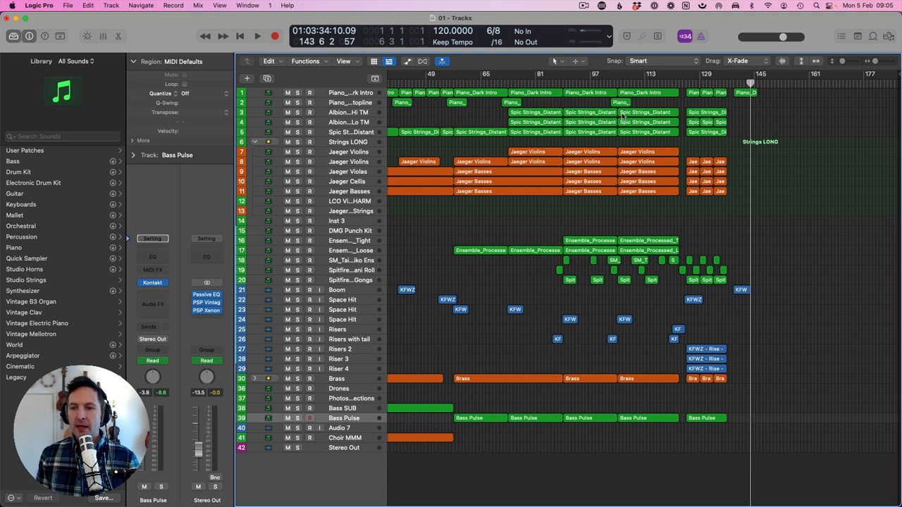
Play back the arrangement from bar 103 for about two bars.
{"action": "left_click", "coordinate": [611, 82]}
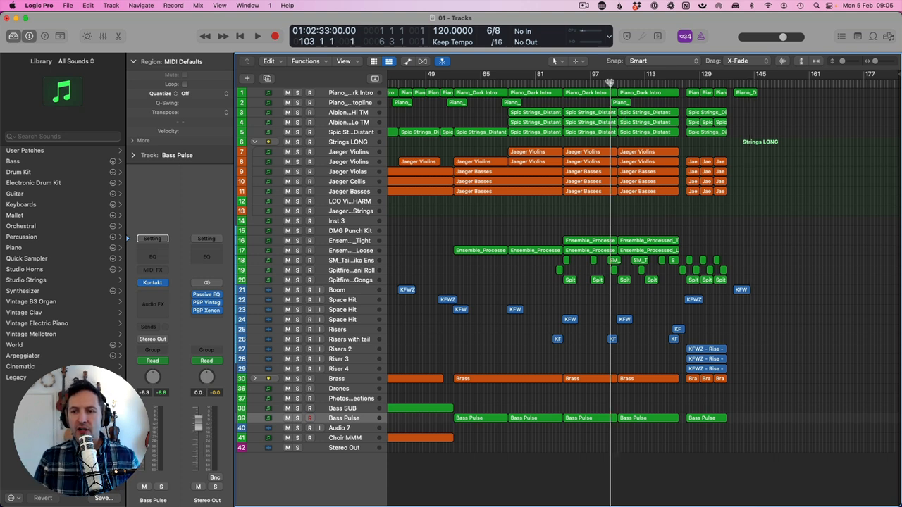
{"action": "key", "text": "space"}
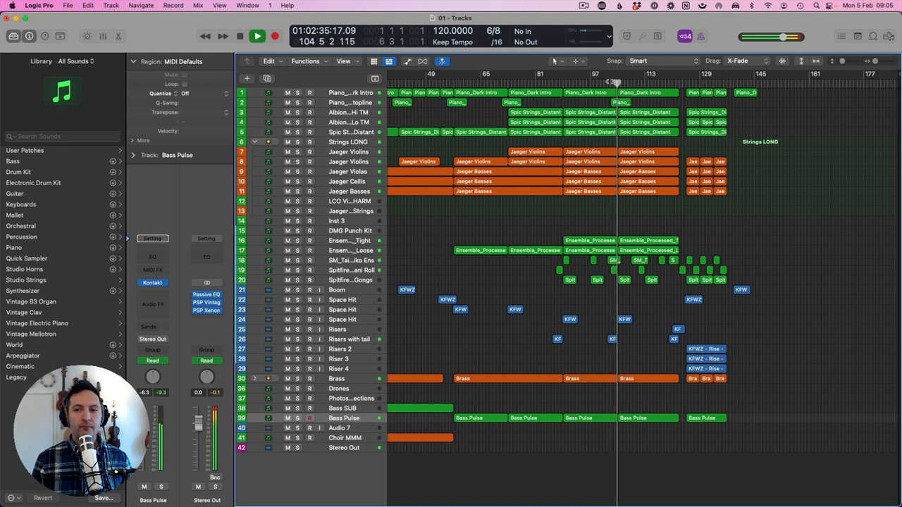
{"action": "key", "text": "space"}
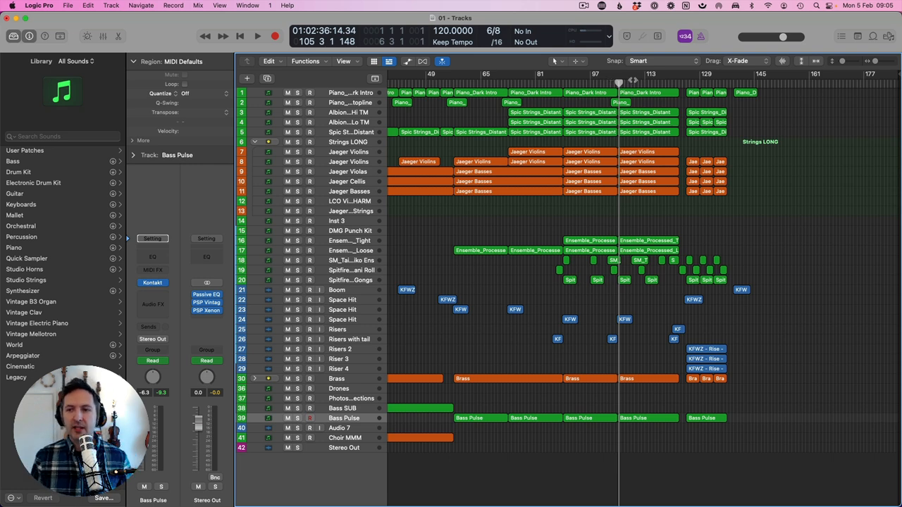
Play back the transition around bars 122 to 125 repeatedly and stop after bar 125.
{"action": "left_click", "coordinate": [671, 82]}
{"action": "key", "text": "space"}
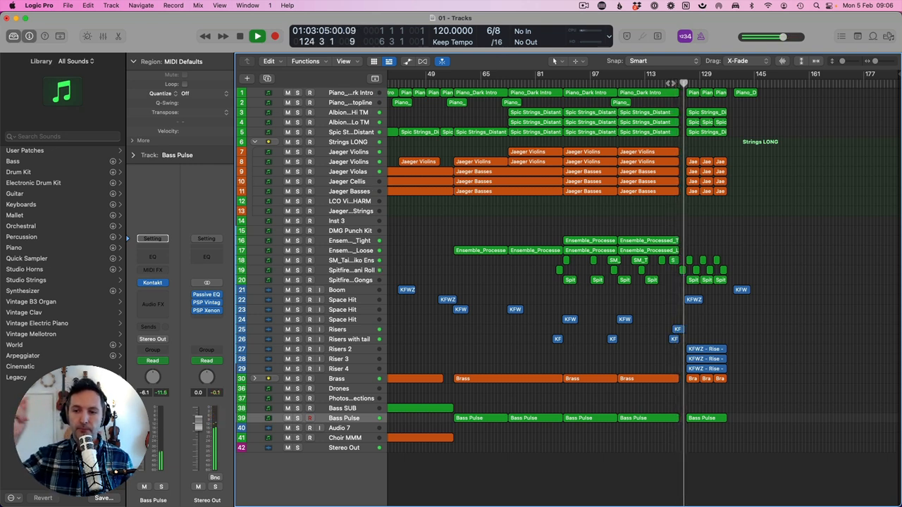
{"action": "key", "text": "space"}
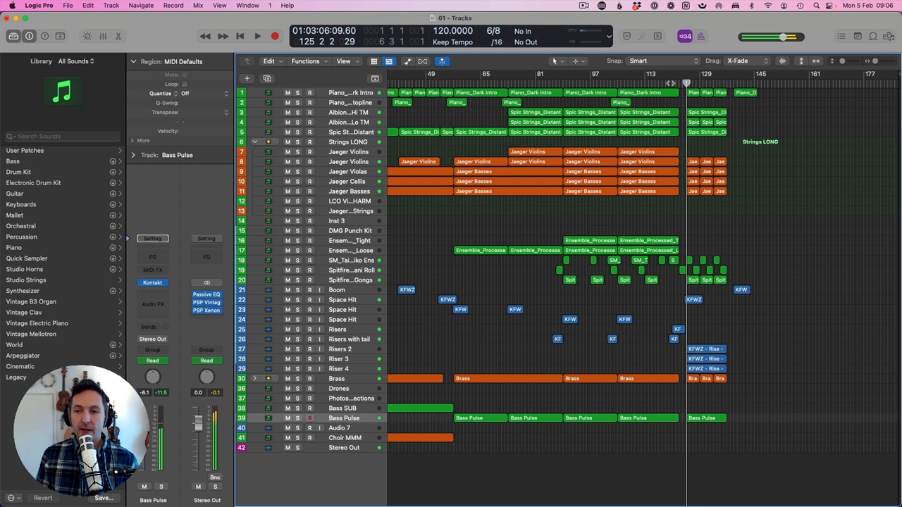
{"action": "key", "text": "0"}
{"action": "key", "text": "space"}
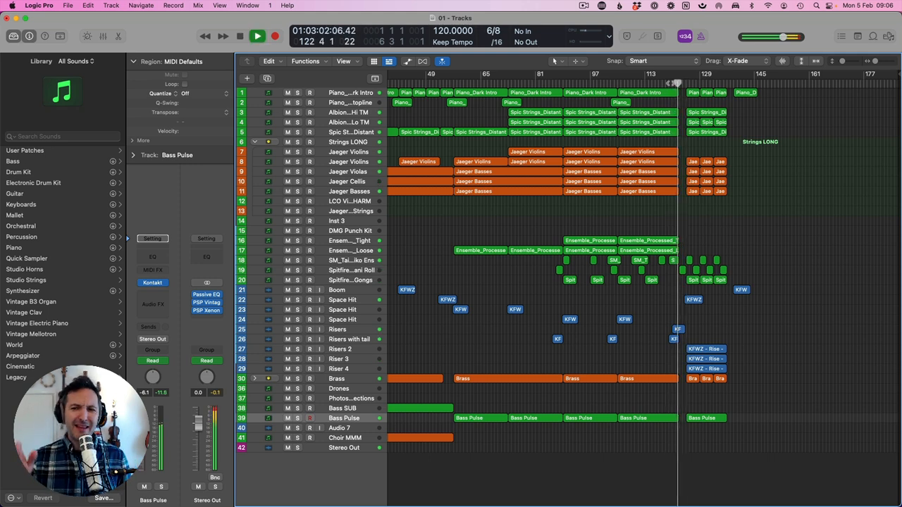
{"action": "key", "text": "space"}
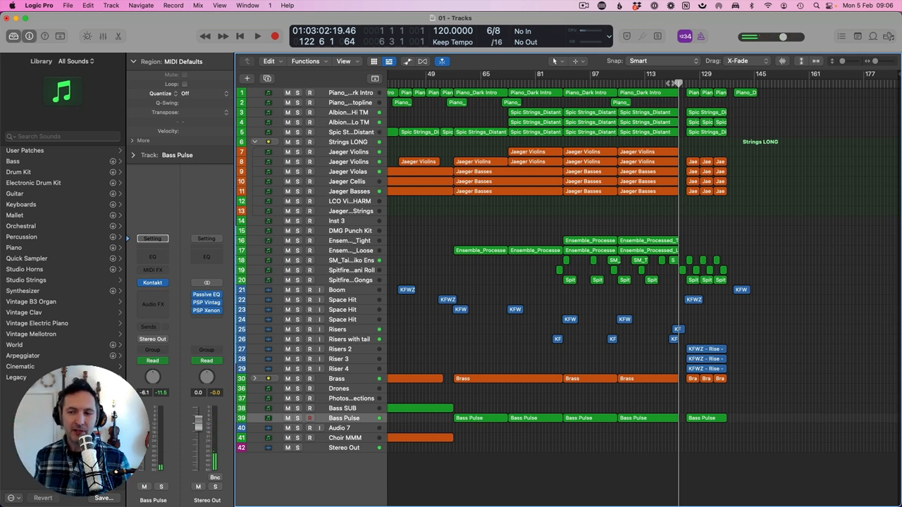
{"action": "key", "text": "space"}
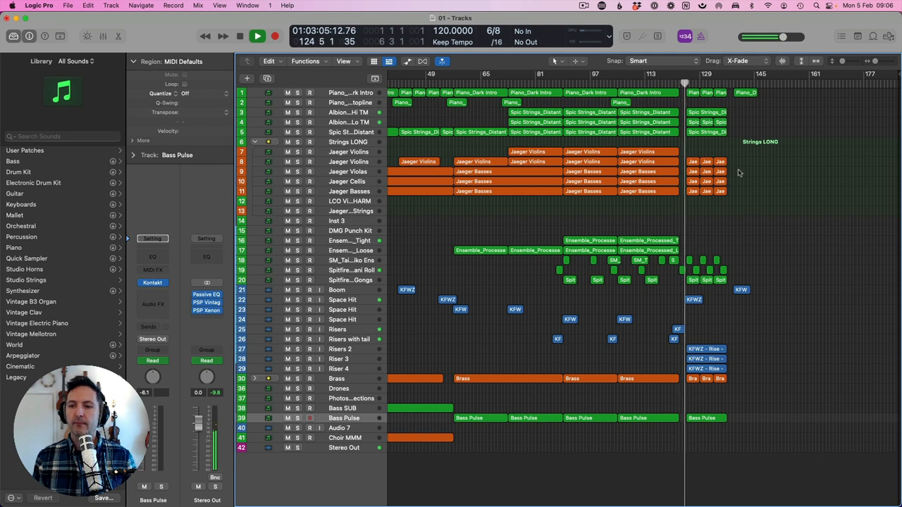
{"action": "scroll", "coordinate": [739, 173], "scroll_direction": "left", "scroll_amount": 1}
{"action": "key", "text": "space"}
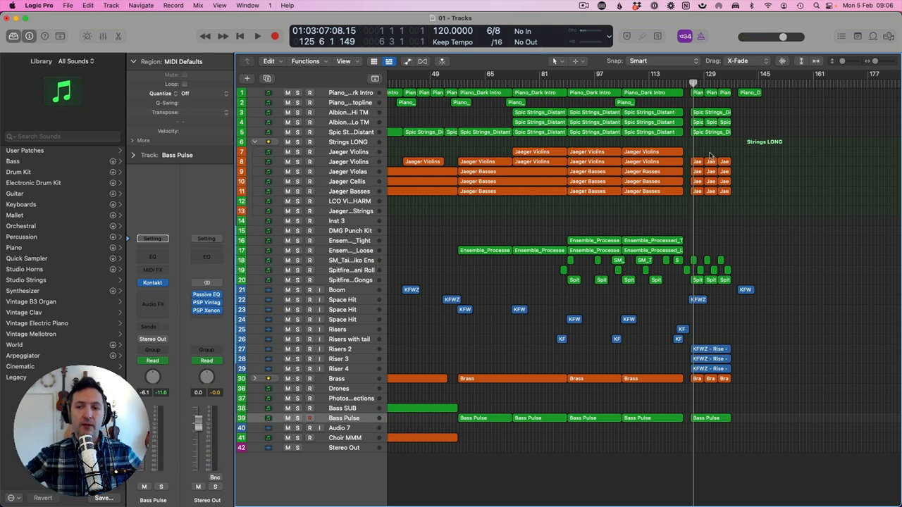
Inspect the Kontakt instrument on each of the two Jaeger Violins tracks, closing each plug-in window after viewing.
{"action": "scroll", "coordinate": [710, 155], "scroll_direction": "left", "scroll_amount": 5}
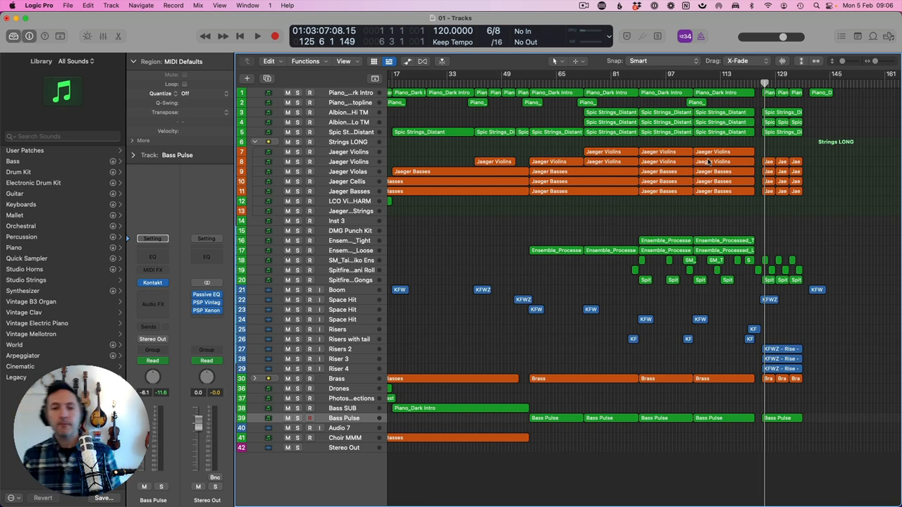
{"action": "scroll", "coordinate": [750, 189], "scroll_direction": "left", "scroll_amount": 4}
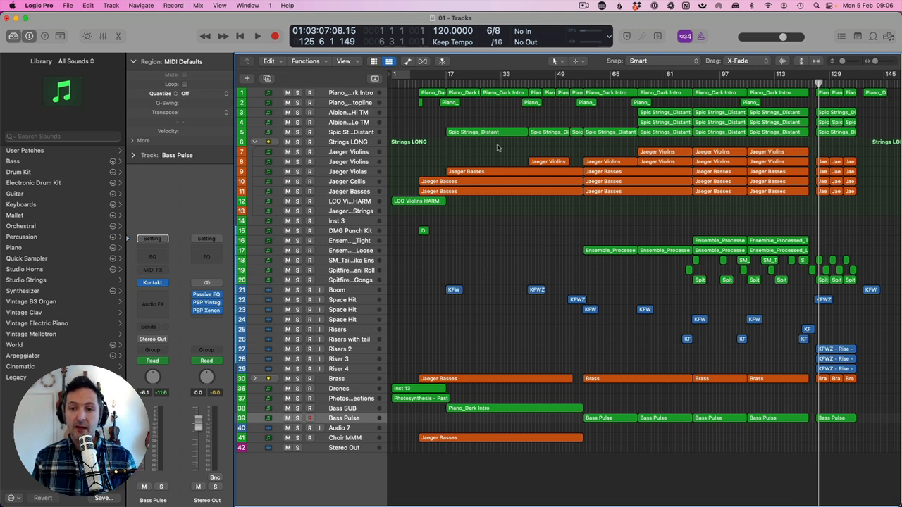
{"action": "left_click", "coordinate": [352, 152]}
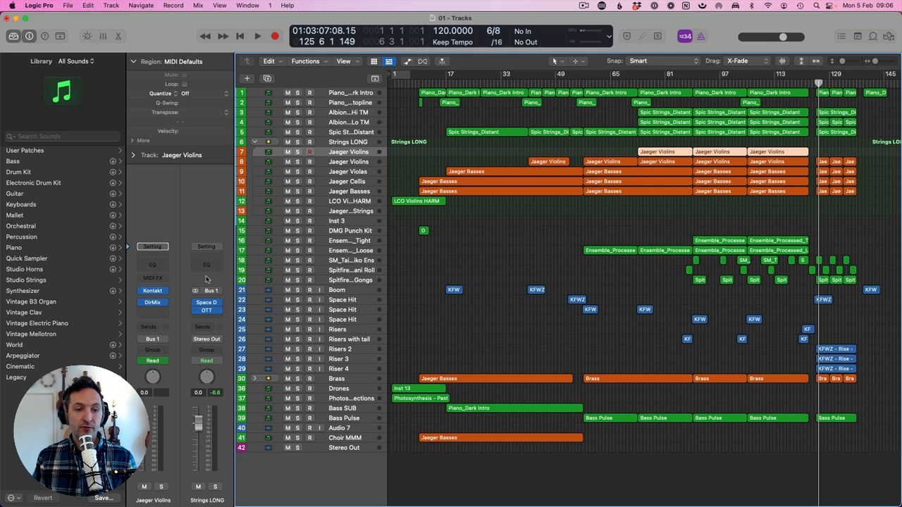
{"action": "left_click", "coordinate": [152, 290]}
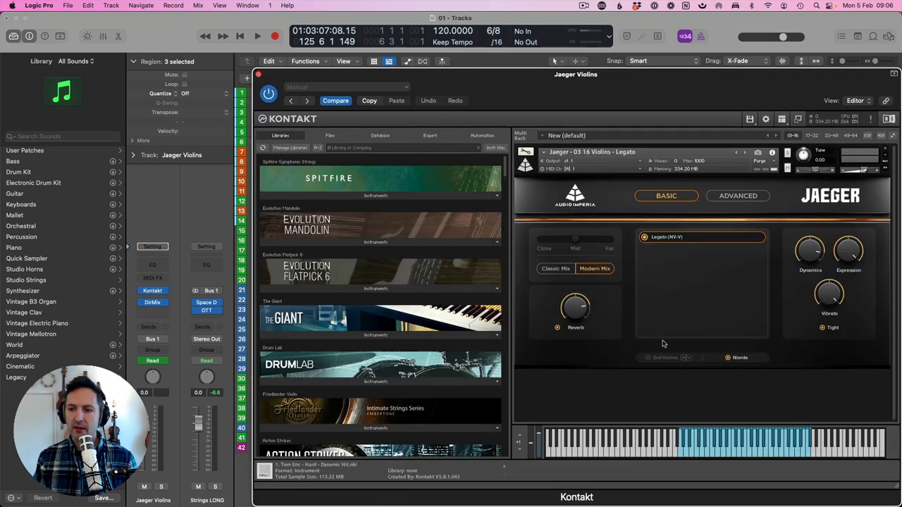
{"action": "left_click", "coordinate": [259, 74]}
{"action": "left_click", "coordinate": [331, 161]}
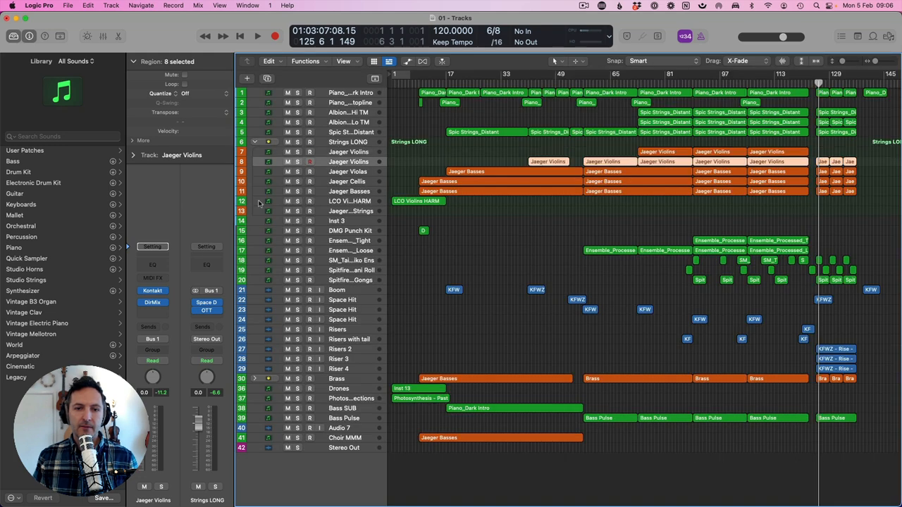
{"action": "left_click", "coordinate": [154, 291]}
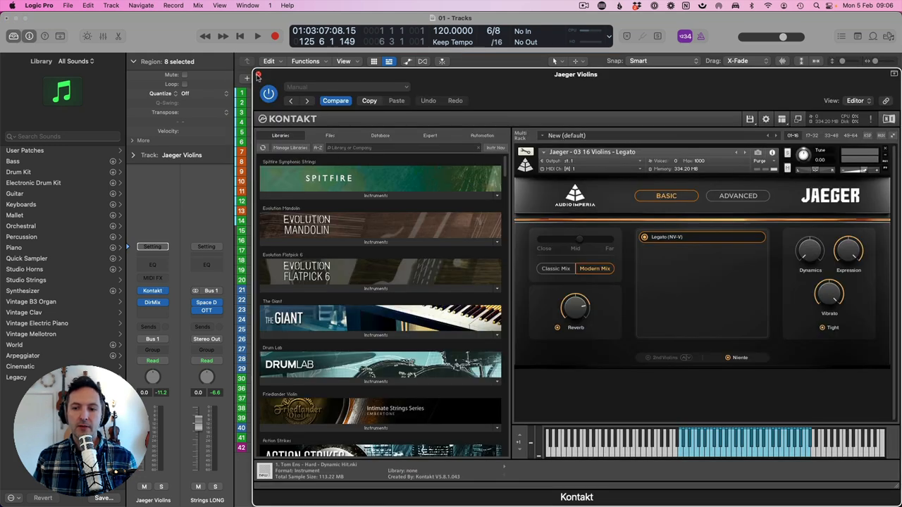
{"action": "left_click", "coordinate": [259, 75]}
Inspect the Kontakt instrument on the Jaeger Violas track and close its window.
{"action": "left_click", "coordinate": [341, 173]}
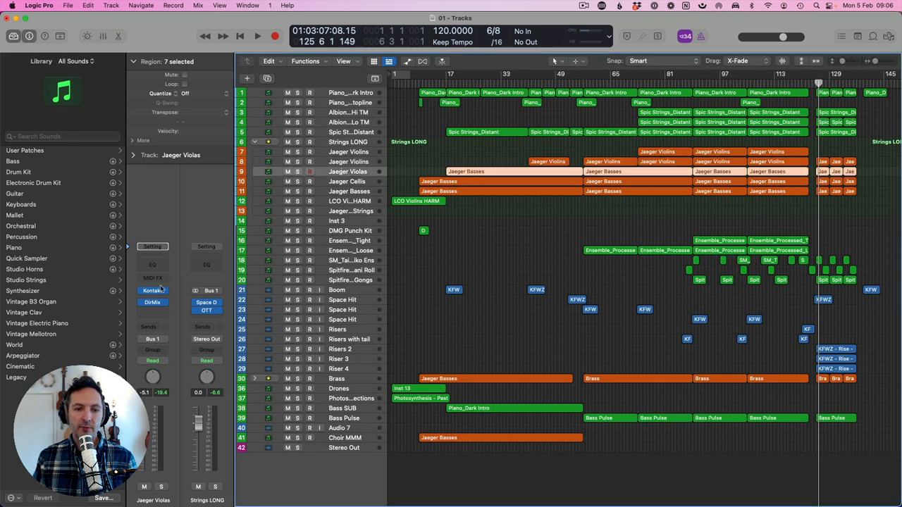
{"action": "left_click", "coordinate": [154, 292]}
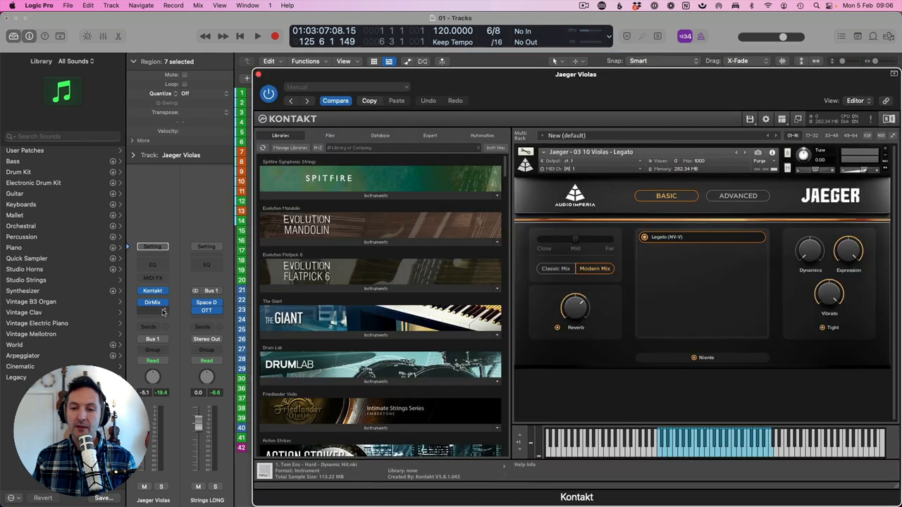
{"action": "left_click", "coordinate": [258, 73]}
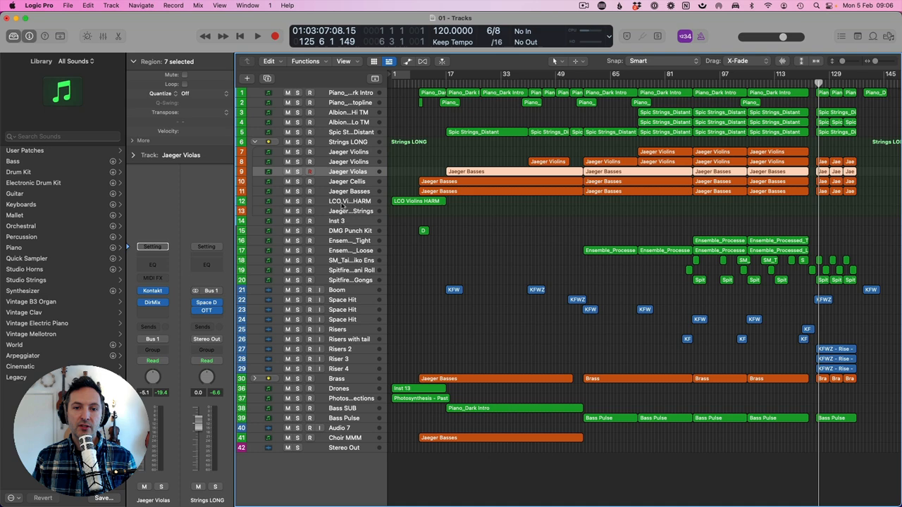
Inspect the Direction Mixer and Kontakt plug-ins on the Jaeger Cellis track and close both windows.
{"action": "left_click", "coordinate": [327, 182]}
{"action": "left_click", "coordinate": [152, 302]}
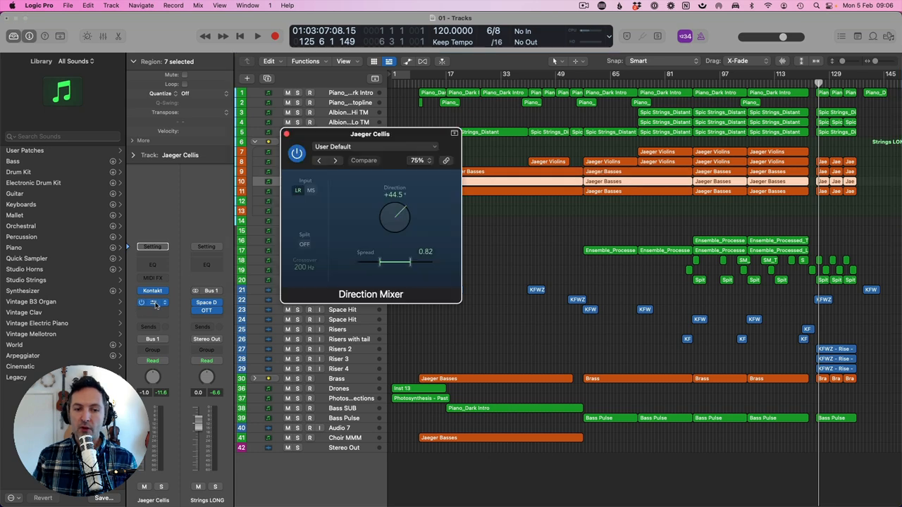
{"action": "left_click", "coordinate": [154, 292]}
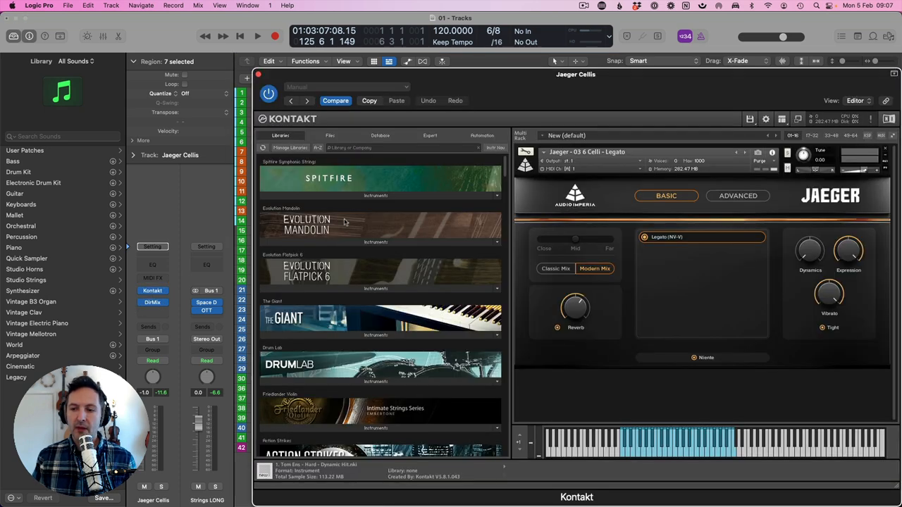
{"action": "left_click", "coordinate": [259, 73]}
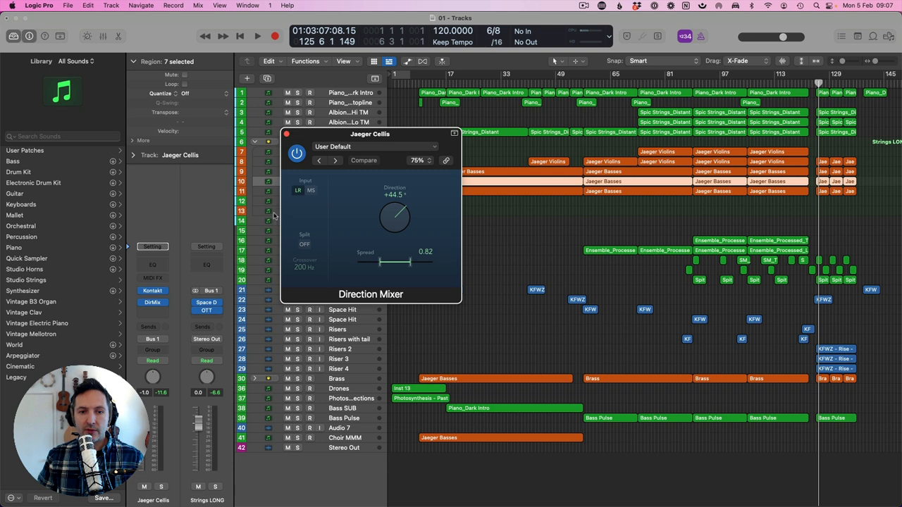
{"action": "left_click", "coordinate": [287, 132]}
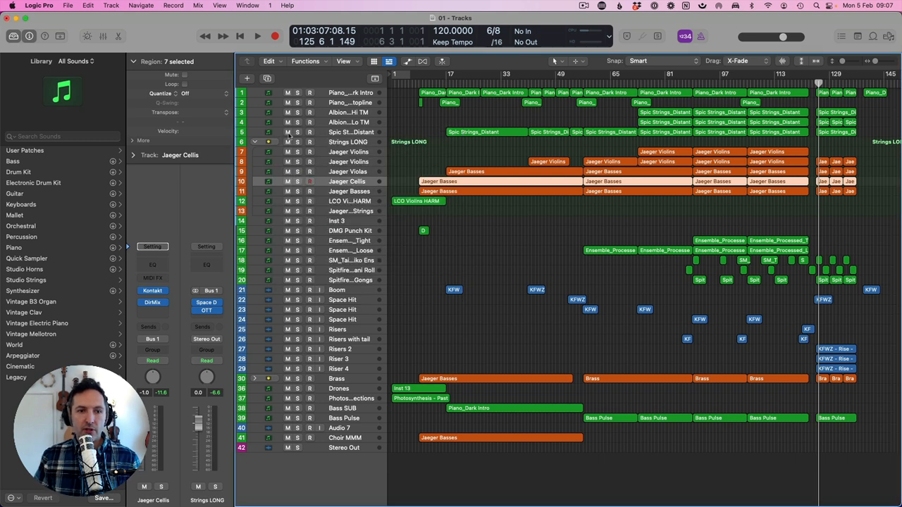
Set the region delay to -1/96 (-40 ticks) for all regions on the five Jaeger tracks from Violins to Basses.
{"action": "left_click", "coordinate": [132, 141]}
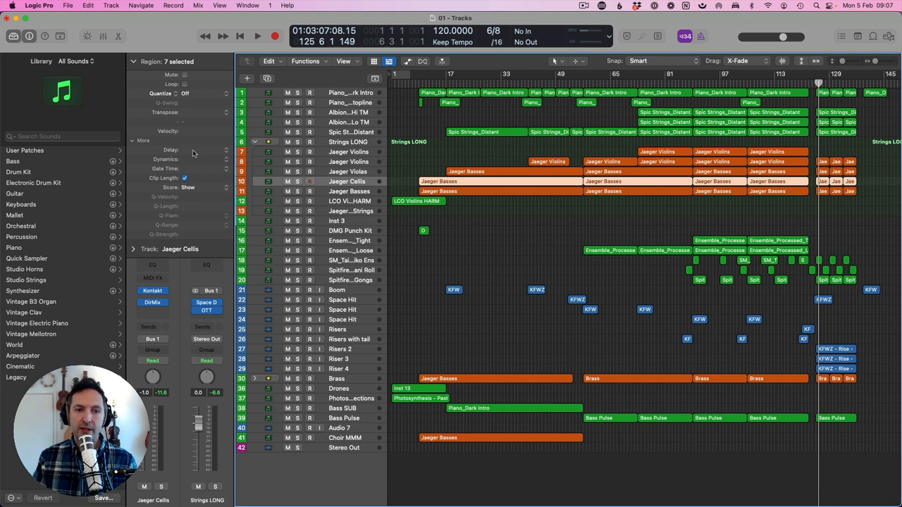
{"action": "left_click", "coordinate": [357, 153]}
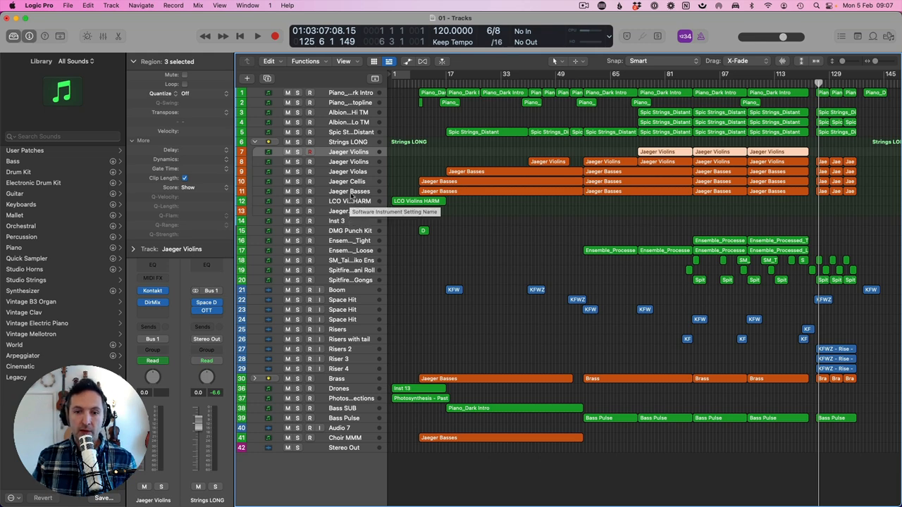
{"action": "left_click", "coordinate": [356, 194], "text": "shift"}
{"action": "left_click", "coordinate": [226, 150]}
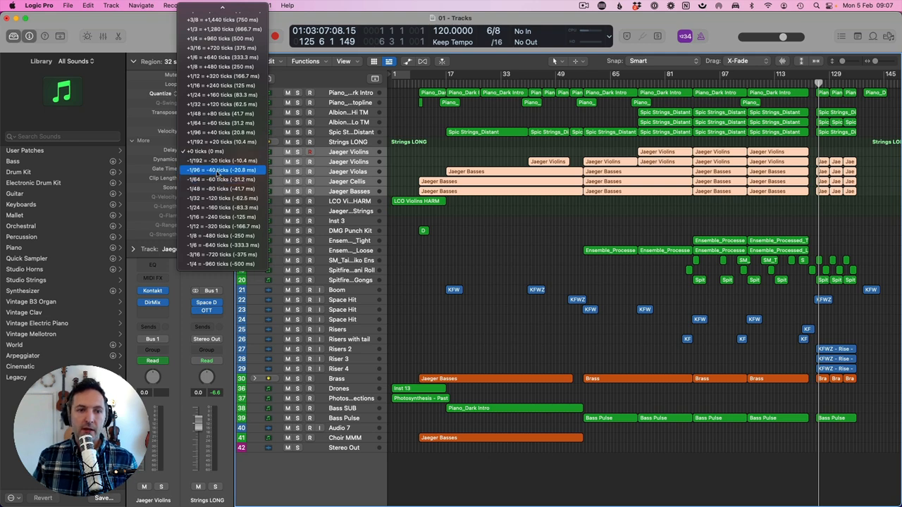
{"action": "left_click", "coordinate": [217, 171]}
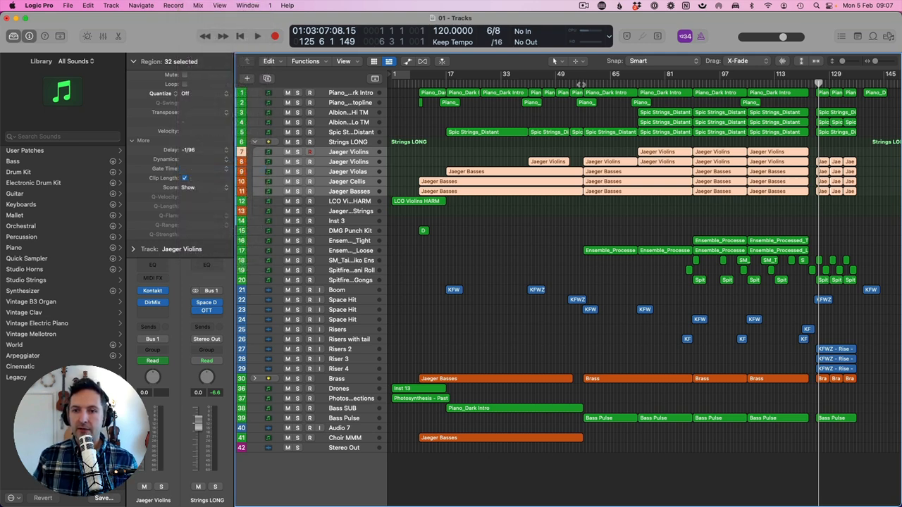
Play back the arrangement from bar 56 to hear the delayed strings enter at bar 57.
{"action": "left_click", "coordinate": [579, 82]}
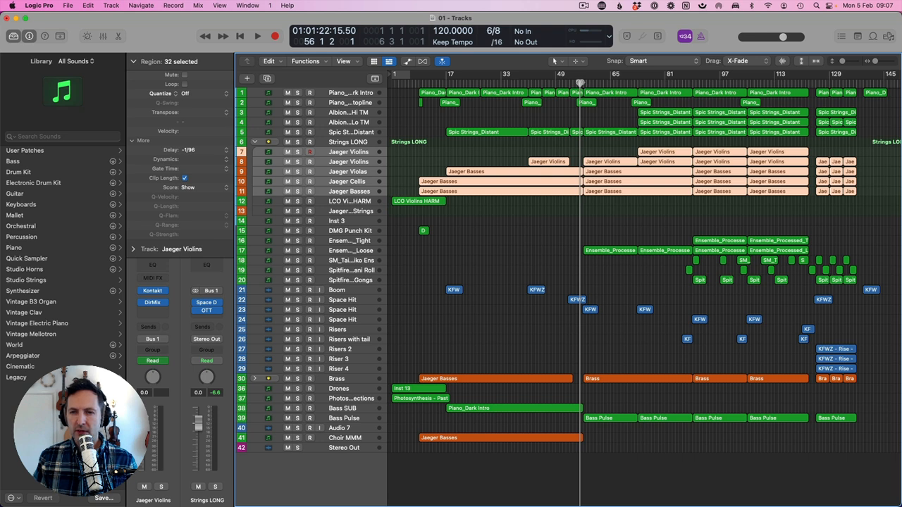
{"action": "left_click", "coordinate": [583, 82]}
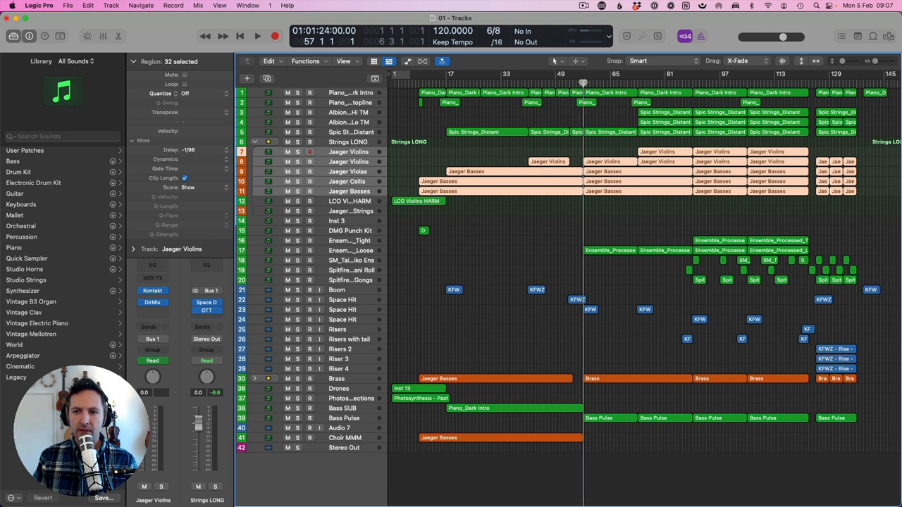
{"action": "left_click", "coordinate": [579, 82]}
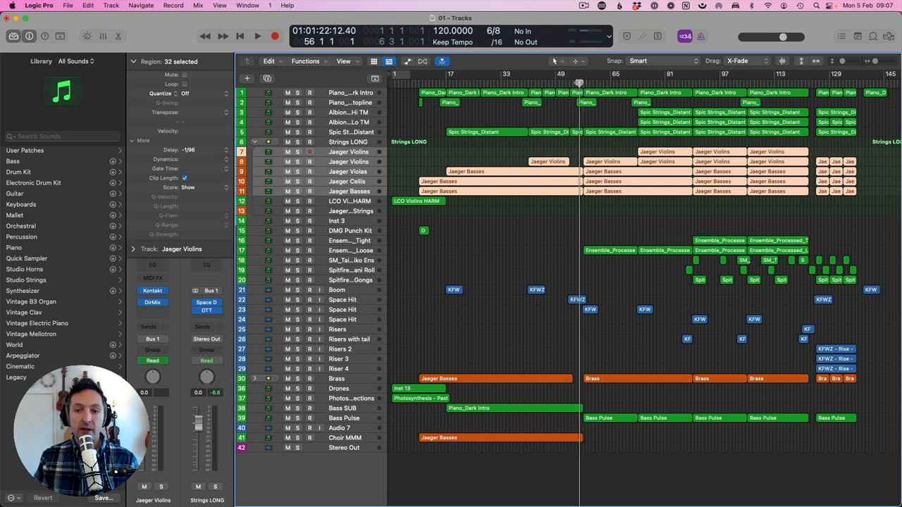
{"action": "key", "text": "space"}
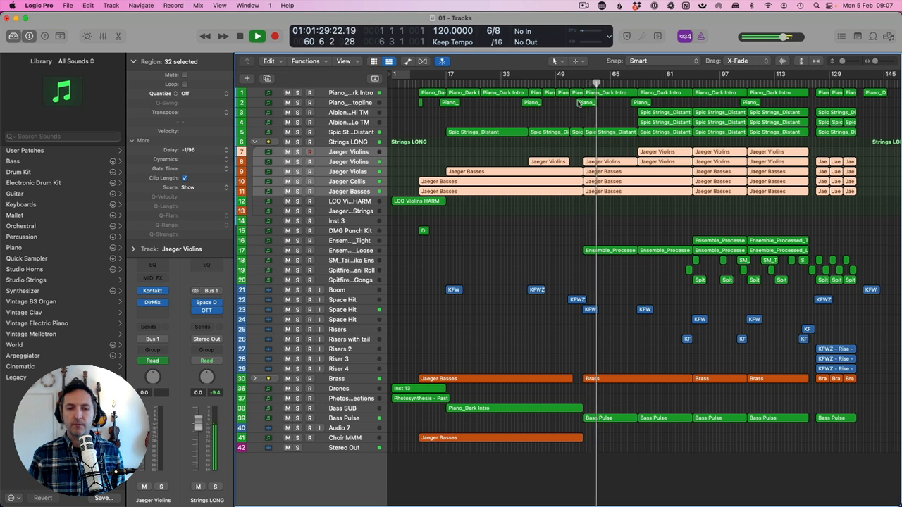
{"action": "key", "text": "space"}
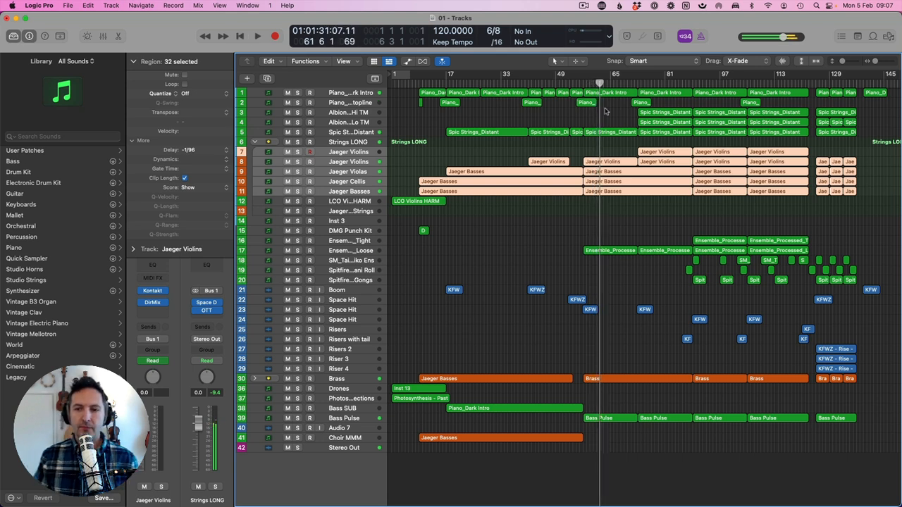
Play from just before bar 105 and open the two adjoining upper Jaeger Violins regions in the Piano Roll.
{"action": "left_click", "coordinate": [578, 152]}
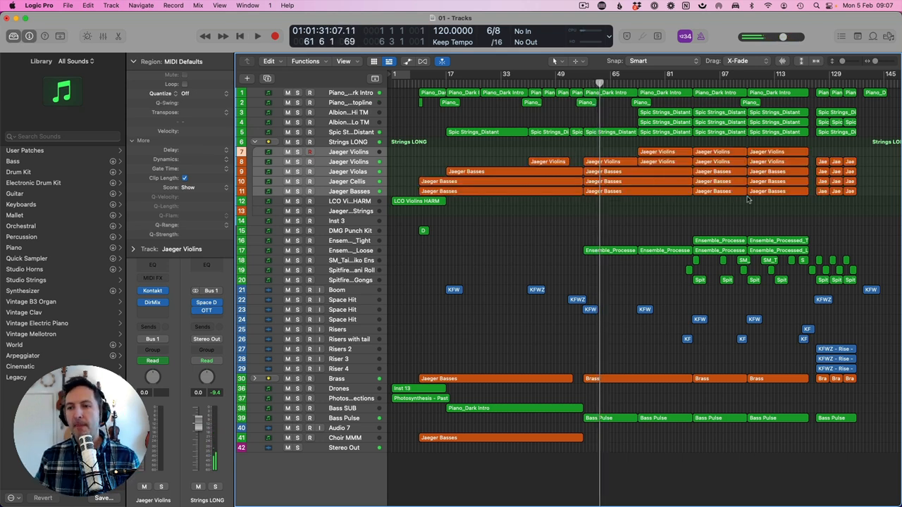
{"action": "double_click", "coordinate": [741, 83]}
{"action": "left_click_drag", "start_coordinate": [742, 144], "coordinate": [753, 152]}
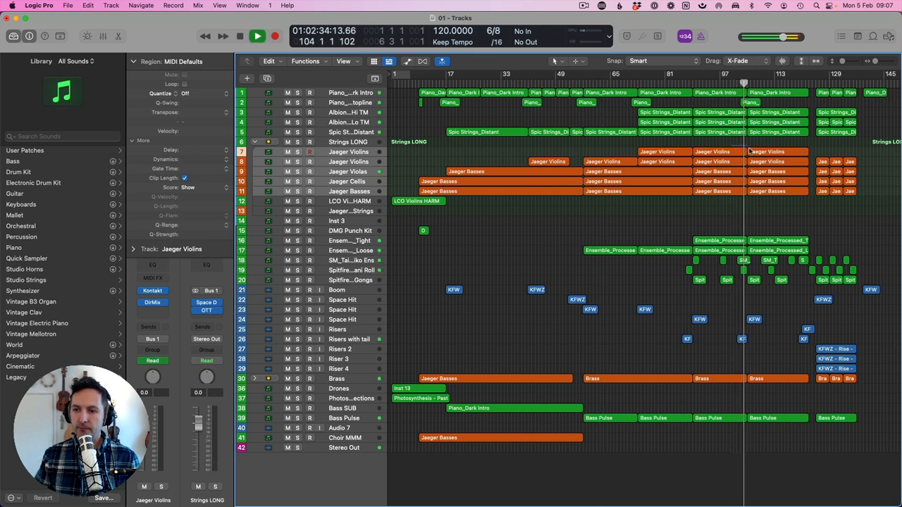
{"action": "double_click", "coordinate": [754, 152]}
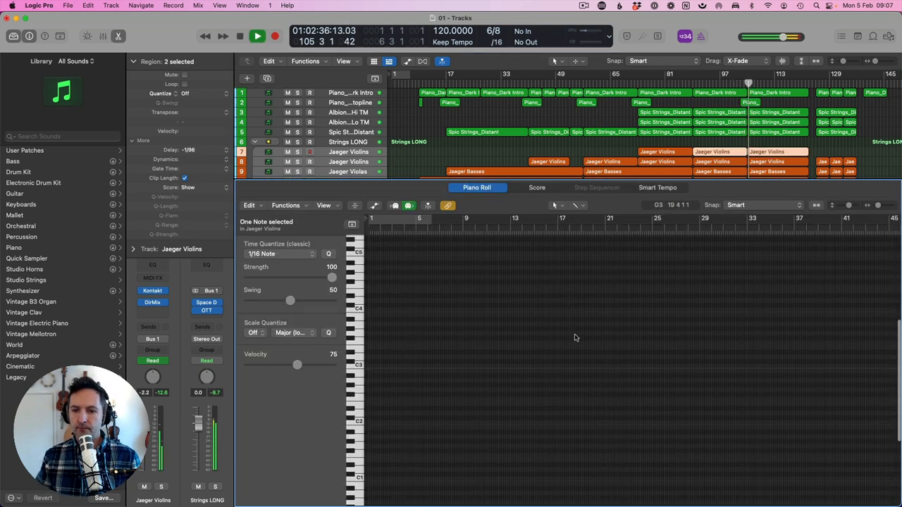
{"action": "key", "text": "space"}
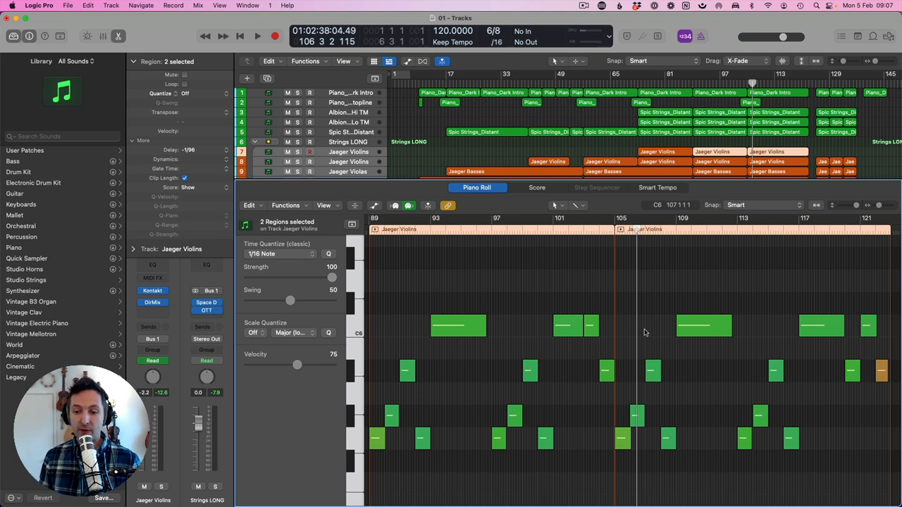
Audition the C6 notes at bars 93, 101 and 103 in the earlier of the two opened Jaeger Violins regions.
{"action": "left_click", "coordinate": [594, 329]}
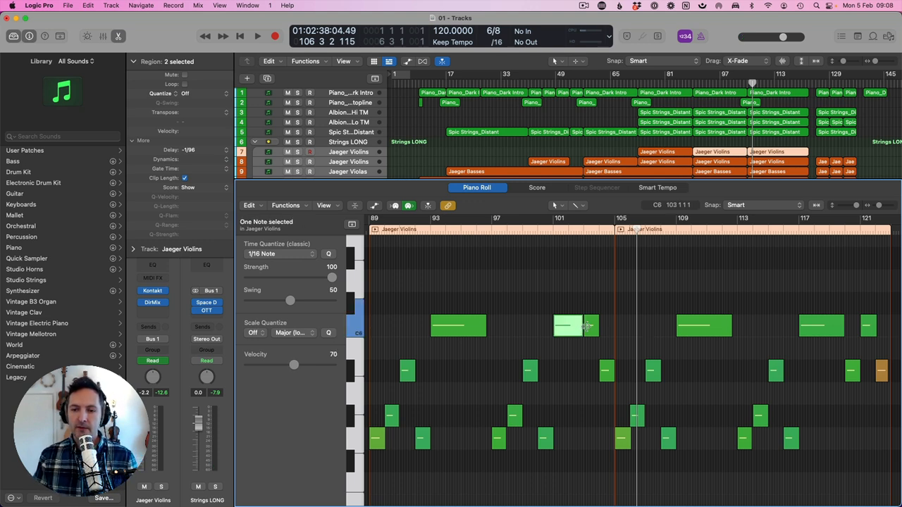
{"action": "scroll", "coordinate": [539, 307], "scroll_direction": "down", "scroll_amount": 1}
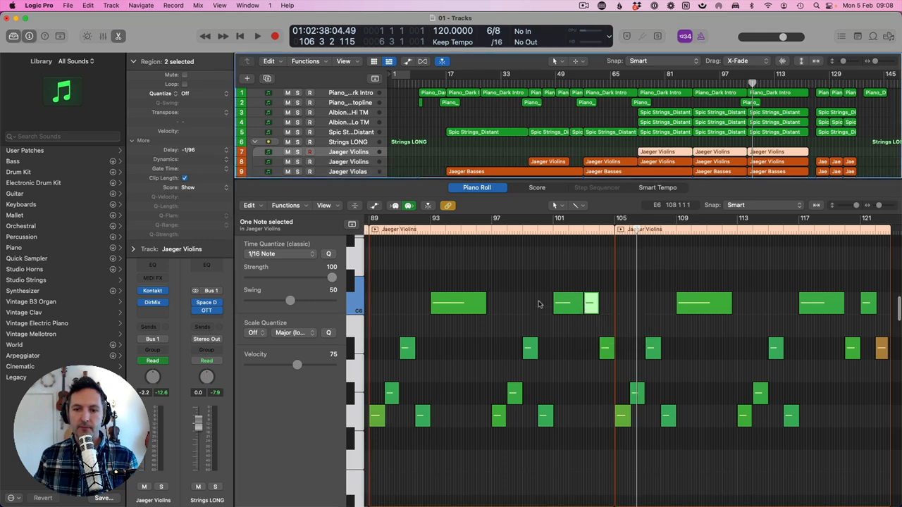
{"action": "left_click", "coordinate": [473, 311]}
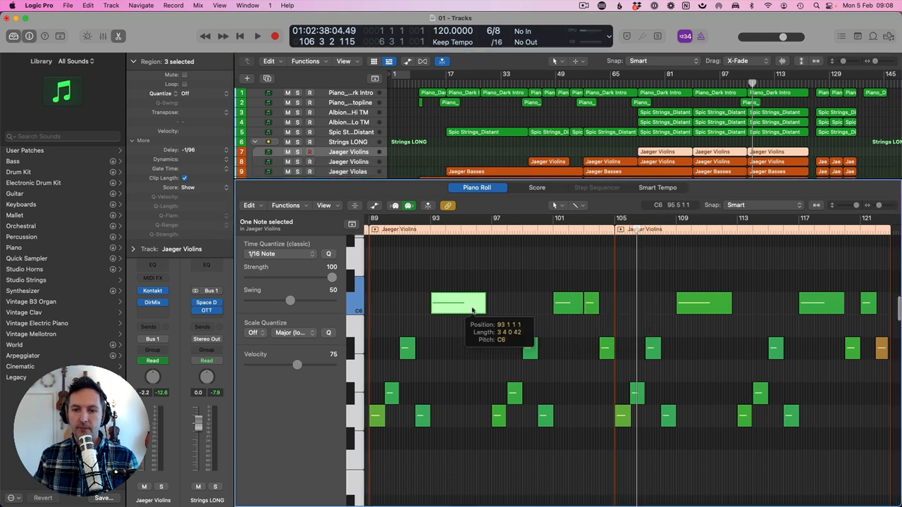
{"action": "left_click", "coordinate": [590, 303]}
{"action": "scroll", "coordinate": [310, 135], "scroll_direction": "down", "scroll_amount": 3}
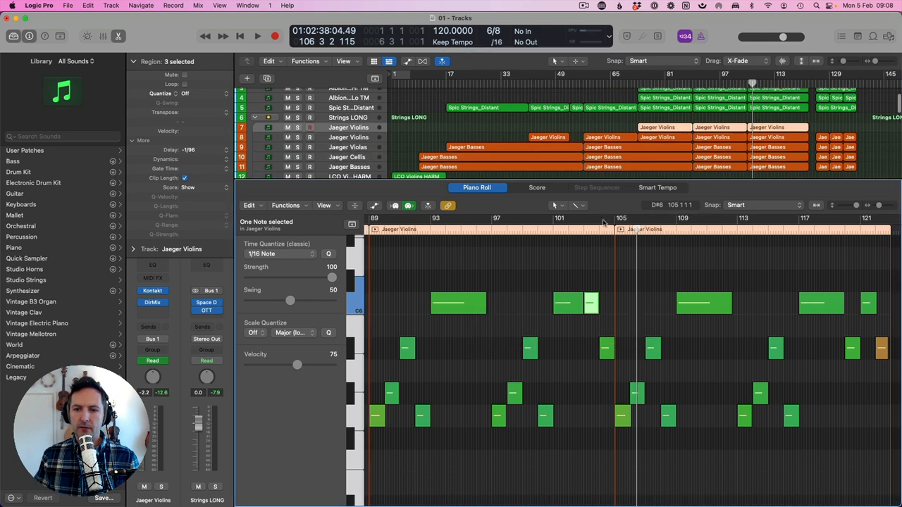
Record-enable the upper Jaeger Violins track and play the passage from about bar 102 into bar 105.
{"action": "left_click", "coordinate": [309, 128]}
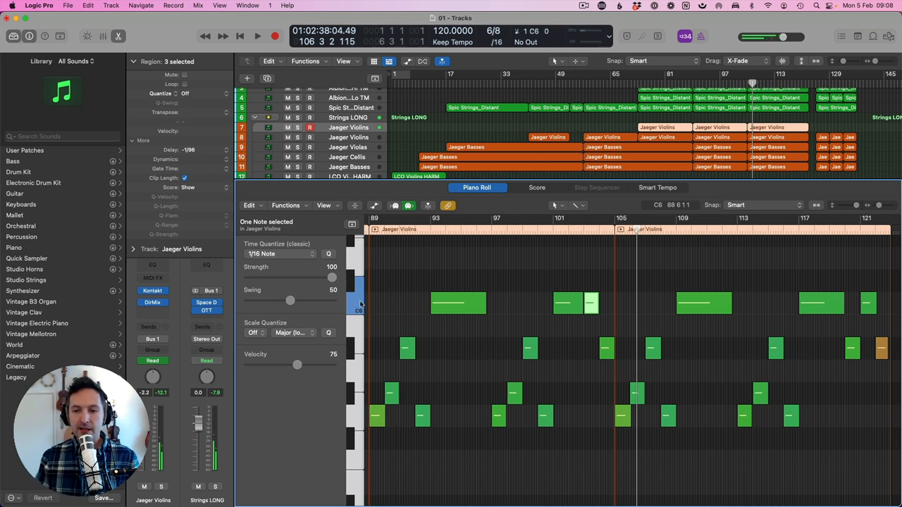
{"action": "left_click", "coordinate": [576, 230]}
{"action": "key", "text": "space"}
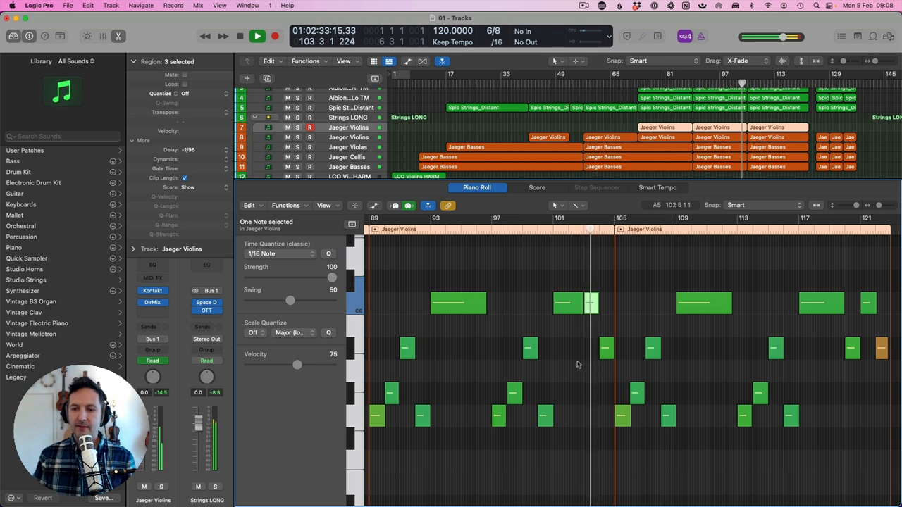
{"action": "left_click", "coordinate": [572, 368]}
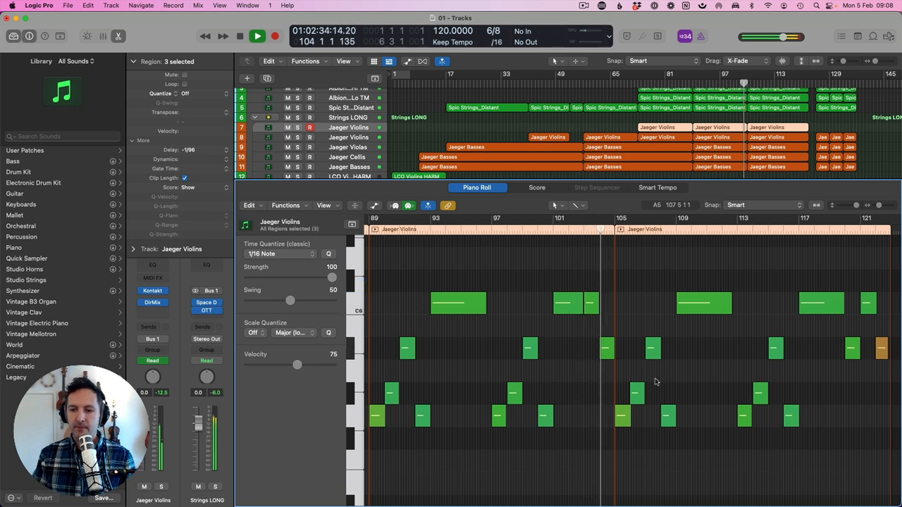
{"action": "key", "text": "space"}
{"action": "left_click", "coordinate": [620, 419]}
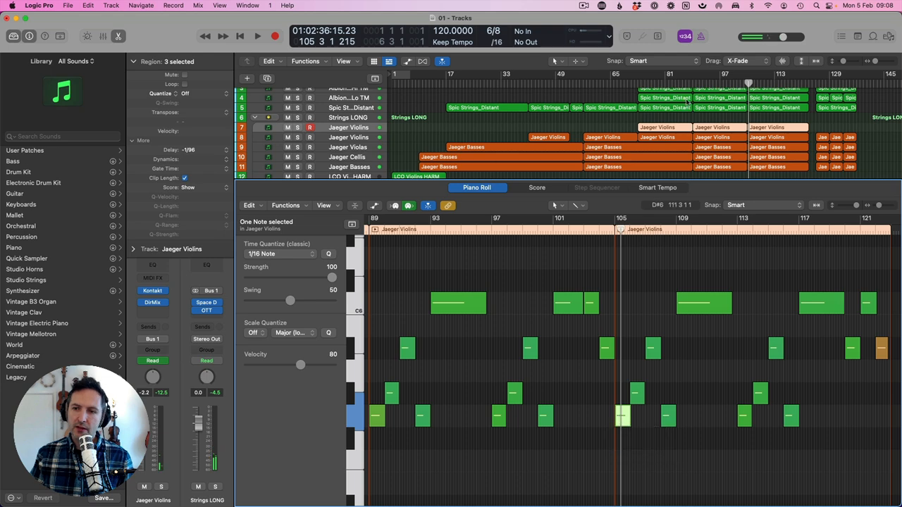
Show only the notes of the Jaeger Basses region that starts at bar 105 in the Piano Roll.
{"action": "left_click", "coordinate": [761, 169], "text": "shift"}
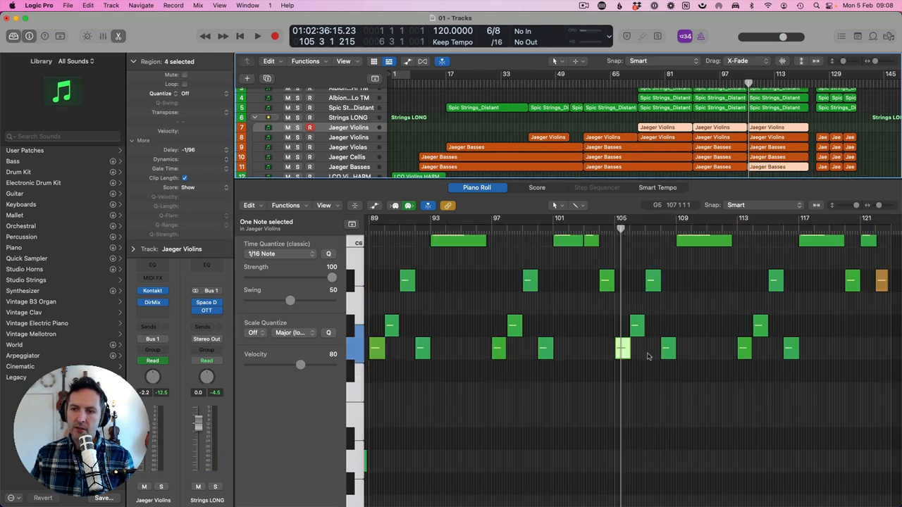
{"action": "left_click", "coordinate": [774, 168]}
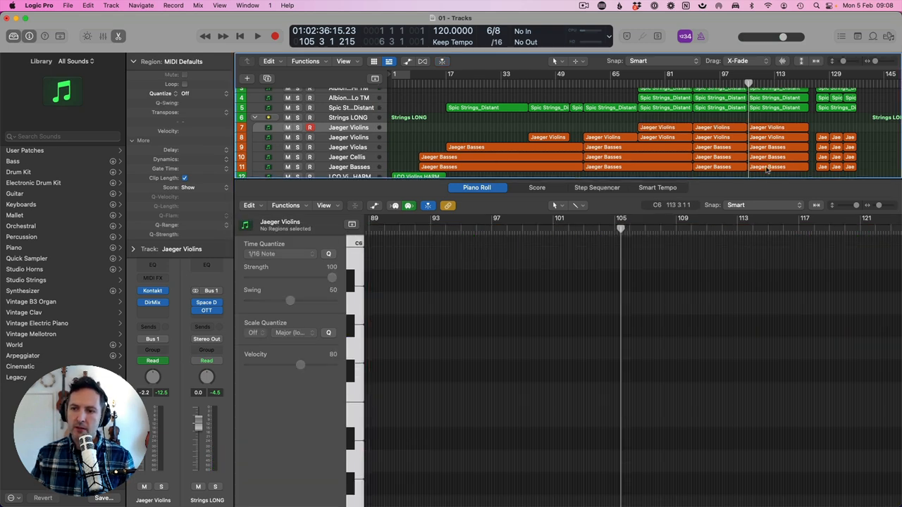
{"action": "left_click", "coordinate": [654, 400]}
{"action": "key", "text": "z"}
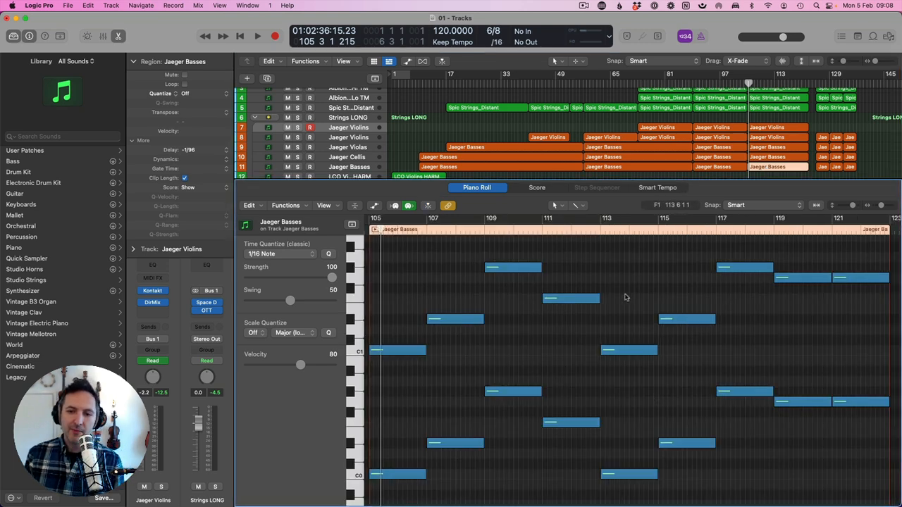
Raise the first note of the upper Jaeger Violins region at bar 105 to C6 and play it back.
{"action": "left_click", "coordinate": [760, 131]}
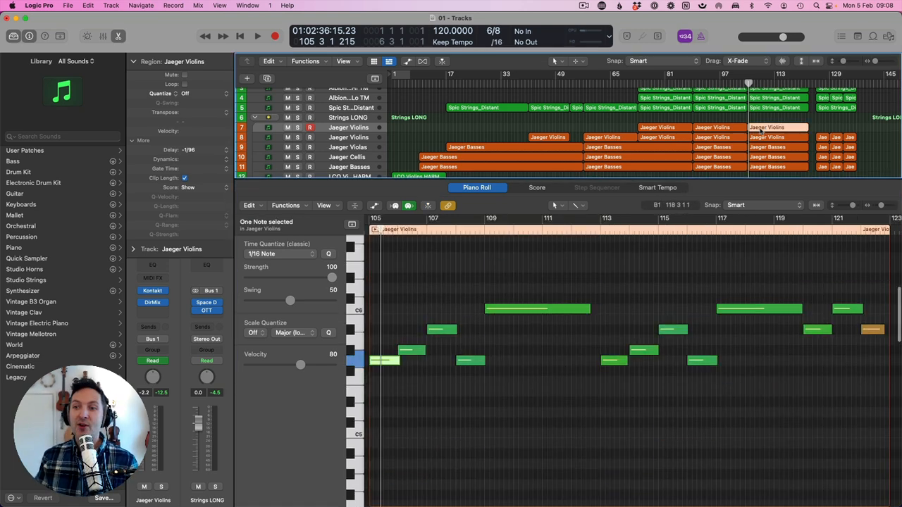
{"action": "left_click", "coordinate": [398, 386]}
{"action": "left_click_drag", "start_coordinate": [382, 361], "coordinate": [384, 309]}
{"action": "key", "text": "space"}
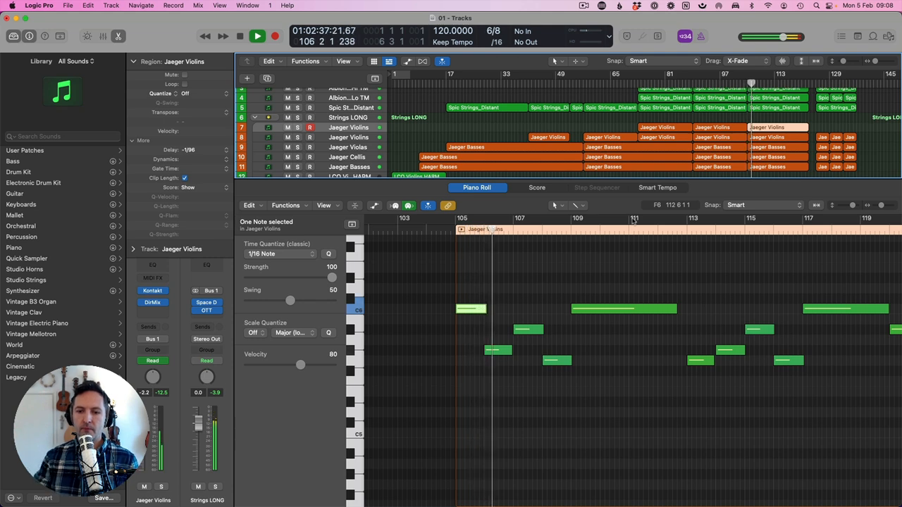
{"action": "key", "text": "space"}
Delete the violin note at bar 106 and extend the opening C6 note to bar 107.
{"action": "left_click", "coordinate": [499, 355]}
{"action": "key", "text": "Delete"}
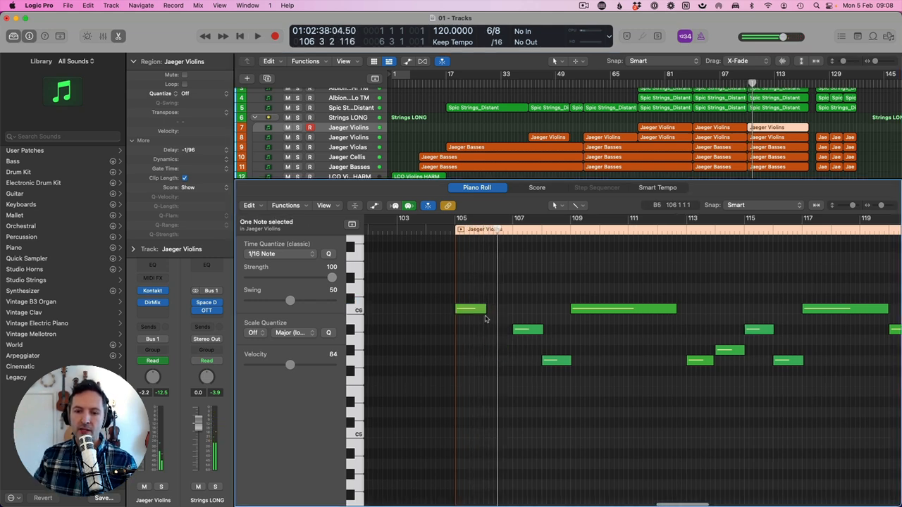
{"action": "left_click_drag", "start_coordinate": [485, 309], "coordinate": [511, 313]}
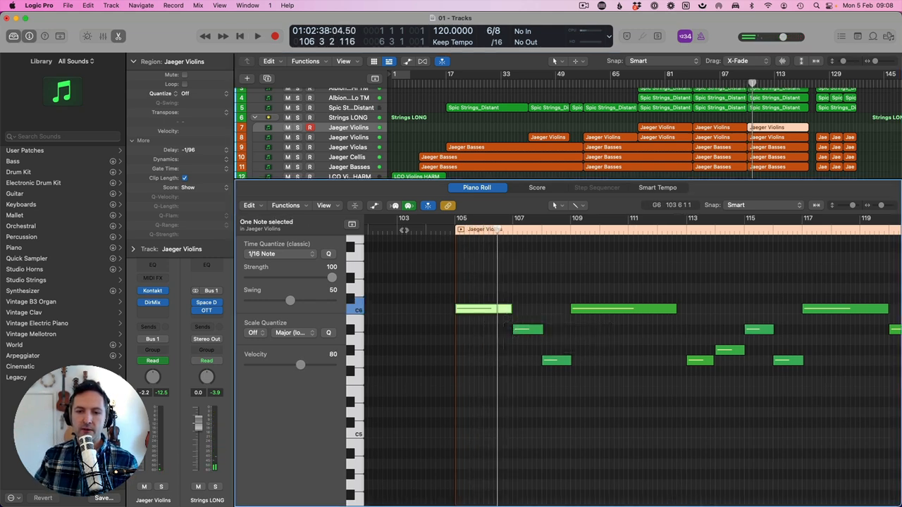
Play back the edited violin line from before bar 105 into bar 108.
{"action": "left_click", "coordinate": [391, 229]}
{"action": "key", "text": "space"}
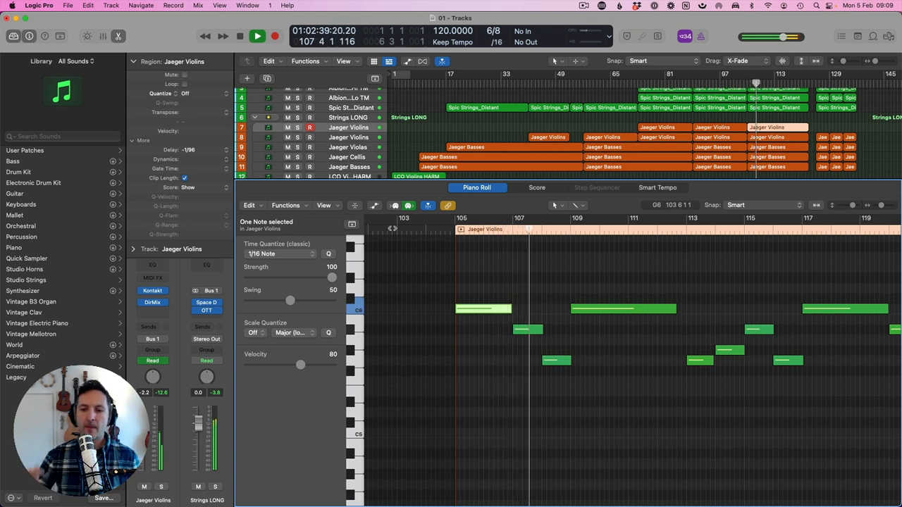
{"action": "key", "text": "space"}
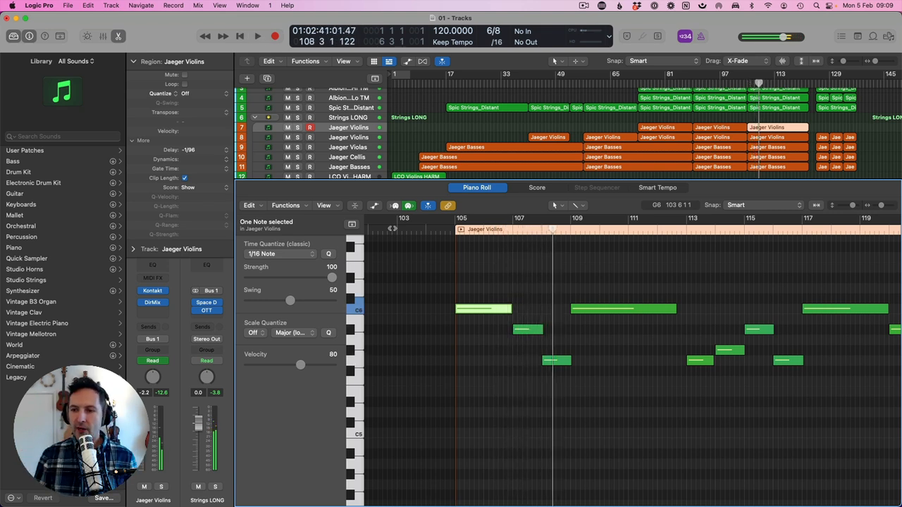
Close the Piano Roll and play the full arrangement from about bar 120 to the break at bar 123.
{"action": "left_click", "coordinate": [828, 127]}
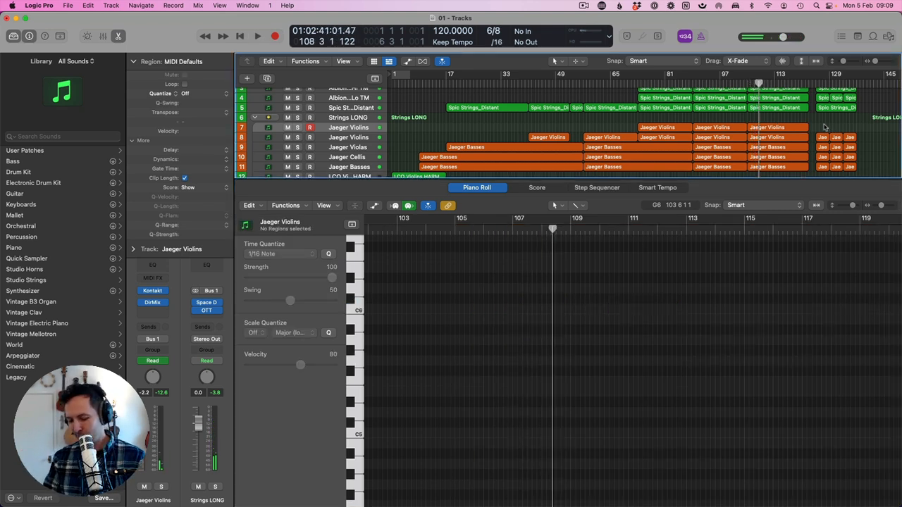
{"action": "key", "text": "p"}
{"action": "left_click", "coordinate": [801, 83]}
{"action": "key", "text": "space"}
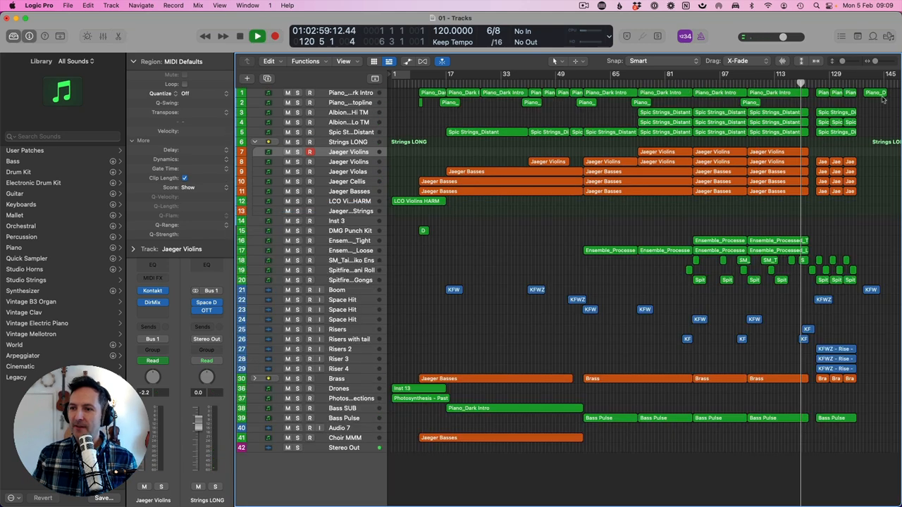
{"action": "scroll", "coordinate": [809, 179], "scroll_direction": "up", "scroll_amount": 5}
{"action": "scroll", "coordinate": [808, 179], "scroll_direction": "right", "scroll_amount": 5}
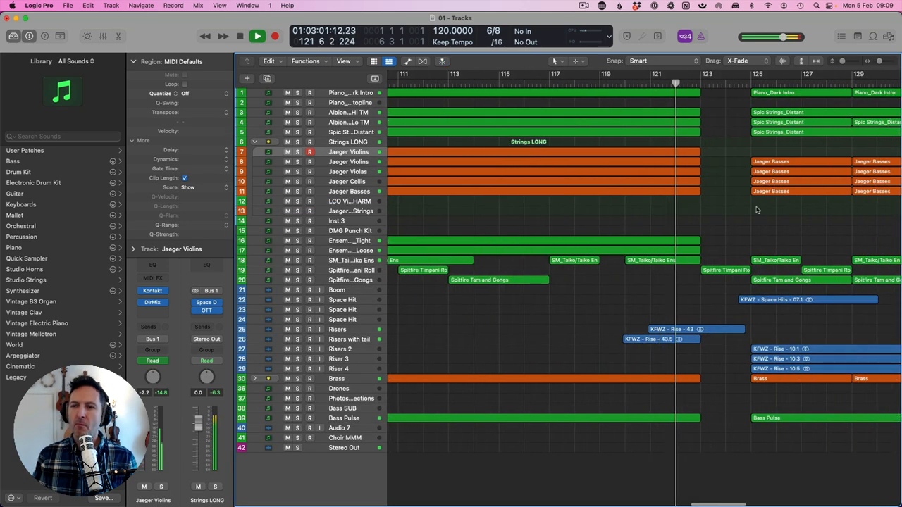
{"action": "key", "text": "space"}
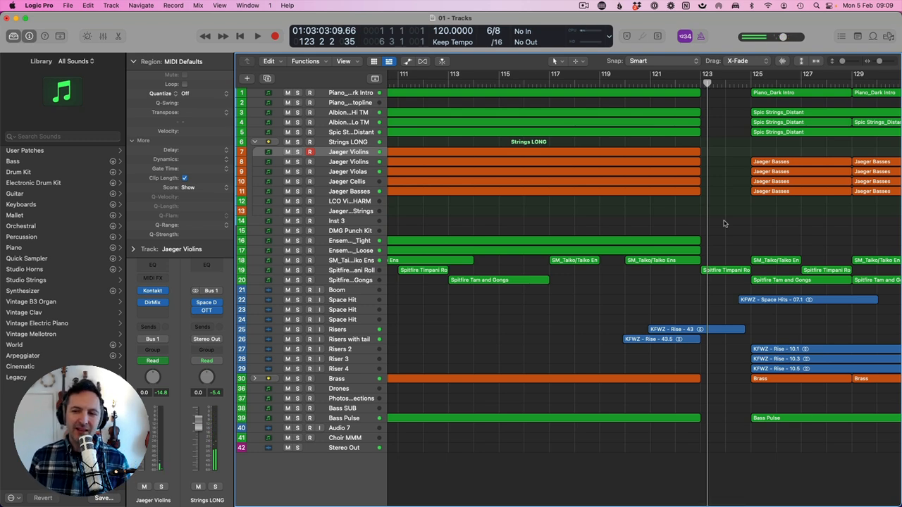
Copy the three Jaeger Basses regions at bars 125 to 137 from the lower to the upper Jaeger Violins track and open the copies in the Piano Roll.
{"action": "scroll", "coordinate": [730, 223], "scroll_direction": "right", "scroll_amount": 6}
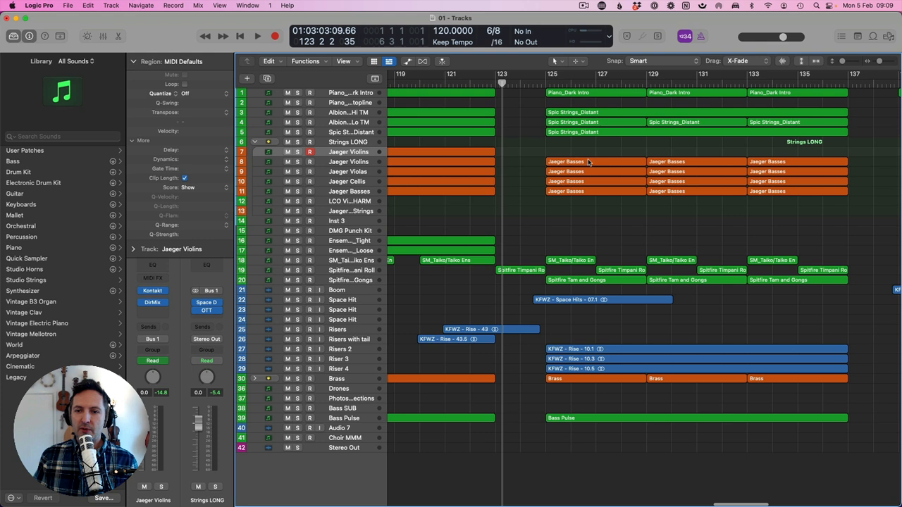
{"action": "left_click", "coordinate": [588, 162]}
{"action": "left_click_drag", "start_coordinate": [569, 161], "coordinate": [588, 153]}
{"action": "double_click", "coordinate": [591, 153]}
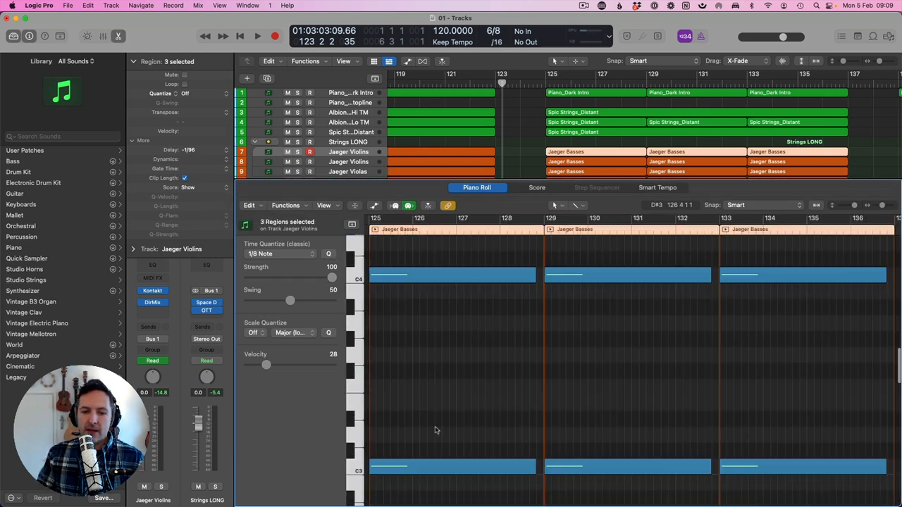
Delete all C3 notes from the three copied regions and select the remaining C4 notes.
{"action": "left_click", "coordinate": [359, 467]}
{"action": "key", "text": "Delete"}
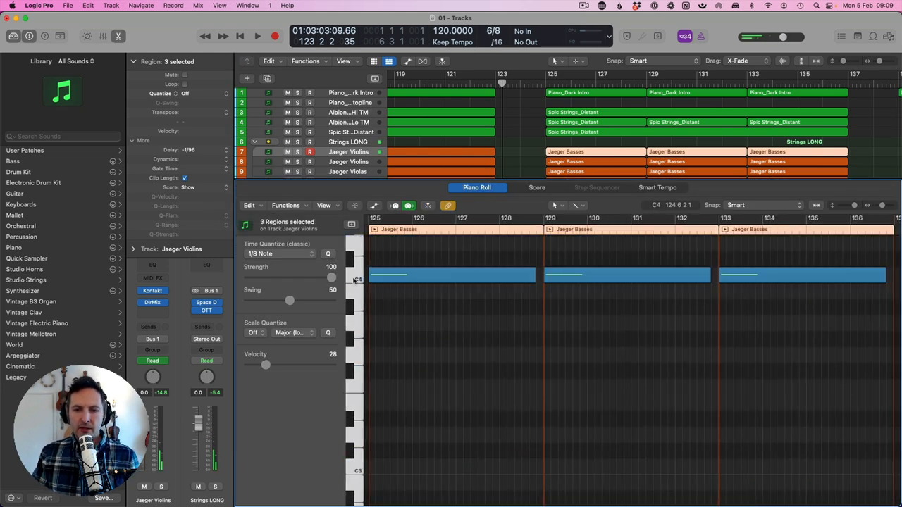
{"action": "left_click", "coordinate": [358, 277]}
{"action": "key", "text": "alt+Down"}
{"action": "key", "text": "alt+Down"}
{"action": "key", "text": "alt+Down"}
{"action": "key", "text": "alt+Down"}
{"action": "key", "text": "alt+Down"}
{"action": "key", "text": "alt+Down"}
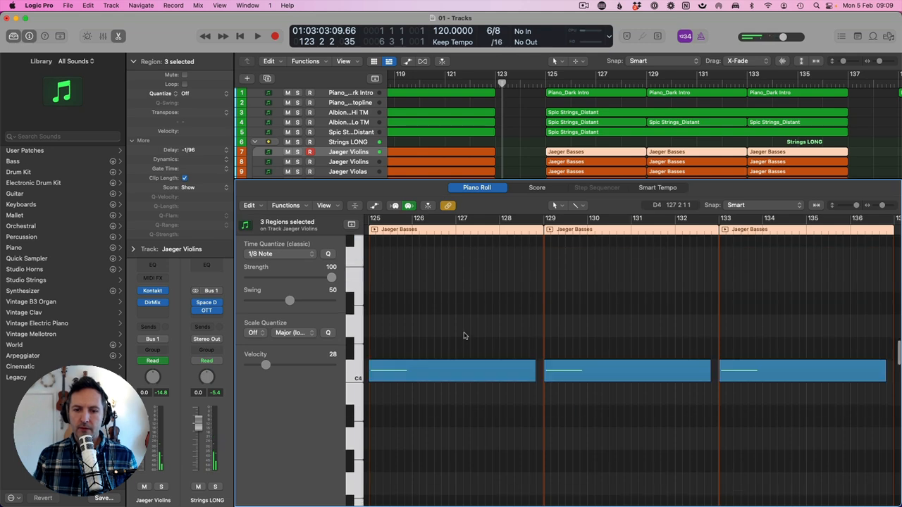
Join the three copied regions on the upper Jaeger Violins track from bar 125 to 137 into one.
{"action": "left_click", "coordinate": [598, 161]}
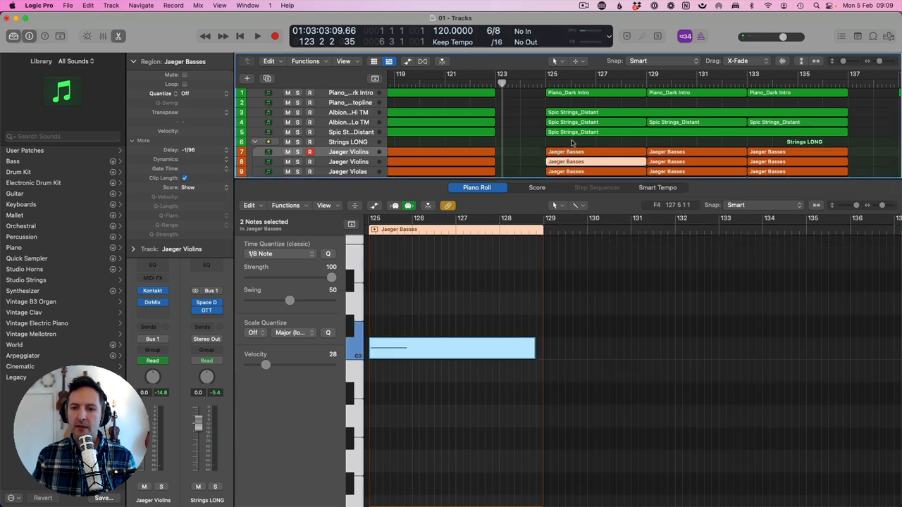
{"action": "left_click_drag", "start_coordinate": [629, 143], "coordinate": [771, 154]}
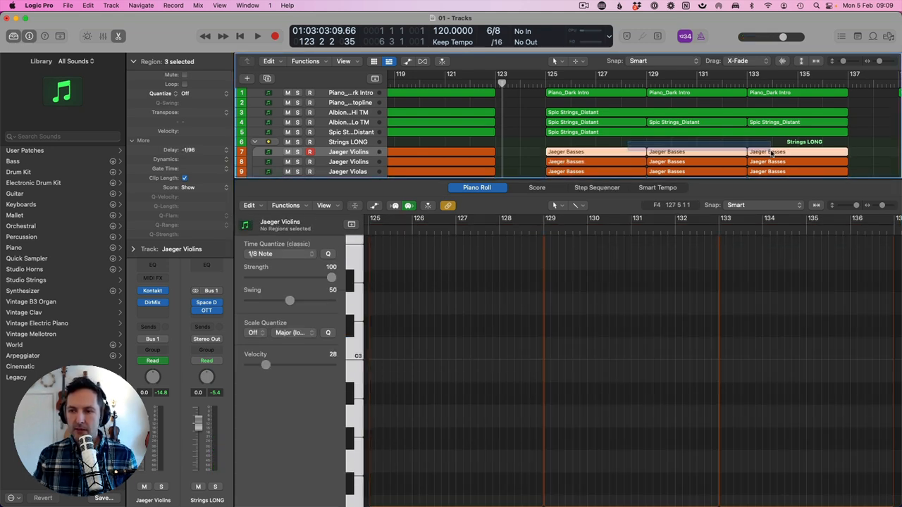
{"action": "key", "text": "super+j"}
Join the three regions from bar 125 to 137 on the lower Jaeger Violins track into one.
{"action": "left_click", "coordinate": [772, 161]}
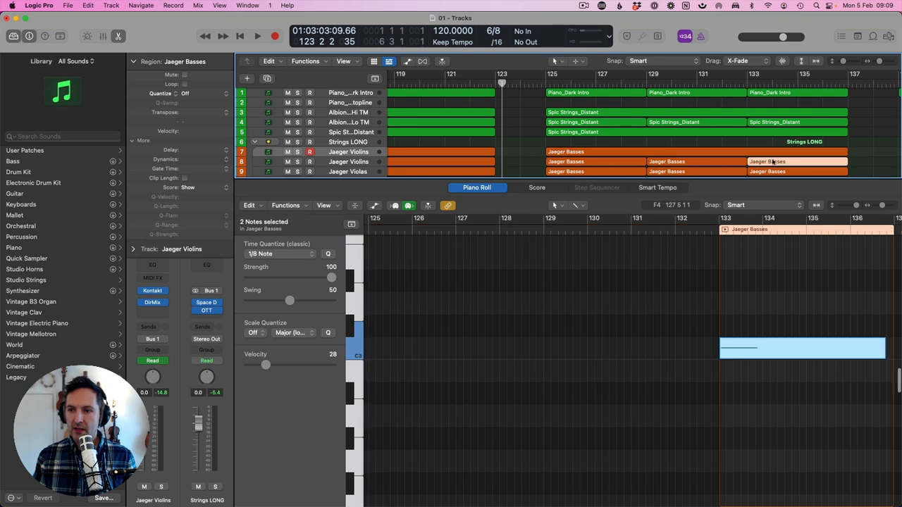
{"action": "left_click", "coordinate": [606, 165], "text": "shift"}
{"action": "left_click", "coordinate": [676, 163], "text": "shift"}
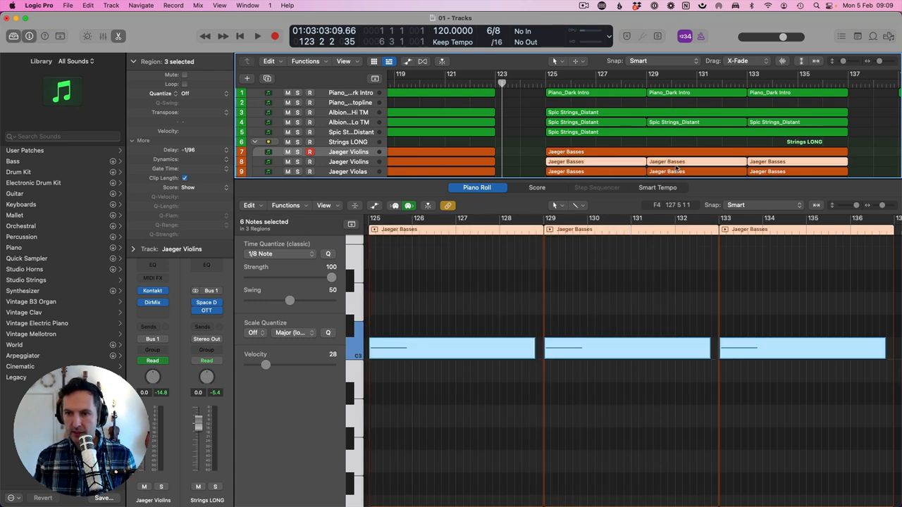
{"action": "key", "text": "super+j"}
Join the three regions from bar 125 to 137 on the Jaeger Violas track into one.
{"action": "left_click", "coordinate": [639, 171]}
{"action": "left_click", "coordinate": [698, 172], "text": "shift"}
{"action": "left_click", "coordinate": [760, 172], "text": "shift"}
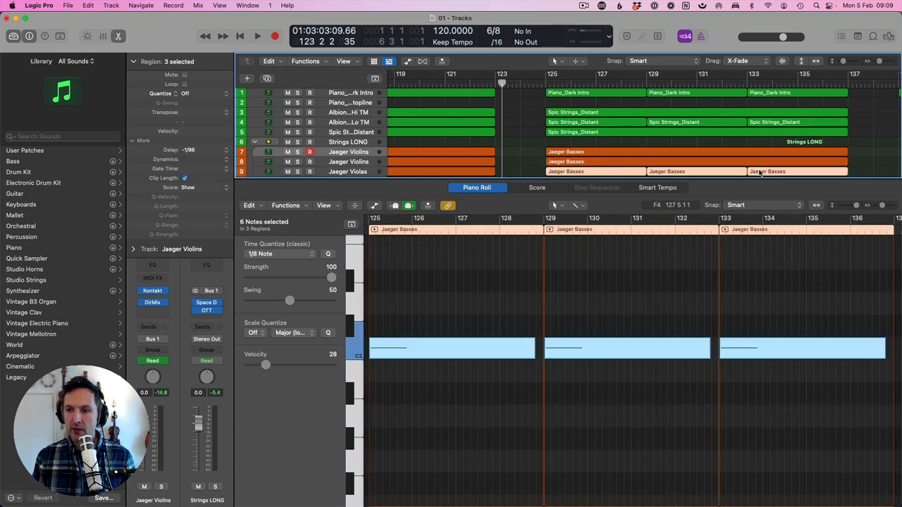
{"action": "key", "text": "super+j"}
{"action": "scroll", "coordinate": [637, 176], "scroll_direction": "down", "scroll_amount": 3}
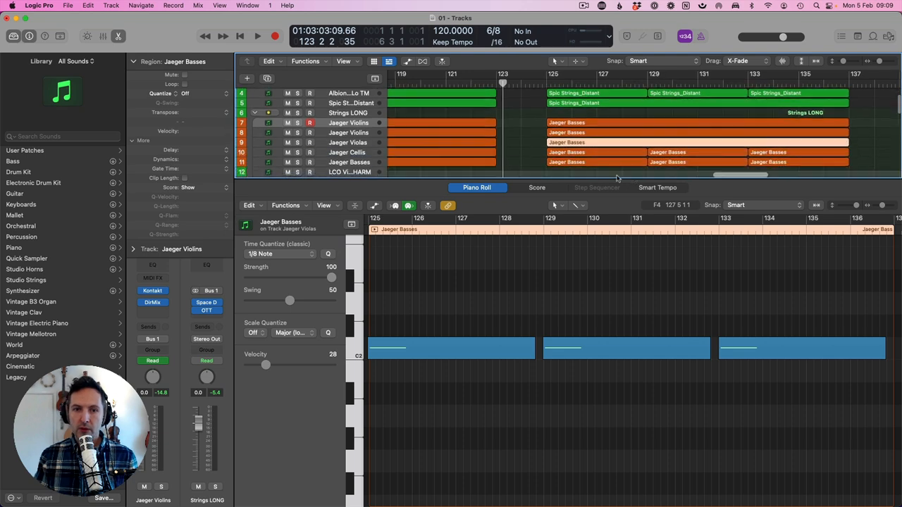
Inspect the Kontakt instrument on the upper Jaeger Violins track, close it and open the one on the lower Jaeger Violins track.
{"action": "left_click", "coordinate": [157, 292]}
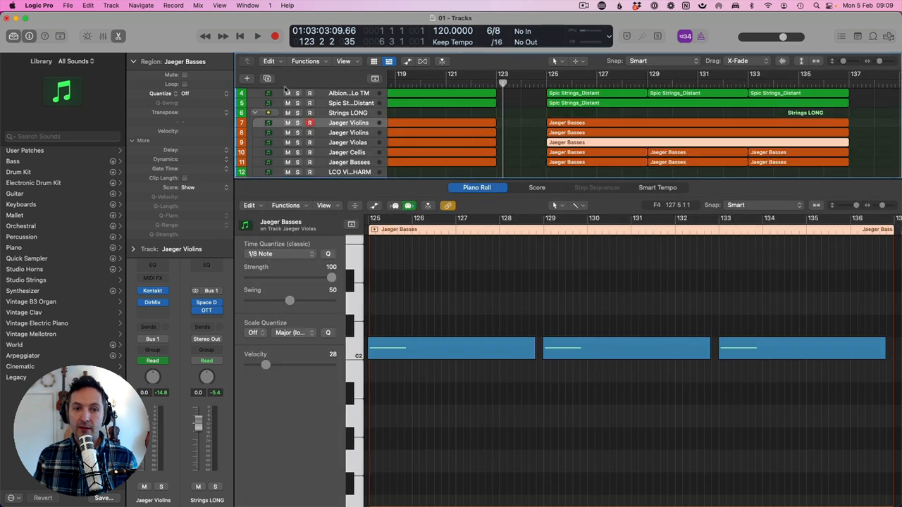
{"action": "left_click", "coordinate": [258, 74]}
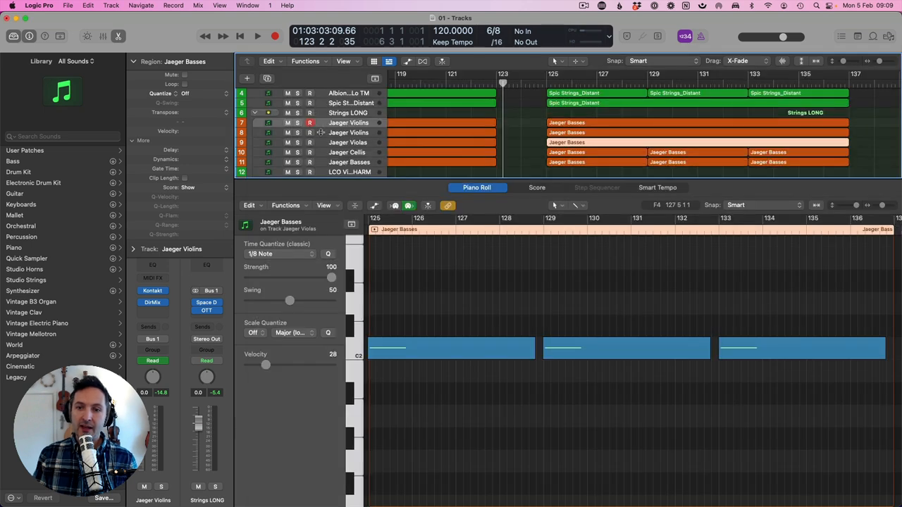
{"action": "left_click", "coordinate": [317, 134]}
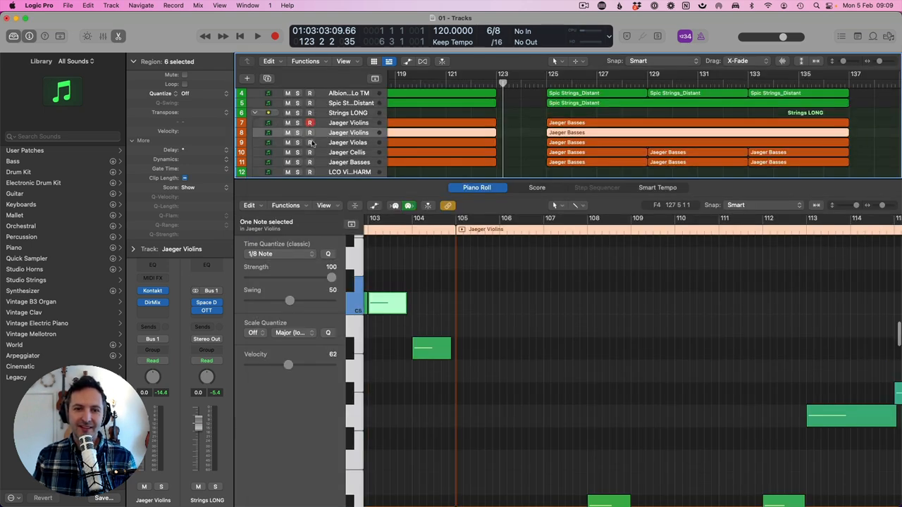
{"action": "left_click", "coordinate": [158, 291]}
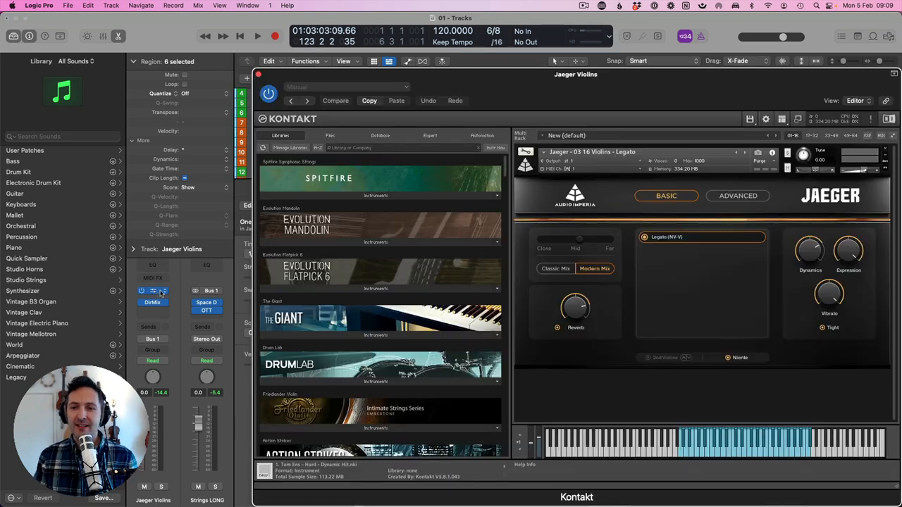
Close the Kontakt instrument and join the three regions from bar 125 to 137 on the Jaeger Cellis track into one.
{"action": "left_click", "coordinate": [259, 74]}
{"action": "left_click", "coordinate": [593, 152]}
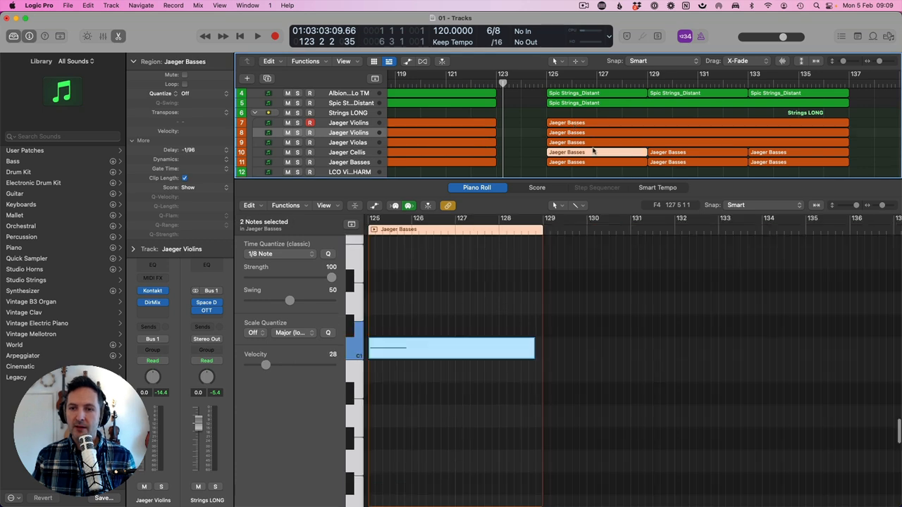
{"action": "left_click", "coordinate": [709, 152], "text": "shift"}
{"action": "left_click", "coordinate": [759, 154], "text": "shift"}
{"action": "left_click", "coordinate": [754, 153]}
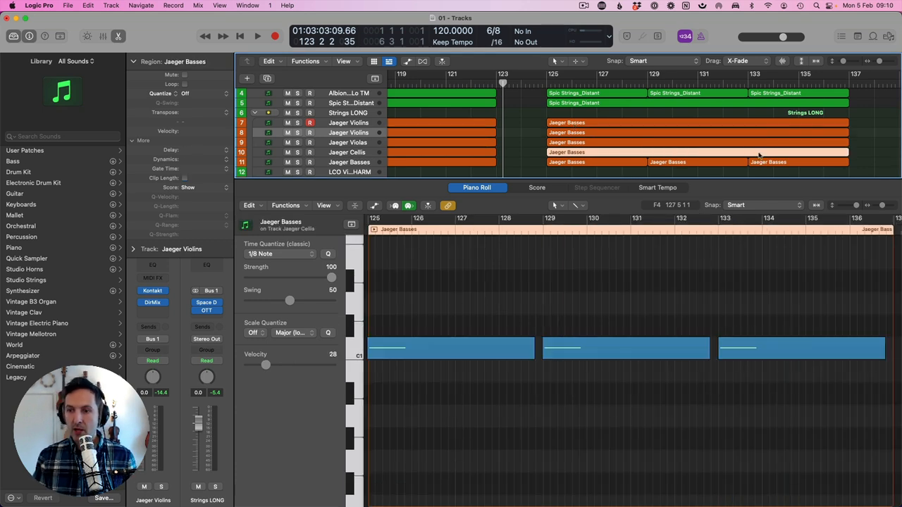
Join the three regions from bar 125 to 137 on the Jaeger Basses track into one.
{"action": "left_click", "coordinate": [762, 163]}
{"action": "left_click", "coordinate": [709, 162], "text": "shift"}
{"action": "left_click", "coordinate": [625, 163], "text": "shift"}
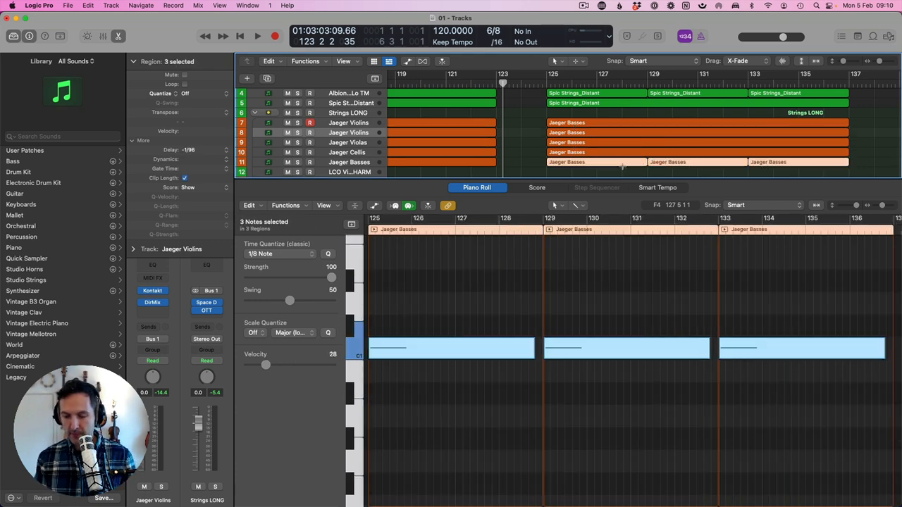
{"action": "key", "text": "super+j"}
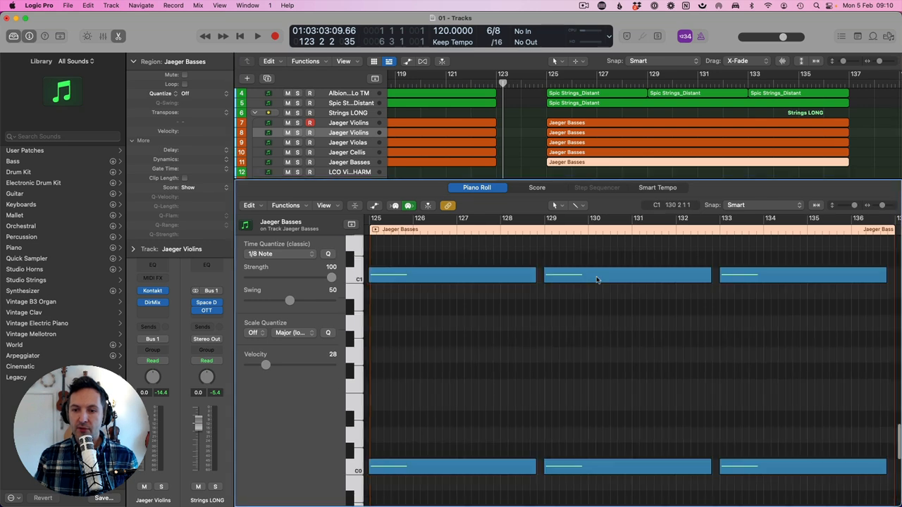
Examine and audition the C1 and C0 notes in the joined Jaeger Basses region and the C1 notes in the Jaeger Cellis region.
{"action": "left_click", "coordinate": [361, 279]}
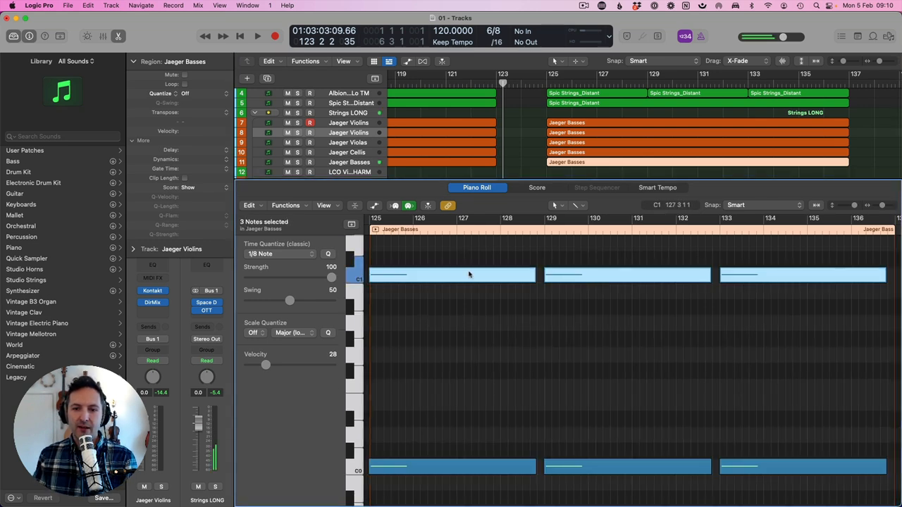
{"action": "left_click", "coordinate": [447, 467]}
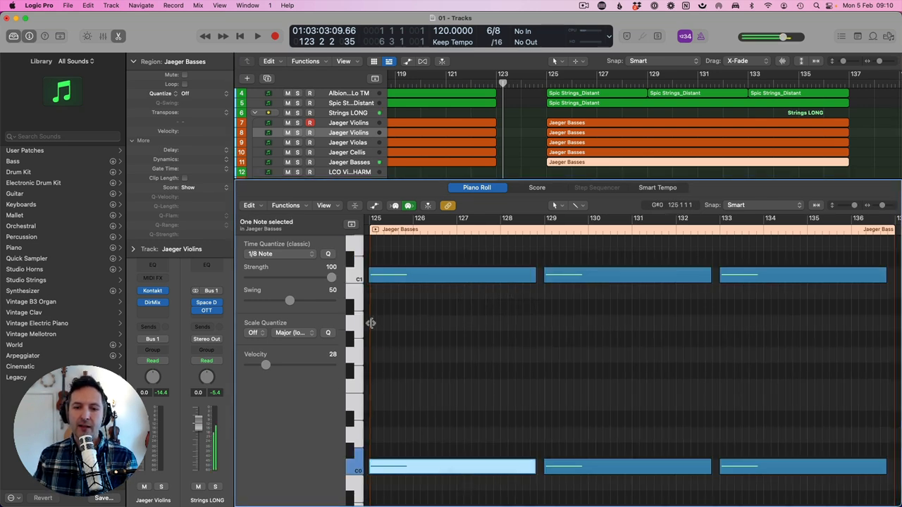
{"action": "left_click", "coordinate": [359, 279]}
{"action": "key", "text": "shift+alt+Up"}
{"action": "left_click", "coordinate": [606, 153]}
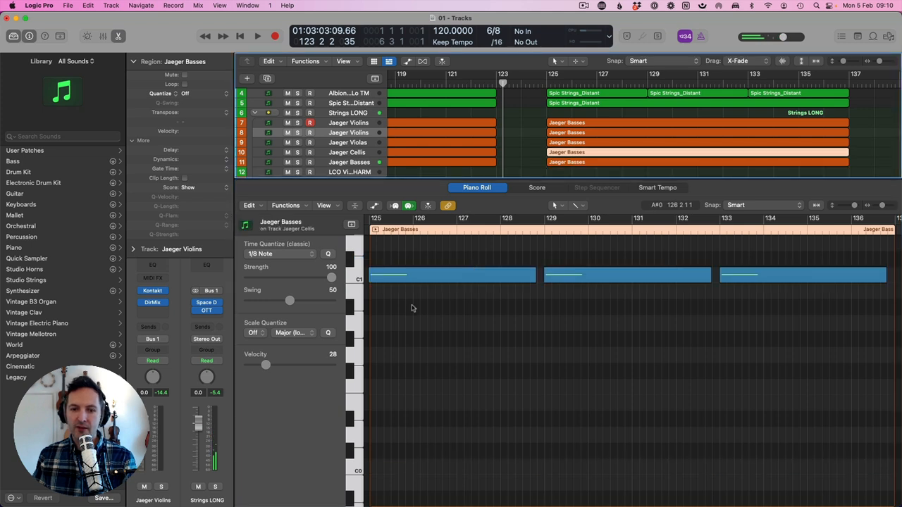
{"action": "left_click", "coordinate": [360, 279]}
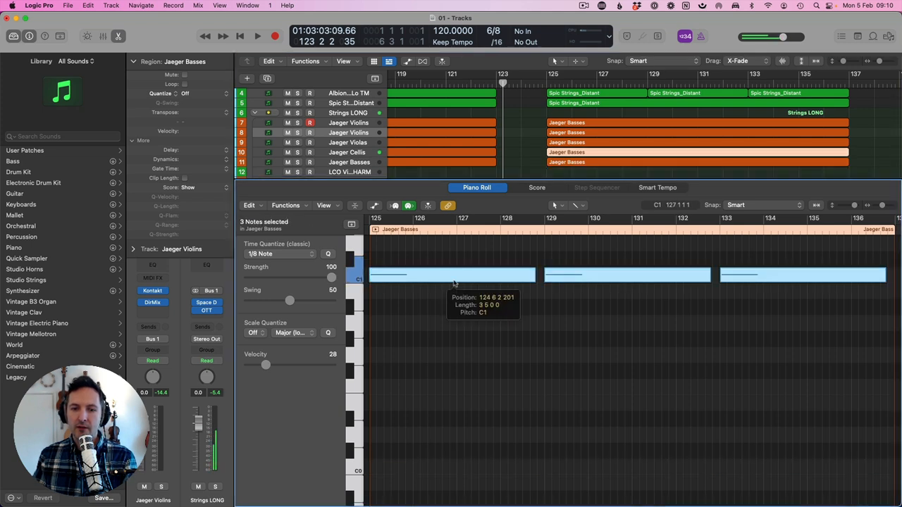
{"action": "key", "text": "shift+alt+Up"}
{"action": "key", "text": "shift+alt+Up"}
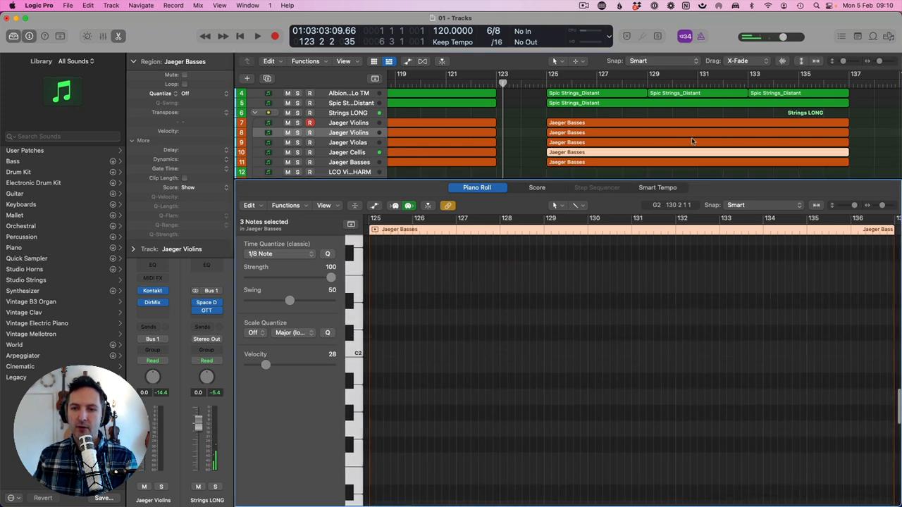
Delete the C2 note at bar 125 from the joined Jaeger Violas region.
{"action": "left_click", "coordinate": [593, 141]}
{"action": "left_click", "coordinate": [353, 354]}
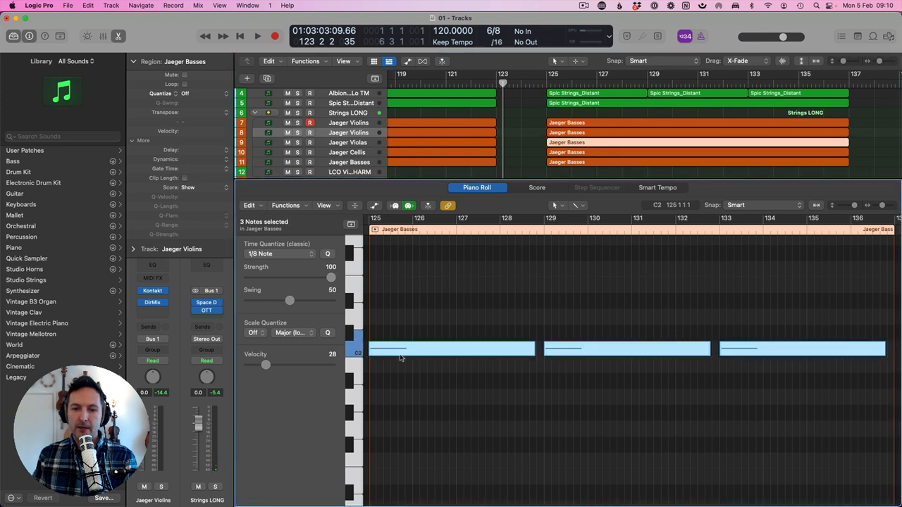
{"action": "scroll", "coordinate": [395, 338], "scroll_direction": "down", "scroll_amount": 2}
{"action": "scroll", "coordinate": [427, 335], "scroll_direction": "up", "scroll_amount": 5}
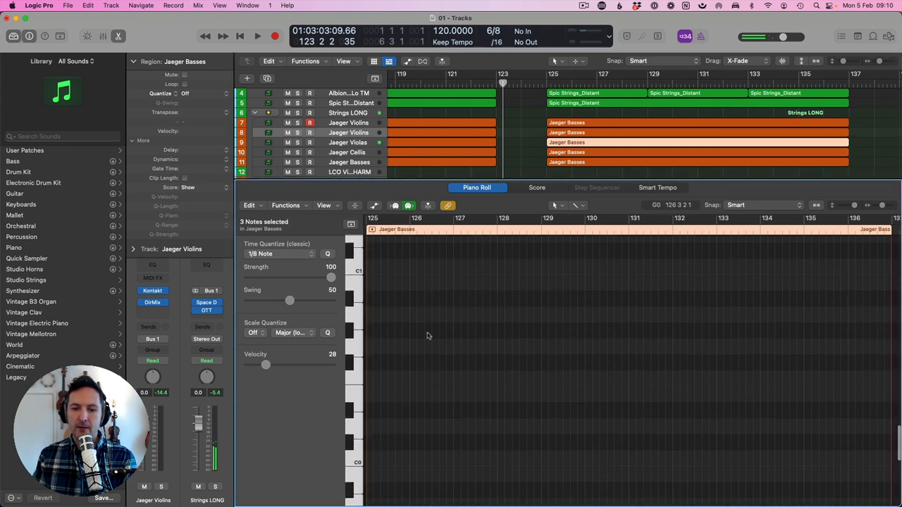
{"action": "scroll", "coordinate": [427, 336], "scroll_direction": "down", "scroll_amount": 2}
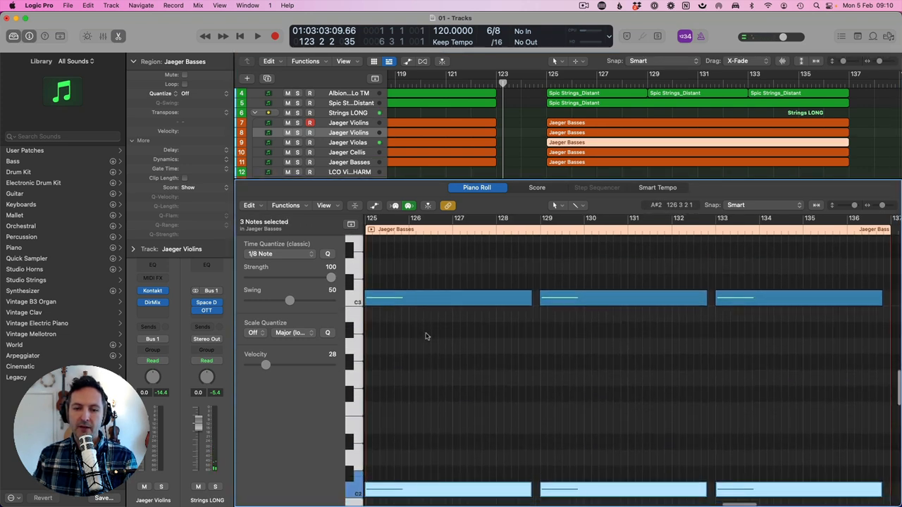
{"action": "left_click", "coordinate": [494, 454]}
{"action": "key", "text": "Delete"}
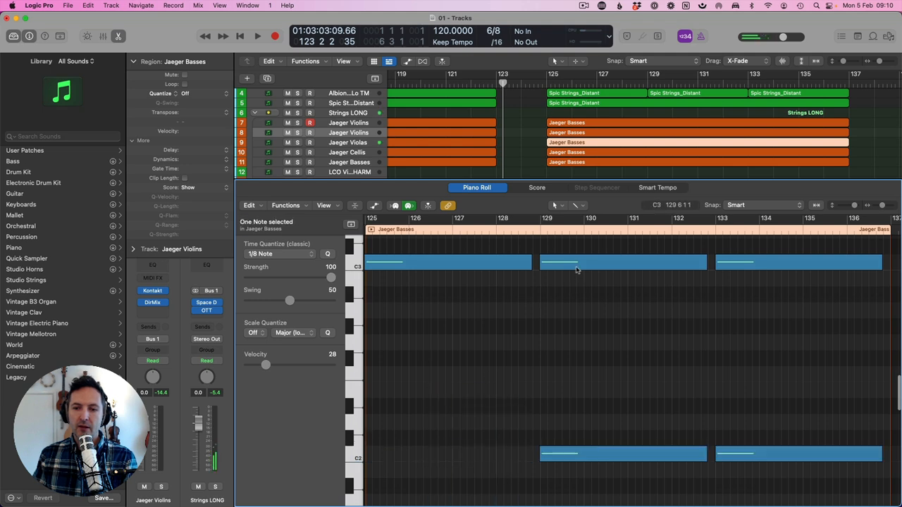
Thin out the Jaeger Violas' C3 and C2 notes, leaving only C3 at bar 129 and C2 at bar 133.
{"action": "left_click", "coordinate": [577, 270]}
{"action": "key", "text": "Delete"}
{"action": "left_click", "coordinate": [769, 266]}
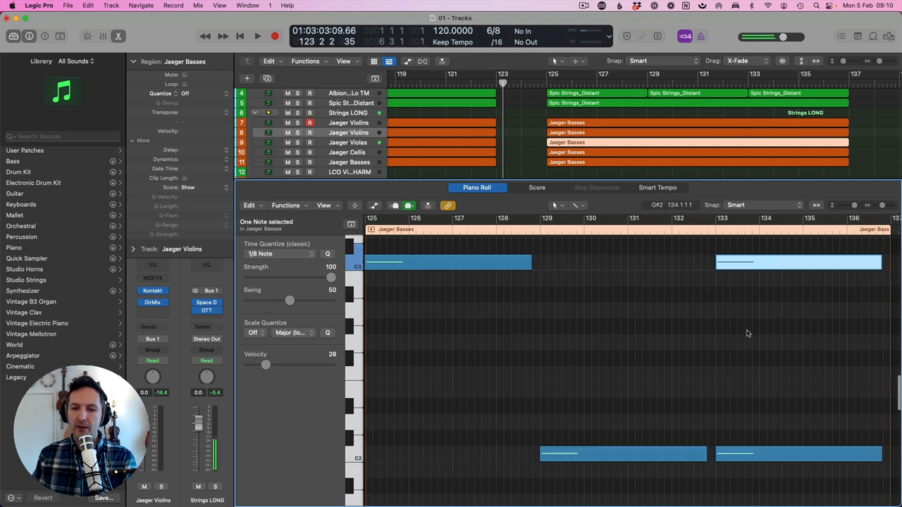
{"action": "key", "text": "Delete"}
{"action": "left_click", "coordinate": [395, 264]}
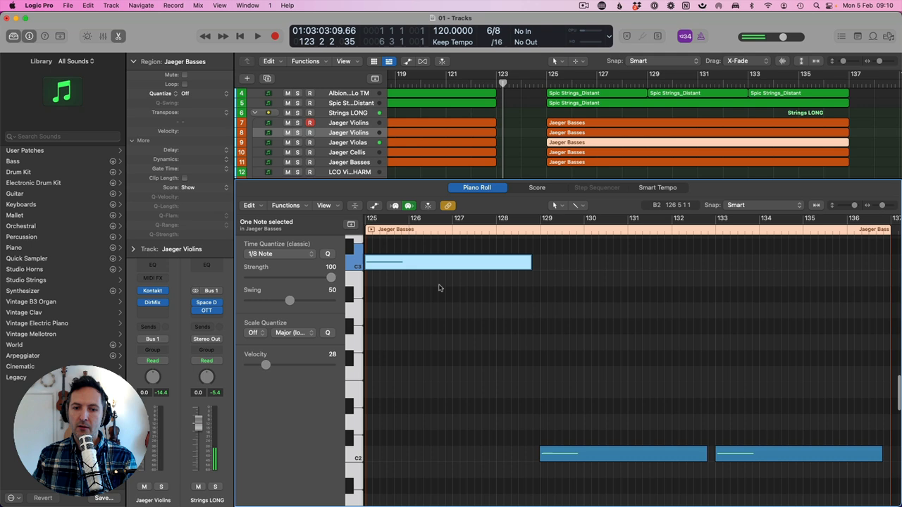
{"action": "left_click_drag", "start_coordinate": [571, 408], "coordinate": [597, 460]}
{"action": "left_click", "coordinate": [483, 258], "text": "shift"}
{"action": "key", "text": "alt+Right"}
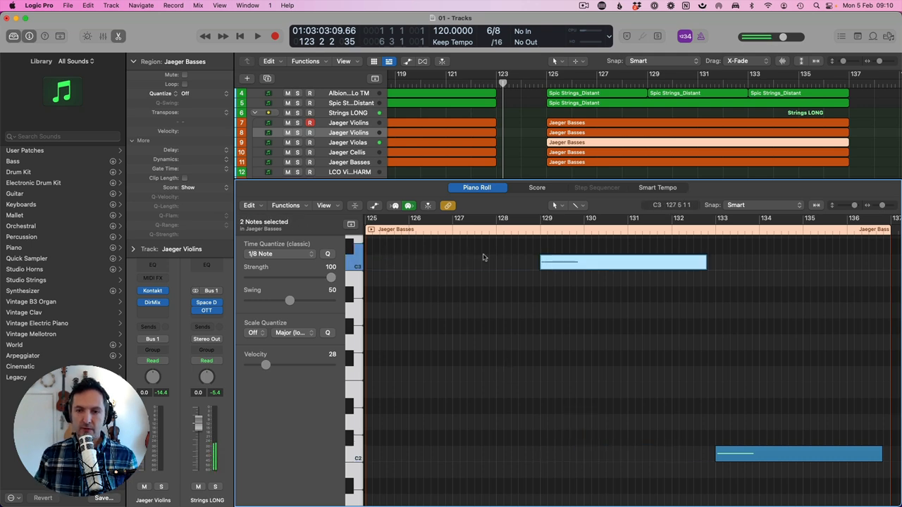
Delete the C3 notes at bars 125 and 129 from the lower Jaeger Violins region.
{"action": "left_click", "coordinate": [620, 134]}
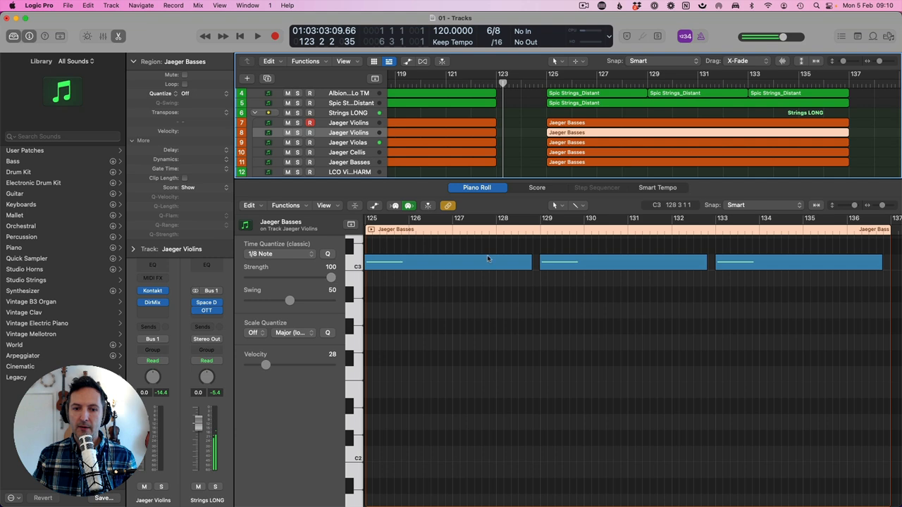
{"action": "left_click", "coordinate": [455, 262]}
{"action": "key", "text": "Delete"}
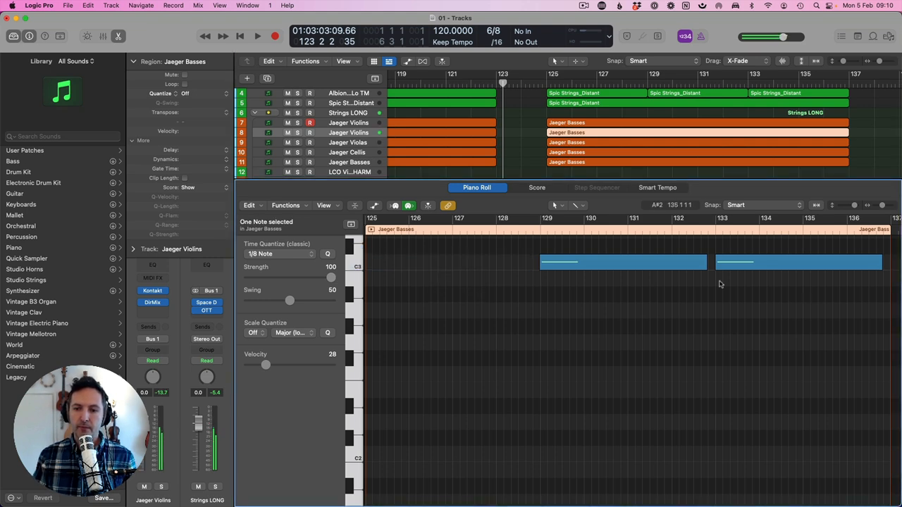
{"action": "left_click", "coordinate": [655, 269]}
{"action": "key", "text": "Delete"}
Remove the C4 notes at bars 133 and 125 from the lower Jaeger Violins region.
{"action": "scroll", "coordinate": [674, 273], "scroll_direction": "up", "scroll_amount": 5}
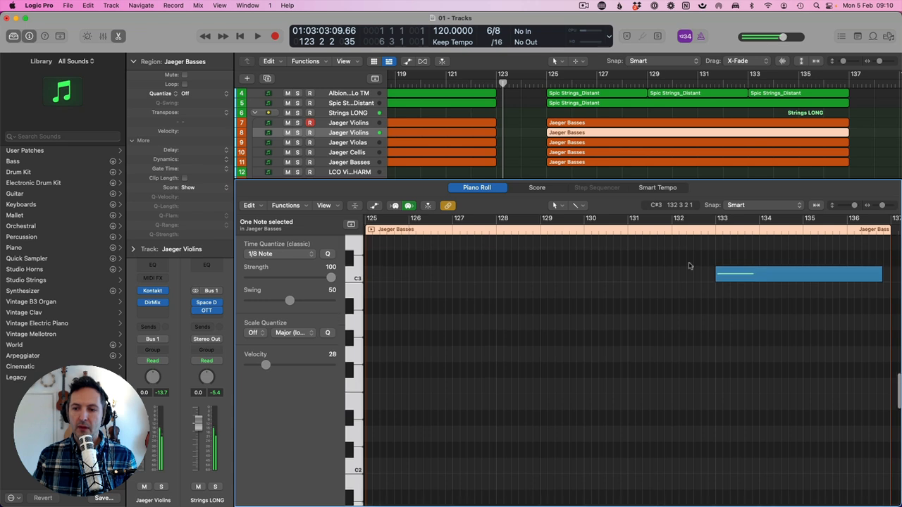
{"action": "scroll", "coordinate": [670, 348], "scroll_direction": "down", "scroll_amount": 3}
{"action": "scroll", "coordinate": [670, 348], "scroll_direction": "up", "scroll_amount": 1}
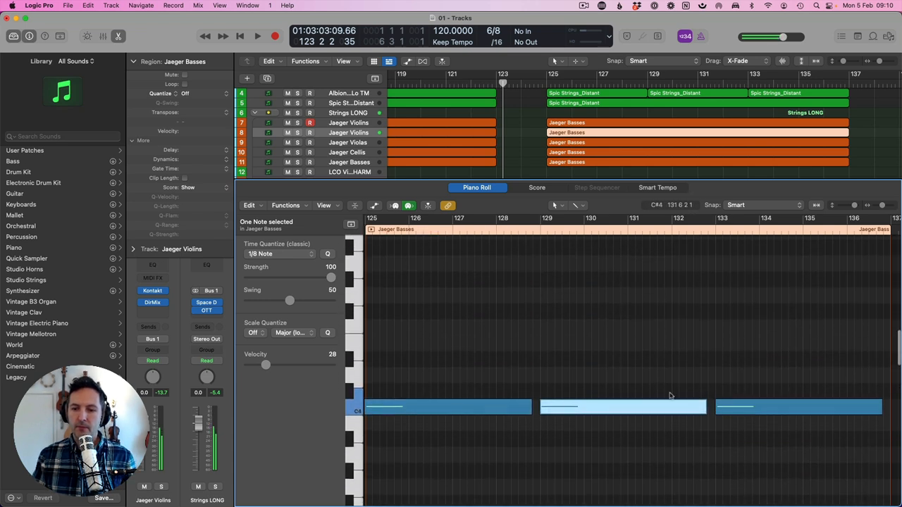
{"action": "left_click", "coordinate": [669, 363]}
{"action": "left_click", "coordinate": [655, 408]}
{"action": "left_click", "coordinate": [745, 408]}
{"action": "key", "text": "Delete"}
{"action": "scroll", "coordinate": [715, 318], "scroll_direction": "up", "scroll_amount": 8}
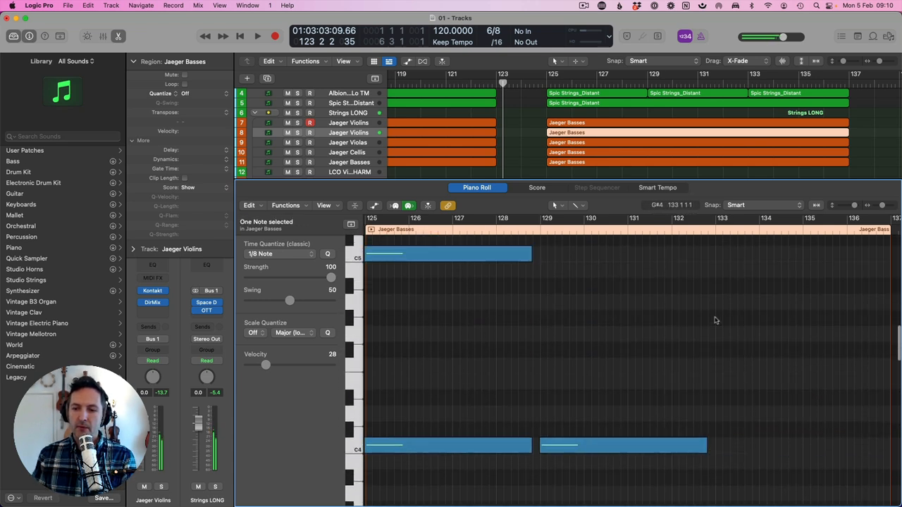
{"action": "scroll", "coordinate": [525, 414], "scroll_direction": "down", "scroll_amount": 8}
{"action": "left_click", "coordinate": [451, 419]}
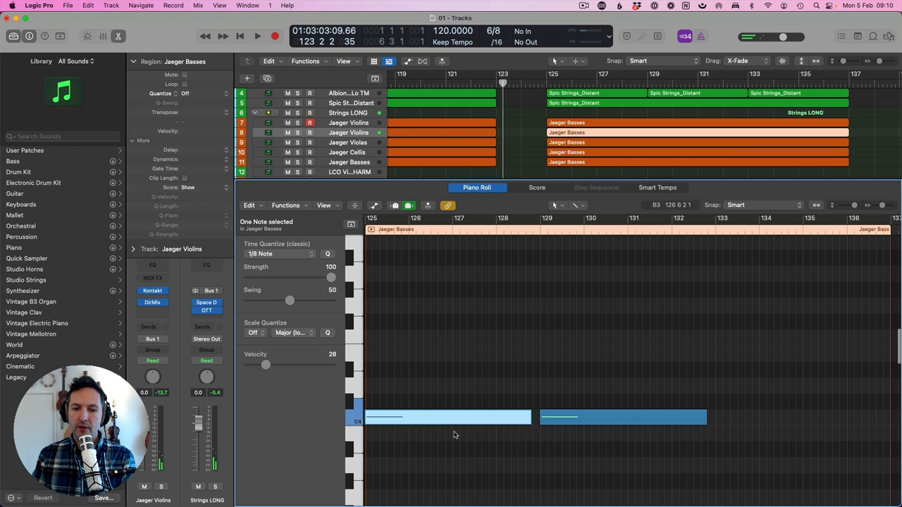
{"action": "key", "text": "Delete"}
Delete the C4 notes at bars 125 and 129 from the upper Jaeger Violins region.
{"action": "left_click", "coordinate": [649, 124]}
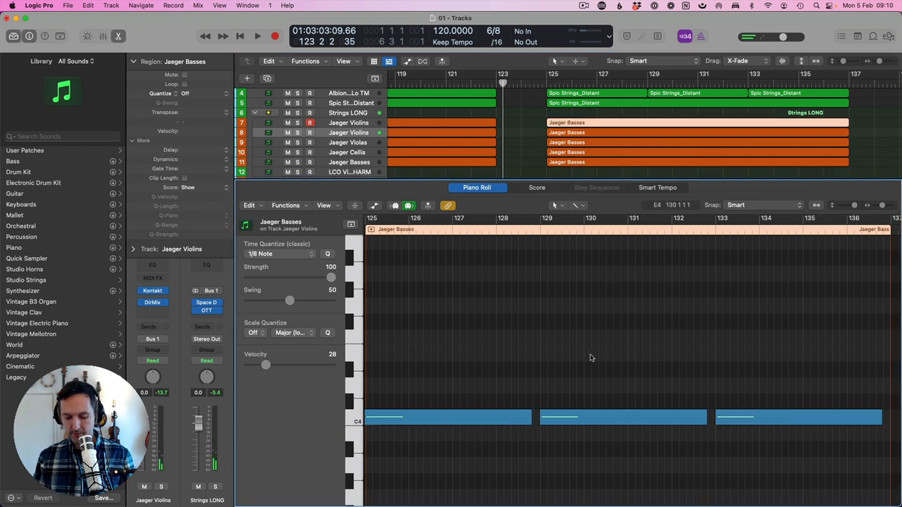
{"action": "scroll", "coordinate": [528, 433], "scroll_direction": "down", "scroll_amount": 2}
{"action": "scroll", "coordinate": [486, 339], "scroll_direction": "up", "scroll_amount": 2}
{"action": "scroll", "coordinate": [413, 408], "scroll_direction": "down", "scroll_amount": 2}
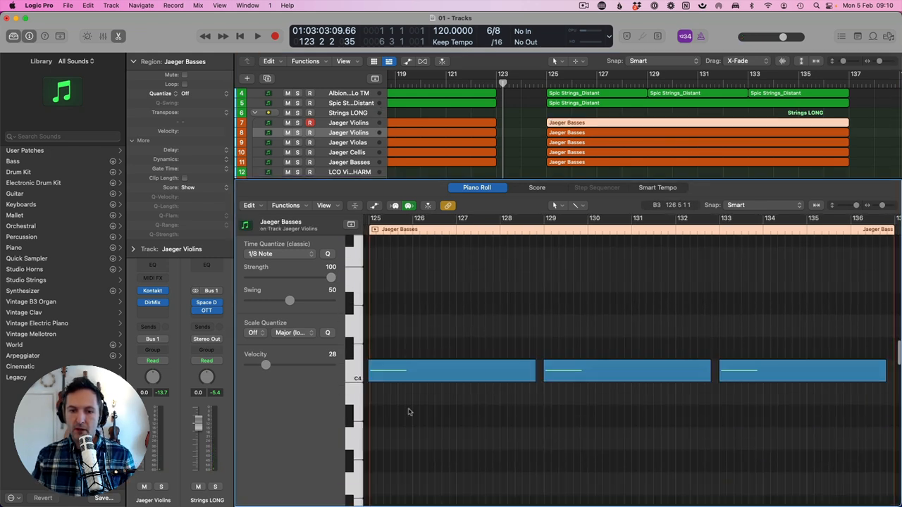
{"action": "scroll", "coordinate": [406, 392], "scroll_direction": "up", "scroll_amount": 2}
{"action": "left_click", "coordinate": [394, 419]}
{"action": "key", "text": "Delete"}
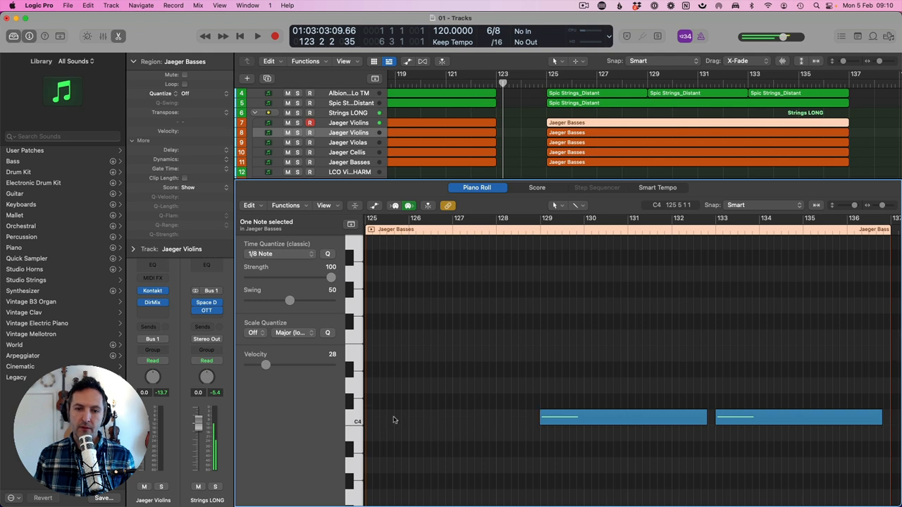
{"action": "left_click", "coordinate": [599, 417]}
{"action": "key", "text": "Delete"}
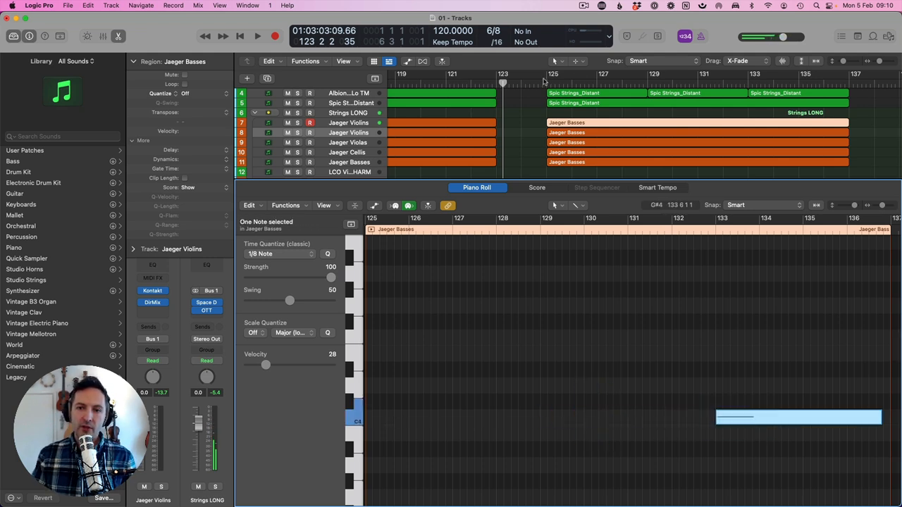
Play back the thinned string section from just before bar 125, switching to the full track view during playback.
{"action": "left_click", "coordinate": [543, 82]}
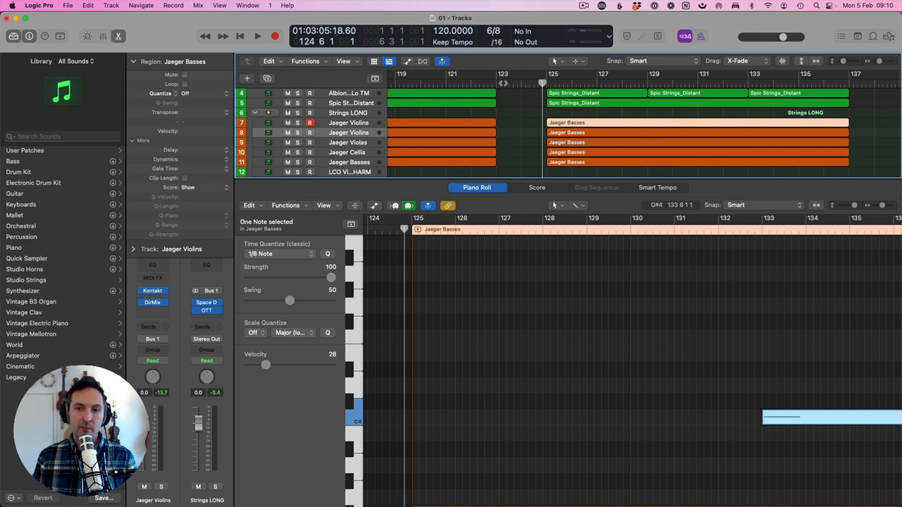
{"action": "key", "text": "space"}
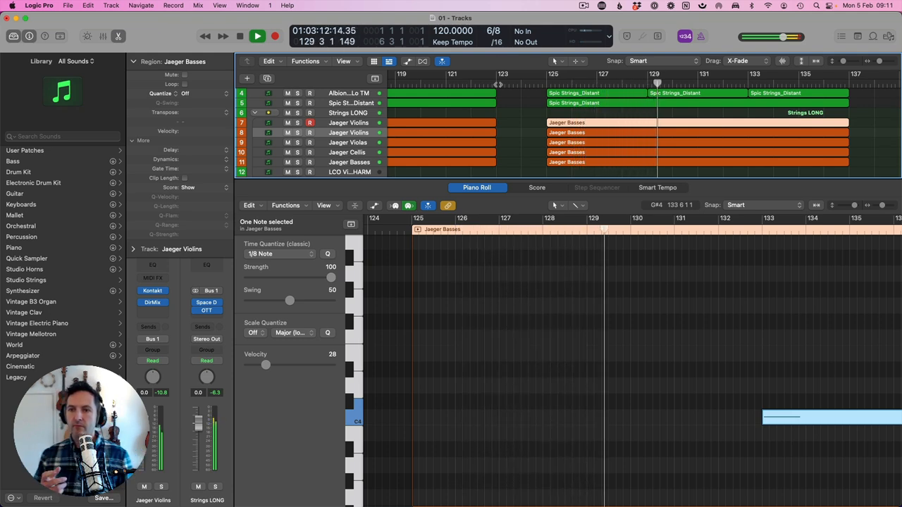
{"action": "key", "text": "p"}
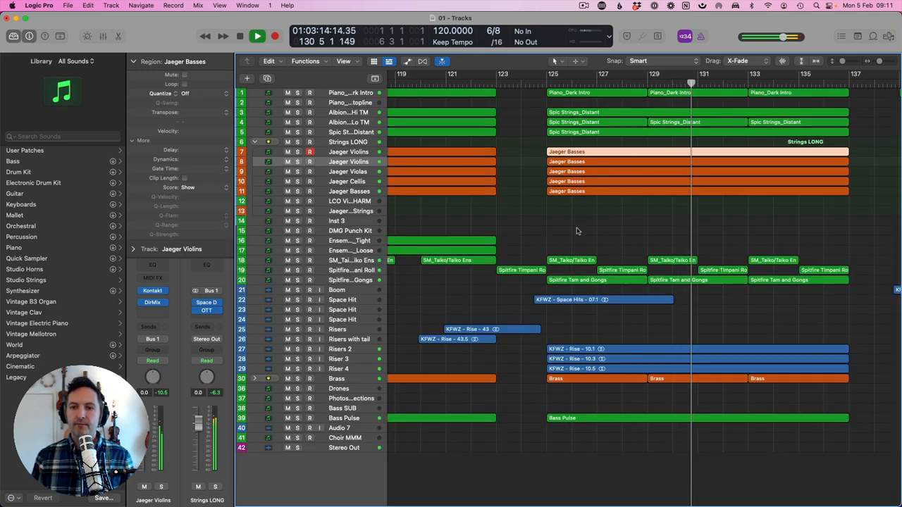
{"action": "left_click", "coordinate": [580, 228]}
{"action": "key", "text": "space"}
Show the upper Jaeger Violins region's modulation automation and lower the curve ends to 70 at bar 129 and 62 at bar 133.
{"action": "left_click", "coordinate": [572, 153]}
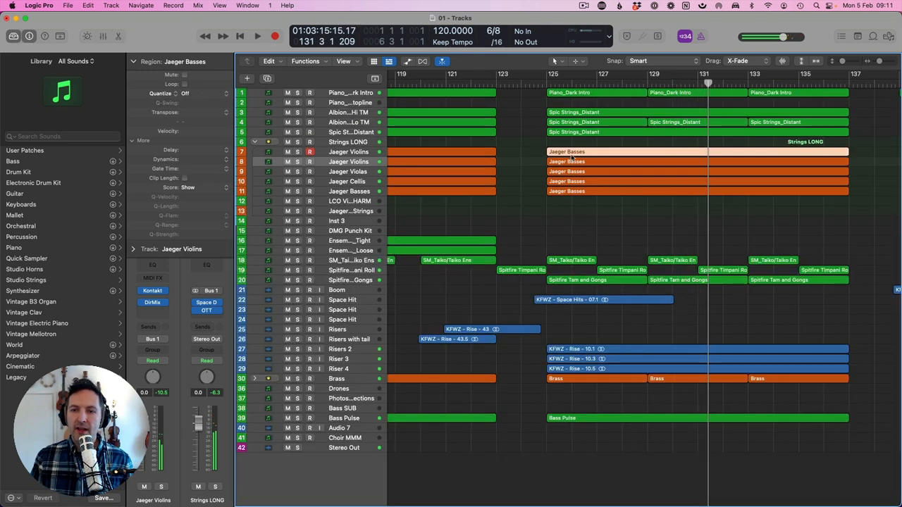
{"action": "key", "text": "p"}
{"action": "key", "text": "p"}
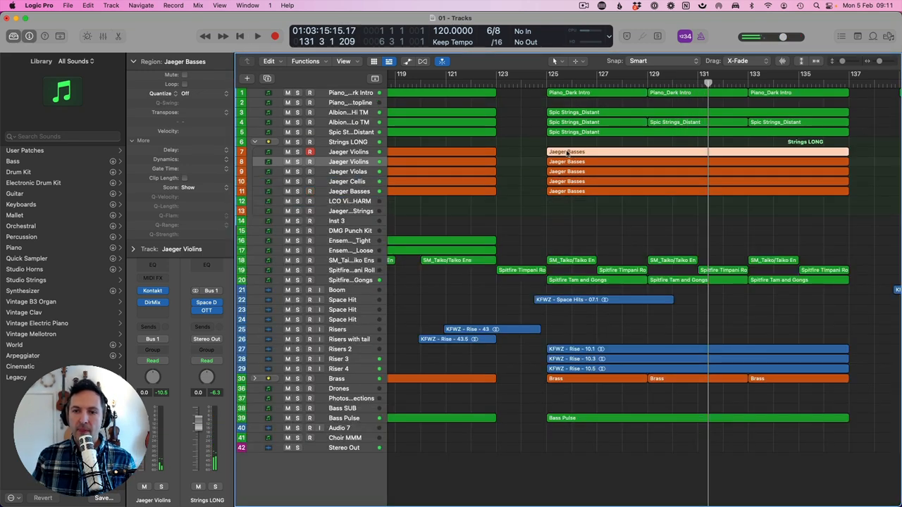
{"action": "key", "text": "p"}
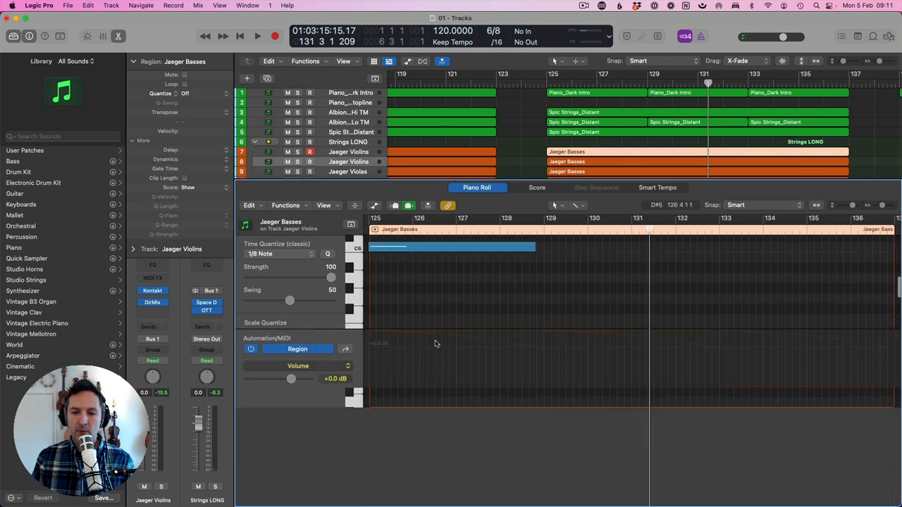
{"action": "left_click", "coordinate": [345, 393]}
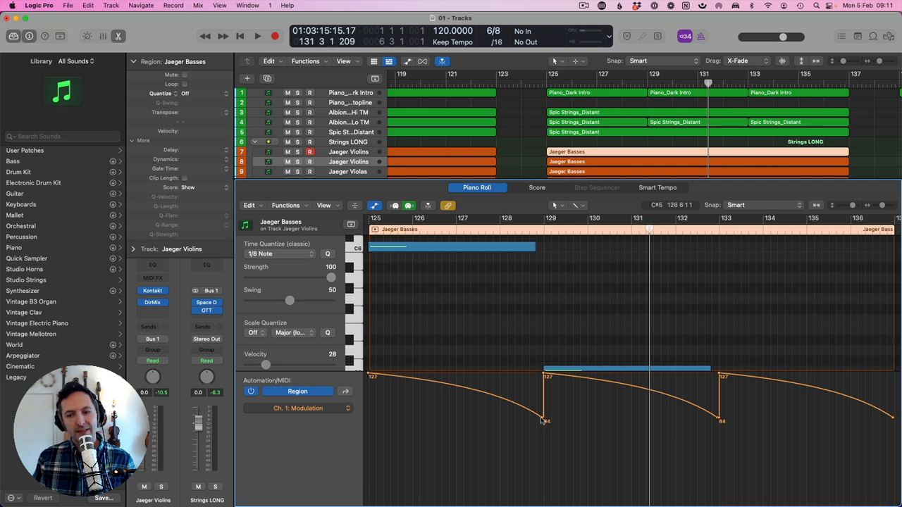
{"action": "left_click_drag", "start_coordinate": [544, 421], "coordinate": [543, 425]}
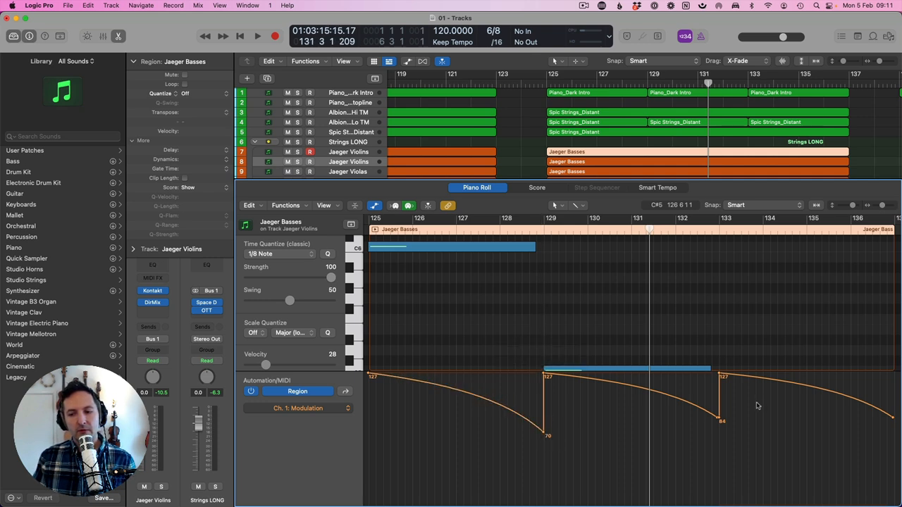
{"action": "left_click_drag", "start_coordinate": [717, 420], "coordinate": [720, 430]}
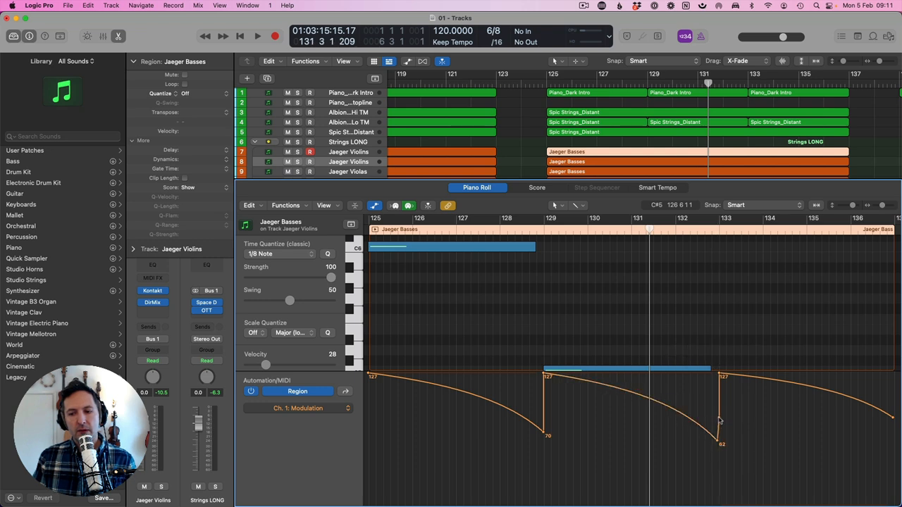
Play from just before bar 125 while lowering the upper Jaeger Violins region's modulation curve end at bar 129 to 49.
{"action": "left_click", "coordinate": [550, 79]}
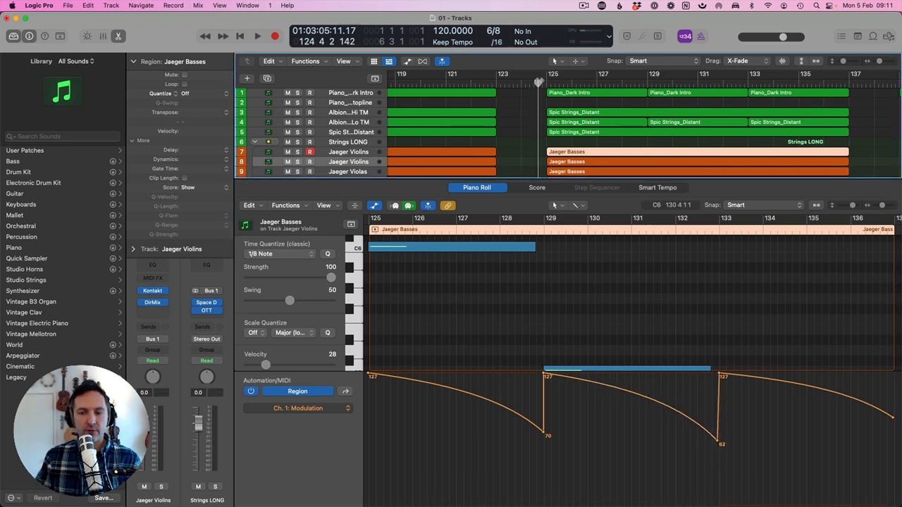
{"action": "key", "text": "space"}
{"action": "left_click_drag", "start_coordinate": [589, 437], "coordinate": [588, 455]}
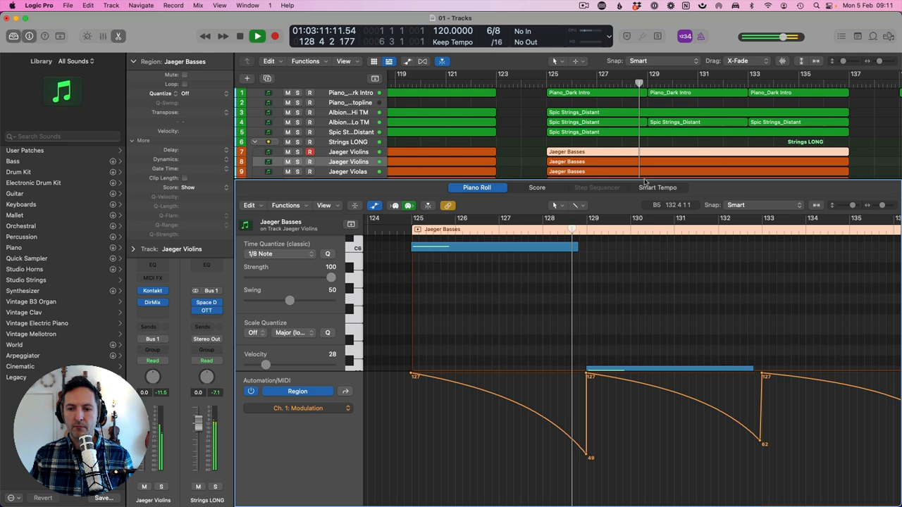
{"action": "key", "text": "space"}
Lower the lower Jaeger Violins region's modulation curve ends to 46 at bar 129 and 48 at bar 133, and listen back.
{"action": "left_click", "coordinate": [599, 163]}
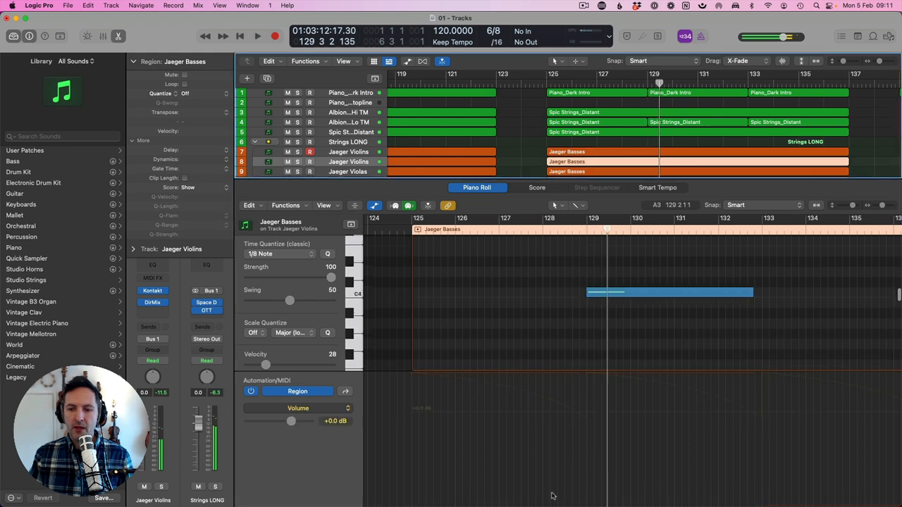
{"action": "key", "text": "z"}
{"action": "key", "text": "z"}
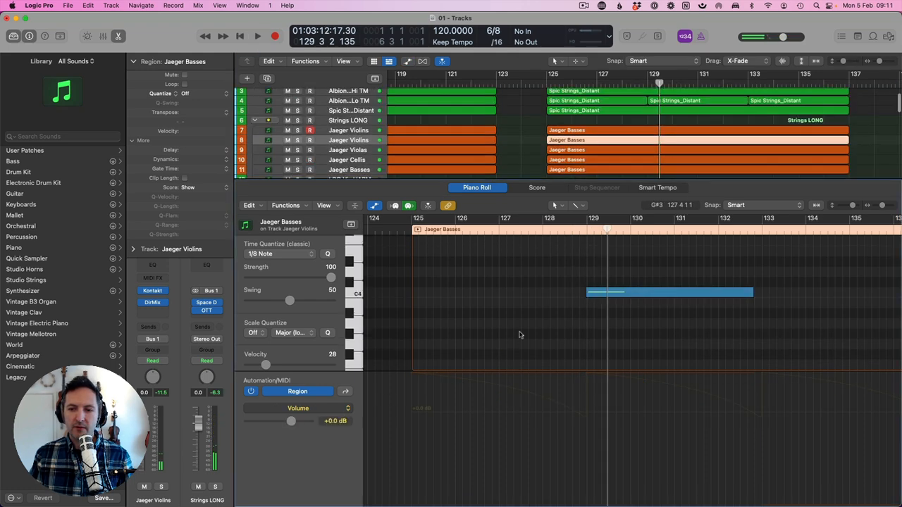
{"action": "left_click", "coordinate": [537, 417]}
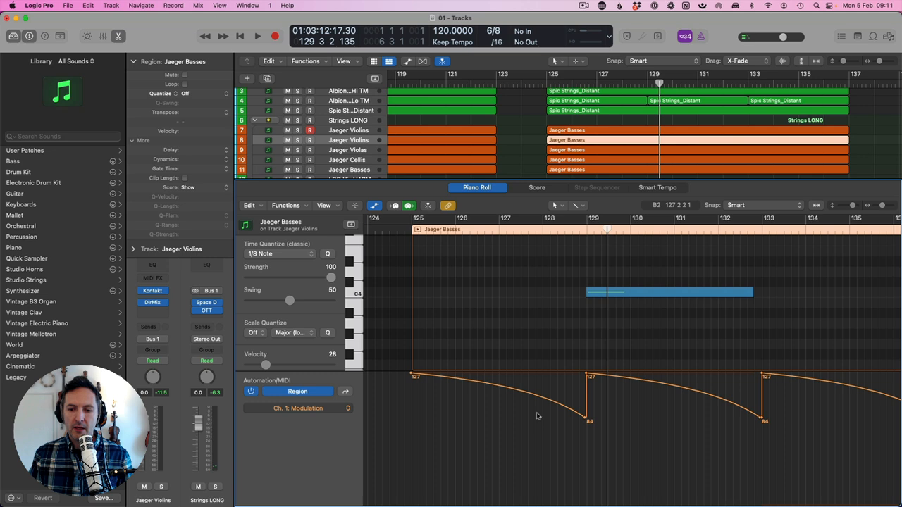
{"action": "left_click_drag", "start_coordinate": [585, 422], "coordinate": [587, 461]}
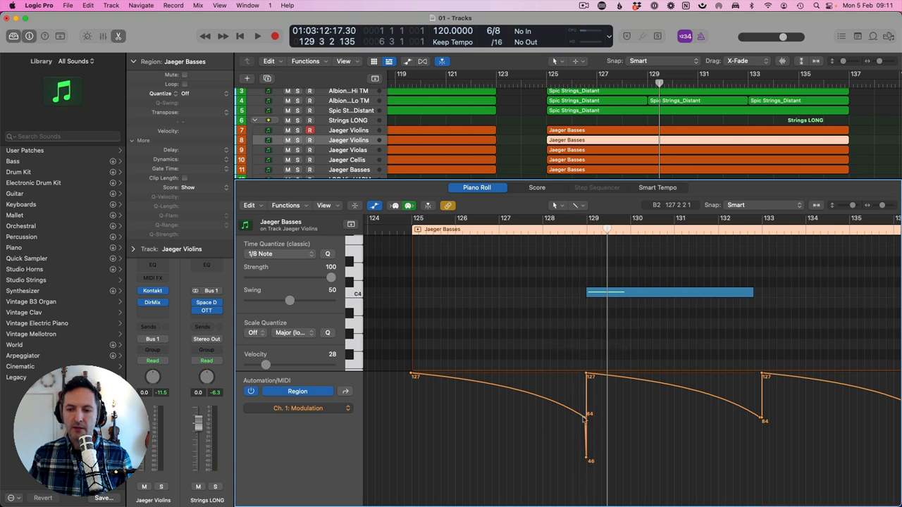
{"action": "left_click", "coordinate": [585, 417]}
{"action": "left_click_drag", "start_coordinate": [761, 419], "coordinate": [762, 458]}
{"action": "left_click", "coordinate": [761, 416]}
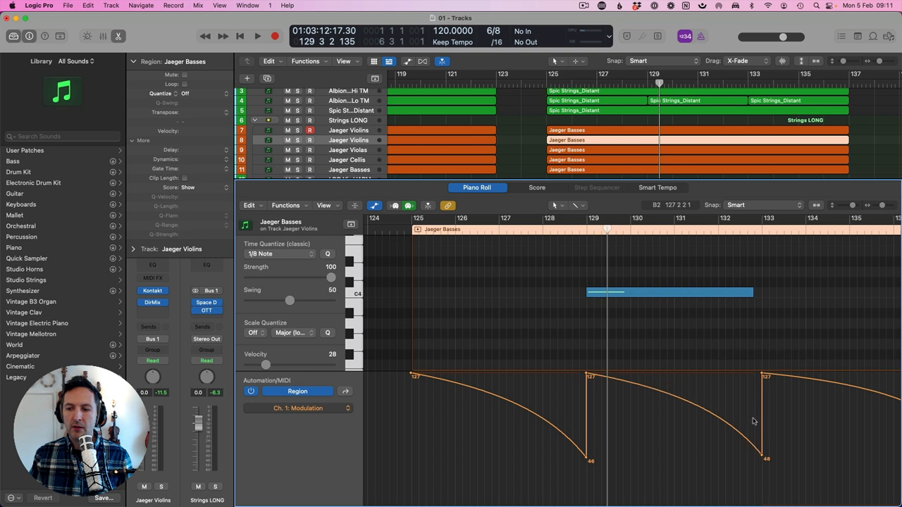
{"action": "key", "text": "shift+space"}
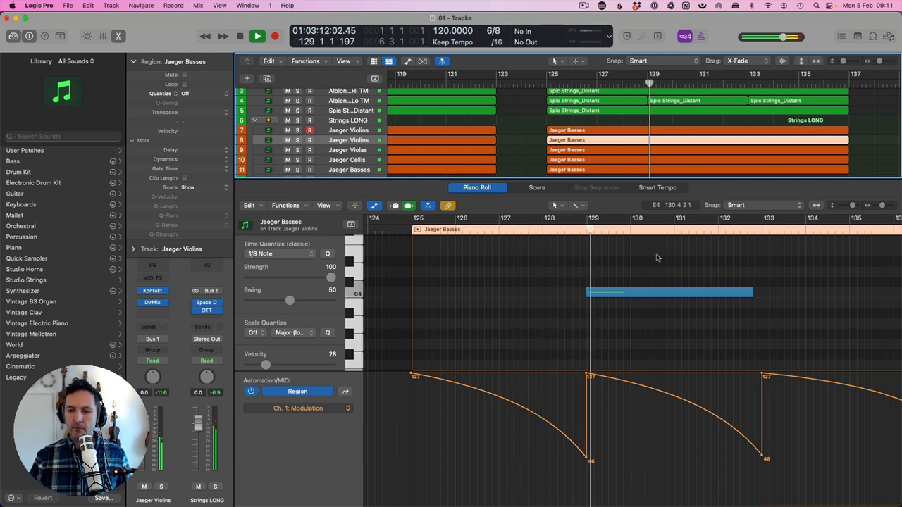
{"action": "key", "text": "space"}
Add a modulation point of 58 at bar 127 in the upper Jaeger Violins region and delete the curve-end point of 49 at bar 129.
{"action": "left_click", "coordinate": [615, 132]}
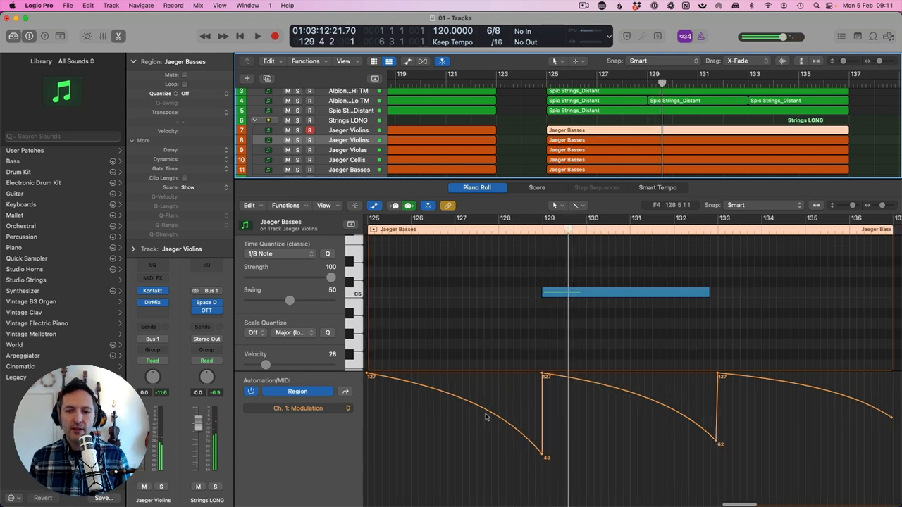
{"action": "left_click", "coordinate": [455, 399]}
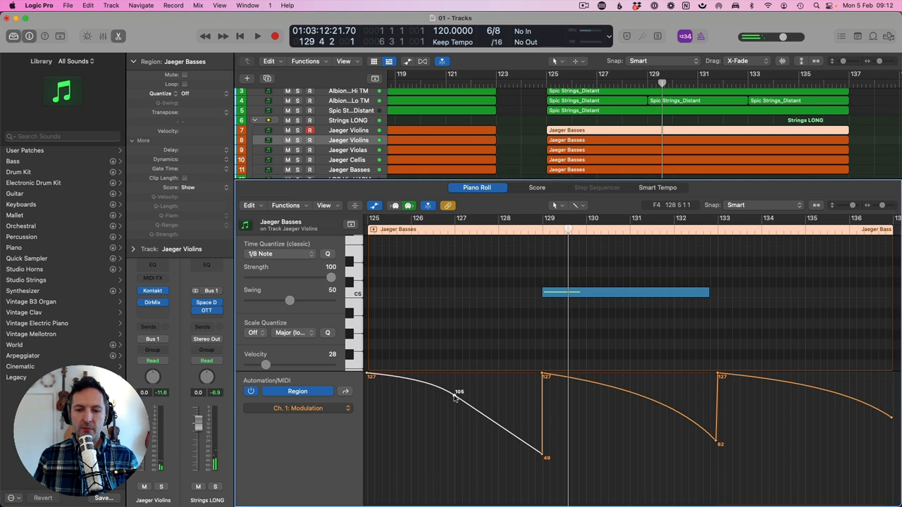
{"action": "left_click_drag", "start_coordinate": [455, 396], "coordinate": [455, 442]}
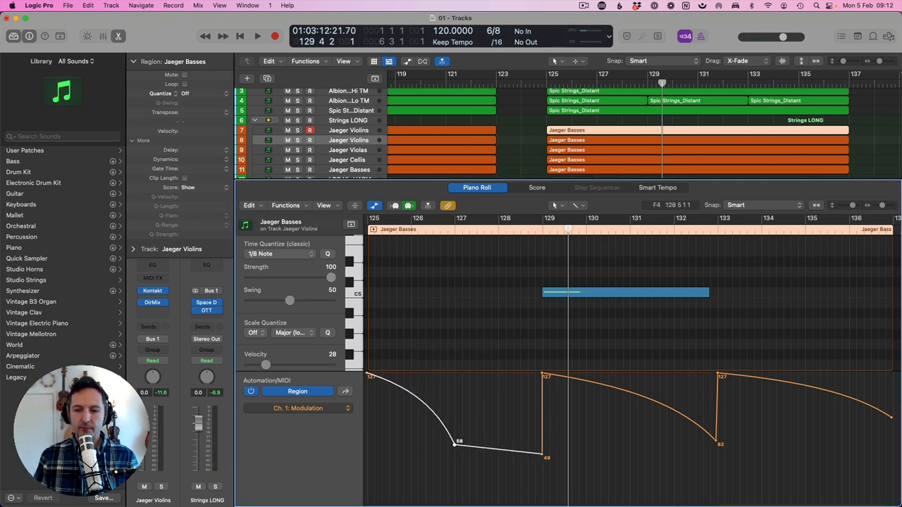
{"action": "left_click", "coordinate": [543, 455]}
Delete the low modulation point at bar 129 in the lower Jaeger Violins region and add a low dip point at bar 127.
{"action": "key", "text": "Down"}
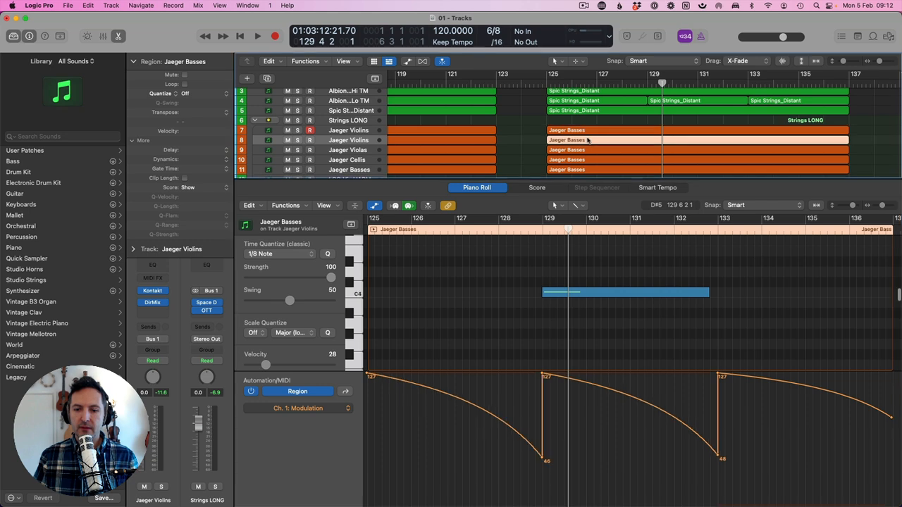
{"action": "left_click", "coordinate": [543, 461]}
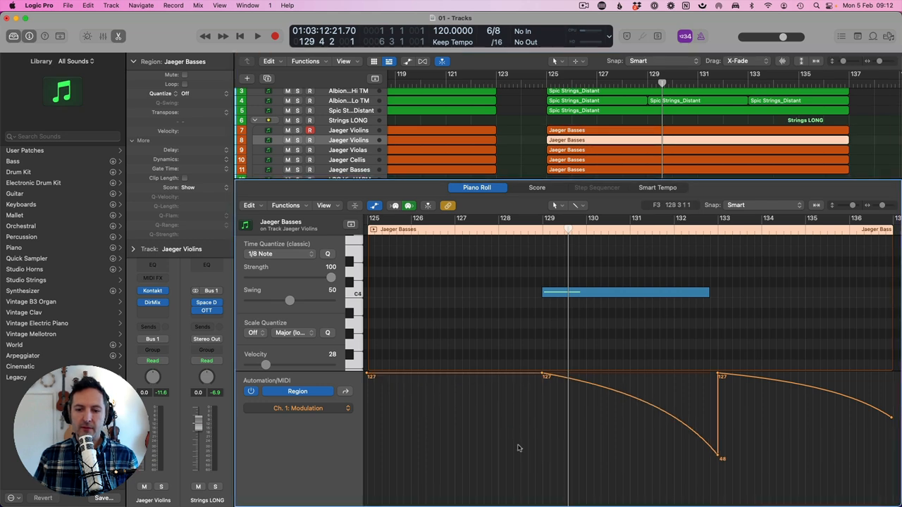
{"action": "left_click", "coordinate": [454, 377]}
{"action": "left_click_drag", "start_coordinate": [454, 378], "coordinate": [454, 452]}
Show the Jaeger Violas region's modulation, add a dip point of 49 at bar 127, and delete the 84 point at bar 129.
{"action": "key", "text": "Down"}
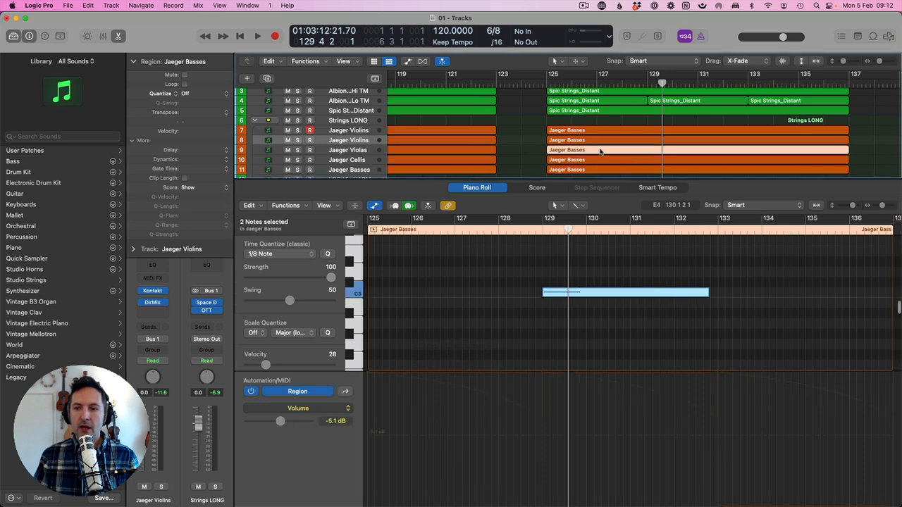
{"action": "left_click", "coordinate": [345, 391]}
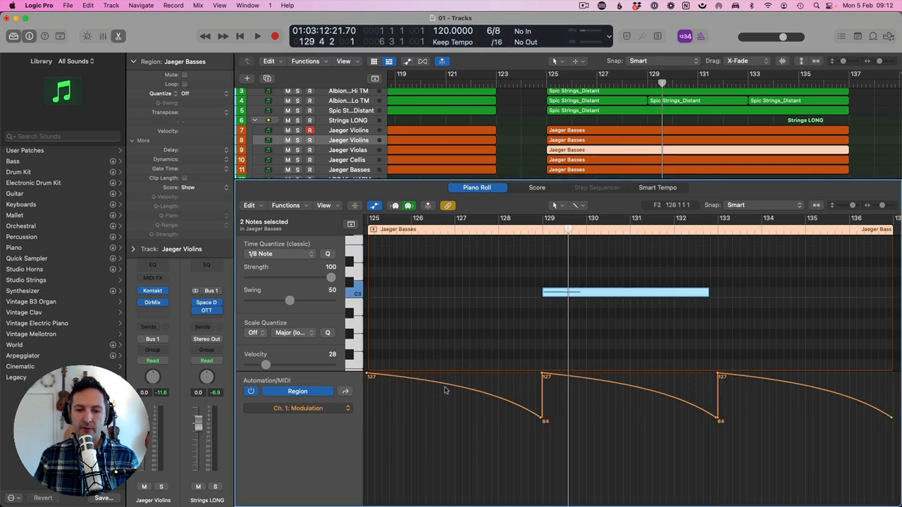
{"action": "left_click", "coordinate": [456, 389]}
{"action": "left_click_drag", "start_coordinate": [456, 389], "coordinate": [457, 455]}
{"action": "left_click", "coordinate": [542, 417]}
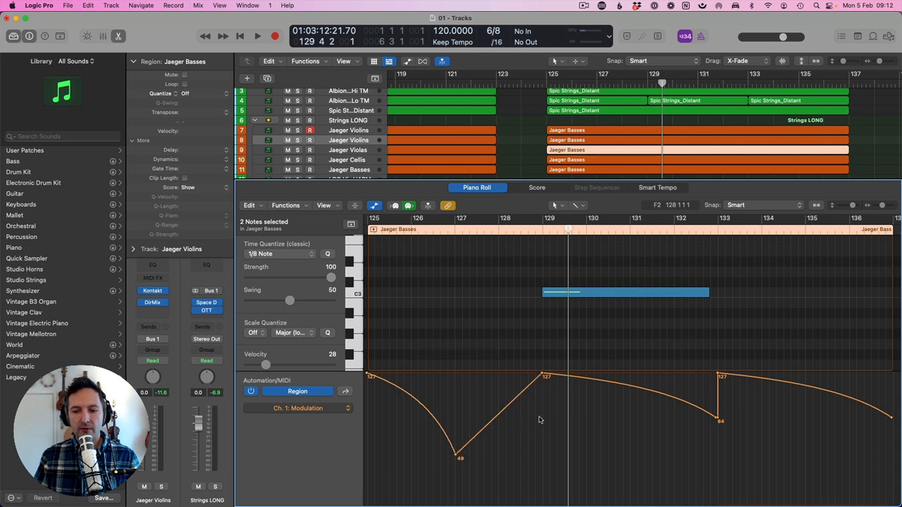
Play back the strings from bar 125 to hear the reshaped modulation swell into bar 129.
{"action": "left_click", "coordinate": [546, 83]}
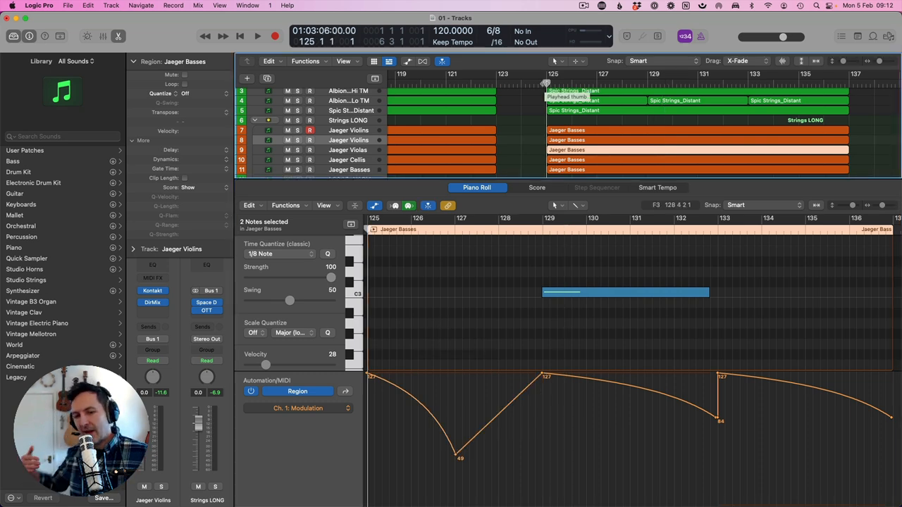
{"action": "key", "text": "space"}
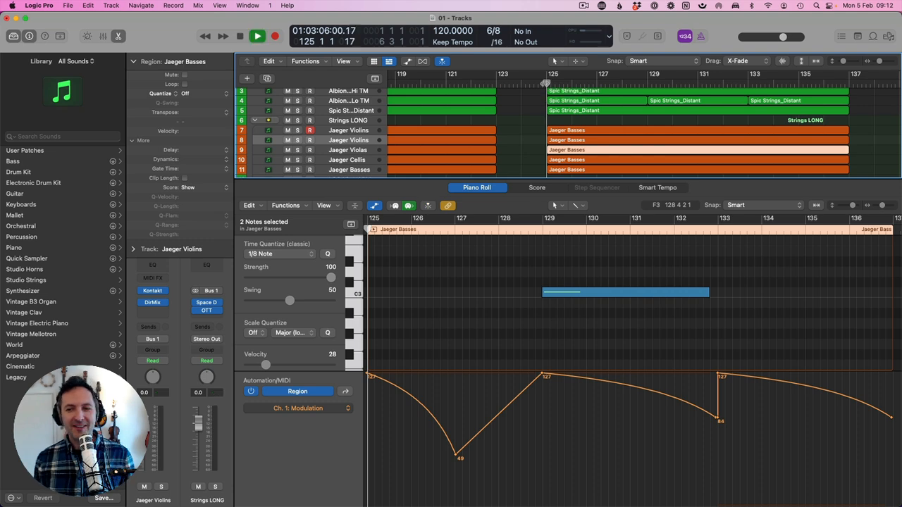
{"action": "key", "text": "space"}
{"action": "key", "text": "space"}
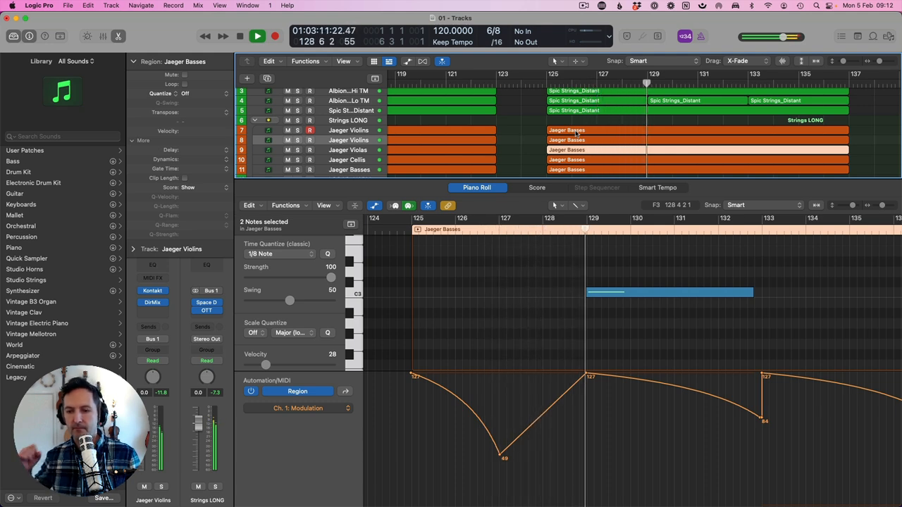
{"action": "key", "text": "space"}
Show the Jaeger Cellis region's modulation, add a dip point of 51 at bar 127, and delete the 84 point at bar 129.
{"action": "left_click", "coordinate": [579, 159]}
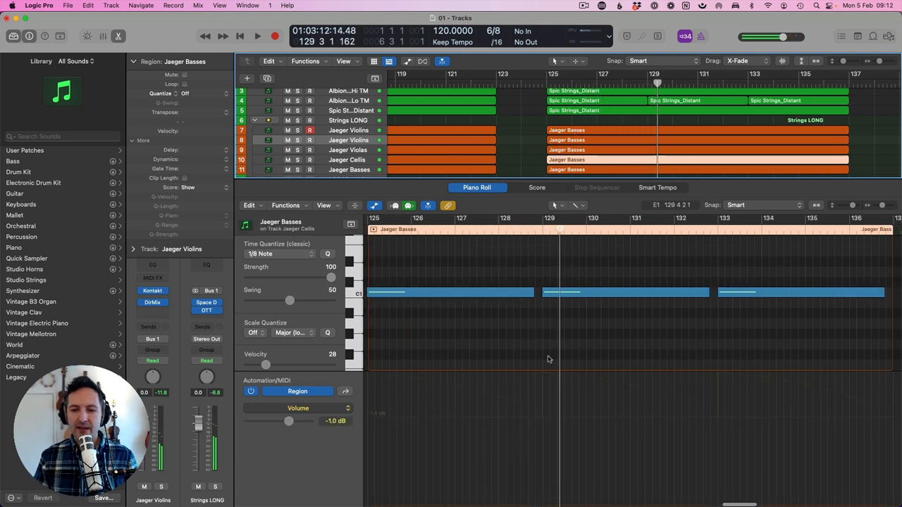
{"action": "left_click", "coordinate": [346, 392]}
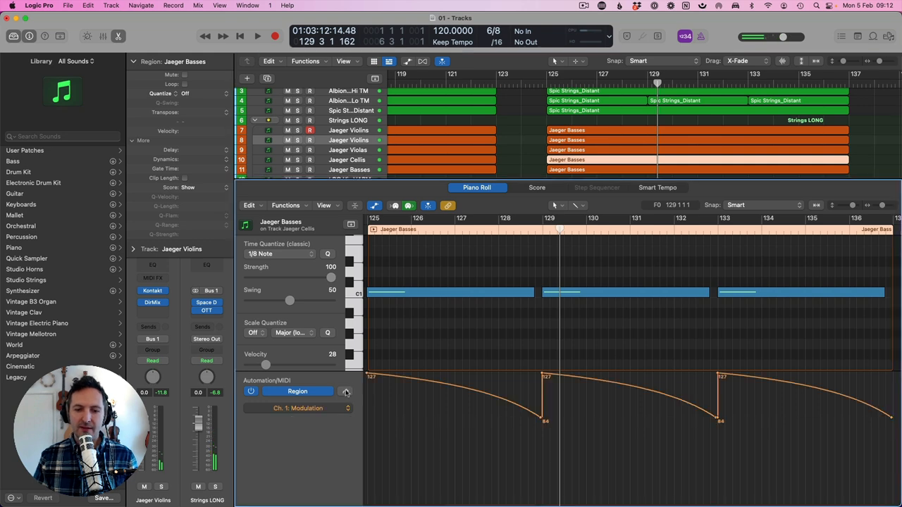
{"action": "left_click", "coordinate": [455, 388]}
{"action": "left_click_drag", "start_coordinate": [455, 388], "coordinate": [456, 454]}
{"action": "left_click", "coordinate": [542, 416]}
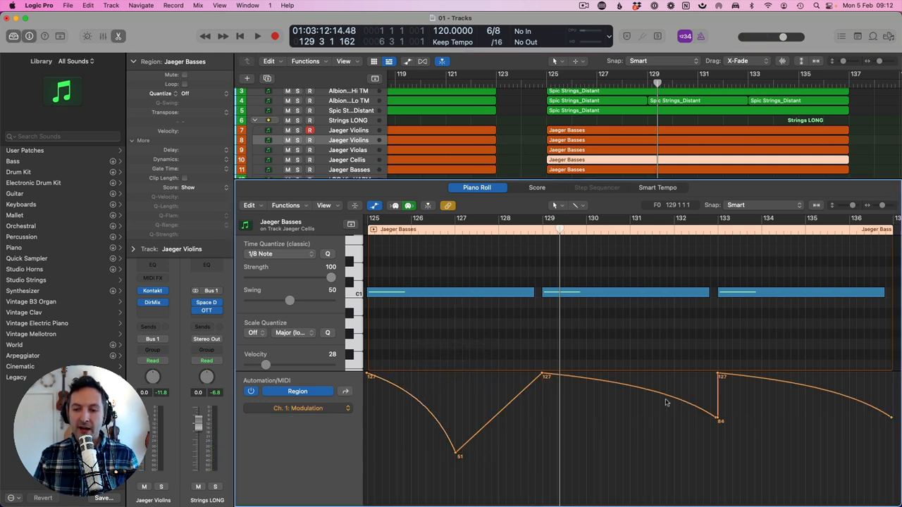
Add a modulation dip of 51 at bar 131 in the Jaeger Cellis region and delete the 84 point at bar 133.
{"action": "left_click", "coordinate": [639, 391]}
{"action": "left_click_drag", "start_coordinate": [638, 391], "coordinate": [632, 452]}
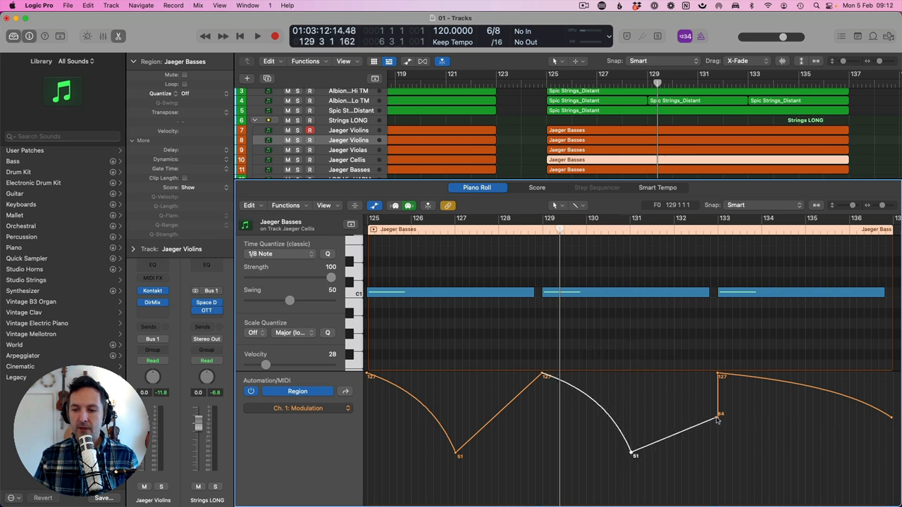
{"action": "left_click", "coordinate": [719, 421]}
Add a modulation dip of 61 at bar 135 in the Jaeger Cellis region and raise the final point at bar 137 to the maximum.
{"action": "scroll", "coordinate": [719, 420], "scroll_direction": "right", "scroll_amount": 5}
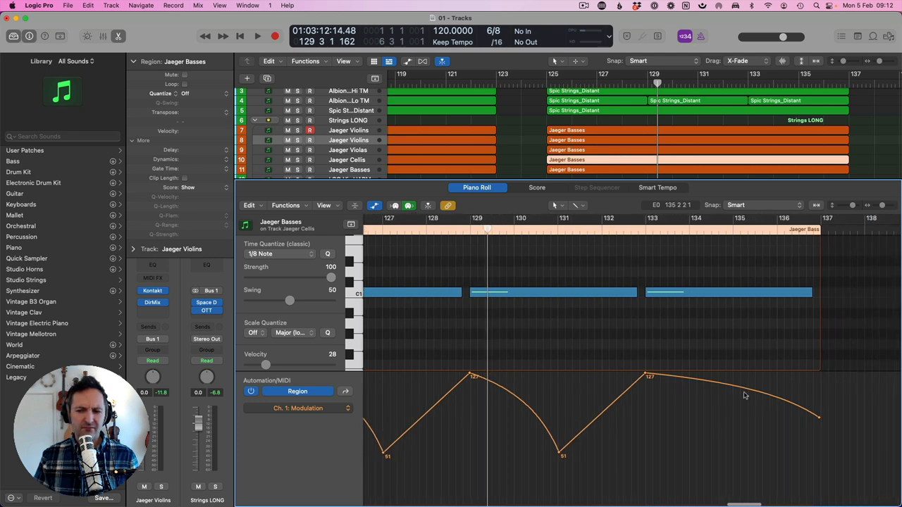
{"action": "left_click", "coordinate": [733, 387]}
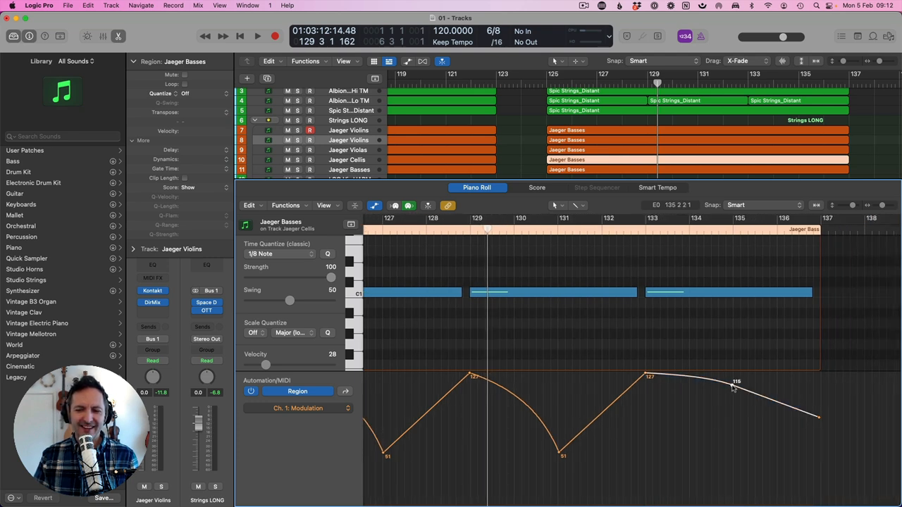
{"action": "left_click_drag", "start_coordinate": [733, 387], "coordinate": [735, 442]}
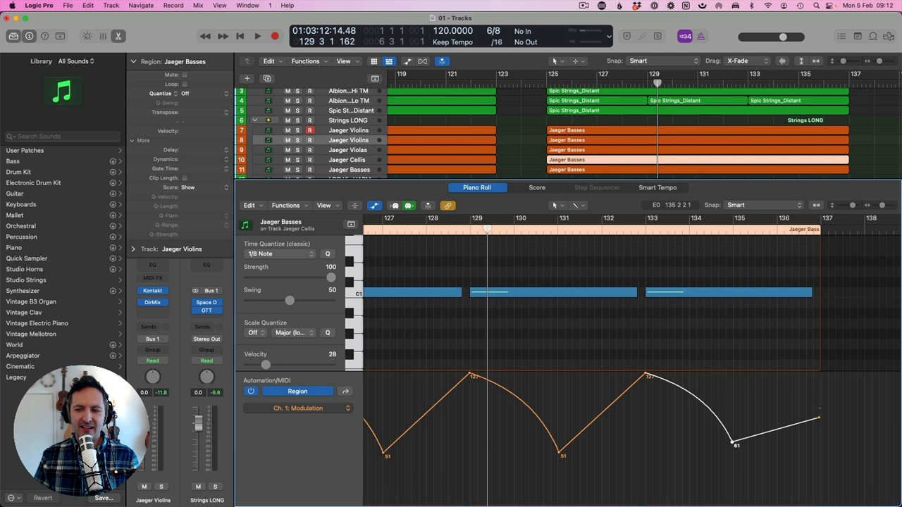
{"action": "left_click_drag", "start_coordinate": [819, 418], "coordinate": [819, 374]}
Show the modulation automation of the Jaeger Basses region on the Jaeger Basses track.
{"action": "left_click", "coordinate": [610, 172]}
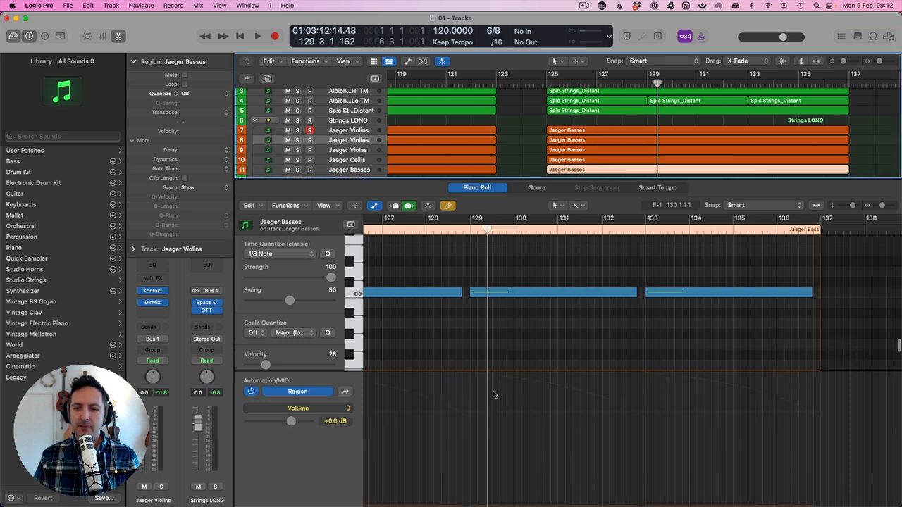
{"action": "left_click", "coordinate": [375, 400]}
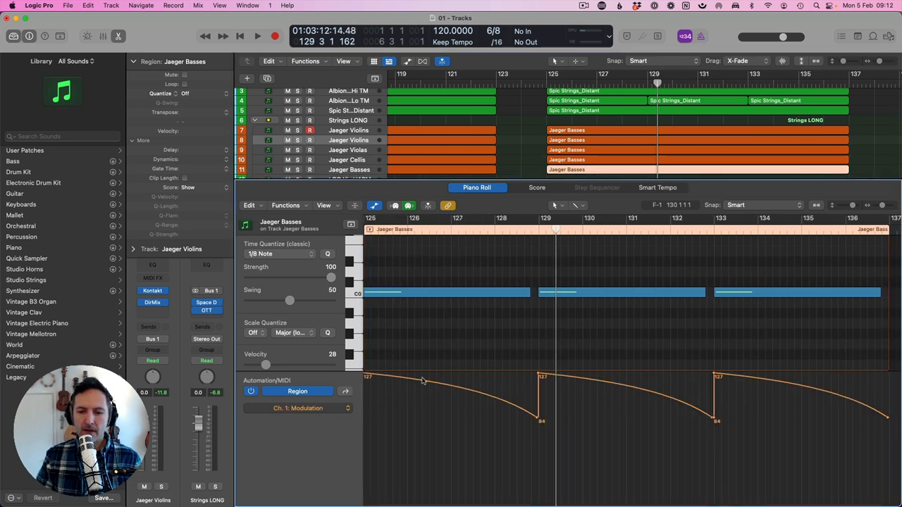
{"action": "left_click", "coordinate": [454, 384]}
{"action": "left_click_drag", "start_coordinate": [453, 384], "coordinate": [455, 449]}
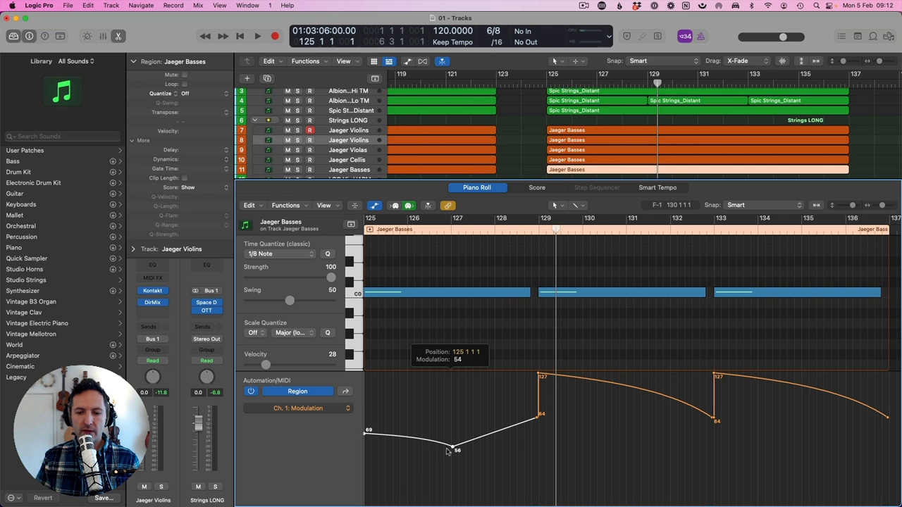
{"action": "key", "text": "super+z"}
Add a modulation dip of 58 at bar 127 on the Jaeger Basses track and delete the 84 point at bar 129.
{"action": "left_click", "coordinate": [452, 407]}
{"action": "left_click_drag", "start_coordinate": [452, 386], "coordinate": [456, 447]}
{"action": "left_click", "coordinate": [540, 419]}
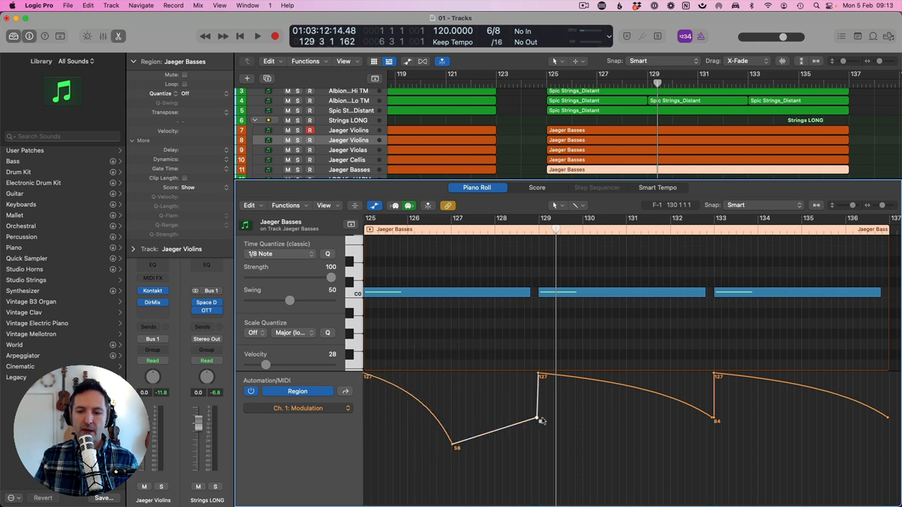
{"action": "double_click", "coordinate": [540, 420]}
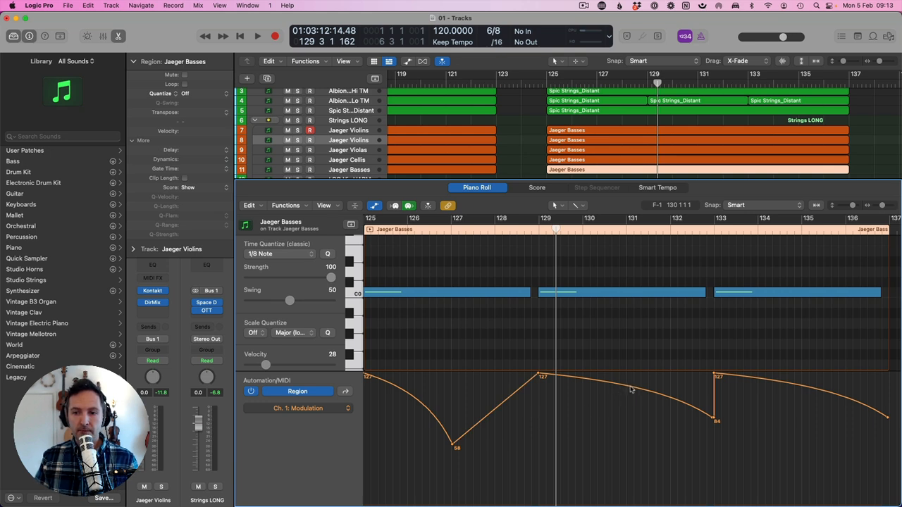
Add a modulation dip of 65 at bar 131 on the Jaeger Basses track and delete the 84 point at bar 133.
{"action": "left_click", "coordinate": [629, 388]}
{"action": "left_click_drag", "start_coordinate": [630, 389], "coordinate": [633, 438]}
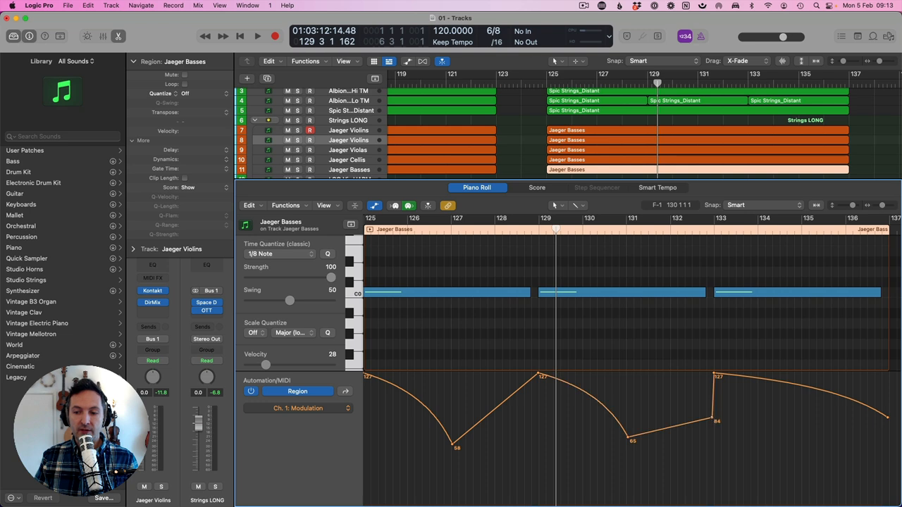
{"action": "double_click", "coordinate": [715, 421]}
Add a modulation dip of 68 at bar 135 on the Jaeger Basses track and raise the final point at bar 137 to the maximum.
{"action": "scroll", "coordinate": [822, 410], "scroll_direction": "right", "scroll_amount": 3}
{"action": "left_click", "coordinate": [712, 389]}
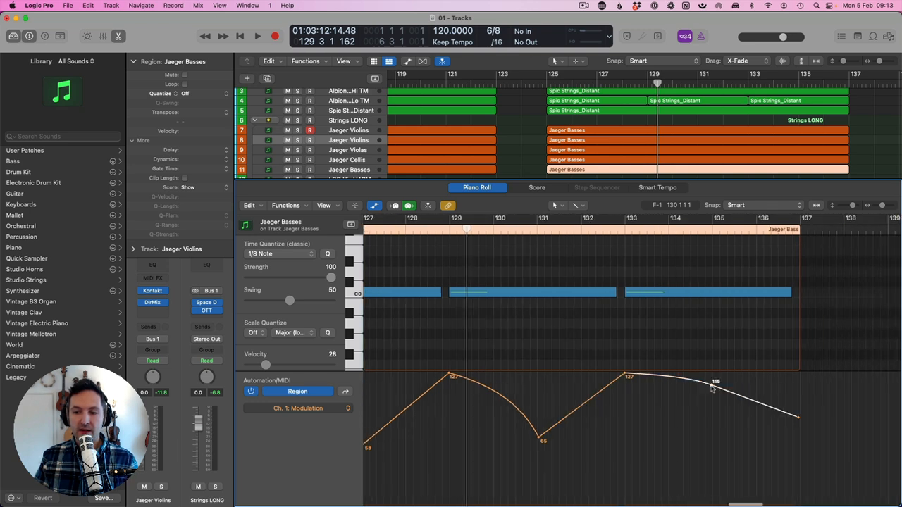
{"action": "left_click_drag", "start_coordinate": [712, 390], "coordinate": [712, 437]}
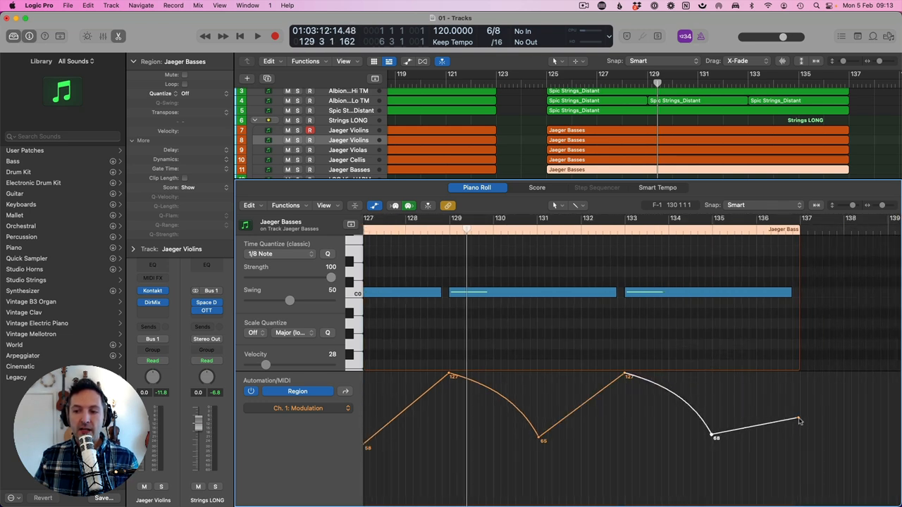
{"action": "left_click_drag", "start_coordinate": [800, 422], "coordinate": [799, 373]}
Add a modulation dip of 57 at bar 131 on the Jaeger Violas track and delete the 84 point at bar 133.
{"action": "left_click", "coordinate": [592, 147]}
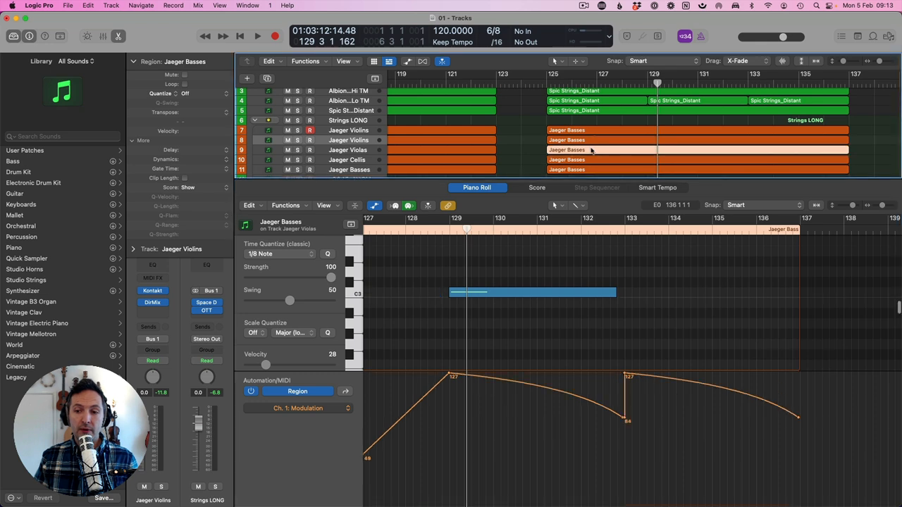
{"action": "left_click", "coordinate": [537, 389]}
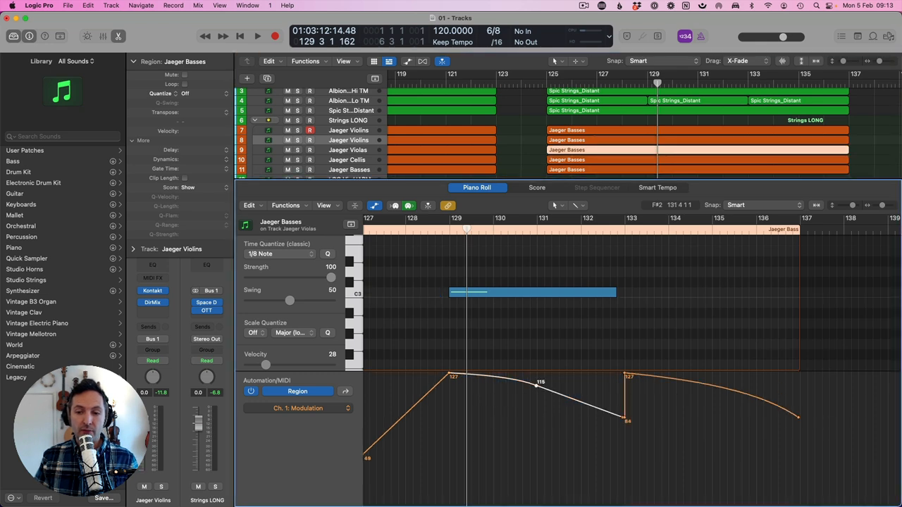
{"action": "left_click_drag", "start_coordinate": [537, 390], "coordinate": [537, 446]}
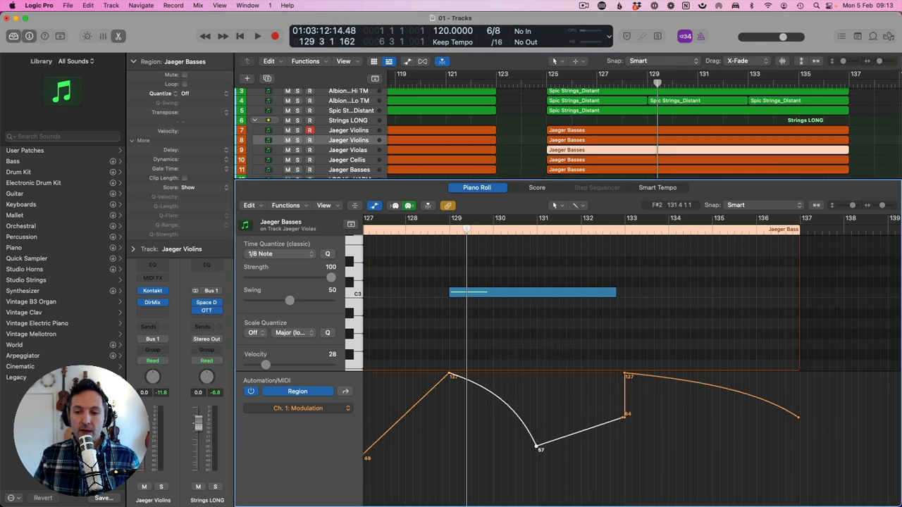
{"action": "left_click", "coordinate": [624, 418]}
{"action": "left_click", "coordinate": [624, 420]}
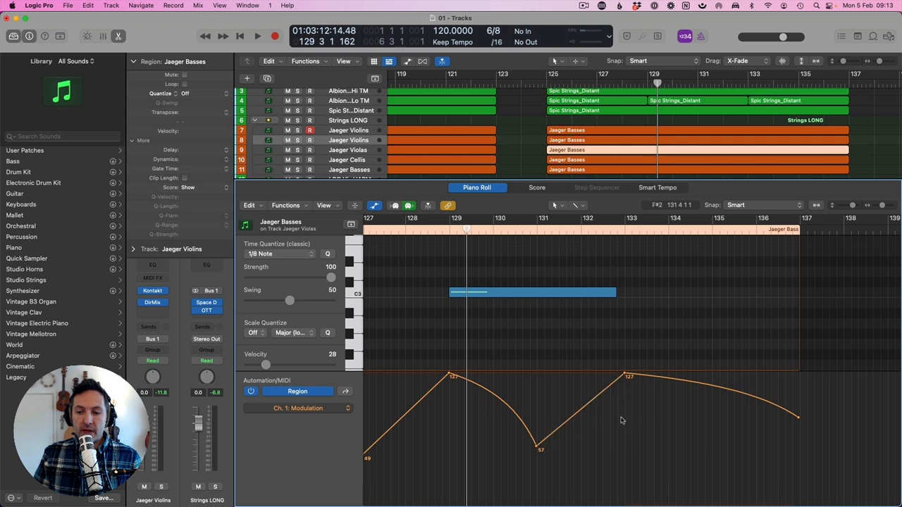
Add a modulation dip of 57 near bar 135 on the Jaeger Violas track and raise the final point at bar 137 to the maximum.
{"action": "left_click", "coordinate": [713, 388]}
{"action": "left_click_drag", "start_coordinate": [711, 389], "coordinate": [709, 446]}
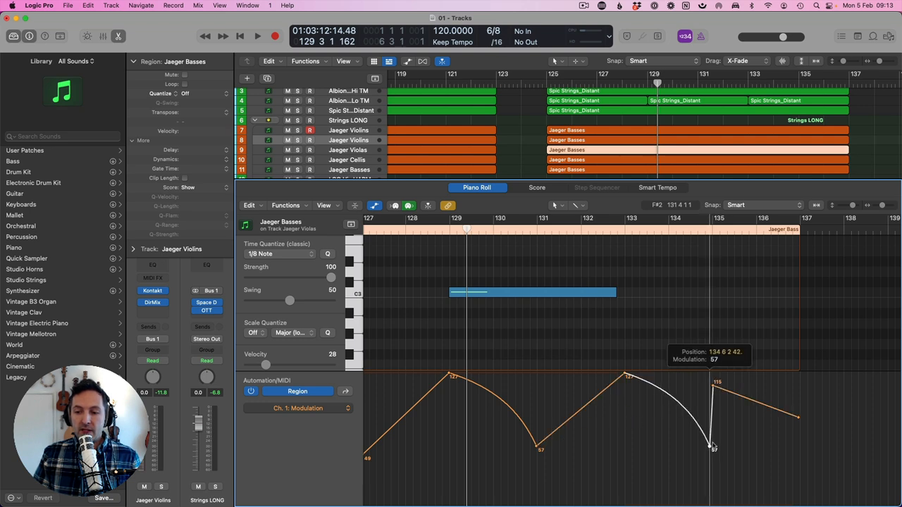
{"action": "left_click", "coordinate": [714, 386]}
{"action": "left_click_drag", "start_coordinate": [802, 421], "coordinate": [801, 356]}
Add a modulation dip of 62 at bar 131 on the second Jaeger Violins track and remove the low point at bar 133.
{"action": "left_click", "coordinate": [643, 140]}
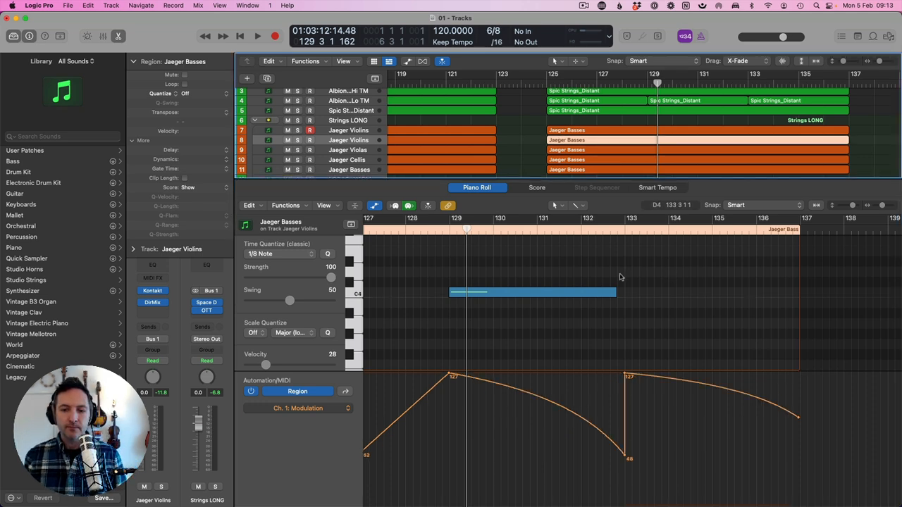
{"action": "scroll", "coordinate": [586, 409], "scroll_direction": "left", "scroll_amount": 2}
{"action": "left_click_drag", "start_coordinate": [562, 399], "coordinate": [562, 438]}
{"action": "left_click_drag", "start_coordinate": [654, 459], "coordinate": [651, 376]}
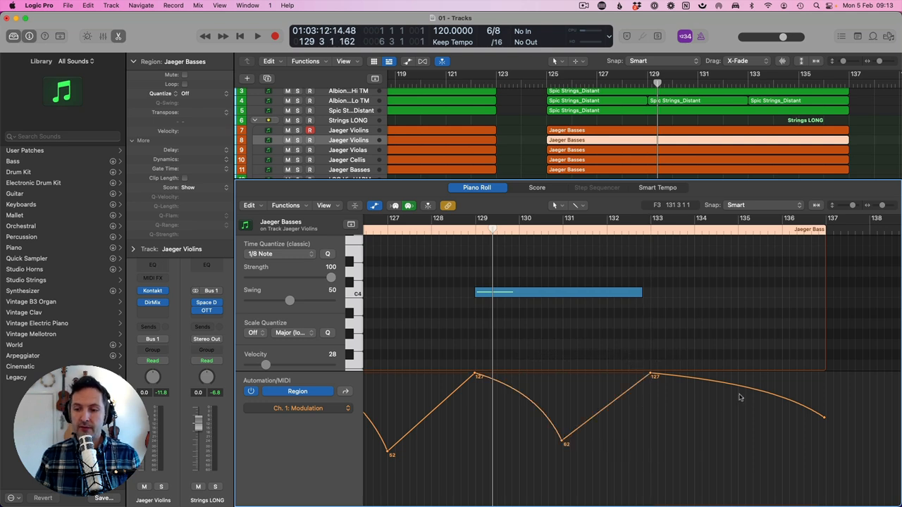
Add a modulation dip of 65 at bar 135 on the second Jaeger Violins track, raise the final point to 127, and close the editor.
{"action": "left_click_drag", "start_coordinate": [746, 389], "coordinate": [740, 439]}
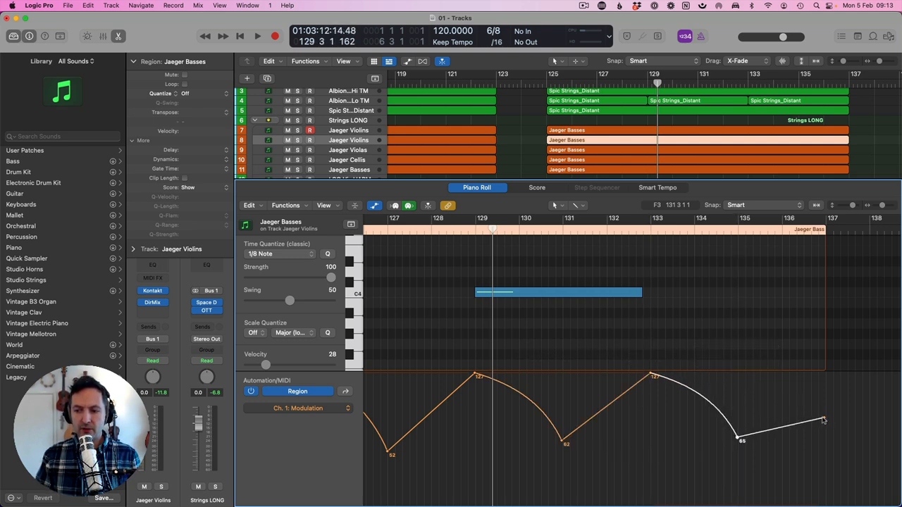
{"action": "left_click", "coordinate": [824, 420]}
{"action": "left_click_drag", "start_coordinate": [826, 440], "coordinate": [826, 378]}
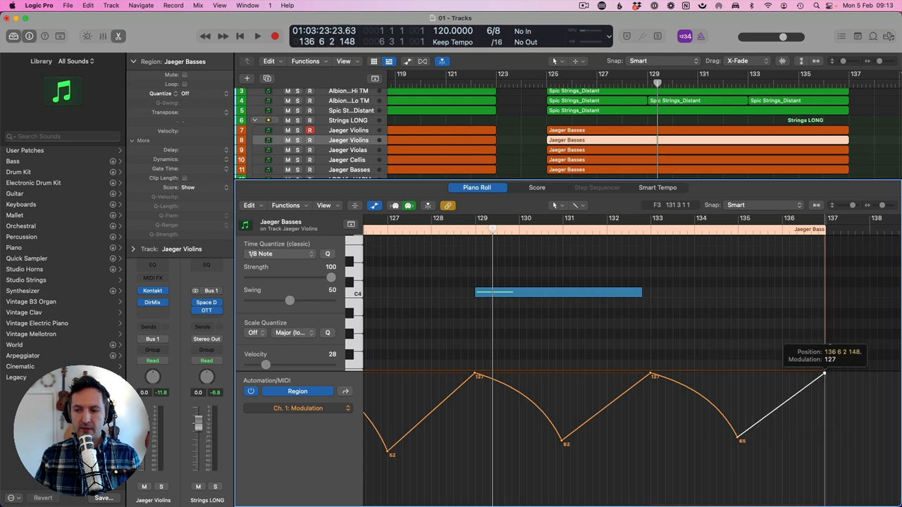
{"action": "key", "text": "e"}
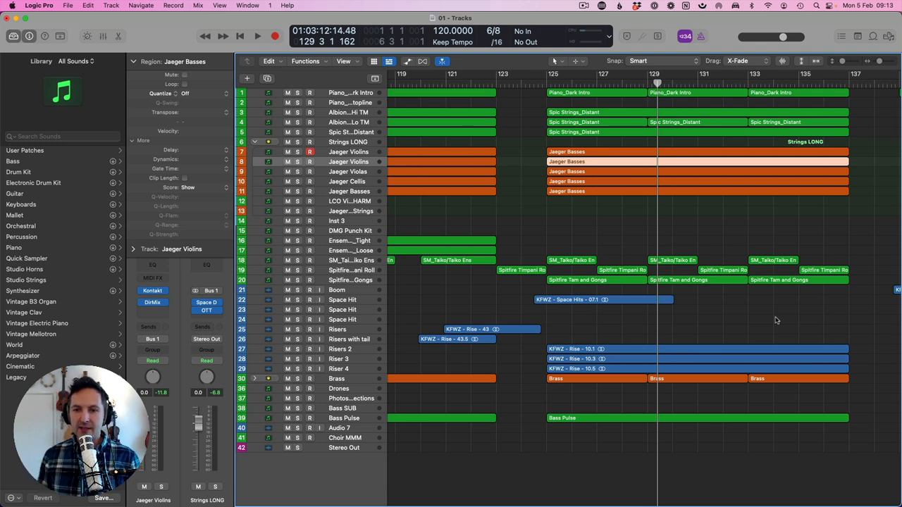
Play the final section from bar 124 to check the reshaped string swells and the transition into the ending.
{"action": "left_click", "coordinate": [534, 83]}
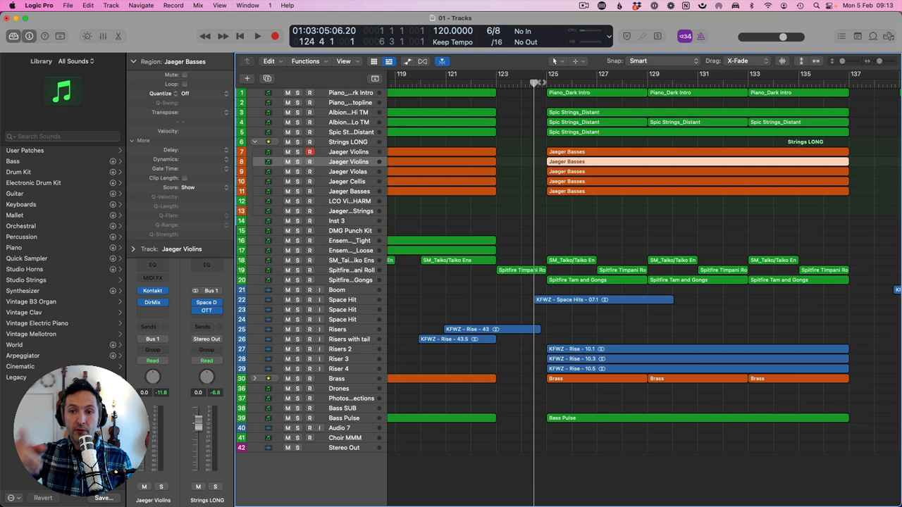
{"action": "key", "text": "space"}
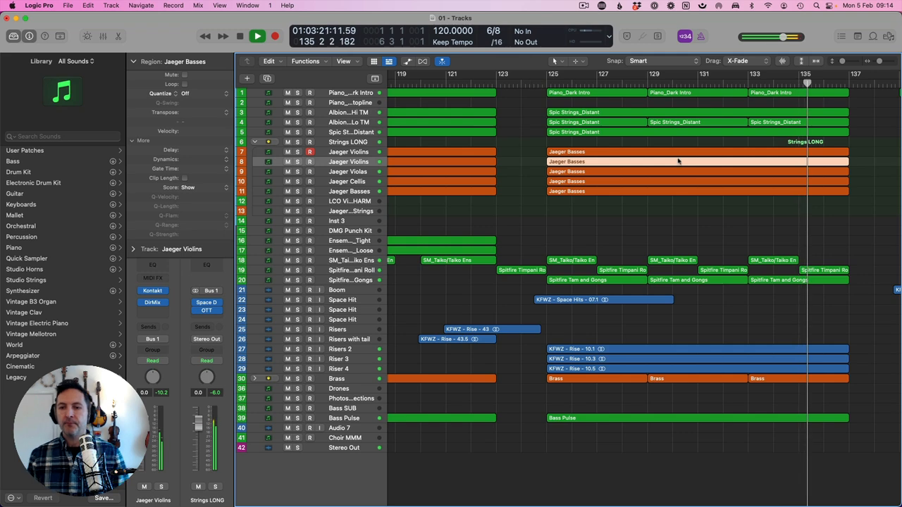
{"action": "left_click", "coordinate": [658, 222]}
{"action": "key", "text": "z"}
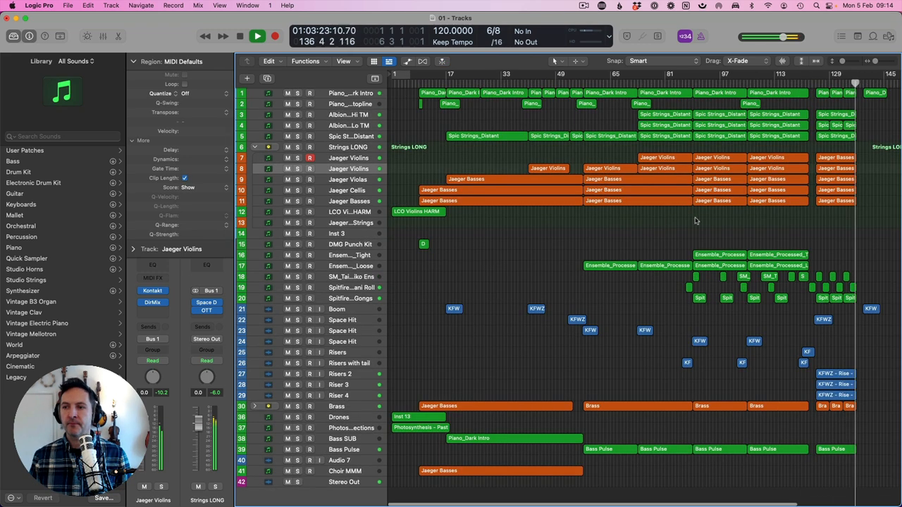
{"action": "key", "text": "z"}
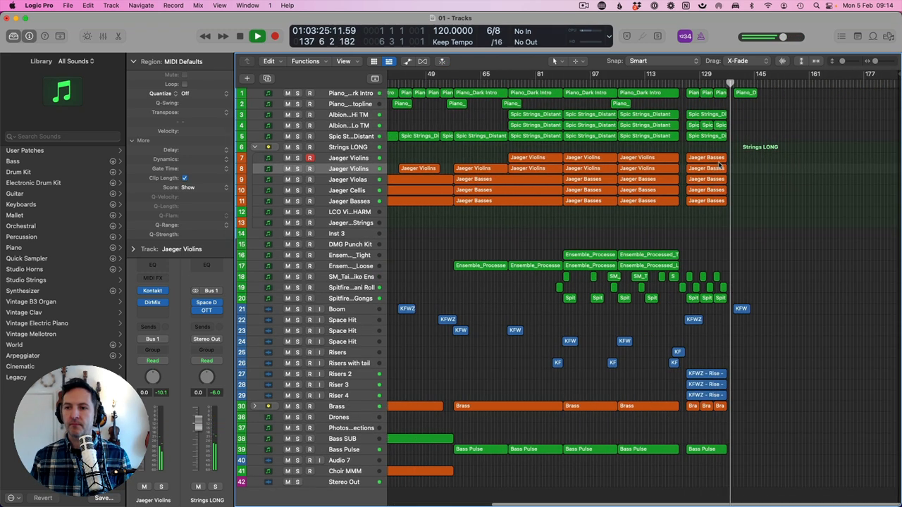
{"action": "key", "text": "space"}
{"action": "scroll", "coordinate": [894, 63], "scroll_direction": "right", "scroll_amount": 3}
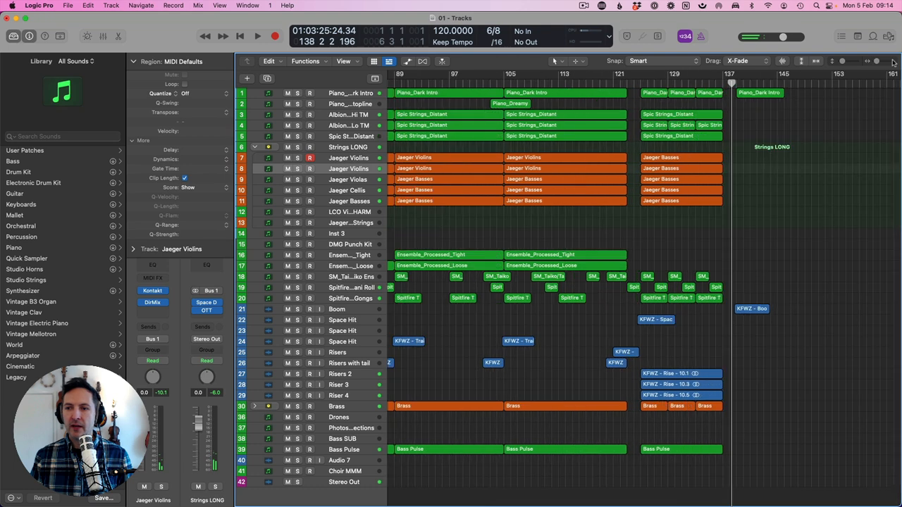
Move the closing Piano_Dark Intro and Boom regions one bar earlier to bar 138 and audition the ending.
{"action": "left_click", "coordinate": [748, 97]}
{"action": "left_click", "coordinate": [752, 310], "text": "shift"}
{"action": "left_click_drag", "start_coordinate": [751, 310], "coordinate": [742, 311]}
{"action": "key", "text": "space"}
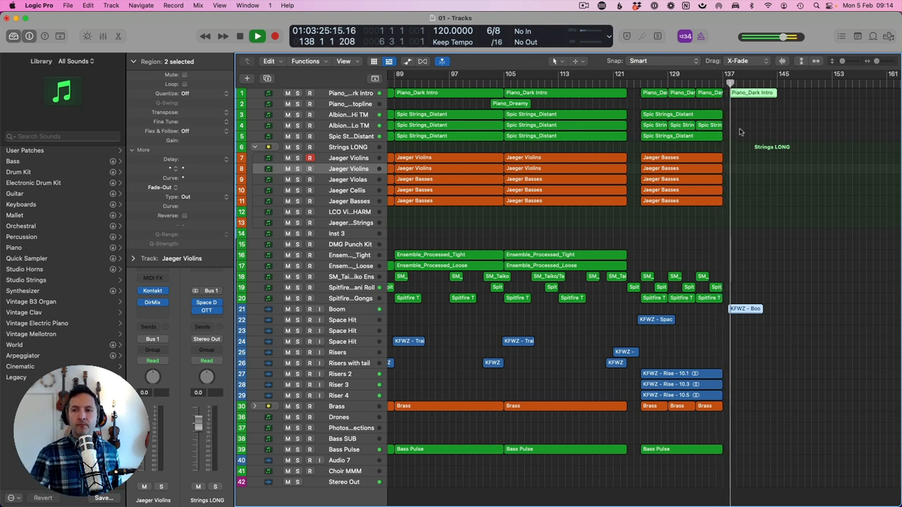
{"action": "key", "text": "space"}
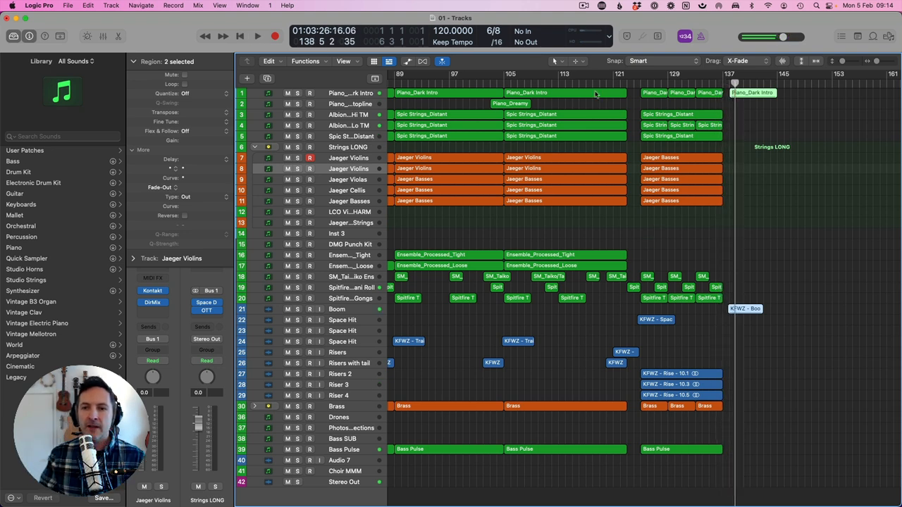
Play the arrangement from bar 105 through the gap at bar 123 to check the transition.
{"action": "left_click", "coordinate": [502, 83]}
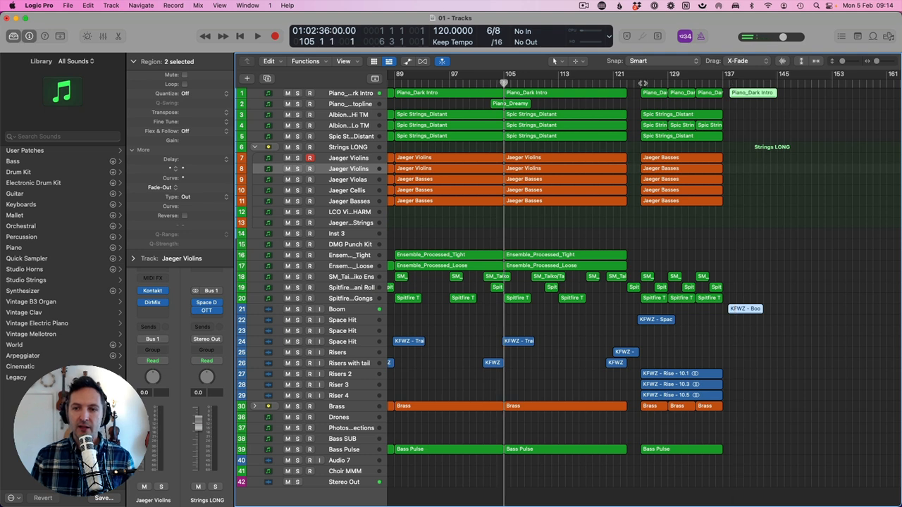
{"action": "left_click_drag", "start_coordinate": [617, 83], "coordinate": [620, 82]}
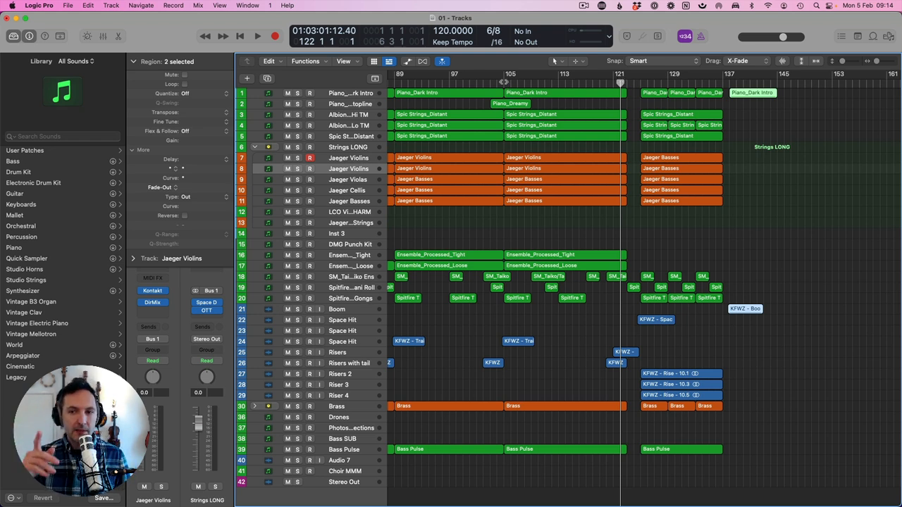
{"action": "key", "text": "space"}
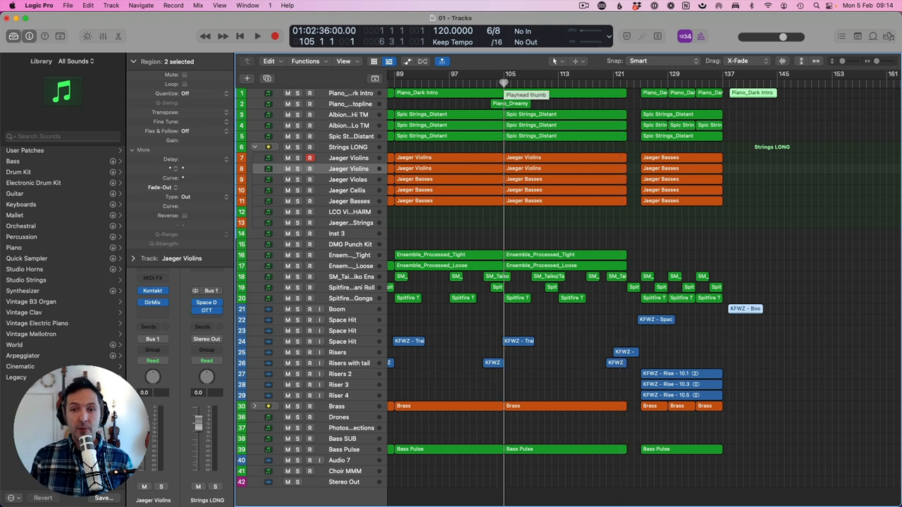
{"action": "key", "text": "space"}
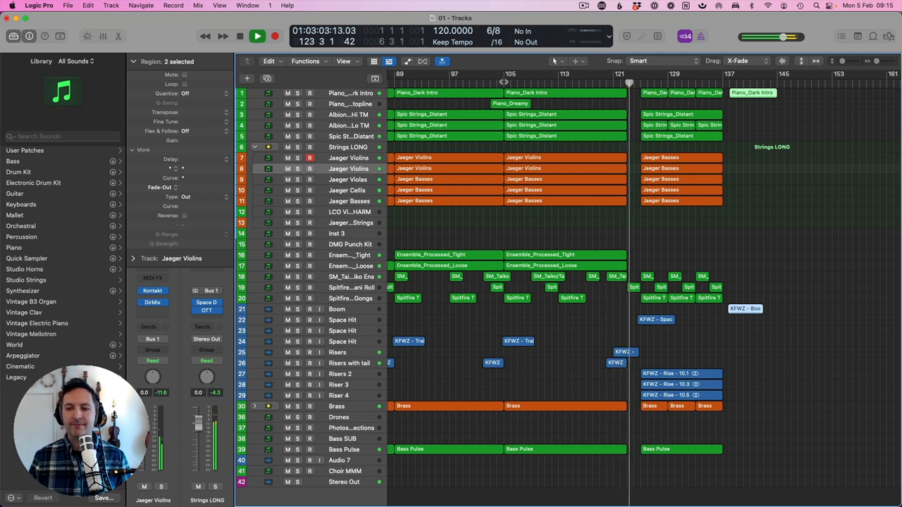
{"action": "key", "text": "space"}
Move all regions of the final section, with the risers leading into it and the closing piano and Boom, two bars later.
{"action": "left_click_drag", "start_coordinate": [786, 476], "coordinate": [638, 85]}
{"action": "key", "text": "period"}
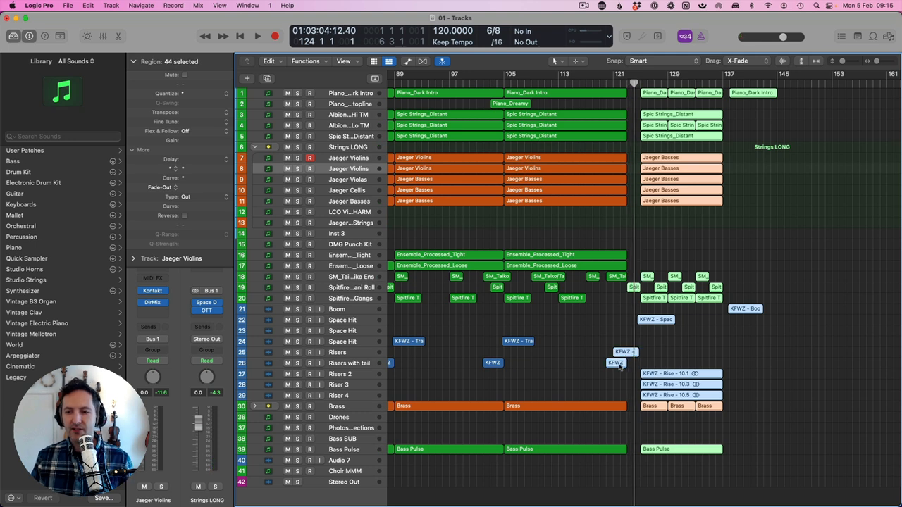
{"action": "left_click_drag", "start_coordinate": [633, 289], "coordinate": [648, 289]}
{"action": "left_click", "coordinate": [640, 251]}
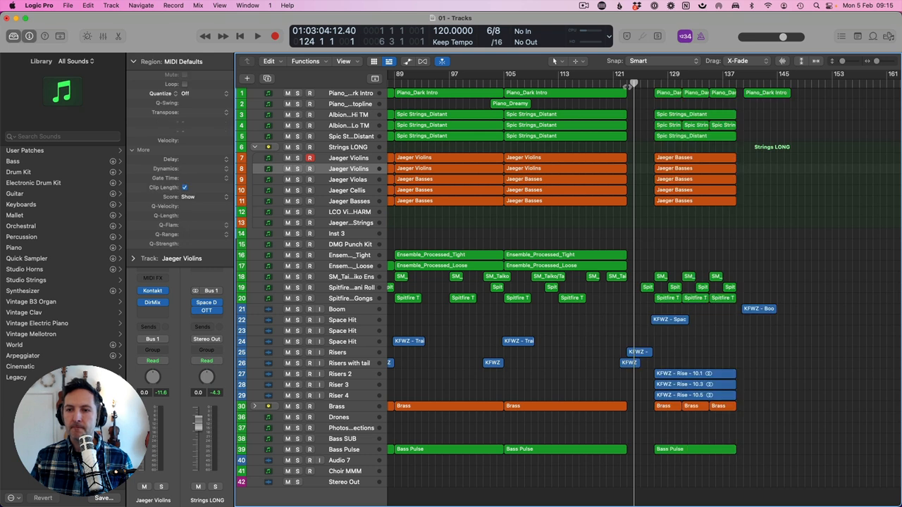
Extend the piano and three spiccato strings regions to bar 125 and copy the ostinato notes from bars 121–122 to bar 123.
{"action": "left_click_drag", "start_coordinate": [630, 94], "coordinate": [636, 138]}
{"action": "key", "text": "p"}
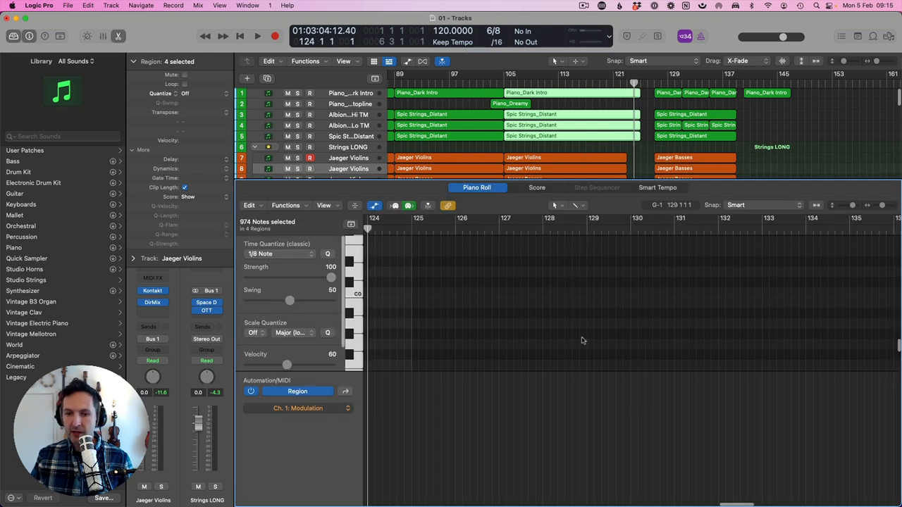
{"action": "scroll", "coordinate": [708, 339], "scroll_direction": "right", "scroll_amount": 10}
{"action": "scroll", "coordinate": [768, 336], "scroll_direction": "left", "scroll_amount": 5}
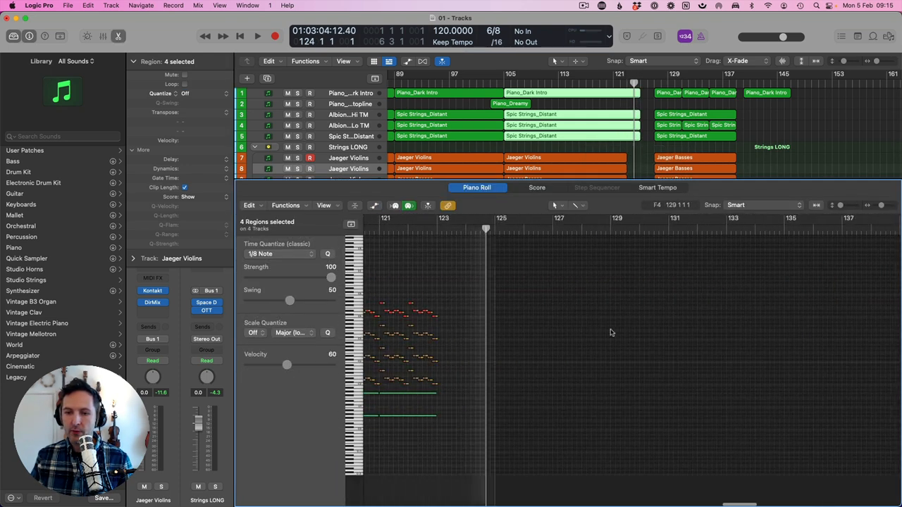
{"action": "left_click_drag", "start_coordinate": [624, 433], "coordinate": [581, 300]}
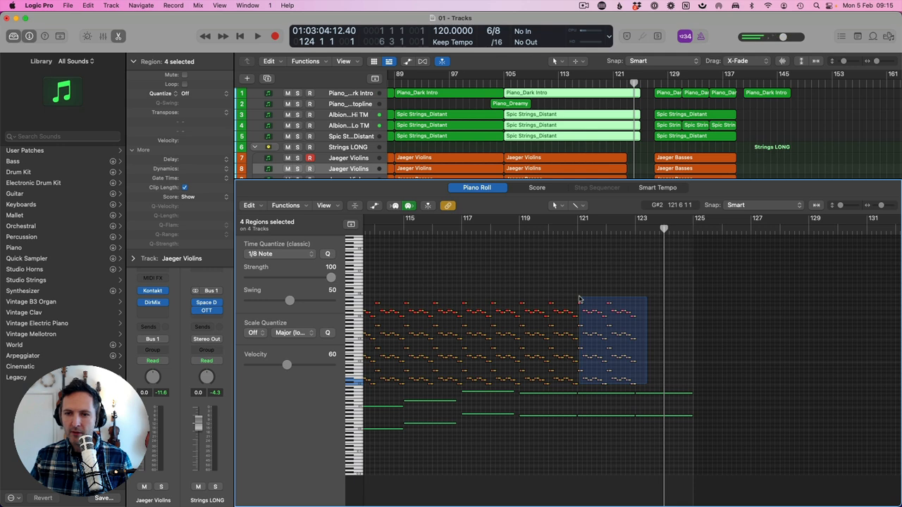
{"action": "left_click_drag", "start_coordinate": [579, 300], "coordinate": [638, 309]}
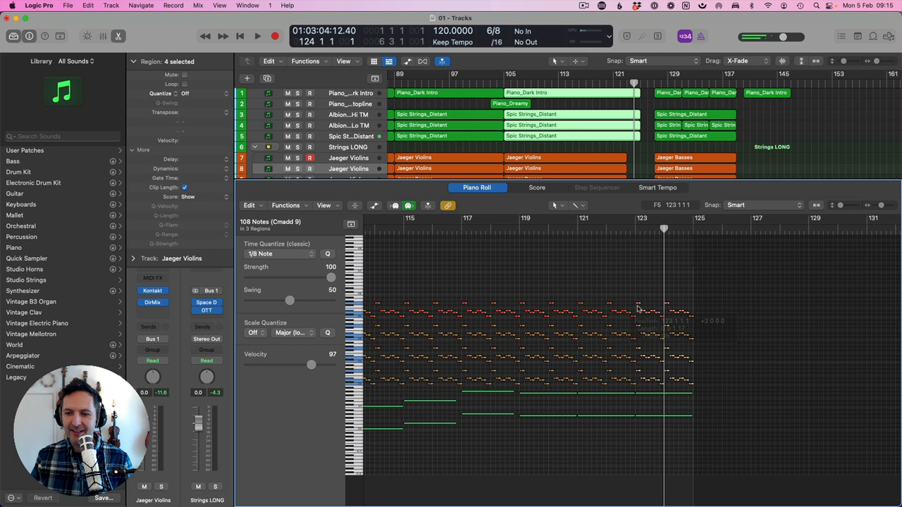
Extend the five Jaeger strings regions that end at bar 123 by two bars to bar 125.
{"action": "left_click", "coordinate": [598, 151]}
{"action": "left_click", "coordinate": [624, 156]}
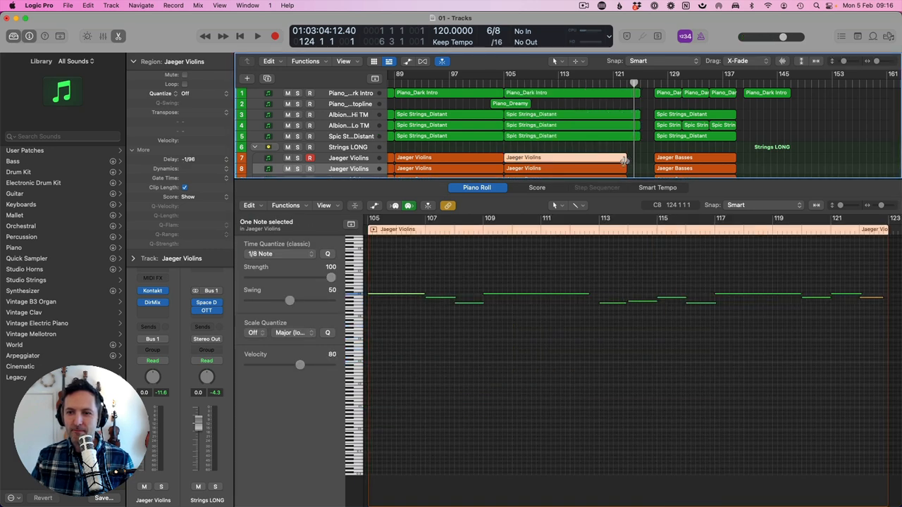
{"action": "mouse_move", "coordinate": [624, 161]}
{"action": "left_mouse_down"}
{"action": "mouse_move", "coordinate": [634, 176]}
{"action": "mouse_move", "coordinate": [616, 106]}
{"action": "mouse_move", "coordinate": [625, 166]}
{"action": "mouse_move", "coordinate": [638, 160]}
{"action": "left_mouse_up"}
{"action": "scroll", "coordinate": [742, 353], "scroll_direction": "right", "scroll_amount": 5}
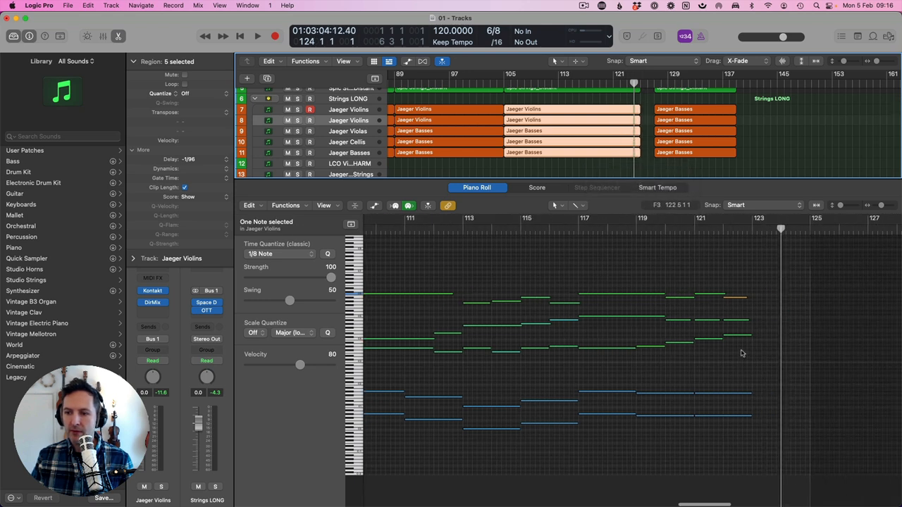
{"action": "scroll", "coordinate": [741, 354], "scroll_direction": "right", "scroll_amount": 3}
Copy the last low Jaeger strings notes from bar 121 to bar 123 and repeat the last upper strings notes at bars 123 and 124.
{"action": "left_click", "coordinate": [694, 298]}
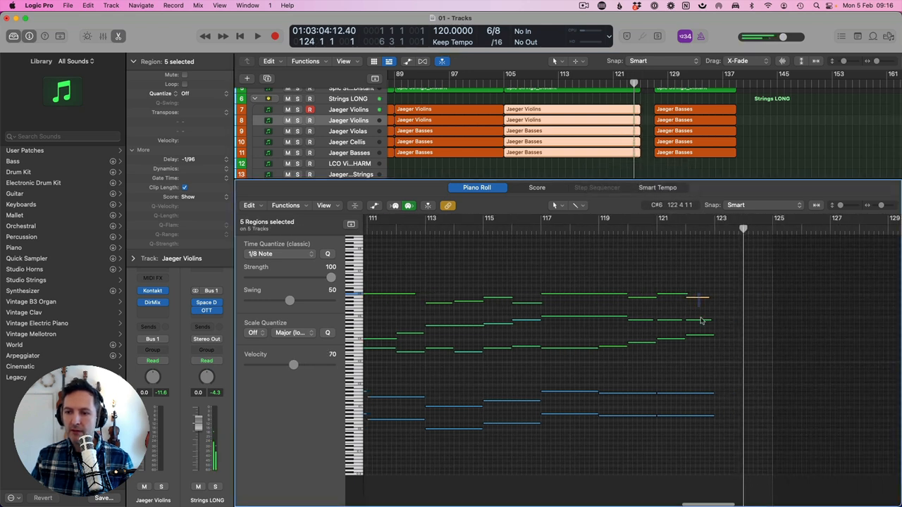
{"action": "left_click_drag", "start_coordinate": [701, 320], "coordinate": [712, 336]}
{"action": "left_click", "coordinate": [671, 387]}
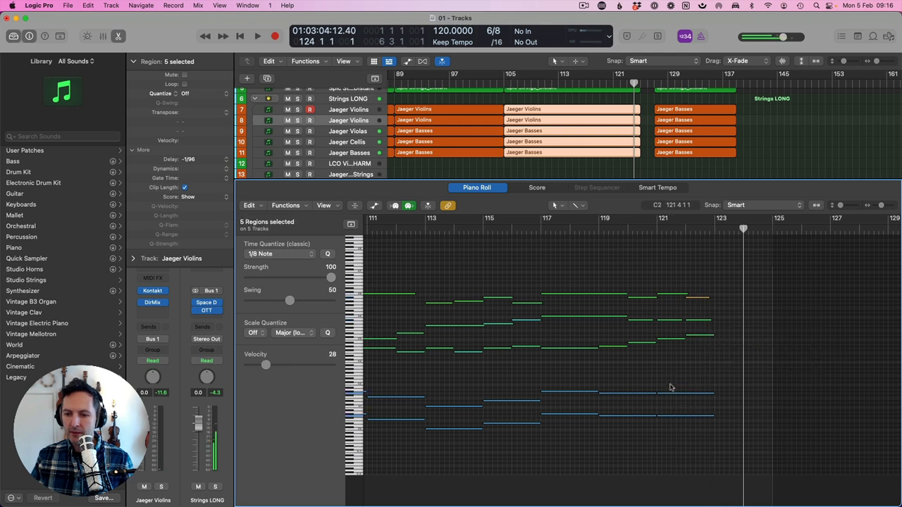
{"action": "left_click_drag", "start_coordinate": [701, 396], "coordinate": [760, 396]}
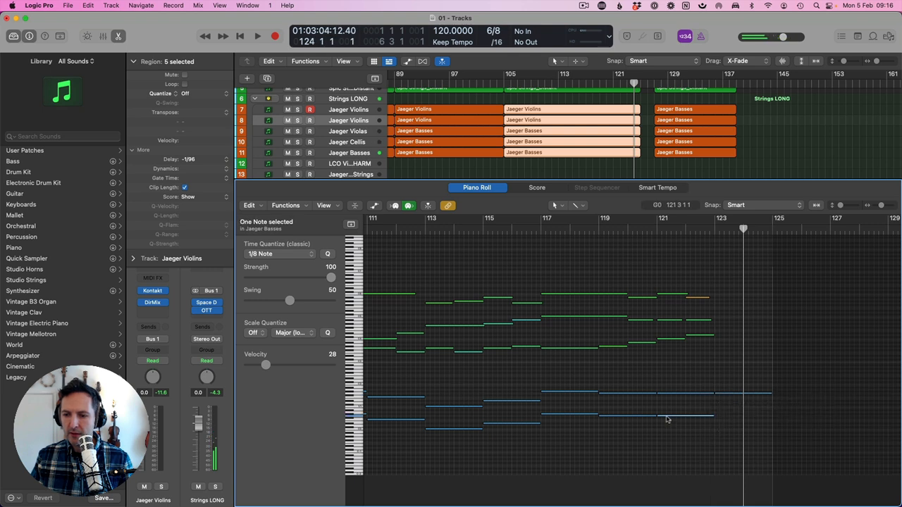
{"action": "left_click_drag", "start_coordinate": [713, 418], "coordinate": [772, 418]}
{"action": "mouse_move", "coordinate": [730, 351]}
{"action": "left_mouse_down"}
{"action": "mouse_move", "coordinate": [693, 283]}
{"action": "mouse_move", "coordinate": [719, 300]}
{"action": "mouse_move", "coordinate": [756, 301]}
{"action": "left_mouse_up"}
Split the Ensemble_Processed Tight and Loose regions at bar 121 and copy their last two bars to bar 123.
{"action": "scroll", "coordinate": [616, 140], "scroll_direction": "down", "scroll_amount": 5}
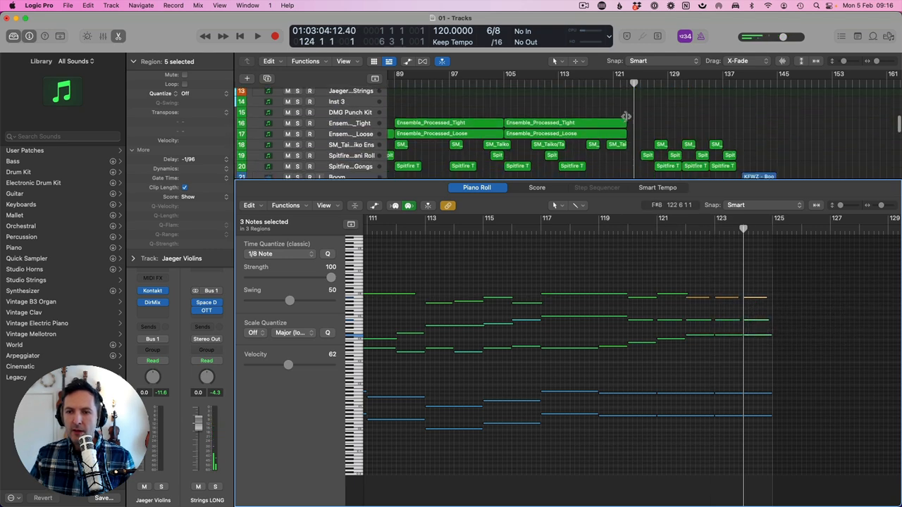
{"action": "left_click_drag", "start_coordinate": [620, 114], "coordinate": [634, 128]}
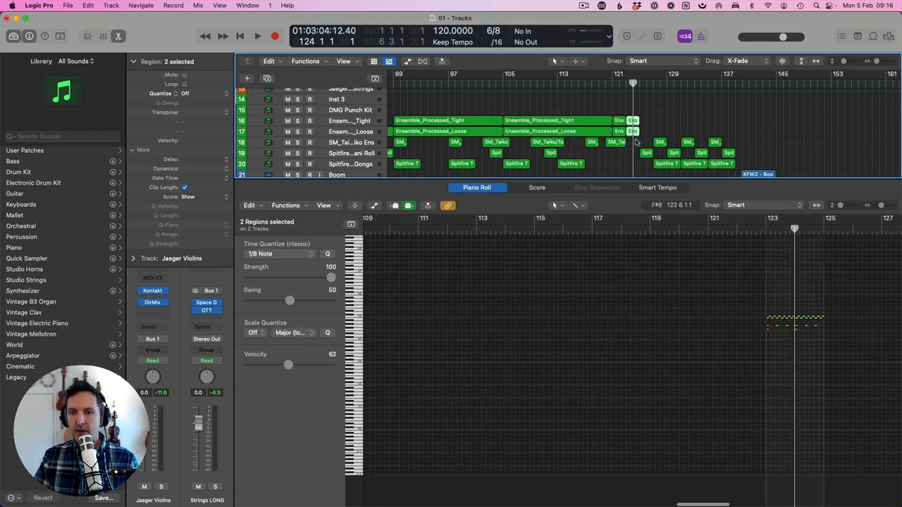
Extend the SM_Taiko/Taiko Ens region to bar 125 and repeat its last four notes up to the new region end.
{"action": "left_click", "coordinate": [619, 143]}
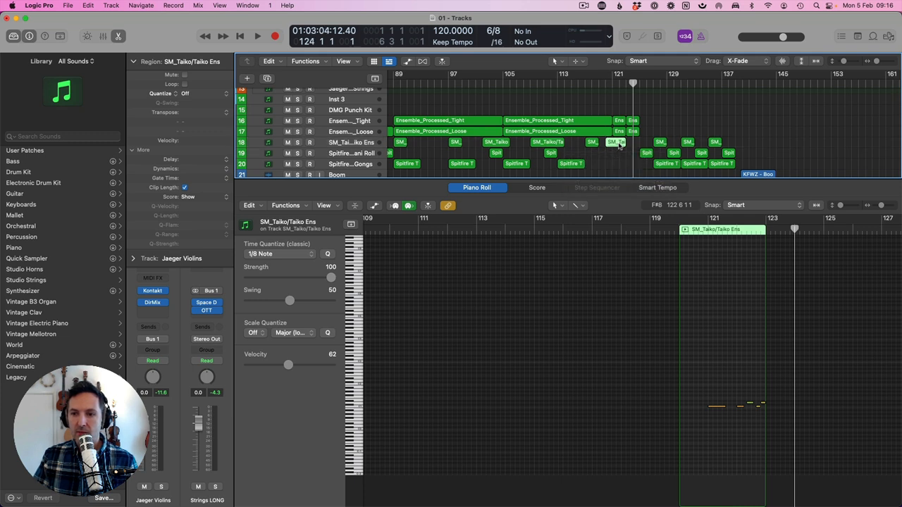
{"action": "left_click_drag", "start_coordinate": [621, 145], "coordinate": [639, 144]}
{"action": "left_click_drag", "start_coordinate": [736, 395], "coordinate": [767, 421]}
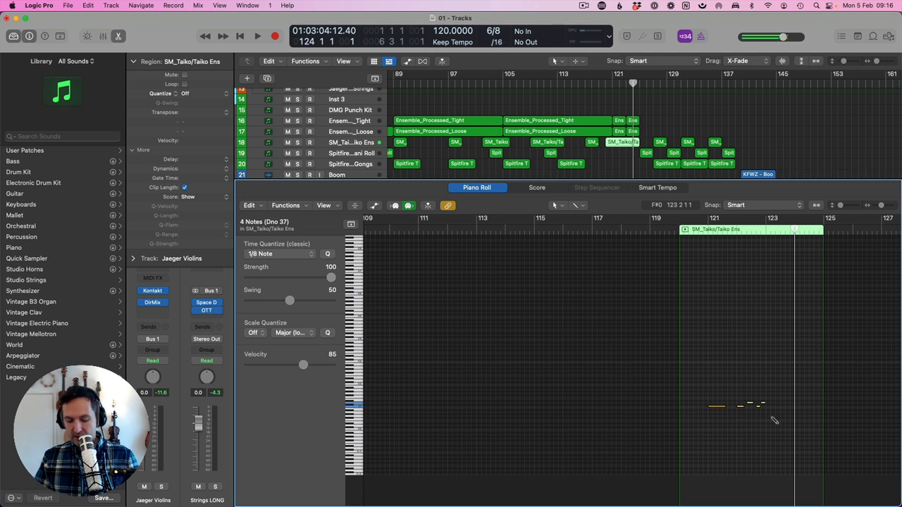
Expand the Brass stack and extend its five regions before the final section to bar 125.
{"action": "scroll", "coordinate": [638, 141], "scroll_direction": "down", "scroll_amount": 5}
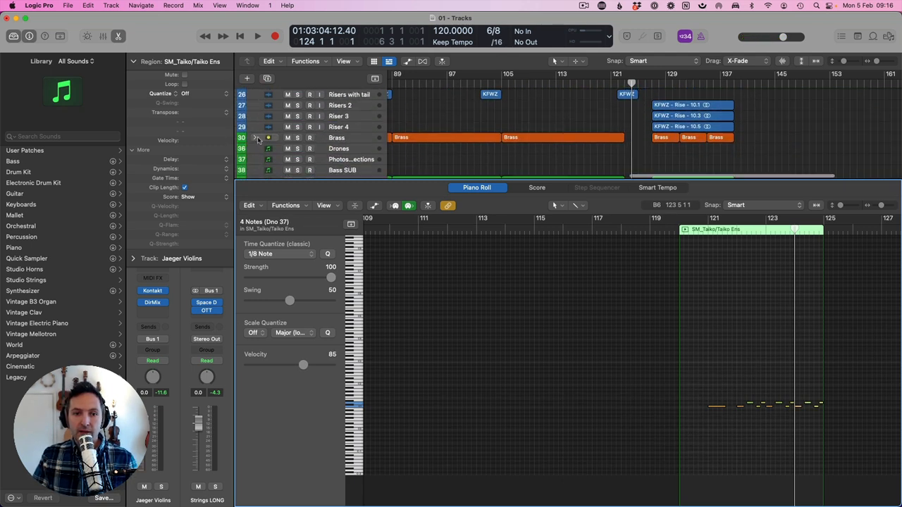
{"action": "left_click", "coordinate": [256, 138]}
{"action": "scroll", "coordinate": [614, 113], "scroll_direction": "down", "scroll_amount": 2}
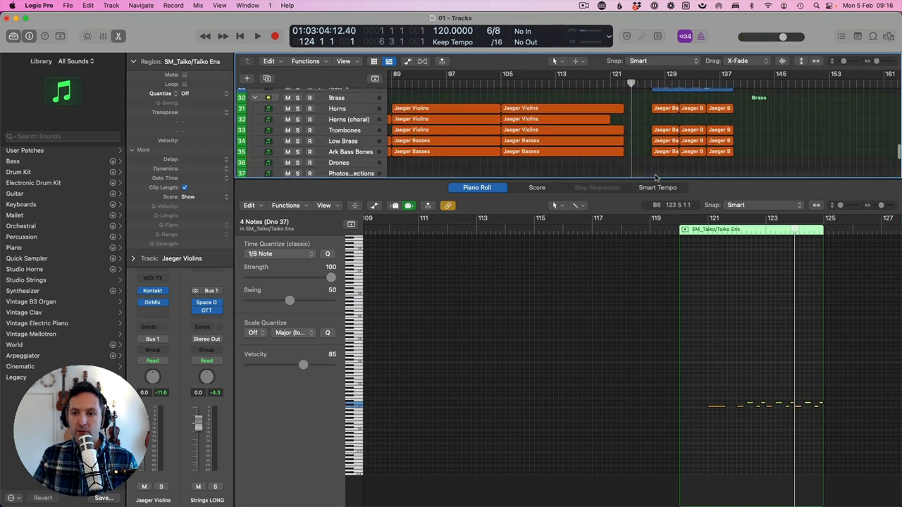
{"action": "left_click", "coordinate": [605, 111]}
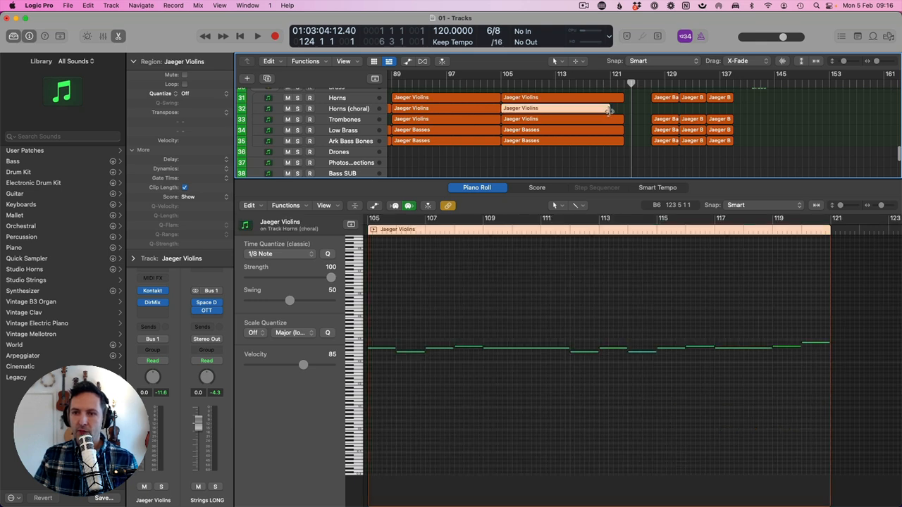
{"action": "left_click_drag", "start_coordinate": [608, 112], "coordinate": [638, 143]}
Copy the last low brass notes and the last Horns and Trombones notes from bars 121–122 to bars 123–124.
{"action": "scroll", "coordinate": [725, 385], "scroll_direction": "right", "scroll_amount": 5}
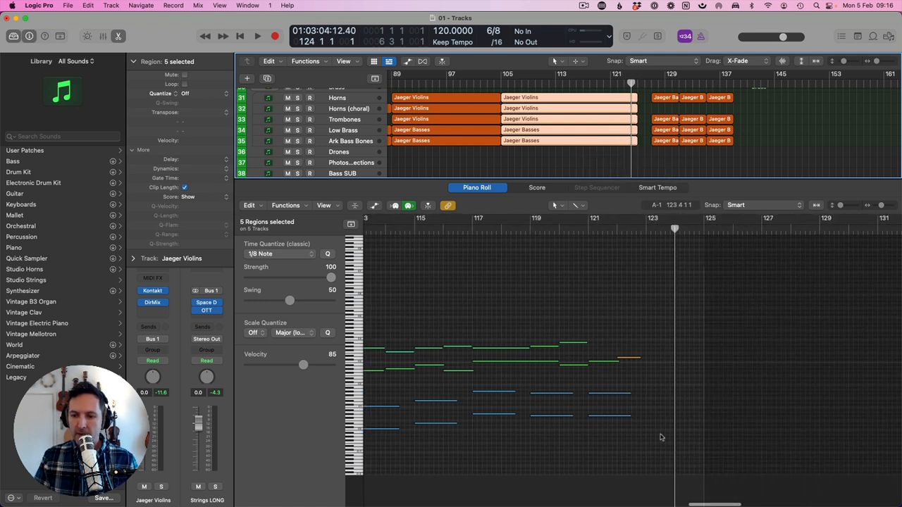
{"action": "left_click", "coordinate": [598, 388]}
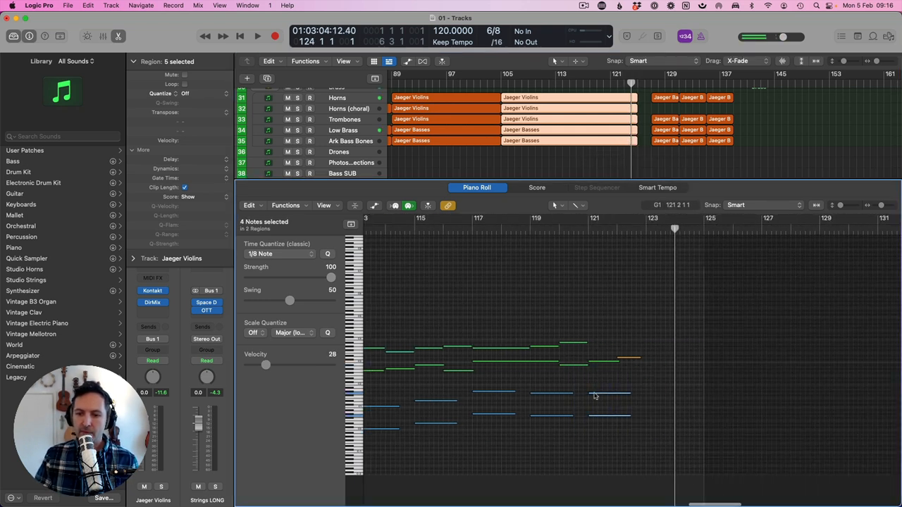
{"action": "left_click_drag", "start_coordinate": [594, 396], "coordinate": [655, 364]}
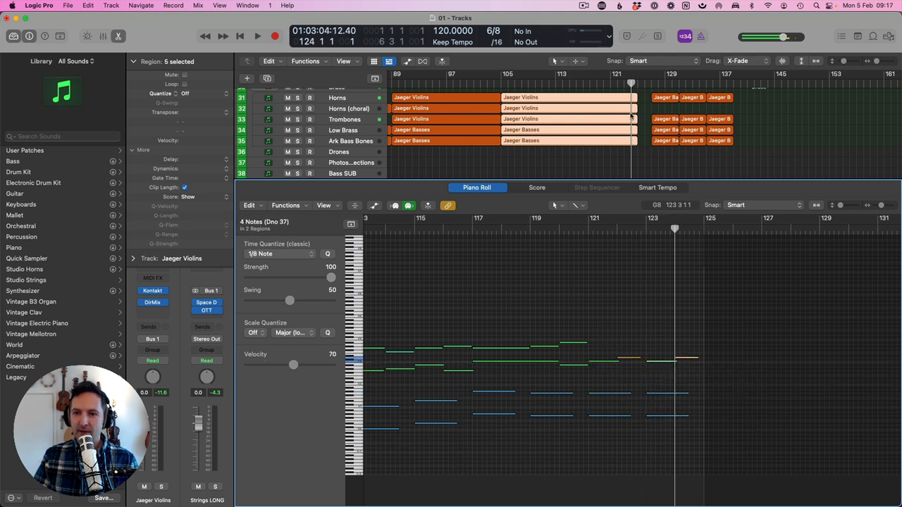
Play back from bar 120 while comparing the ending of the Horns (choral) part with the Horns part.
{"action": "left_click", "coordinate": [634, 110]}
{"action": "left_click_drag", "start_coordinate": [588, 334], "coordinate": [541, 348]}
{"action": "left_click", "coordinate": [573, 343]}
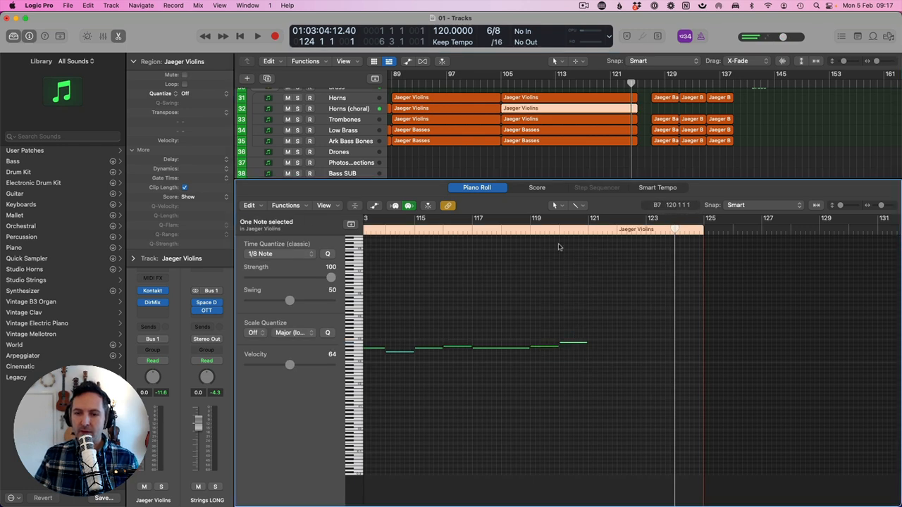
{"action": "left_click", "coordinate": [563, 220]}
{"action": "key", "text": "space"}
{"action": "left_click", "coordinate": [603, 98]}
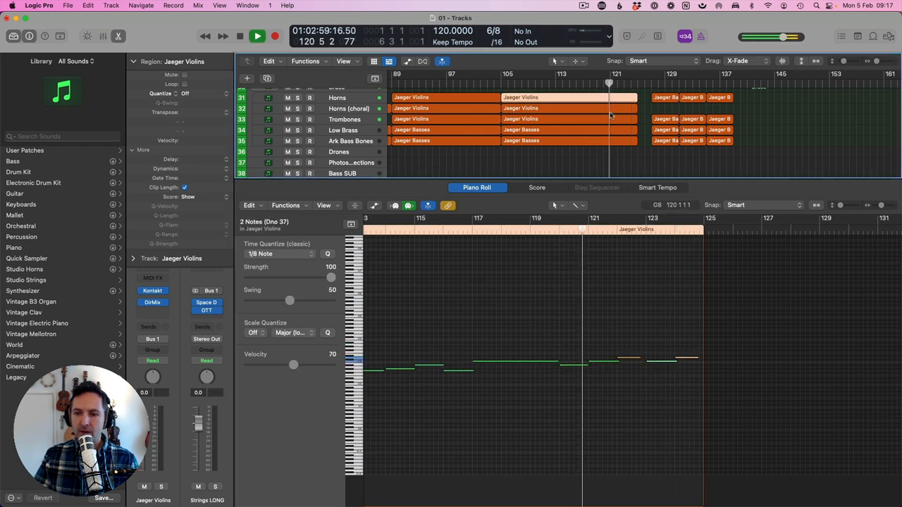
{"action": "left_click", "coordinate": [611, 110]}
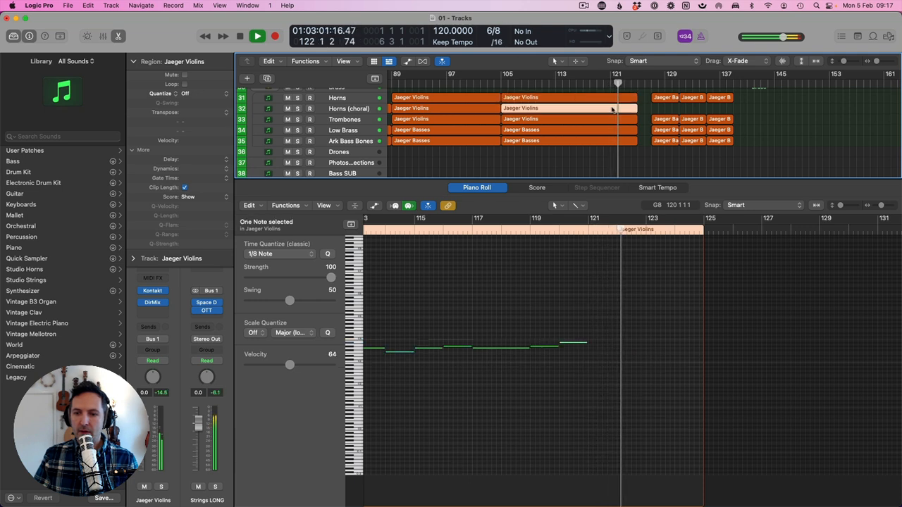
{"action": "key", "text": "space"}
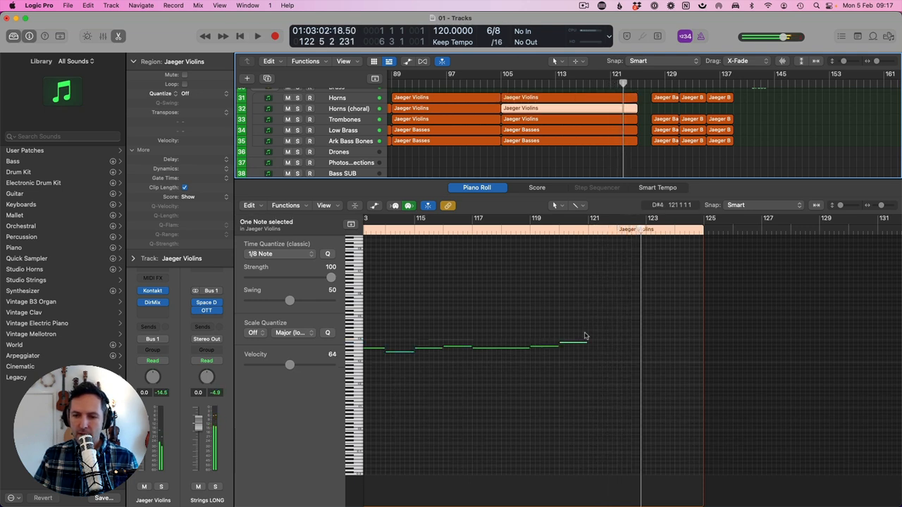
Audition the Horns (choral) note at bar 120 and compare it with the notes in the other brass regions.
{"action": "mouse_move", "coordinate": [565, 345]}
{"action": "left_mouse_down"}
{"action": "mouse_move", "coordinate": [598, 345]}
{"action": "mouse_move", "coordinate": [570, 343]}
{"action": "left_mouse_up"}
{"action": "left_click", "coordinate": [597, 97], "text": "shift"}
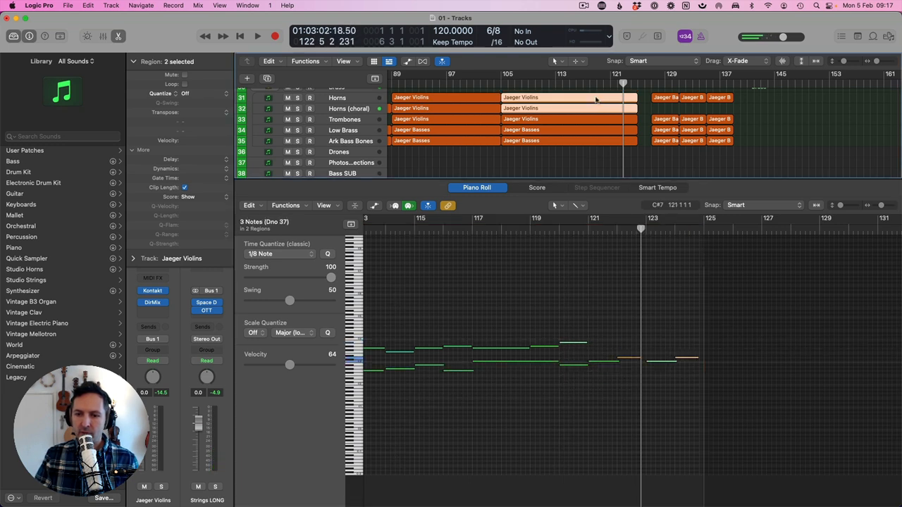
{"action": "left_click", "coordinate": [596, 119], "text": "shift"}
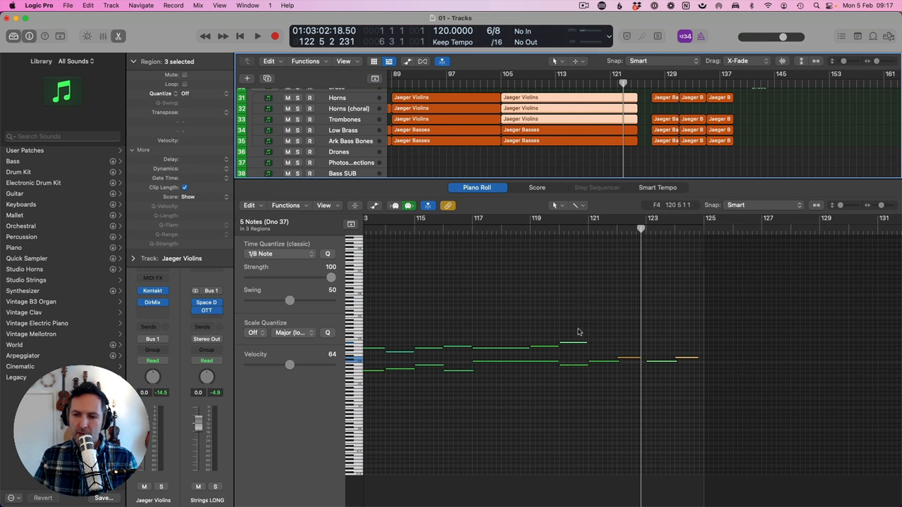
{"action": "left_click", "coordinate": [556, 351]}
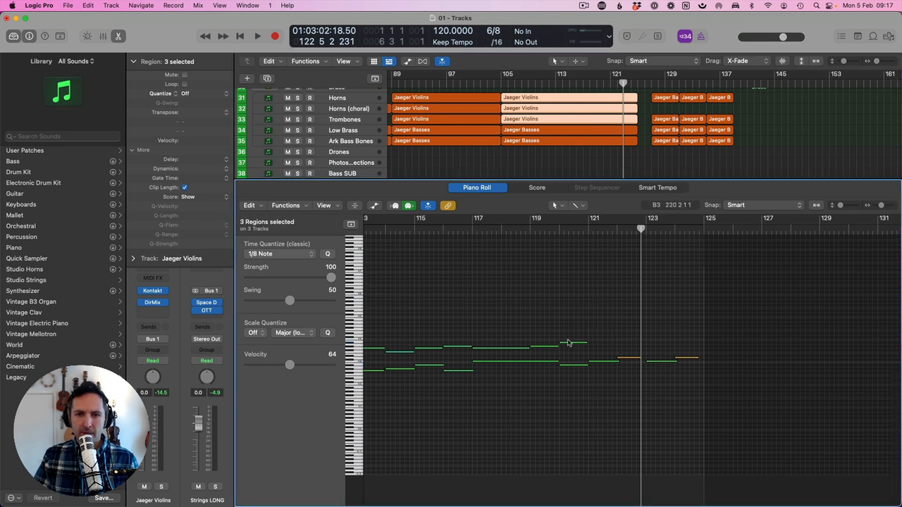
{"action": "left_click", "coordinate": [569, 344]}
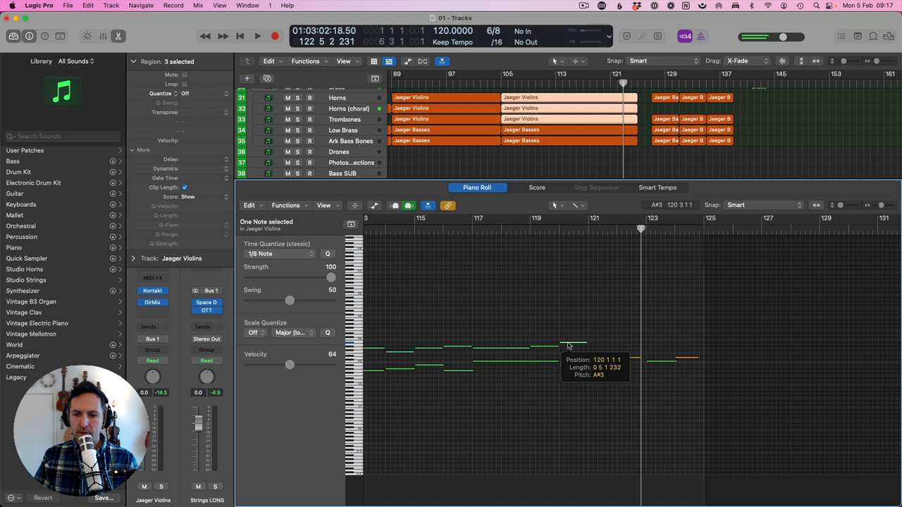
{"action": "left_click", "coordinate": [584, 144], "text": "shift"}
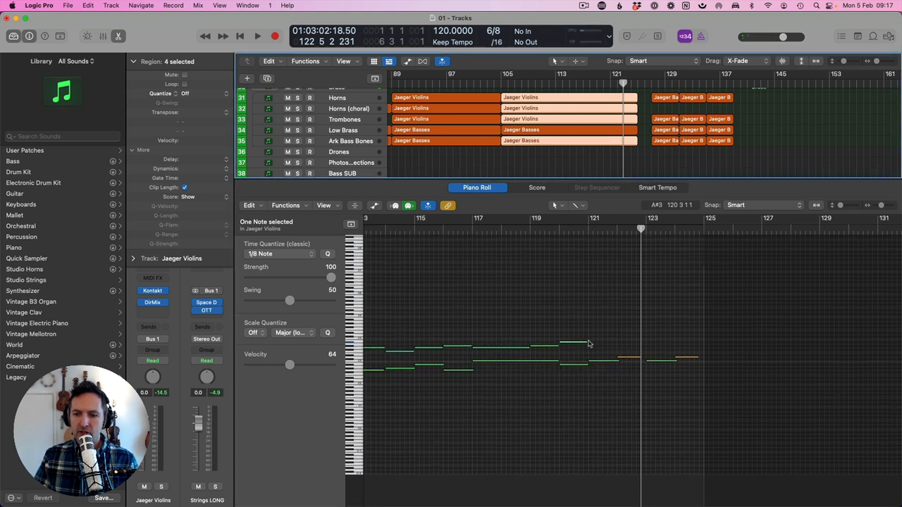
{"action": "left_click", "coordinate": [580, 134], "text": "shift"}
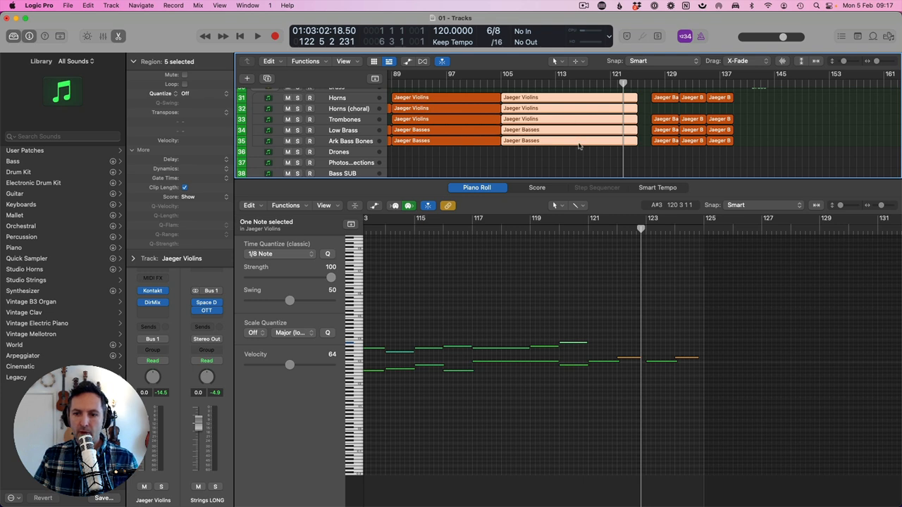
{"action": "left_click", "coordinate": [580, 141], "text": "shift"}
Rewind to about bar 119, play the extended brass passage and clear the region selection.
{"action": "key", "text": "comma"}
{"action": "key", "text": "comma"}
{"action": "key", "text": "comma"}
{"action": "key", "text": "comma"}
{"action": "key", "text": "space"}
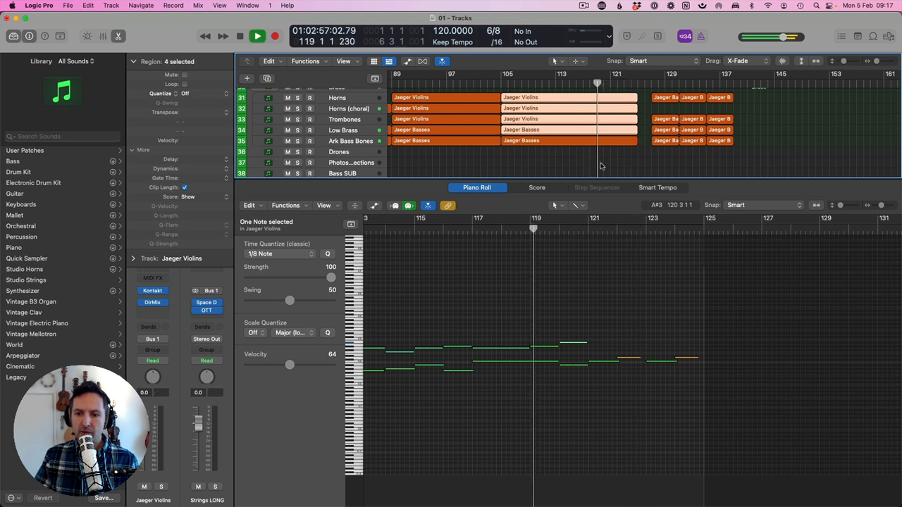
{"action": "left_click", "coordinate": [593, 134]}
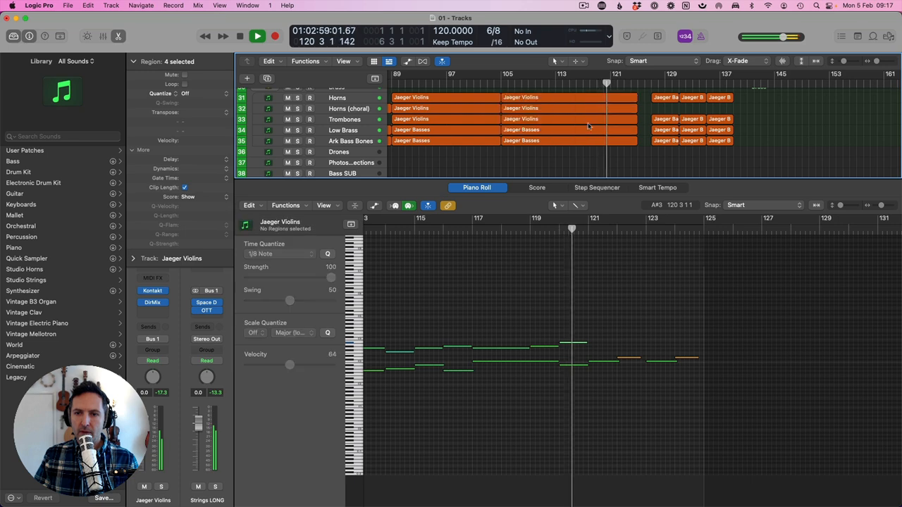
{"action": "left_click", "coordinate": [598, 159]}
Listen through the extended climax while inspecting the Low Brass and Trombones notes.
{"action": "key", "text": "e"}
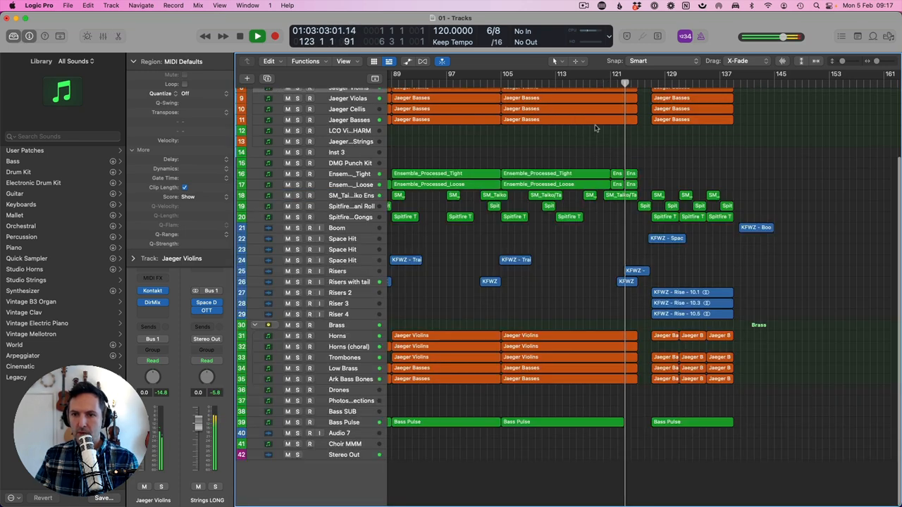
{"action": "key", "text": "e"}
{"action": "key", "text": "e"}
{"action": "key", "text": "e"}
{"action": "key", "text": "e"}
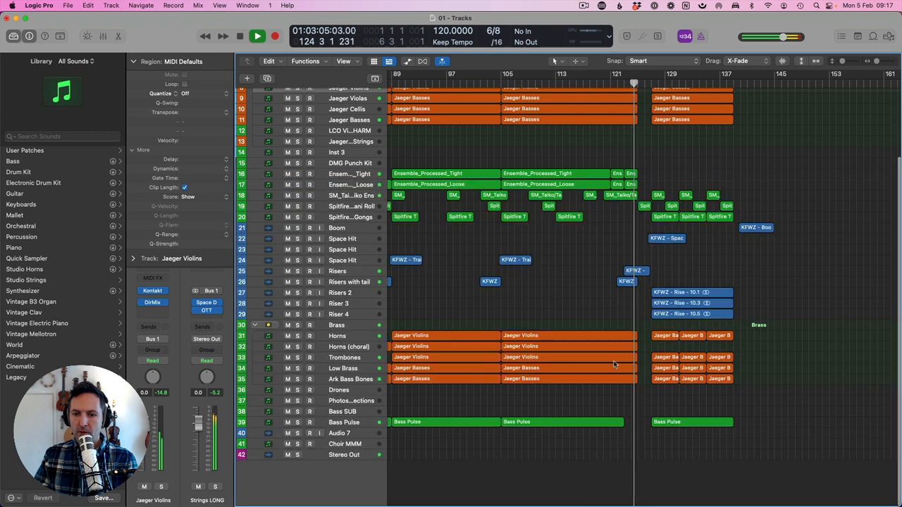
{"action": "left_click", "coordinate": [609, 368]}
{"action": "key", "text": "e"}
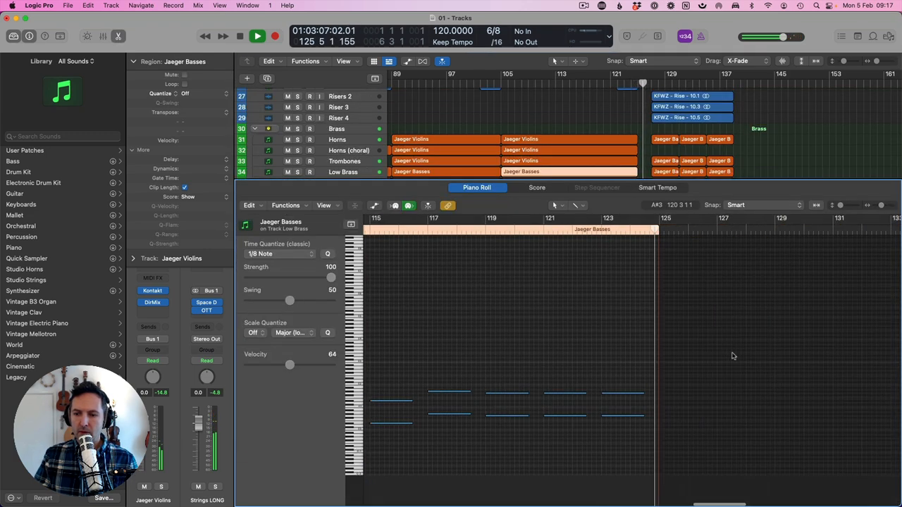
{"action": "left_click", "coordinate": [611, 161]}
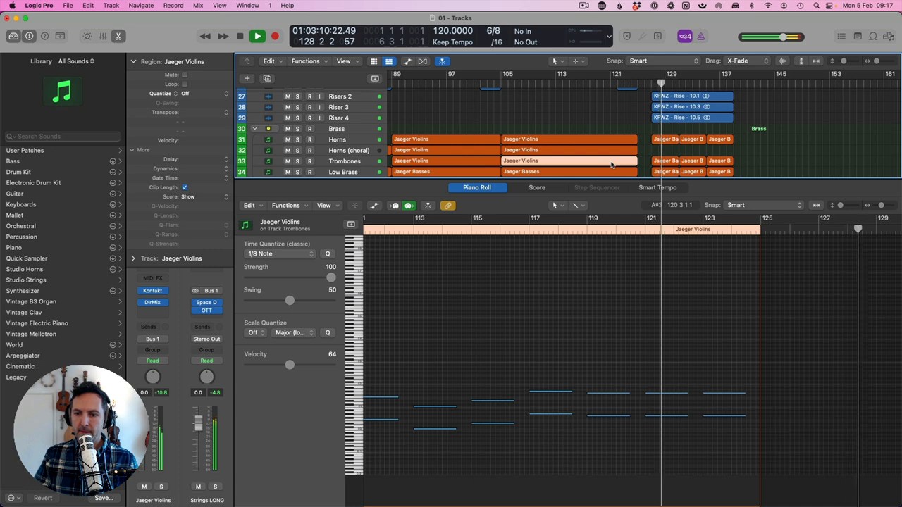
{"action": "key", "text": "e"}
Continue the Horns (choral) line through bars 121–124, with A#3 at bars 122 and 123 and B3 at bar 124.
{"action": "left_click", "coordinate": [624, 346]}
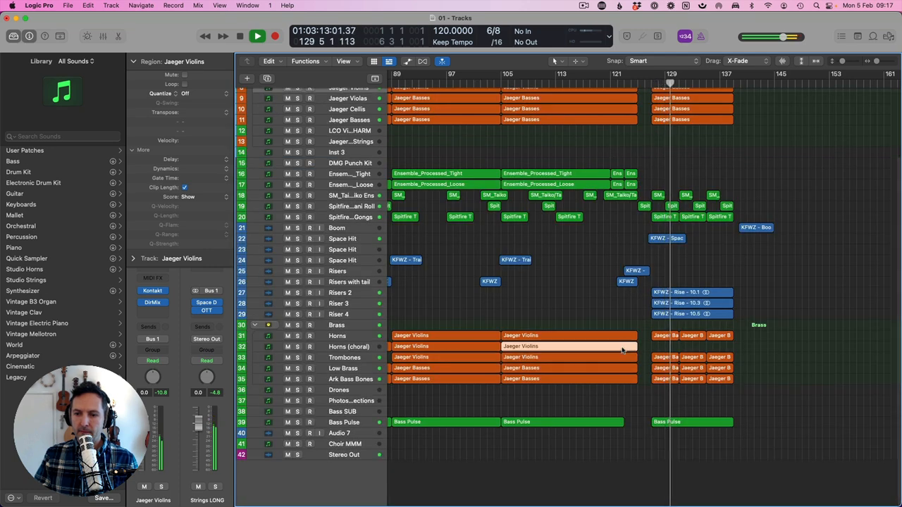
{"action": "key", "text": "e"}
{"action": "left_click", "coordinate": [633, 361]}
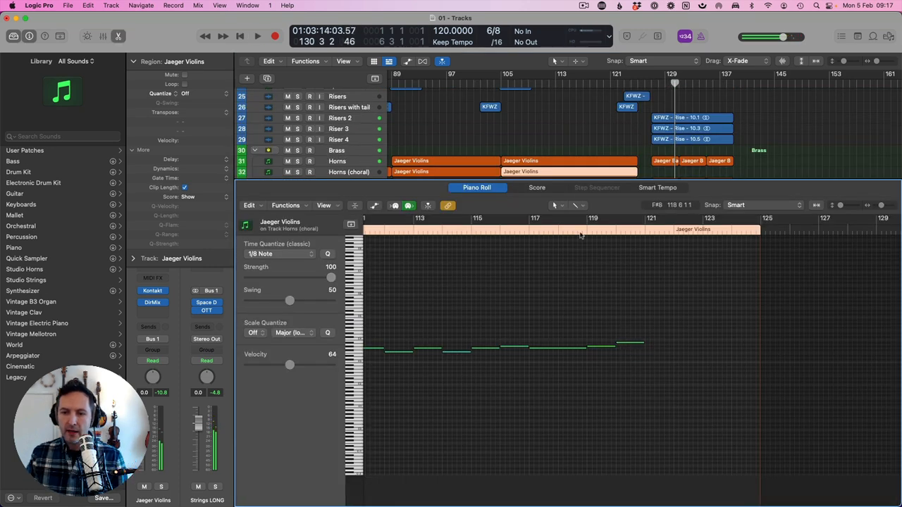
{"action": "left_click", "coordinate": [579, 229]}
{"action": "key", "text": "space"}
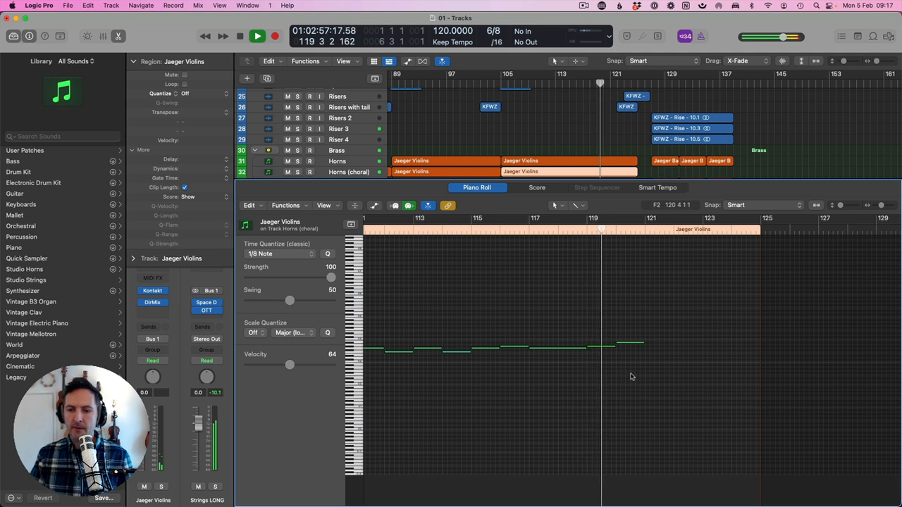
{"action": "key", "text": "space"}
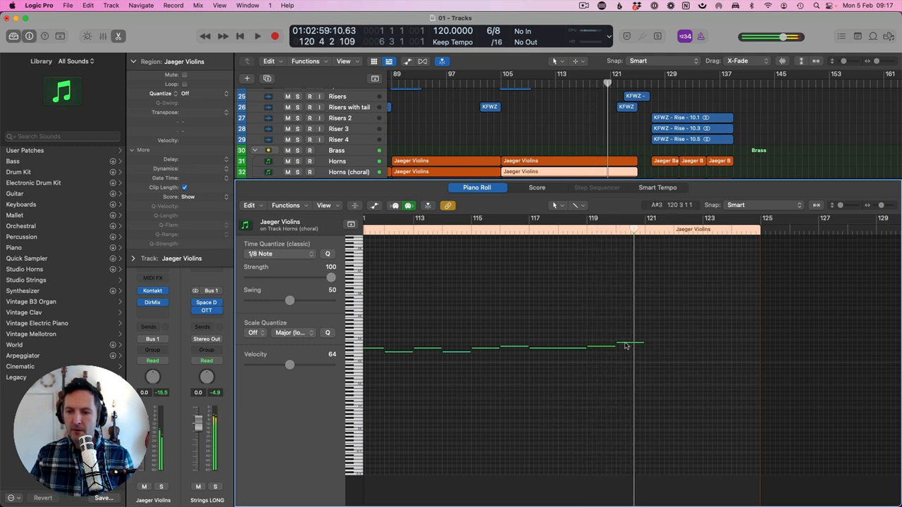
{"action": "left_click_drag", "start_coordinate": [633, 346], "coordinate": [713, 345]}
{"action": "left_click_drag", "start_coordinate": [750, 345], "coordinate": [748, 346]}
{"action": "key", "text": "space"}
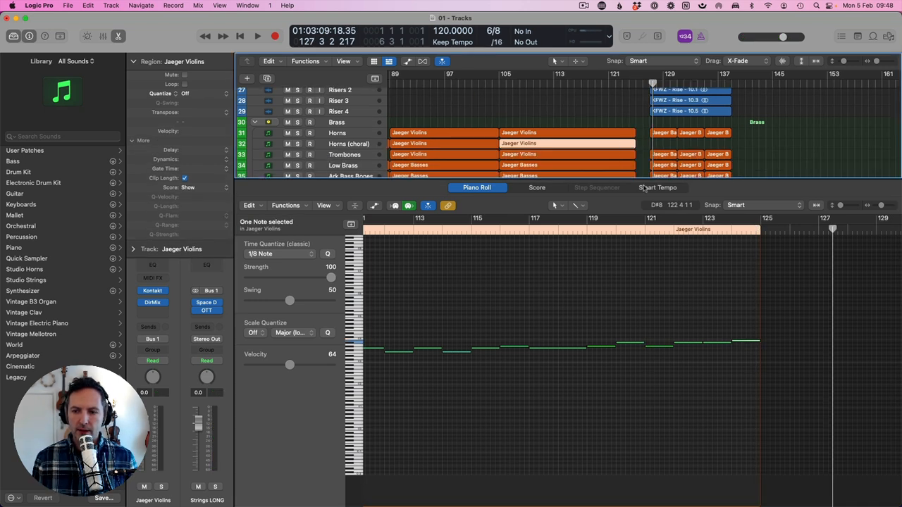
Compare the last Horns notes with the Horns (choral) notes at bars 122–124, auditioning them individually.
{"action": "left_click", "coordinate": [613, 137]}
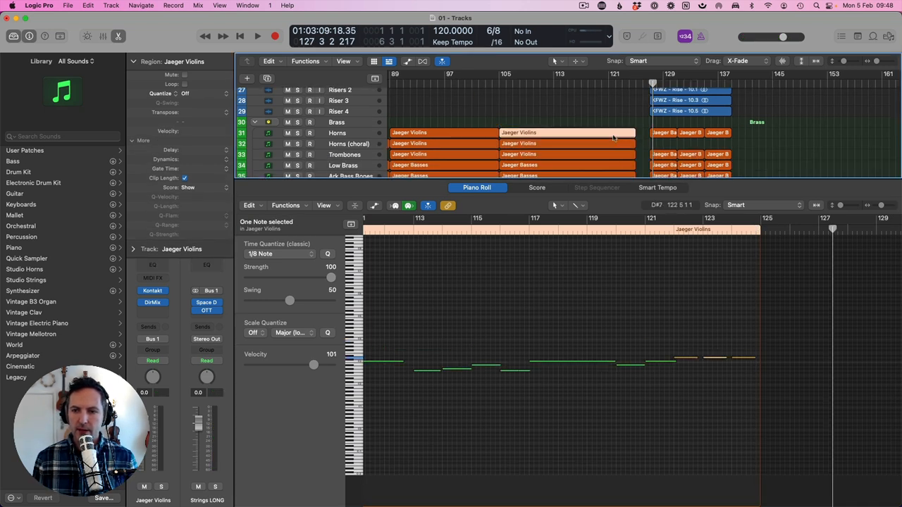
{"action": "left_click", "coordinate": [691, 359]}
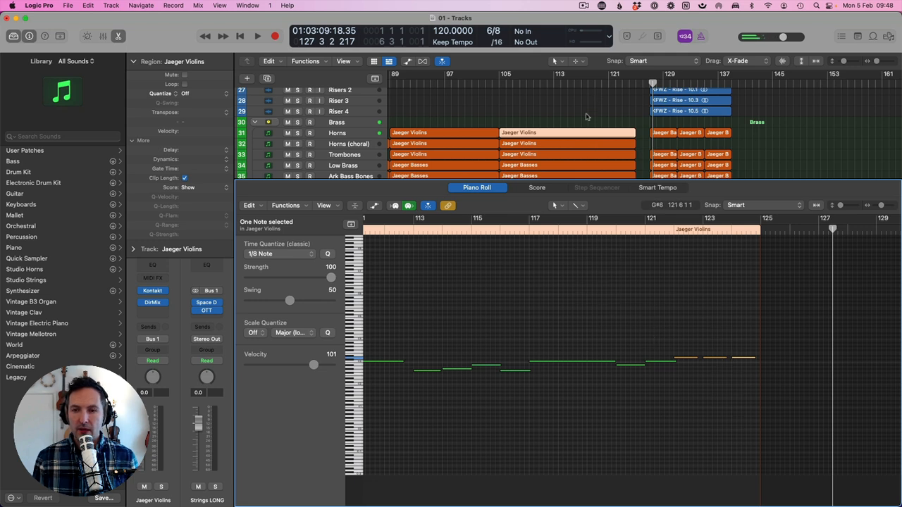
{"action": "left_click", "coordinate": [592, 145]}
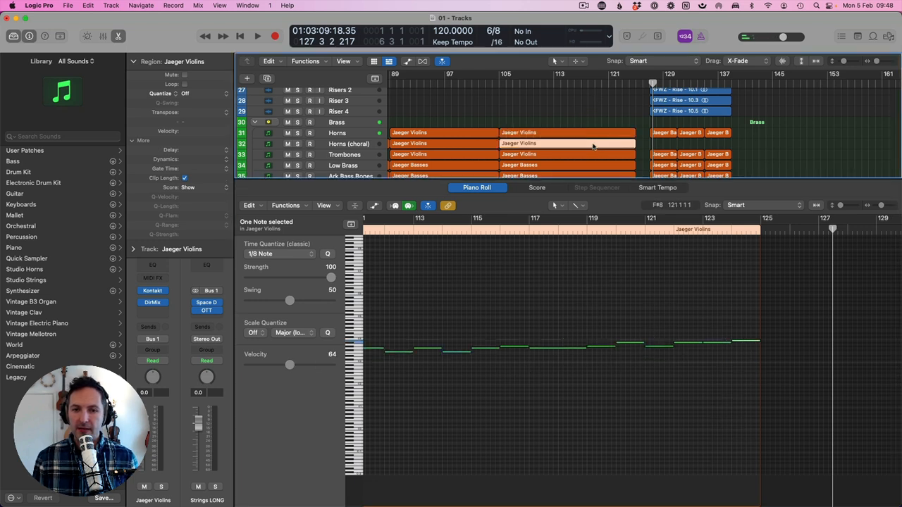
{"action": "left_click", "coordinate": [692, 345]}
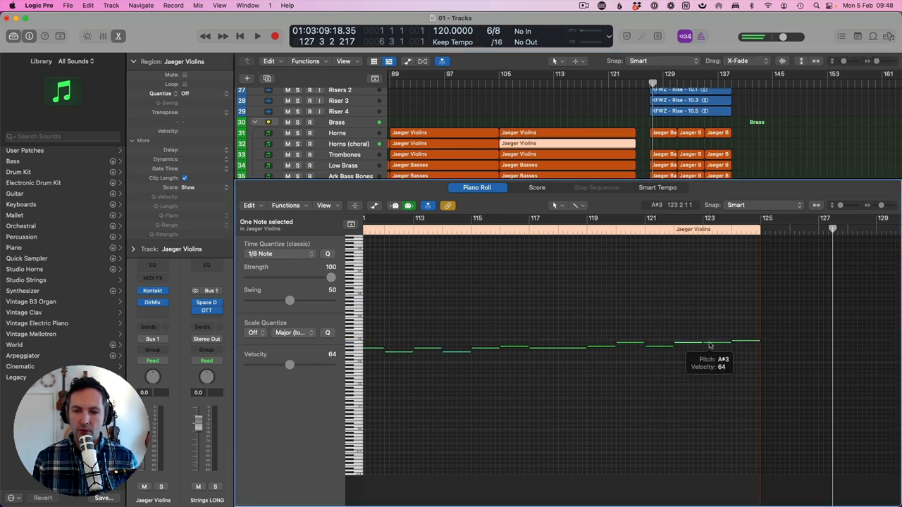
{"action": "left_click", "coordinate": [713, 347]}
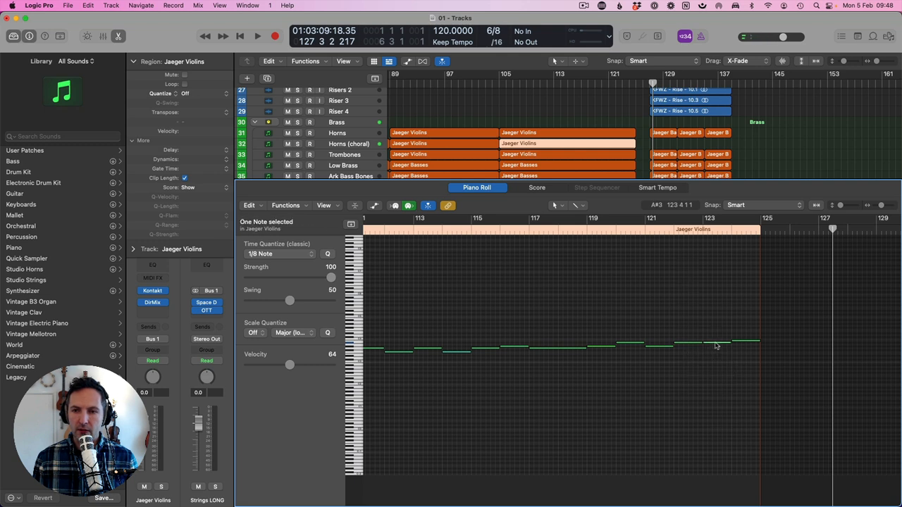
{"action": "left_click", "coordinate": [715, 345]}
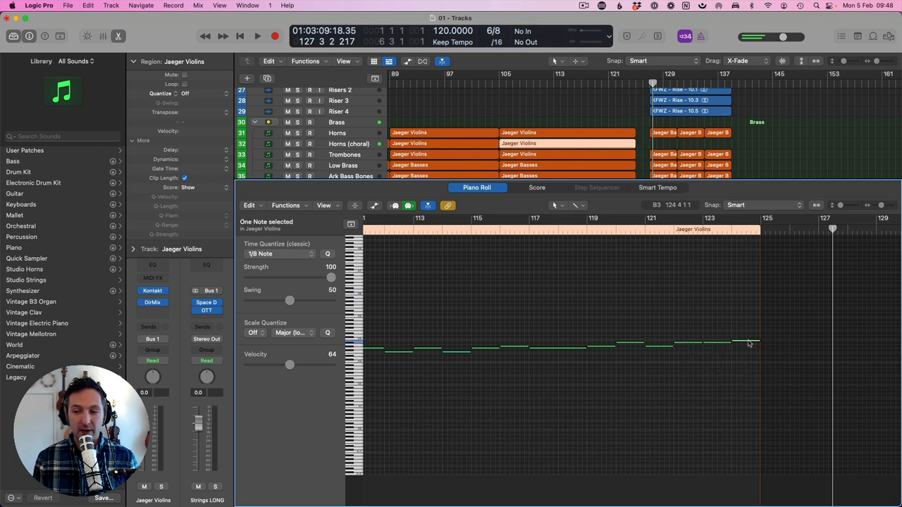
Close the note editor and listen to the arrangement from about bar 105 through to bar 130, clearing the region selection.
{"action": "key", "text": "p"}
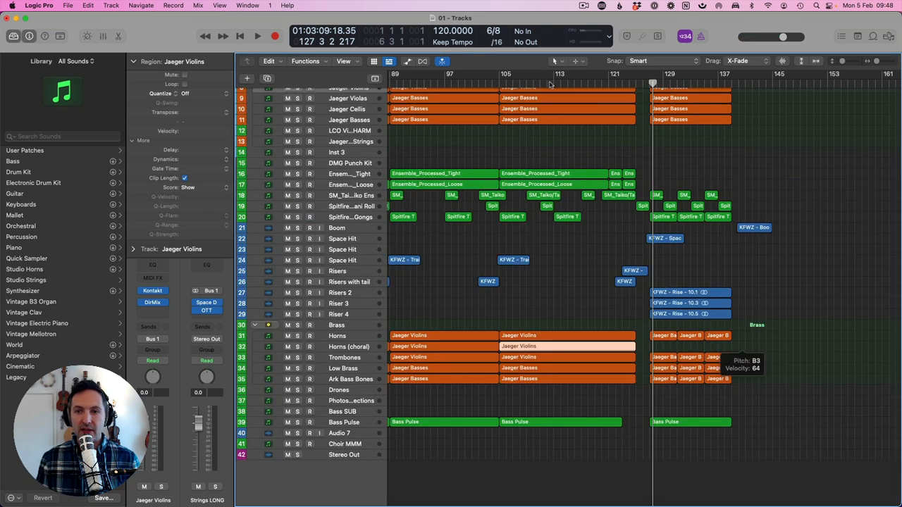
{"action": "left_click", "coordinate": [496, 84]}
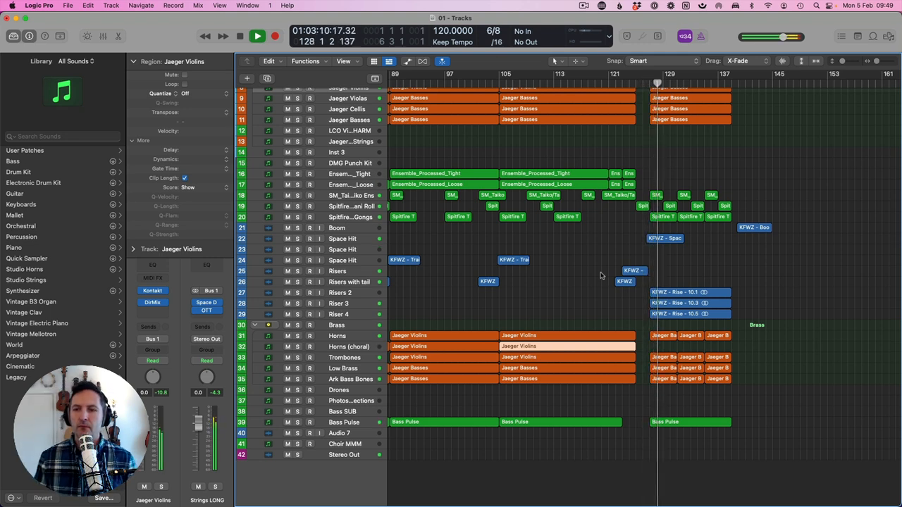
{"action": "left_click", "coordinate": [661, 349]}
{"action": "key", "text": "space"}
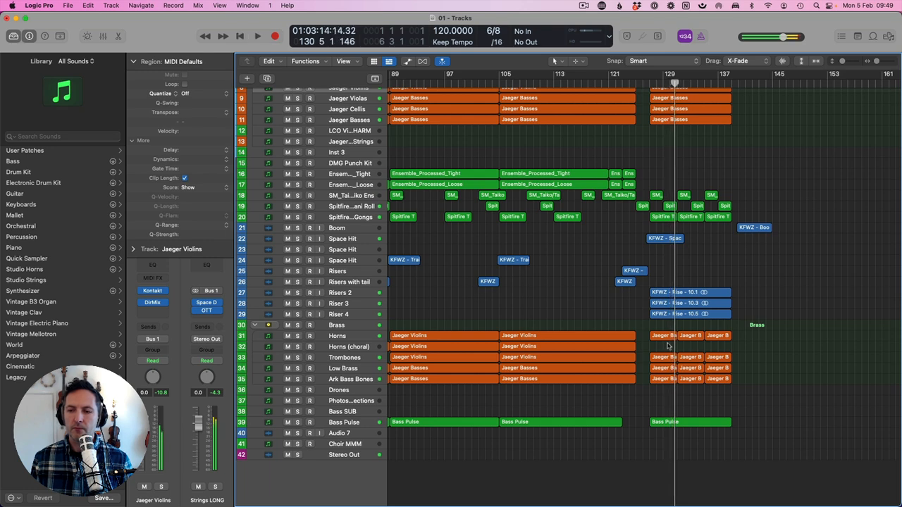
Open the three Horns regions at bars 127–139 together for note editing and delete the lowest note in each.
{"action": "double_click", "coordinate": [668, 340]}
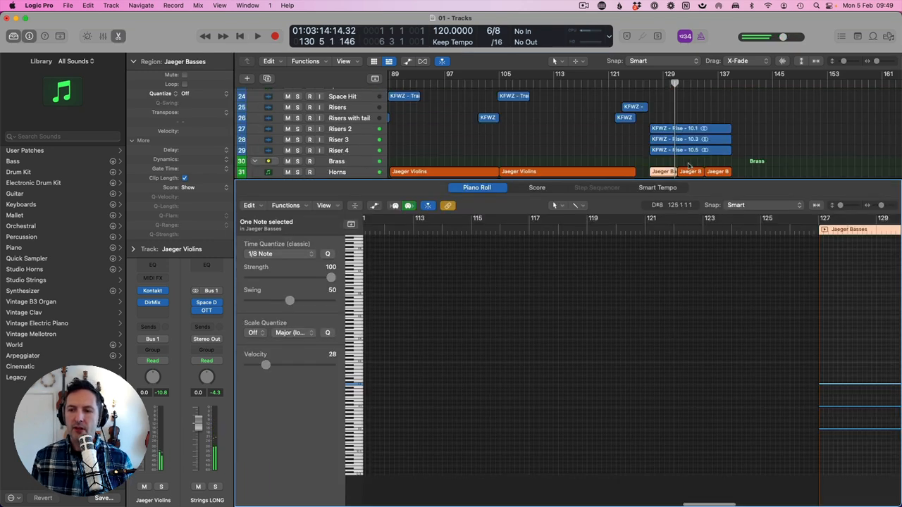
{"action": "left_click", "coordinate": [718, 171], "text": "shift"}
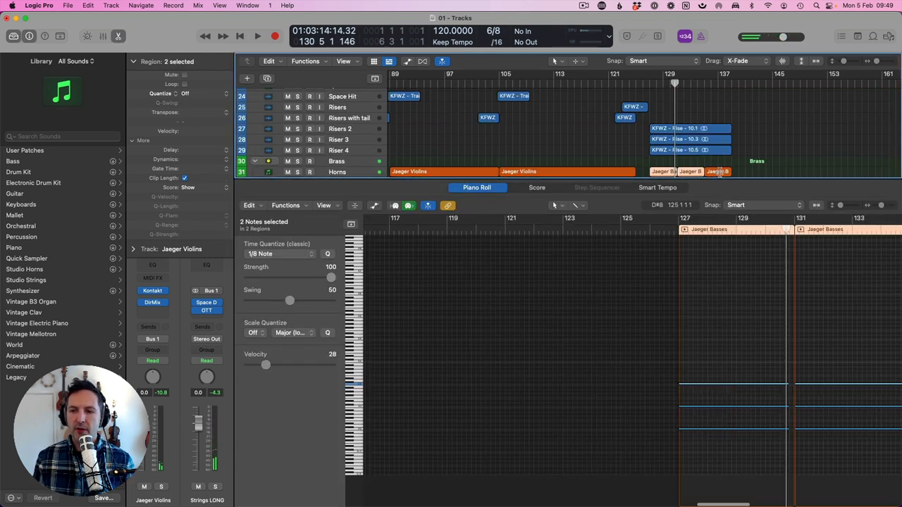
{"action": "left_click", "coordinate": [767, 429]}
{"action": "scroll", "coordinate": [761, 423], "scroll_direction": "right", "scroll_amount": 5}
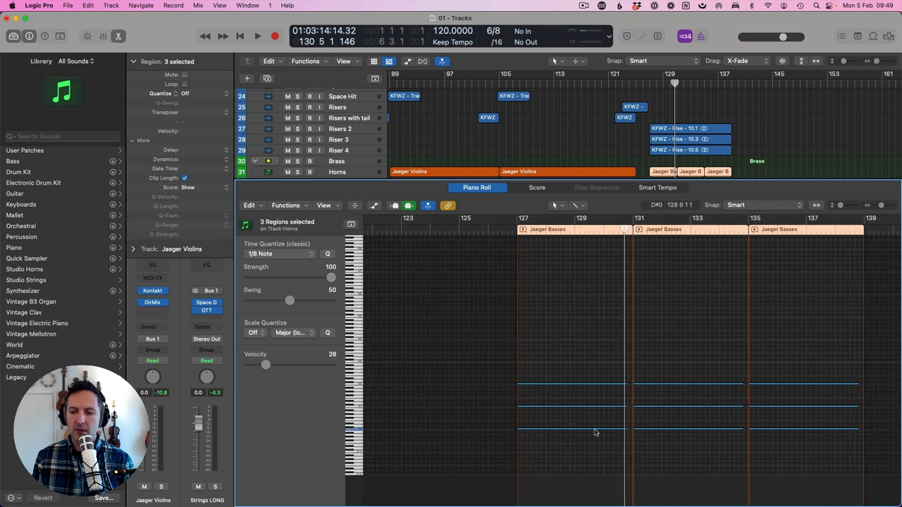
{"action": "left_click_drag", "start_coordinate": [594, 432], "coordinate": [815, 444]}
{"action": "key", "text": "Delete"}
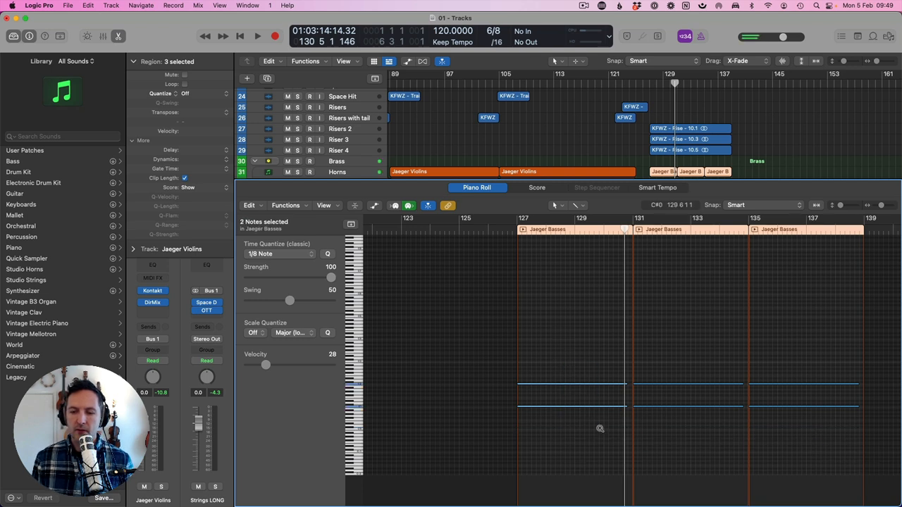
Raise the Horns notes two octaves in the bar 127 region and one octave in the bar 131 region, and place the playhead at bar 126.
{"action": "left_click_drag", "start_coordinate": [715, 376], "coordinate": [721, 451]}
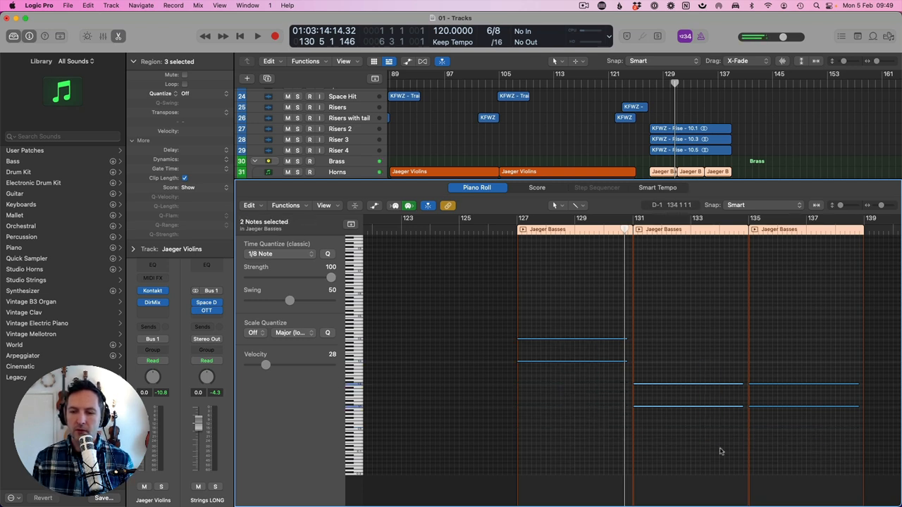
{"action": "left_click", "coordinate": [769, 409]}
{"action": "left_click", "coordinate": [505, 230]}
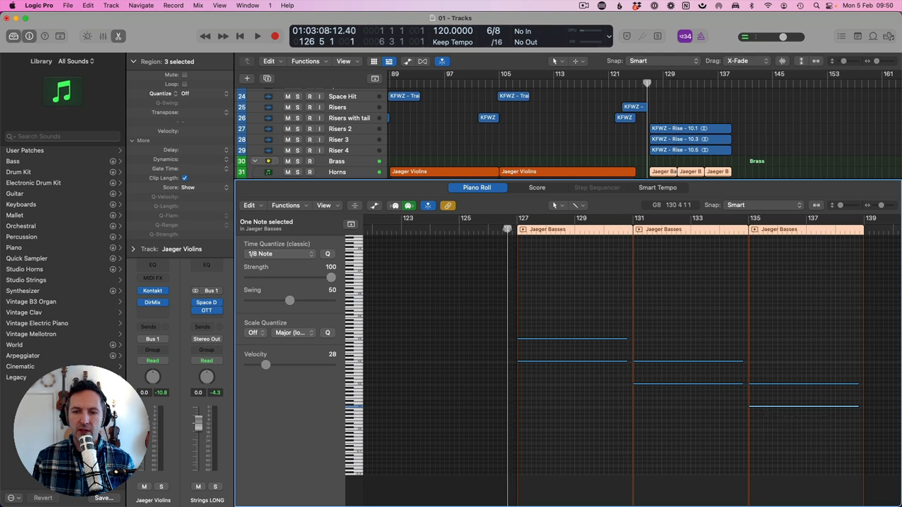
Close the piano roll and play back the arrangement from bar 126 with no region selected.
{"action": "key", "text": "space"}
{"action": "key", "text": "p"}
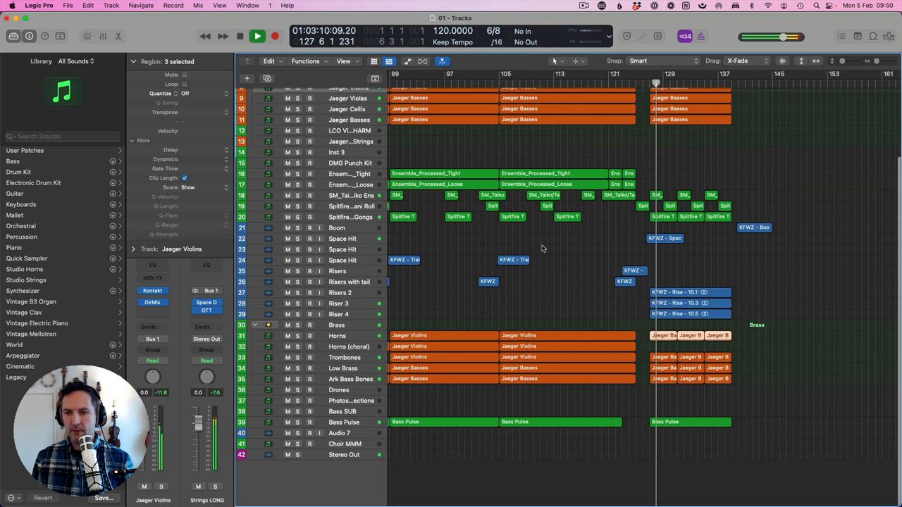
{"action": "left_click", "coordinate": [581, 269]}
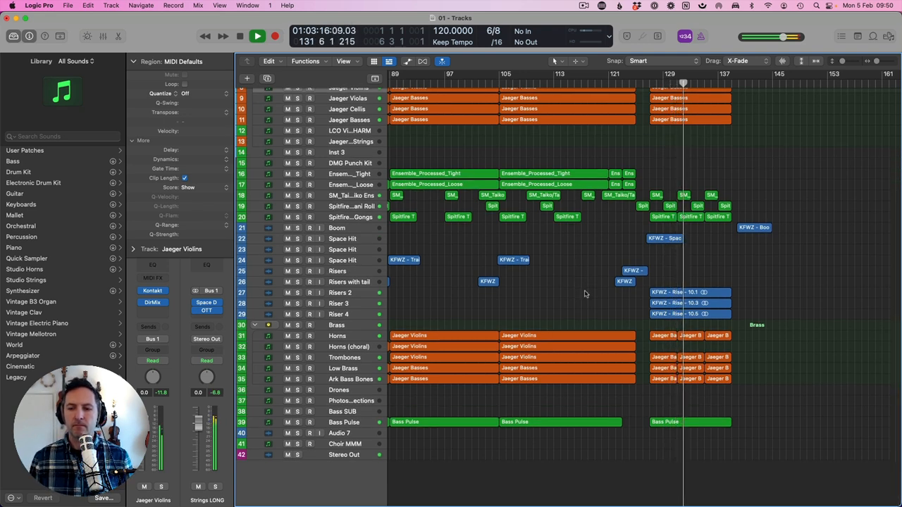
{"action": "key", "text": "space"}
Play the arrangement from bar 120 and inspect the notes at the end of the Horns region starting at bar 105.
{"action": "left_click", "coordinate": [603, 82]}
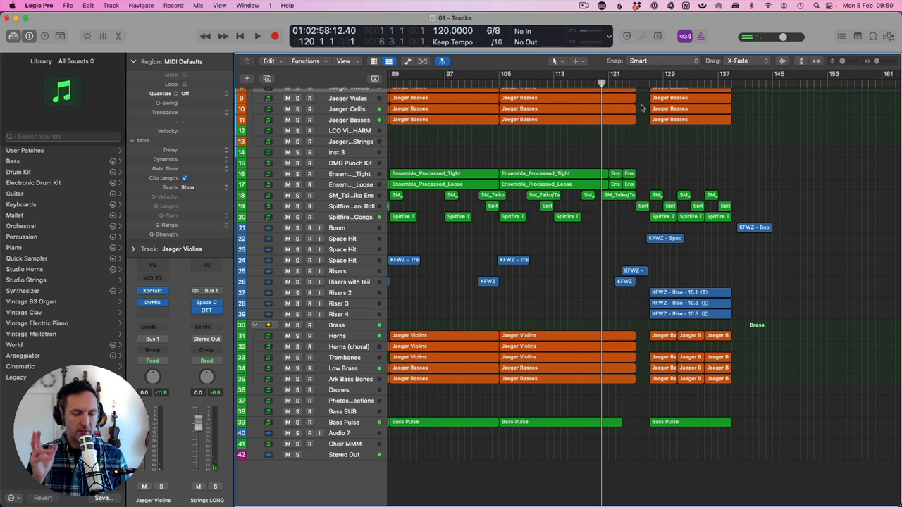
{"action": "key", "text": "space"}
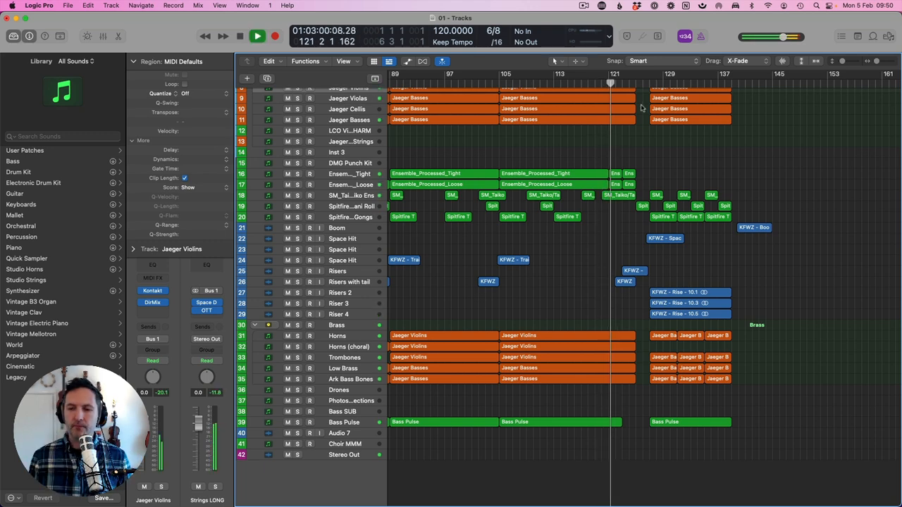
{"action": "double_click", "coordinate": [623, 332]}
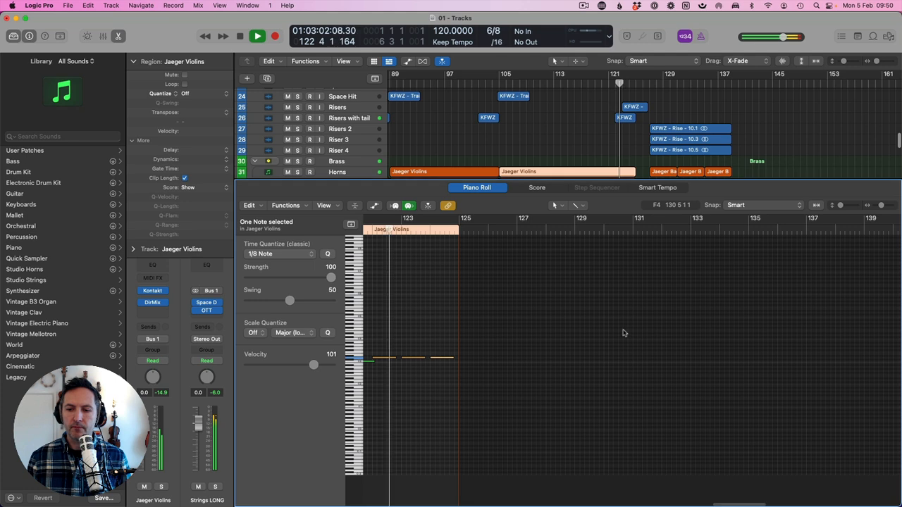
{"action": "left_click", "coordinate": [477, 380]}
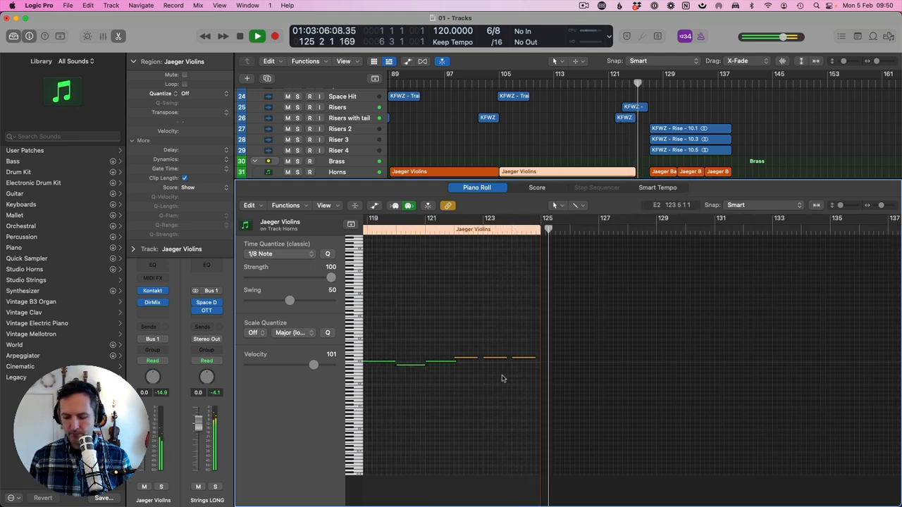
{"action": "key", "text": "e"}
{"action": "key", "text": "space"}
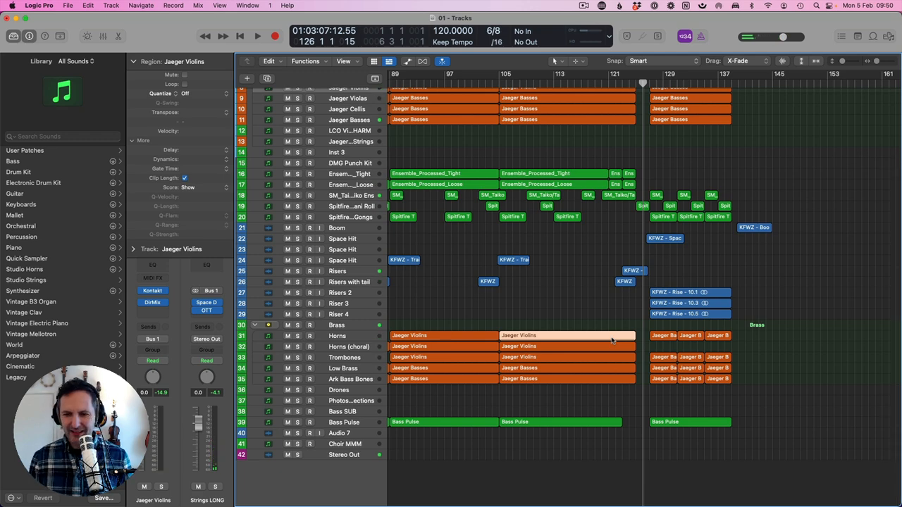
Ramp the Horns region's modulation automation upward from bar 122 to the region end at bar 125, and play it back.
{"action": "key", "text": "e"}
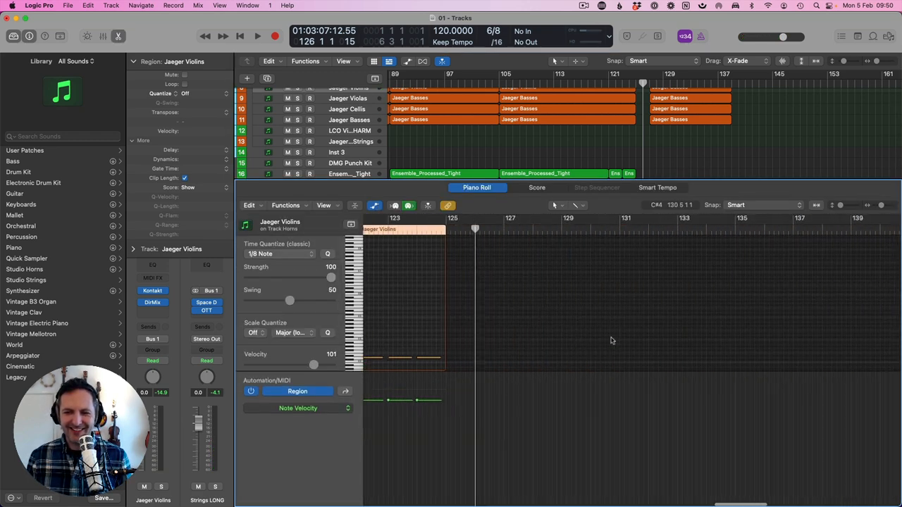
{"action": "scroll", "coordinate": [611, 341], "scroll_direction": "left", "scroll_amount": 5}
{"action": "left_click", "coordinate": [347, 392]}
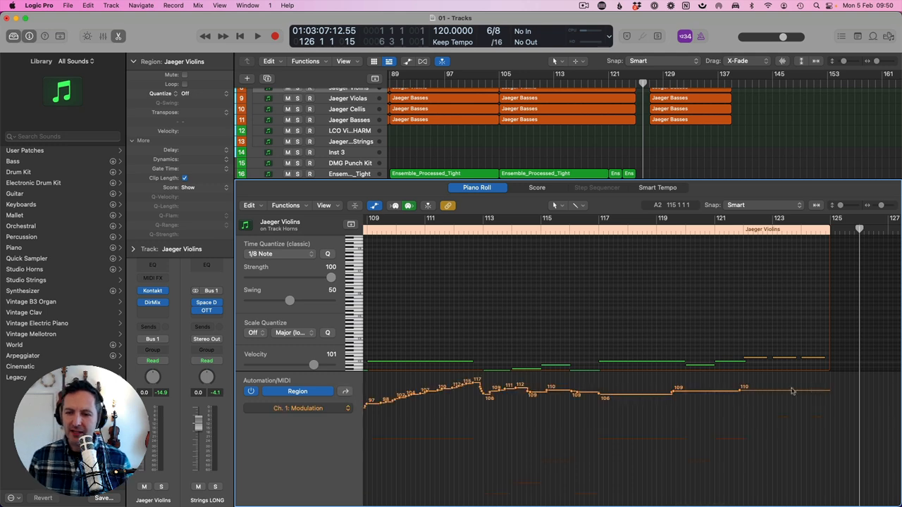
{"action": "left_click_drag", "start_coordinate": [829, 393], "coordinate": [828, 375]}
{"action": "left_click", "coordinate": [742, 230]}
{"action": "key", "text": "space"}
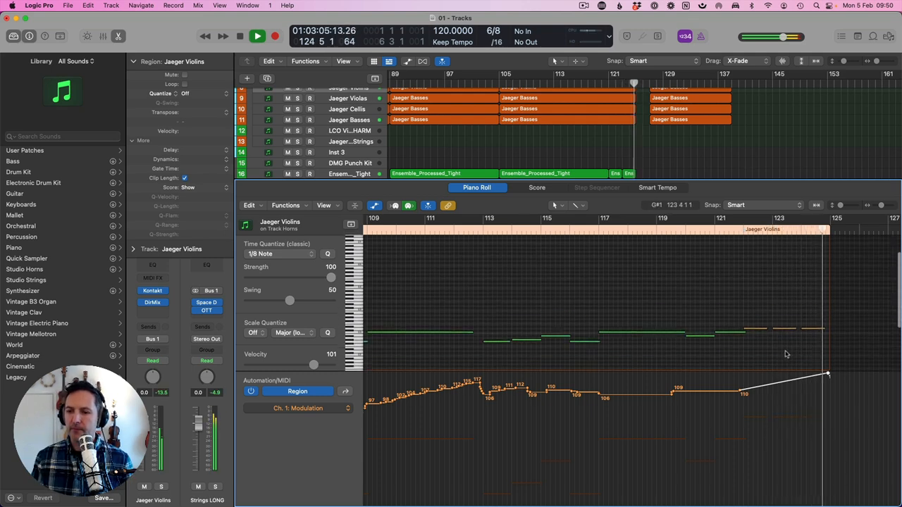
{"action": "key", "text": "space"}
Join the notes at bars 122 and 123 in the Horns (choral) region that starts at bar 105.
{"action": "key", "text": "p"}
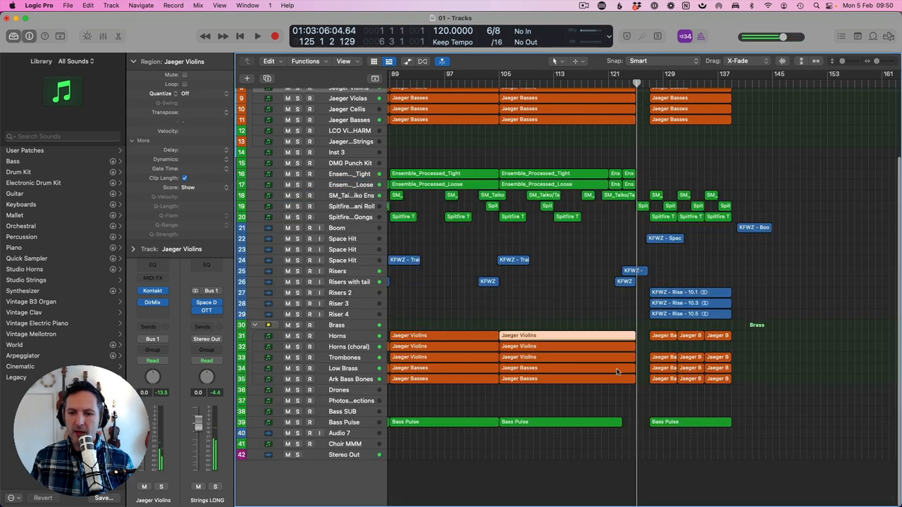
{"action": "left_click", "coordinate": [610, 347]}
{"action": "key", "text": "p"}
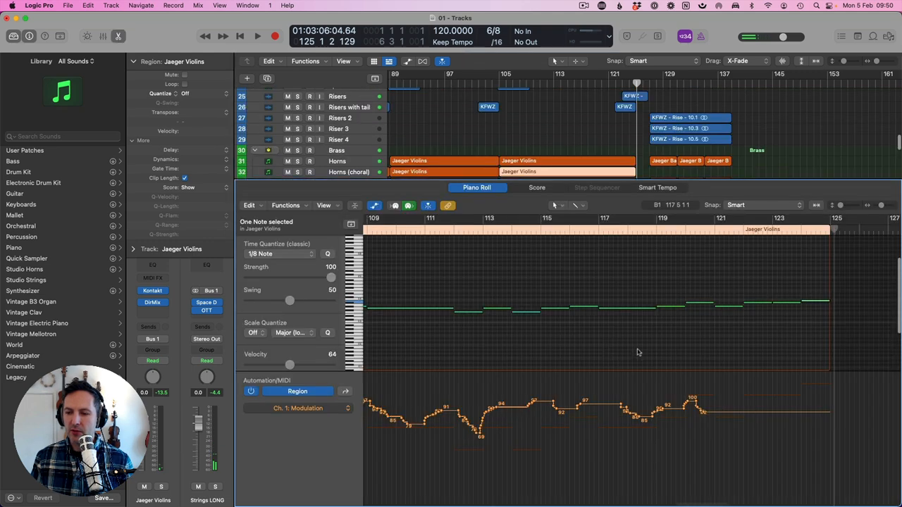
{"action": "left_click_drag", "start_coordinate": [760, 301], "coordinate": [793, 324]}
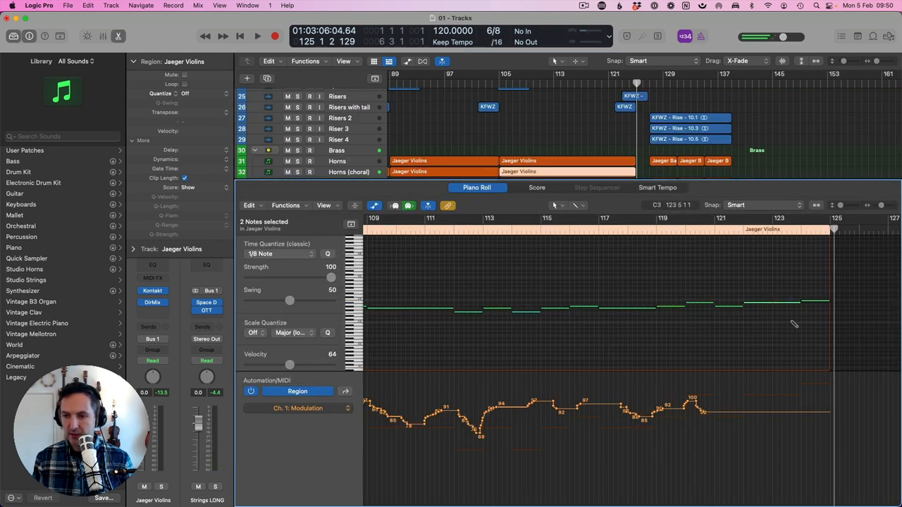
Select all regions on the Horns (choral) track and set their delay to -1/64.
{"action": "left_click", "coordinate": [741, 231]}
{"action": "left_click", "coordinate": [329, 174]}
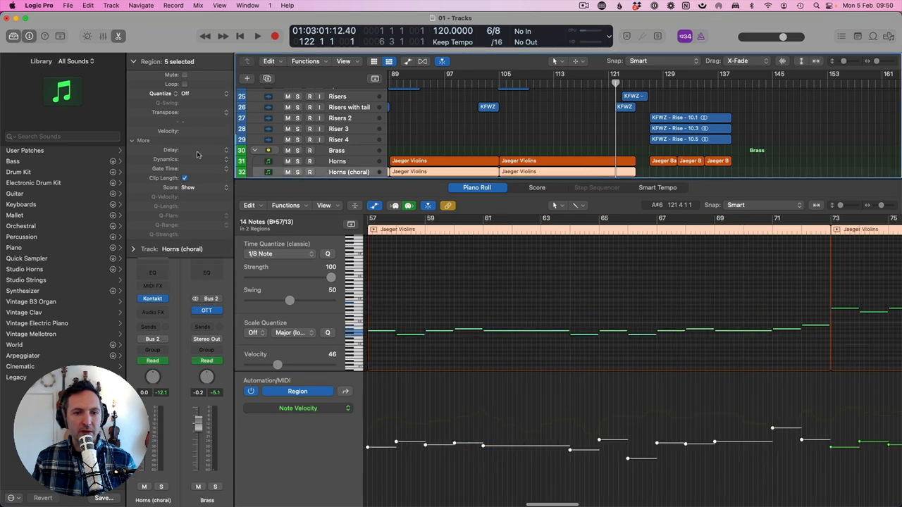
{"action": "left_click", "coordinate": [225, 153]}
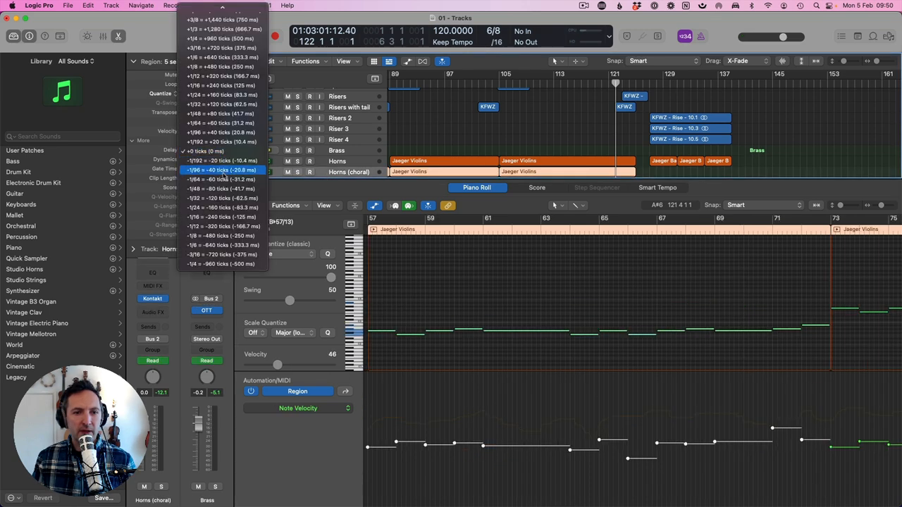
{"action": "left_click", "coordinate": [640, 128]}
Listen to the end of the Horns (choral) part from around bar 119, replaying it to check the notes.
{"action": "left_click", "coordinate": [604, 86]}
{"action": "key", "text": "space"}
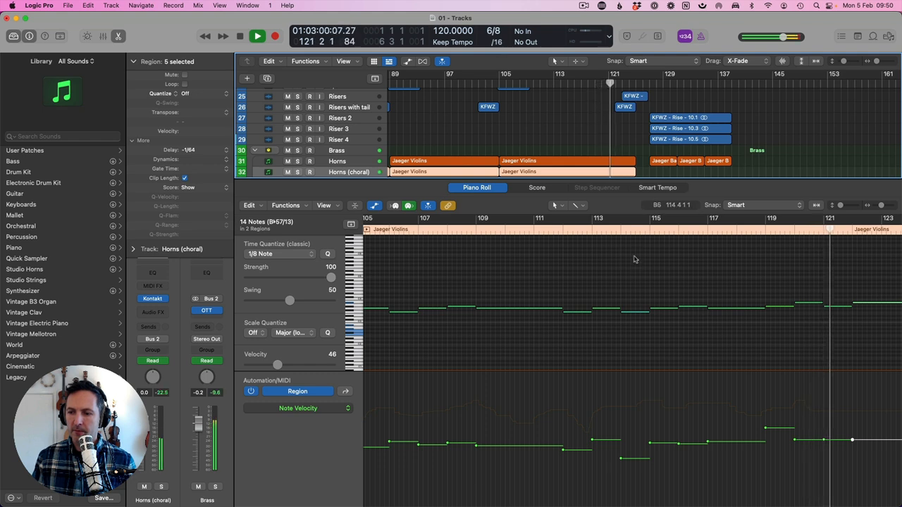
{"action": "scroll", "coordinate": [635, 258], "scroll_direction": "right", "scroll_amount": 5}
{"action": "left_click", "coordinate": [616, 332]}
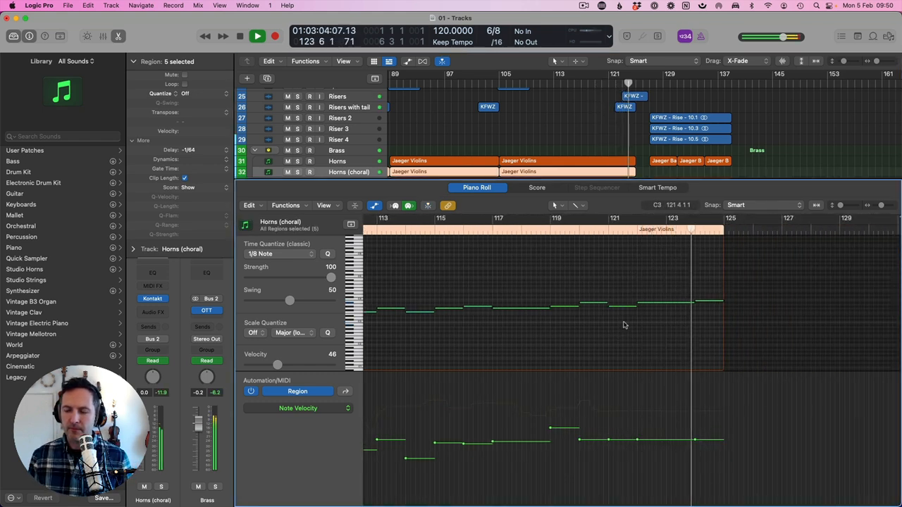
{"action": "key", "text": "space"}
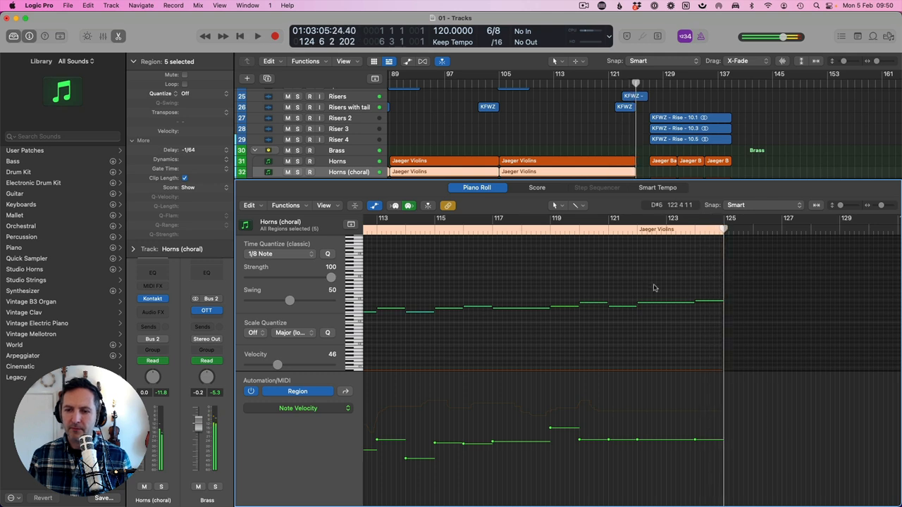
{"action": "left_click", "coordinate": [545, 237]}
{"action": "key", "text": "space"}
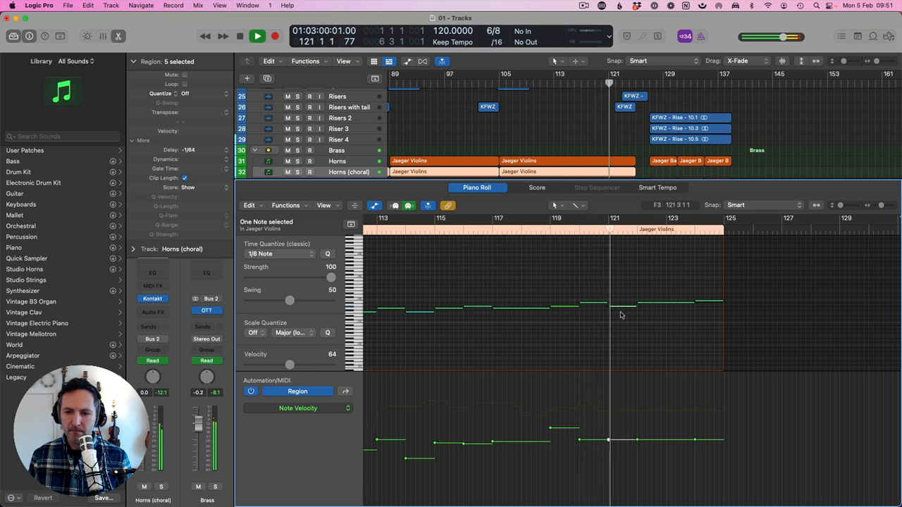
{"action": "key", "text": "space"}
Lengthen the bar 120 note over bar 121 in place of the existing note, raise the bar 122 note to D4, and play back.
{"action": "left_click_drag", "start_coordinate": [620, 307], "coordinate": [654, 297]}
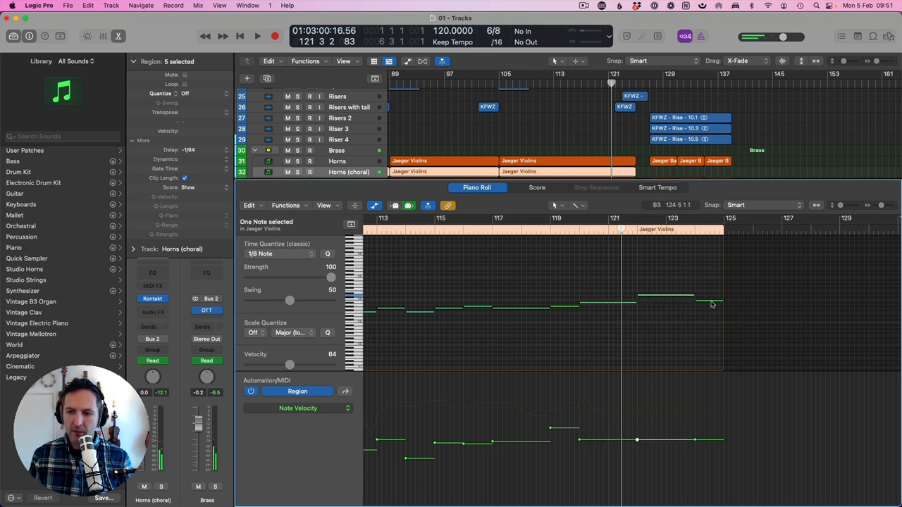
{"action": "left_click", "coordinate": [711, 302]}
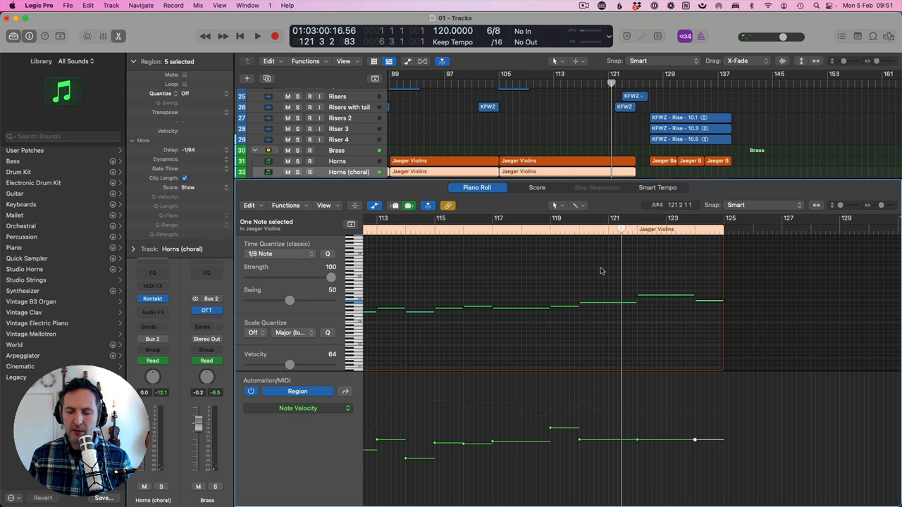
{"action": "left_click", "coordinate": [572, 231]}
{"action": "key", "text": "space"}
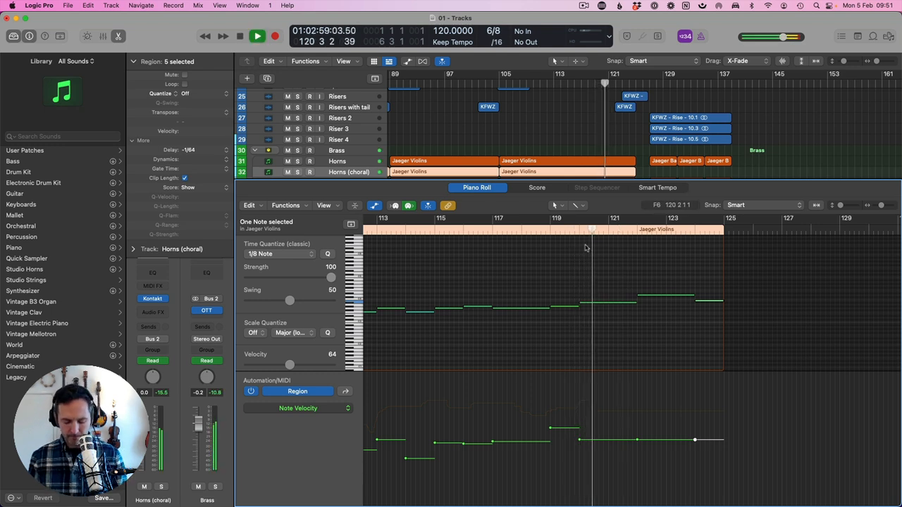
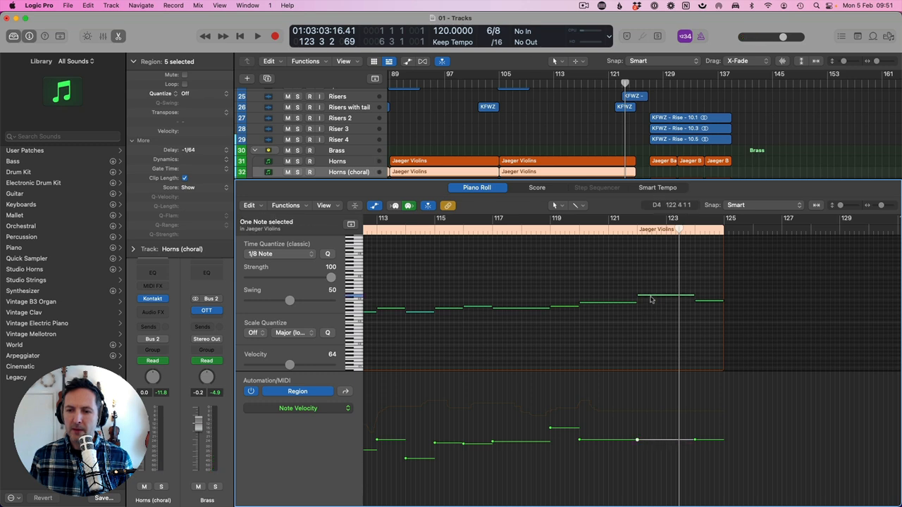
Lower the Horns (choral) note at bar 122 to A#3 and play the passage back.
{"action": "left_click_drag", "start_coordinate": [651, 299], "coordinate": [653, 305]}
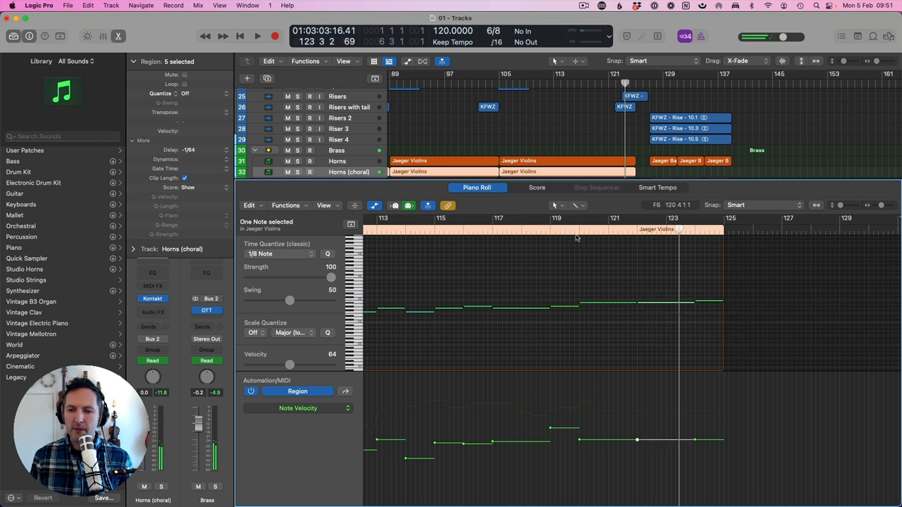
{"action": "left_click", "coordinate": [571, 234]}
{"action": "key", "text": "space"}
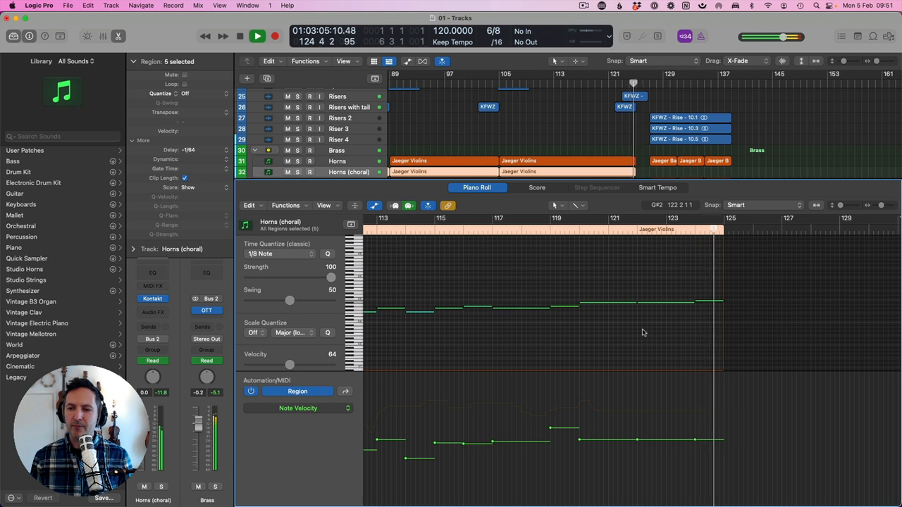
{"action": "key", "text": "space"}
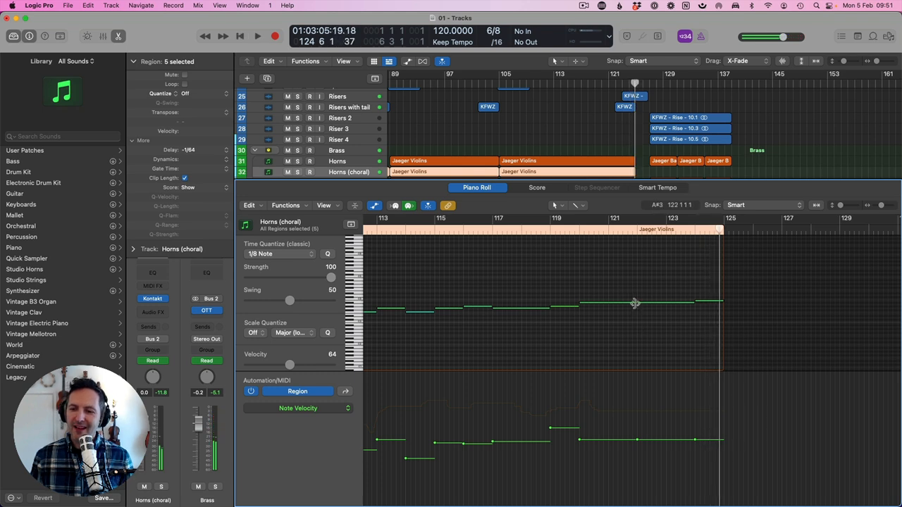
Shorten the Horns (choral) notes starting at bars 120 and 122 to one bar each, and play them back.
{"action": "left_click_drag", "start_coordinate": [635, 304], "coordinate": [608, 304]}
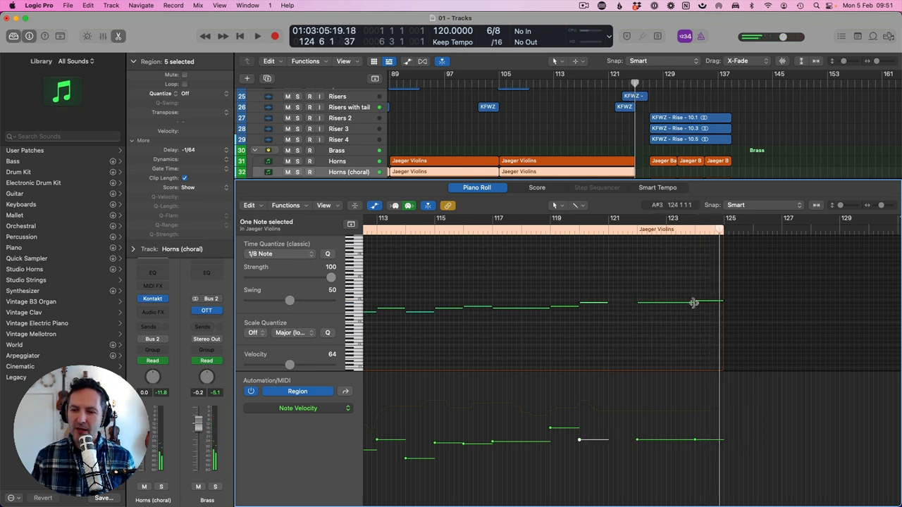
{"action": "left_click_drag", "start_coordinate": [694, 303], "coordinate": [666, 304]}
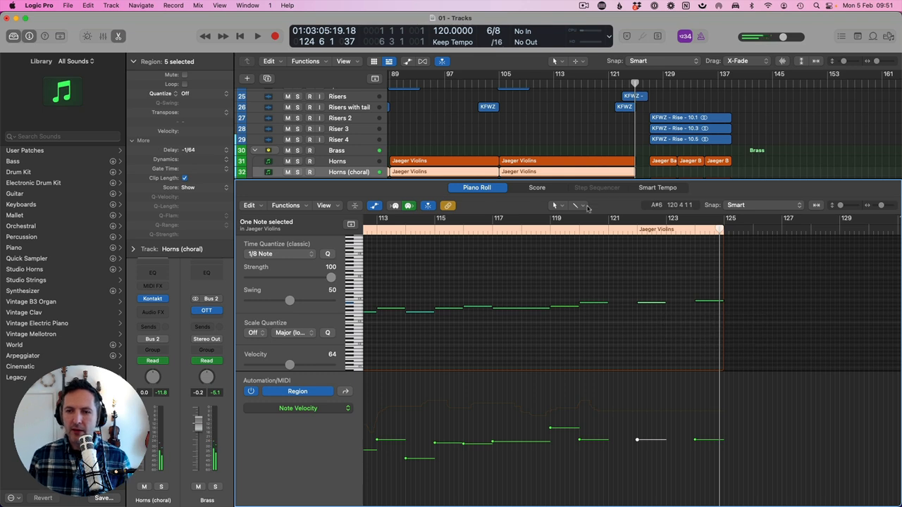
{"action": "left_click", "coordinate": [598, 83]}
{"action": "key", "text": "space"}
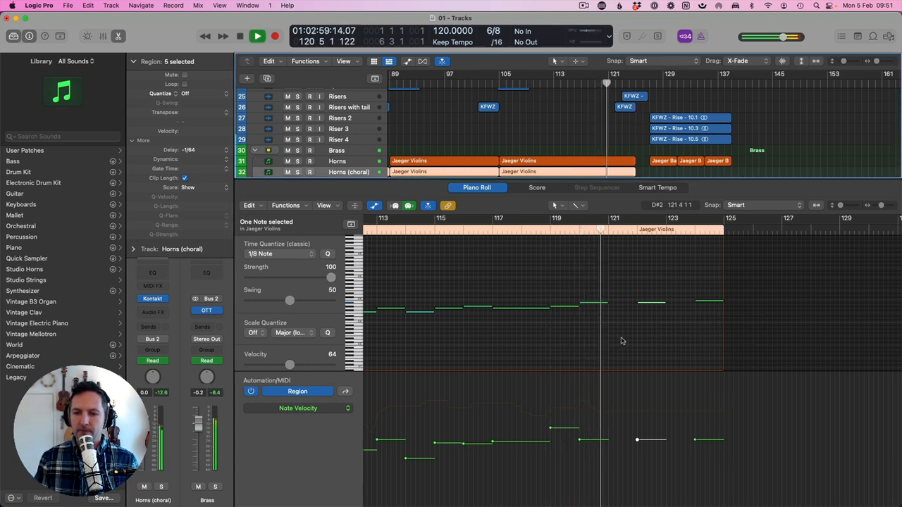
{"action": "key", "text": "space"}
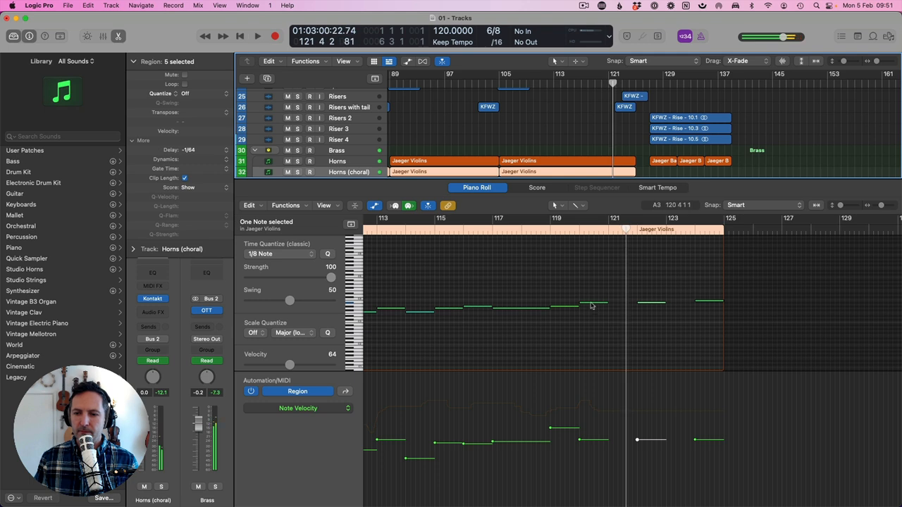
Fill the gaps by copying the bar 120 note to bar 121 at a lower pitch and the B3 note at bar 124 to bar 123.
{"action": "left_click_drag", "start_coordinate": [589, 305], "coordinate": [630, 315]}
{"action": "double_click", "coordinate": [575, 232]}
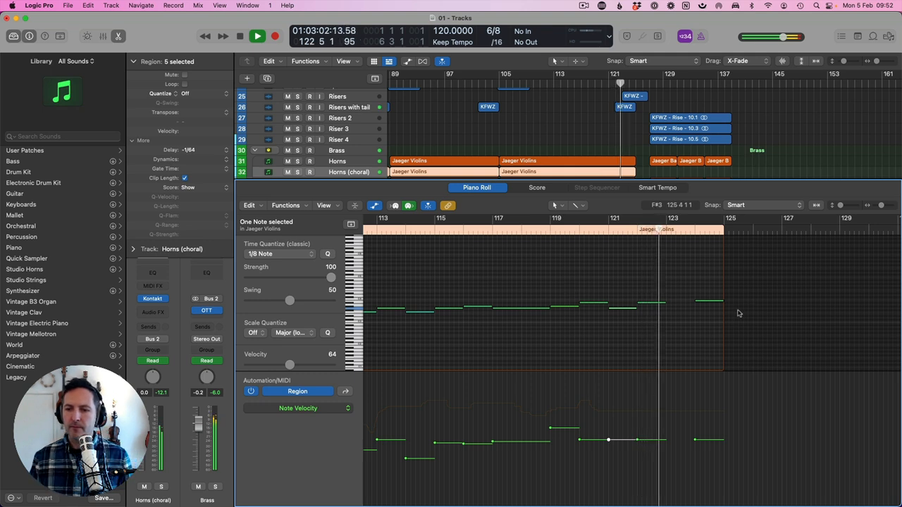
{"action": "key", "text": "space"}
{"action": "mouse_move", "coordinate": [701, 305]}
{"action": "left_mouse_down"}
{"action": "mouse_move", "coordinate": [675, 304]}
{"action": "mouse_move", "coordinate": [705, 293]}
{"action": "mouse_move", "coordinate": [702, 301]}
{"action": "mouse_move", "coordinate": [712, 303]}
{"action": "left_mouse_up"}
{"action": "key", "text": "space"}
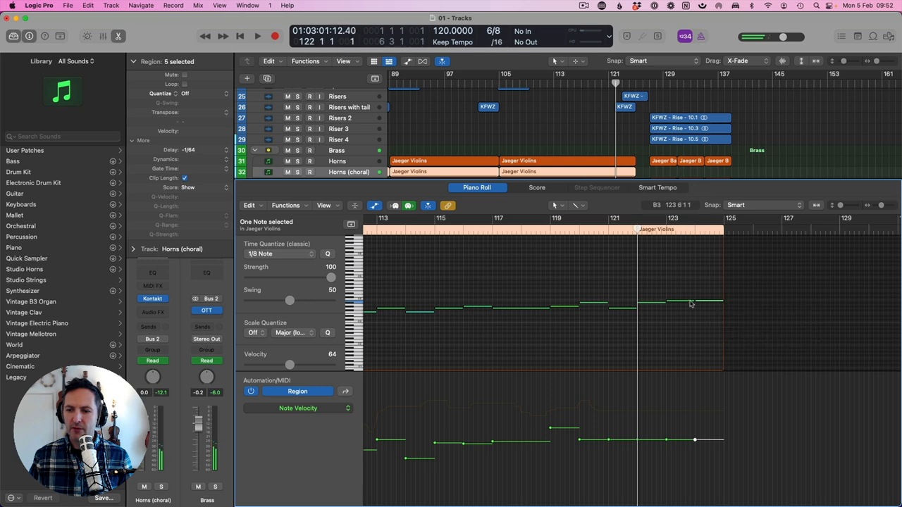
Select the two B3 notes at bars 123 and 124 and shorten both slightly to leave a small gap between them.
{"action": "left_click", "coordinate": [691, 301], "text": "shift"}
{"action": "right_click", "coordinate": [695, 304]}
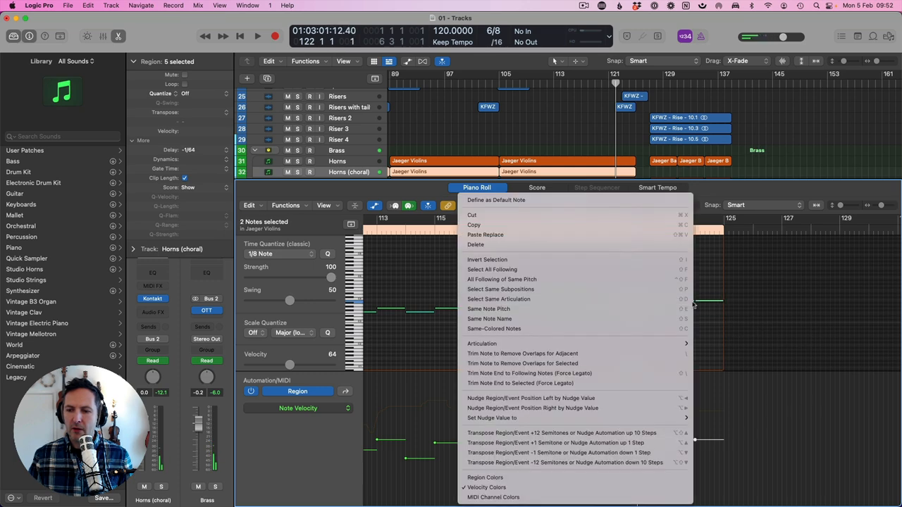
{"action": "left_click", "coordinate": [694, 305]}
{"action": "left_click", "coordinate": [695, 303]}
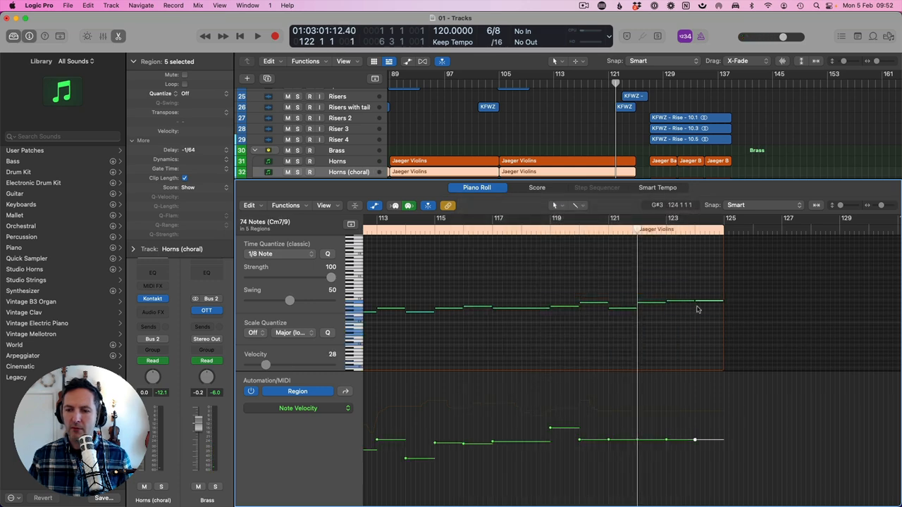
{"action": "left_click", "coordinate": [695, 303], "text": "shift"}
{"action": "left_click_drag", "start_coordinate": [695, 303], "coordinate": [692, 304]}
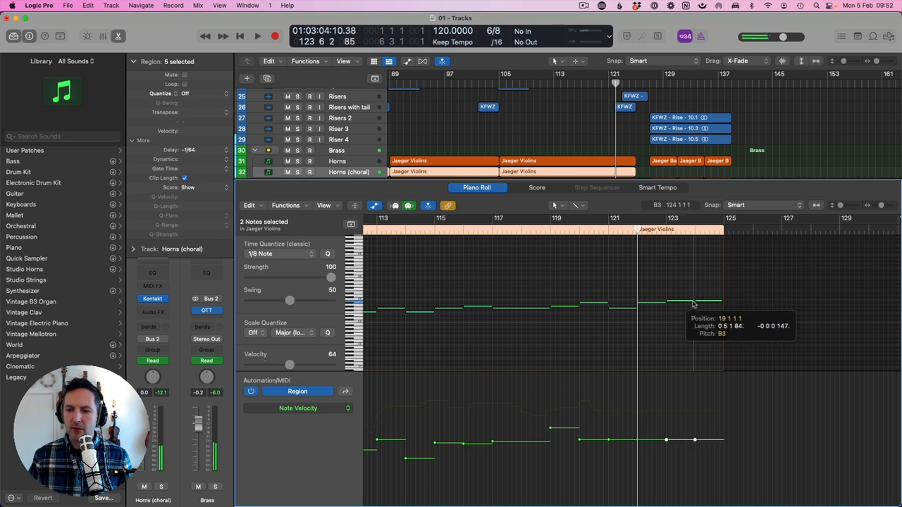
Play back the Horns (choral) ending, sustain the B3 note from bar 123 through bar 124 without a gap, and replay it.
{"action": "key", "text": "space"}
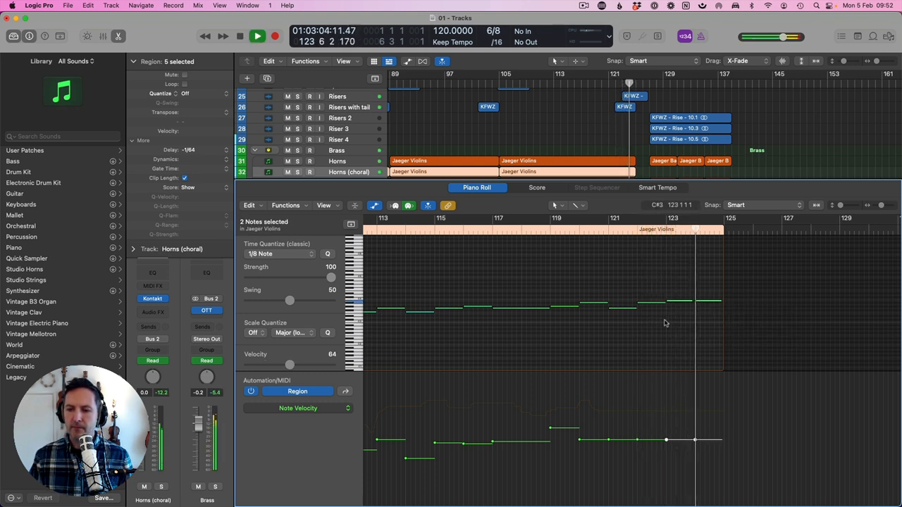
{"action": "key", "text": "space"}
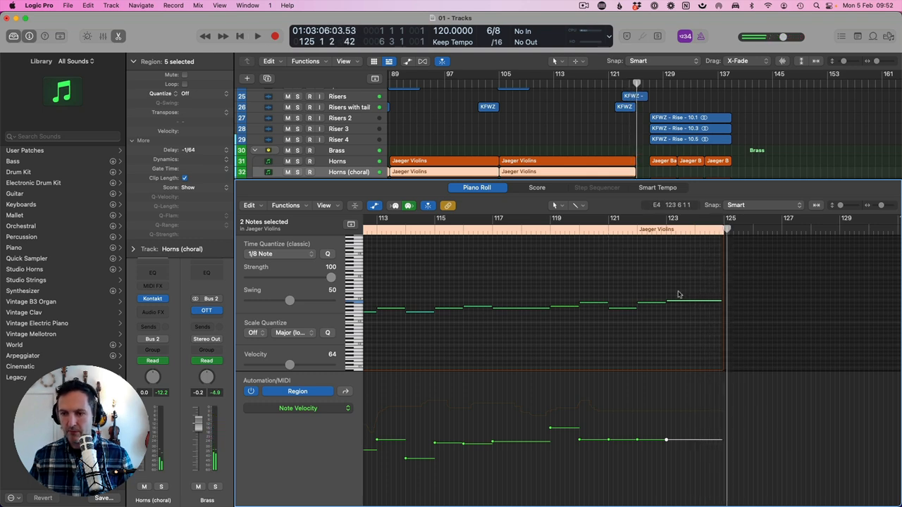
{"action": "left_click", "coordinate": [600, 233]}
{"action": "key", "text": "space"}
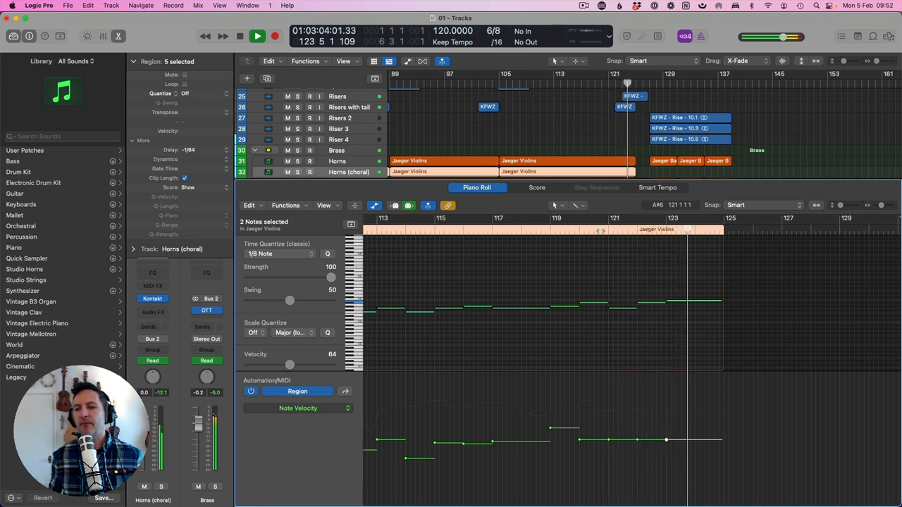
{"action": "key", "text": "space"}
Lower the Horns (choral) note at bar 122 to the pitch of the bar 121 note so they form one held note, and play the passage.
{"action": "left_click", "coordinate": [650, 312]}
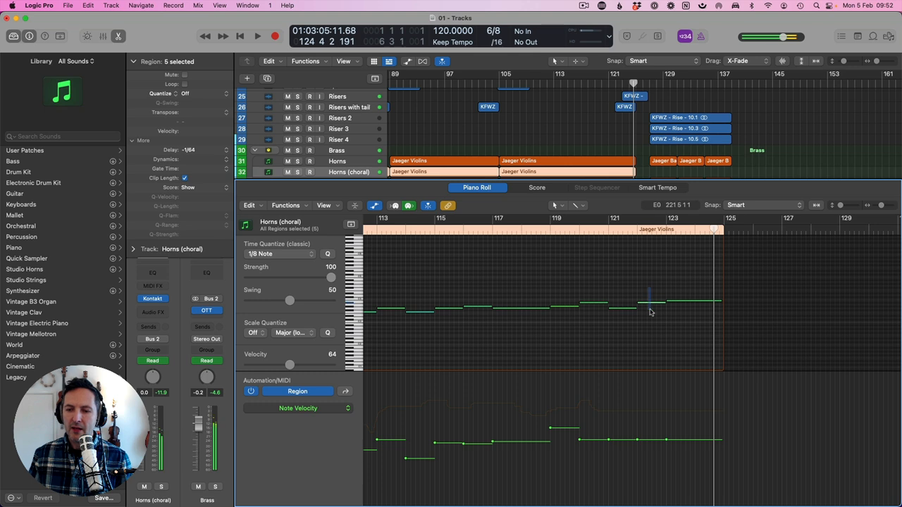
{"action": "left_click_drag", "start_coordinate": [649, 305], "coordinate": [664, 312]}
{"action": "left_click", "coordinate": [650, 319]}
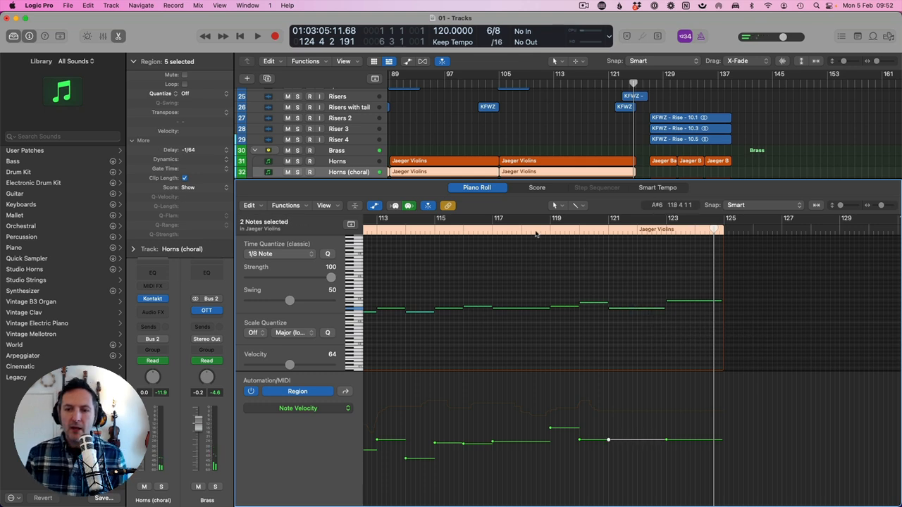
{"action": "left_click", "coordinate": [540, 229]}
{"action": "key", "text": "space"}
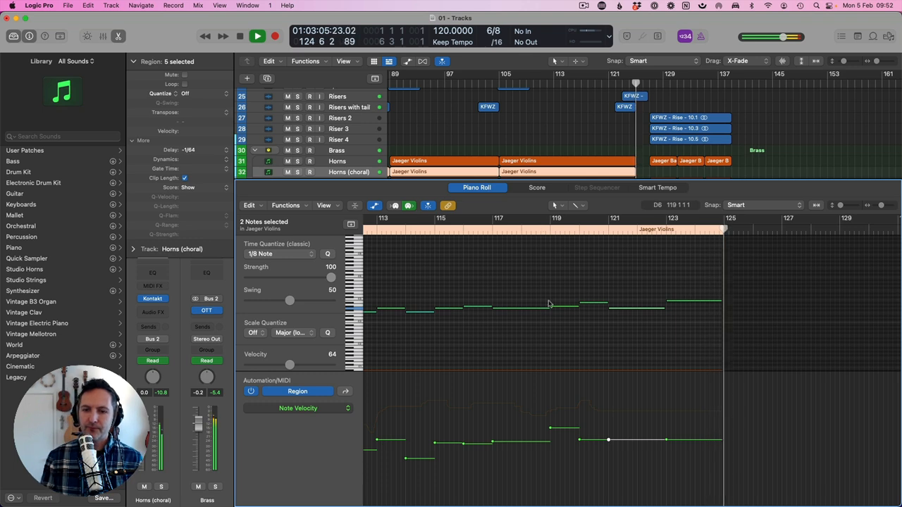
{"action": "key", "text": "space"}
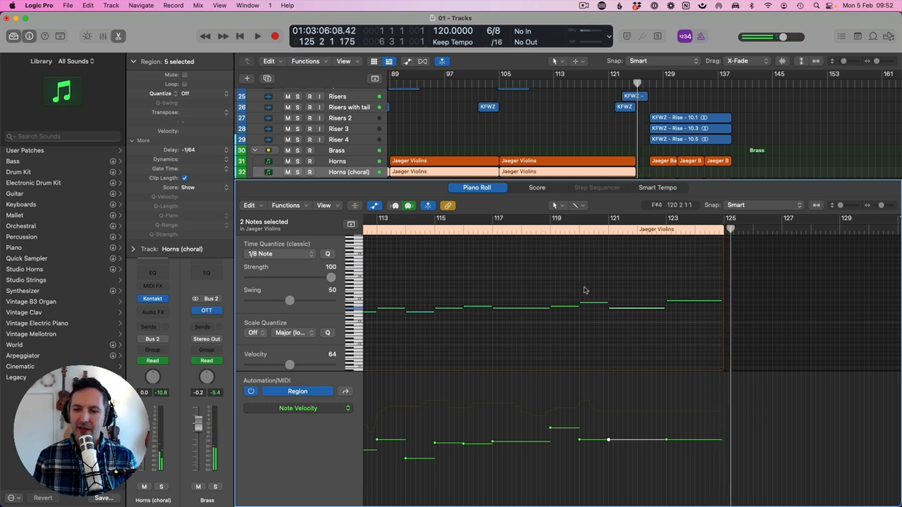
Lower the Horns (choral) note at bar 120 to F3 and play the passage before and after the change.
{"action": "left_click_drag", "start_coordinate": [584, 290], "coordinate": [596, 315]}
{"action": "left_click", "coordinate": [537, 235]}
{"action": "key", "text": "space"}
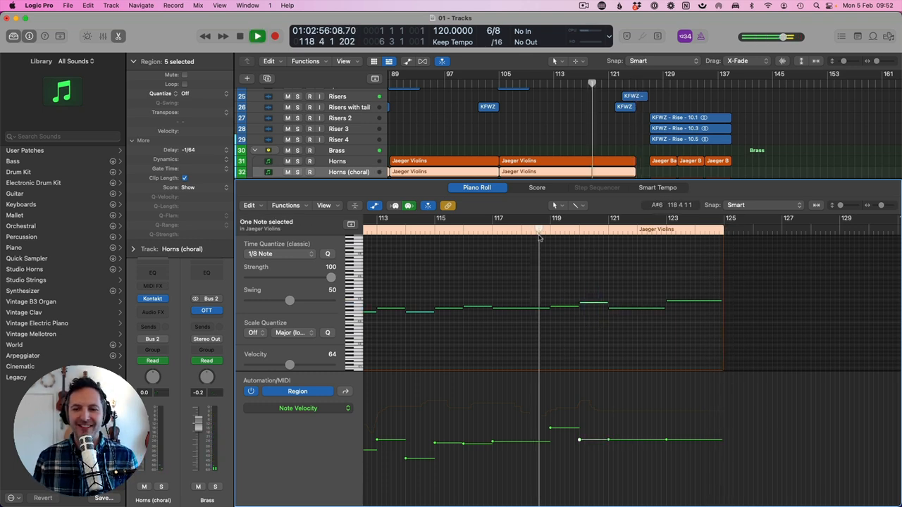
{"action": "key", "text": "space"}
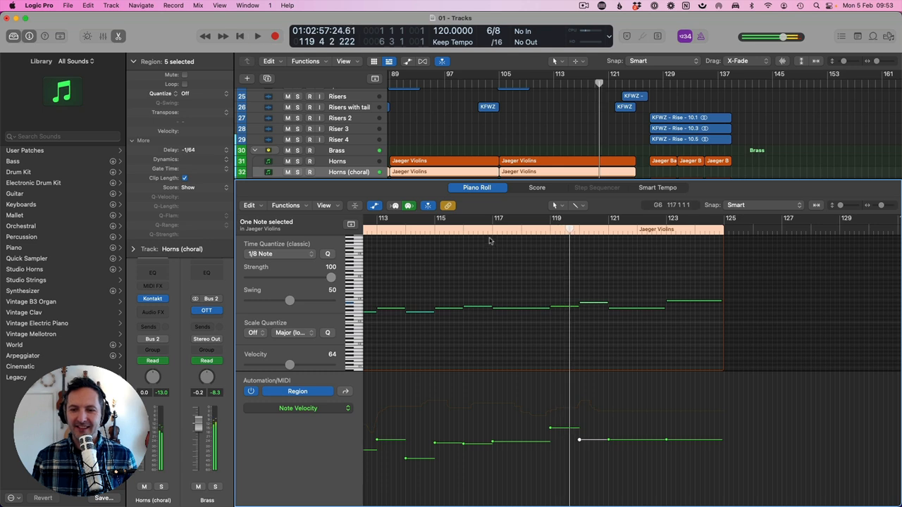
{"action": "left_click_drag", "start_coordinate": [591, 306], "coordinate": [590, 313]}
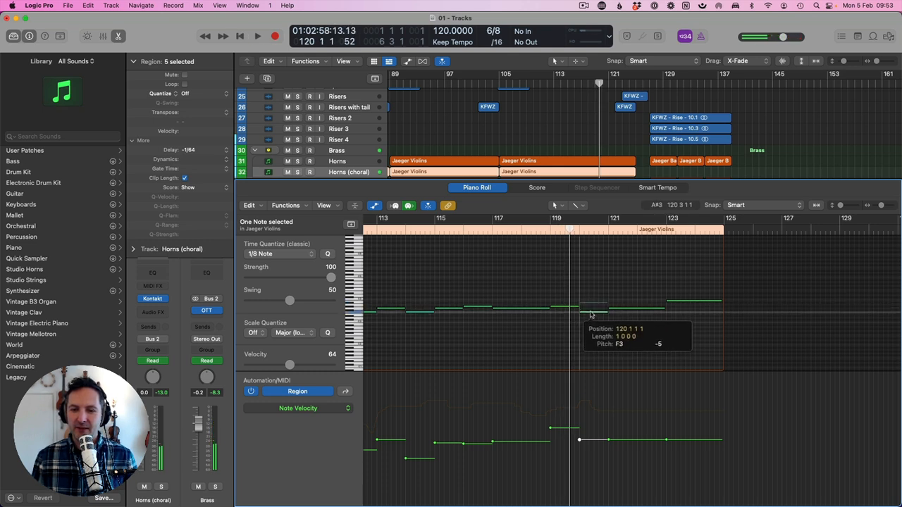
{"action": "left_click", "coordinate": [547, 231]}
{"action": "key", "text": "space"}
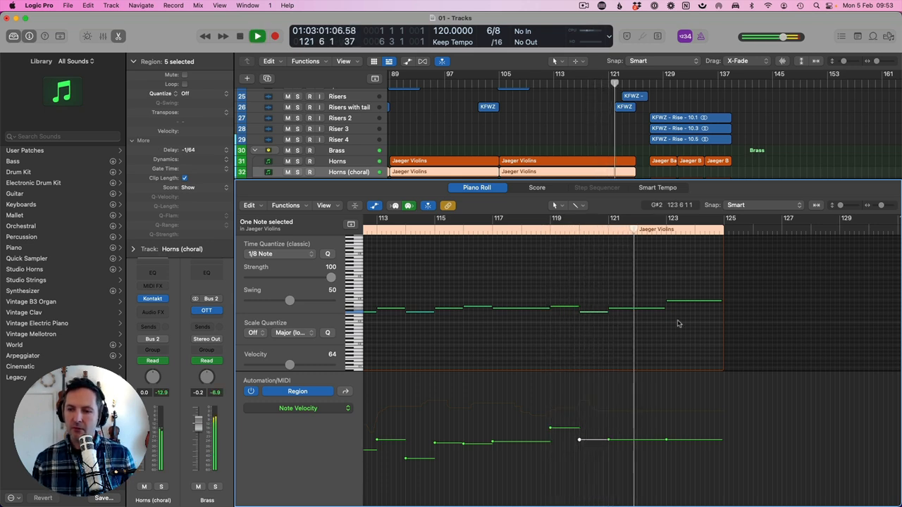
{"action": "key", "text": "space"}
Make the Horns (choral) note at bar 122 separate again, pitched slightly above the bar 121 note, and play the passage.
{"action": "mouse_move", "coordinate": [663, 309]}
{"action": "left_mouse_down"}
{"action": "mouse_move", "coordinate": [617, 312]}
{"action": "mouse_move", "coordinate": [646, 310]}
{"action": "left_mouse_up"}
{"action": "left_click", "coordinate": [570, 231]}
{"action": "key", "text": "space"}
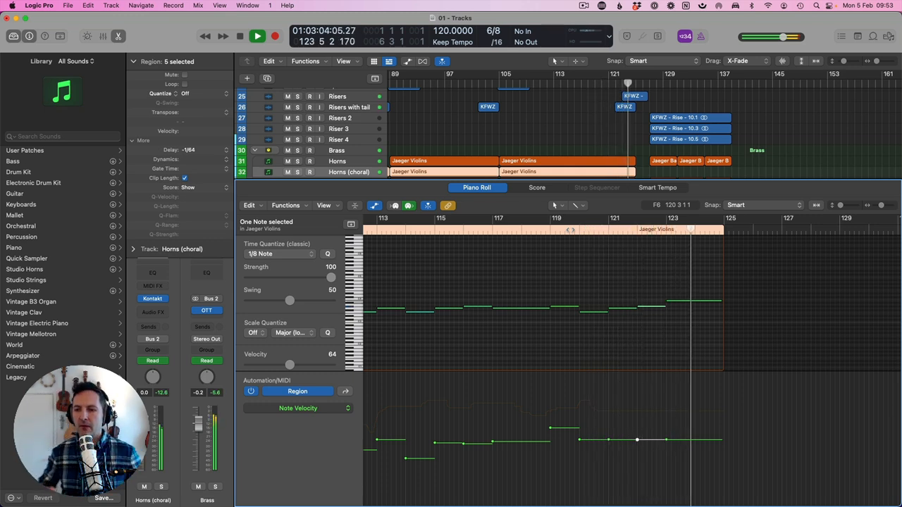
{"action": "key", "text": "space"}
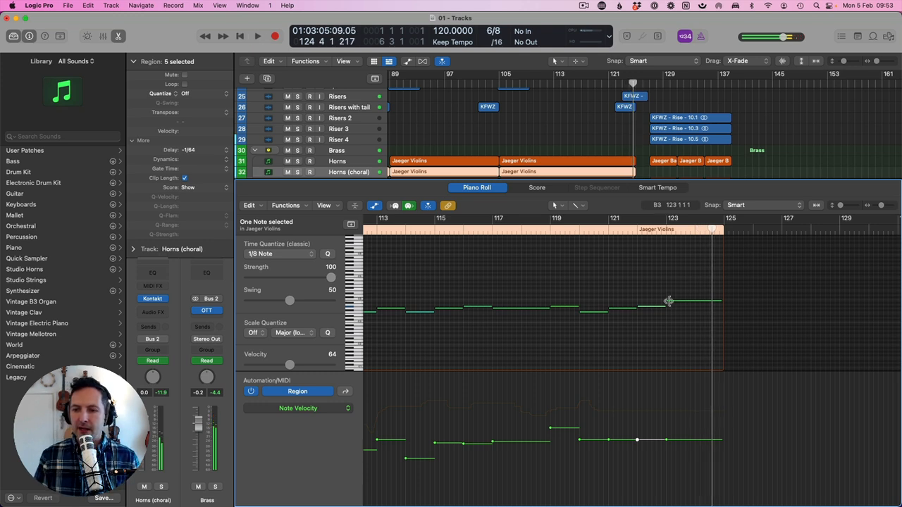
Split the held Horns (choral) note into bars 123 and 124, lower the bar 123 note slightly, and play through to bar 128.
{"action": "left_click_drag", "start_coordinate": [668, 302], "coordinate": [635, 311]}
{"action": "left_click", "coordinate": [575, 231]}
{"action": "key", "text": "space"}
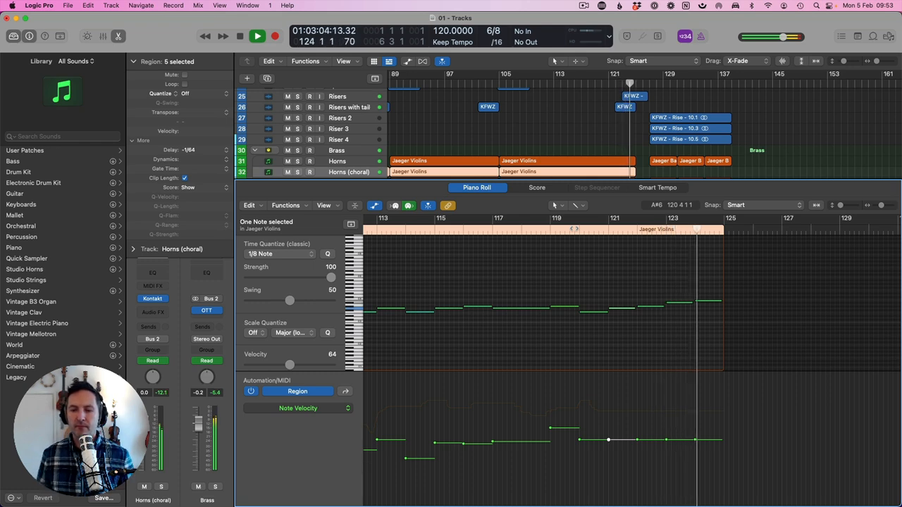
{"action": "key", "text": "p"}
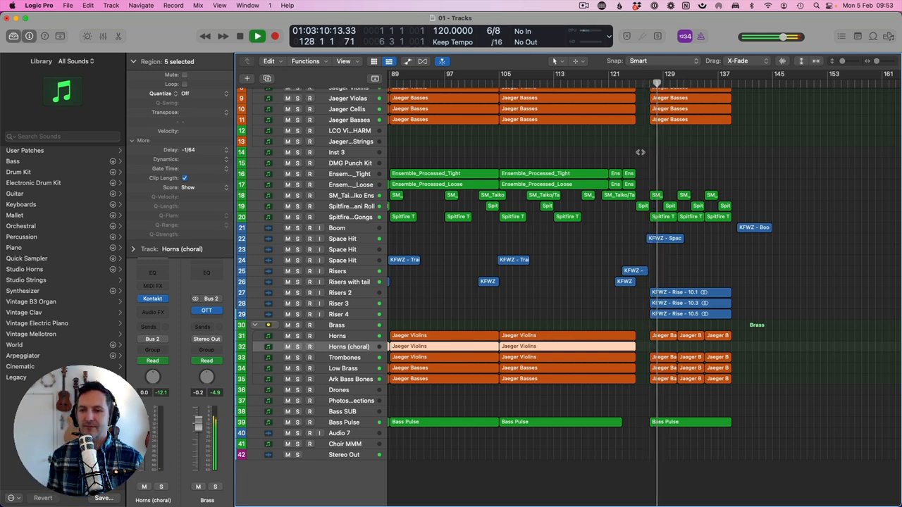
{"action": "key", "text": "space"}
Open the three Trombones regions from bar 127 together with the preceding Trombones region, and fit them all in the Piano Roll.
{"action": "double_click", "coordinate": [659, 358]}
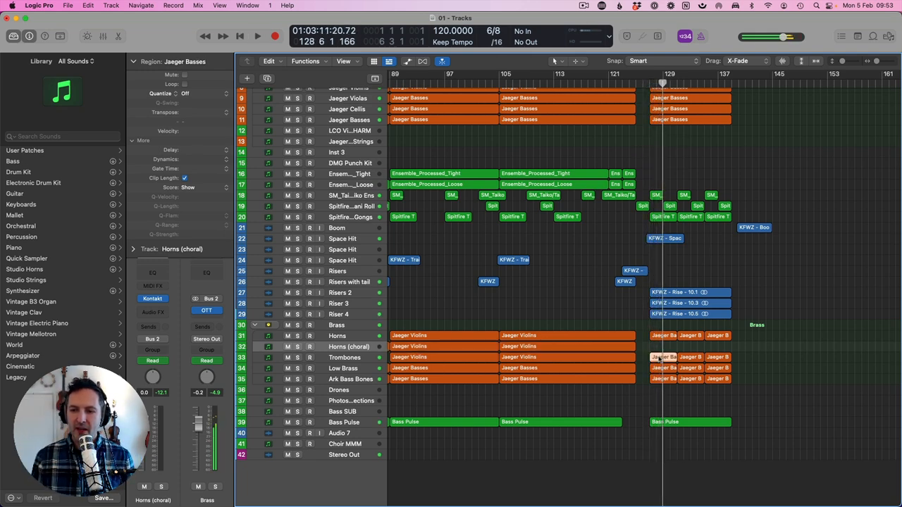
{"action": "left_click", "coordinate": [821, 283]}
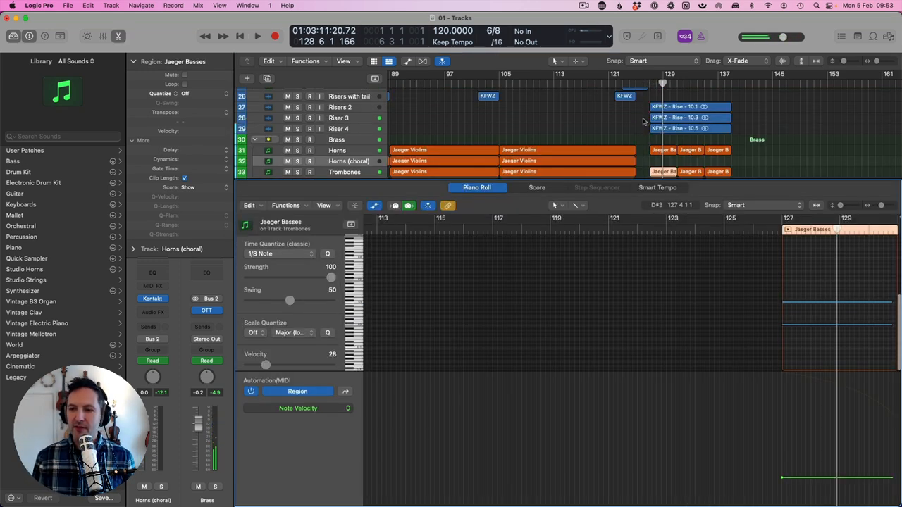
{"action": "left_click", "coordinate": [691, 172], "text": "shift"}
{"action": "left_click", "coordinate": [726, 172], "text": "shift"}
{"action": "left_click", "coordinate": [499, 338]}
{"action": "key", "text": "z"}
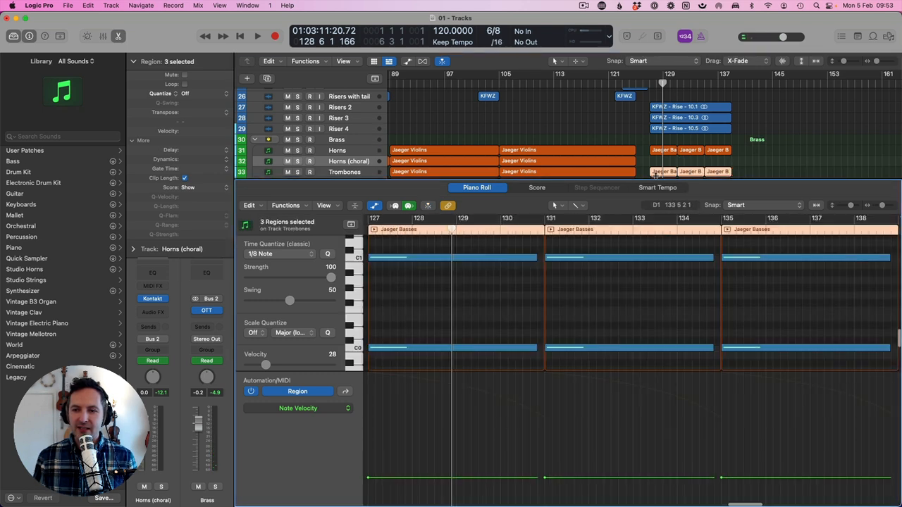
{"action": "left_click", "coordinate": [620, 171], "text": "shift"}
{"action": "key", "text": "z"}
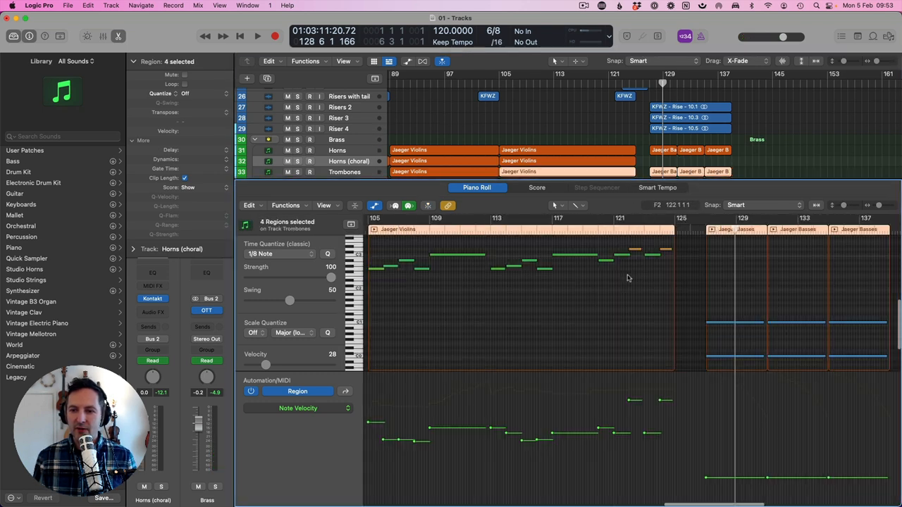
Raise the Trombones notes at bar 127 by two octaves and those at bar 131 by one octave, and play back from bar 125.
{"action": "left_click", "coordinate": [663, 248]}
{"action": "left_click_drag", "start_coordinate": [727, 314], "coordinate": [736, 362]}
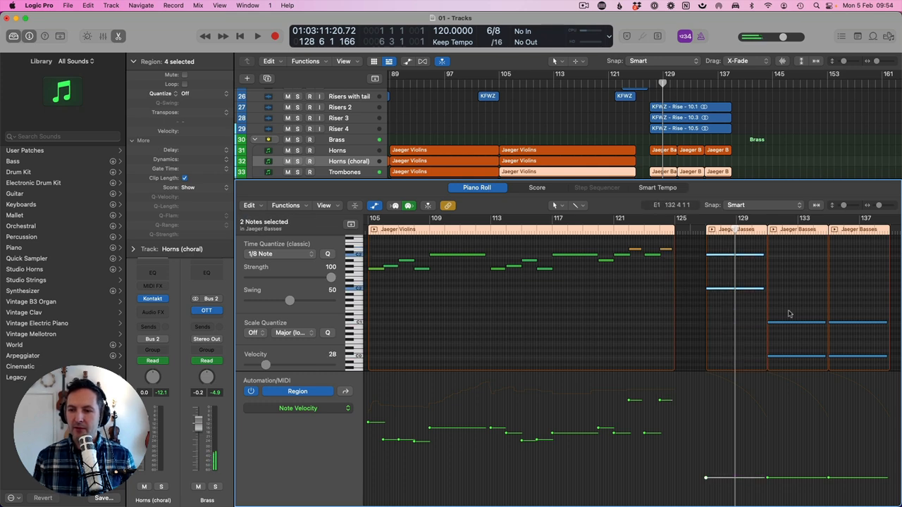
{"action": "left_click_drag", "start_coordinate": [790, 314], "coordinate": [803, 365]}
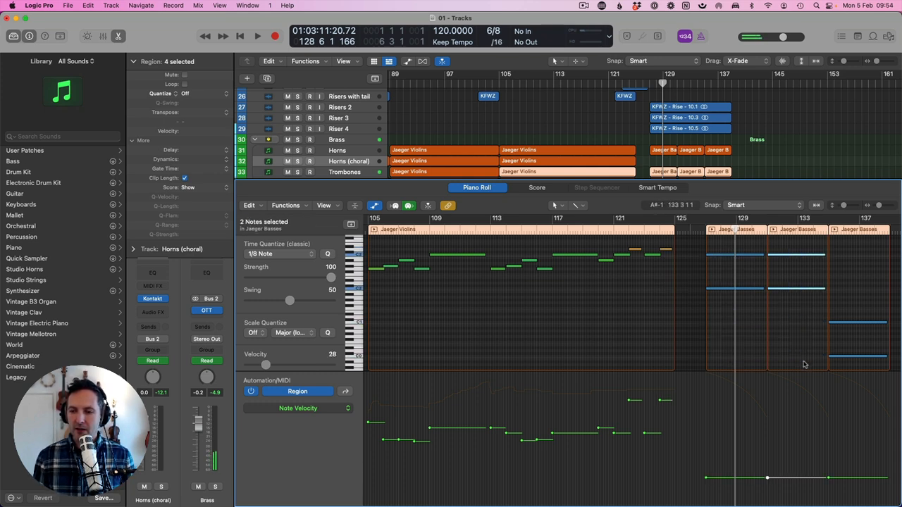
{"action": "left_click", "coordinate": [644, 82]}
{"action": "key", "text": "space"}
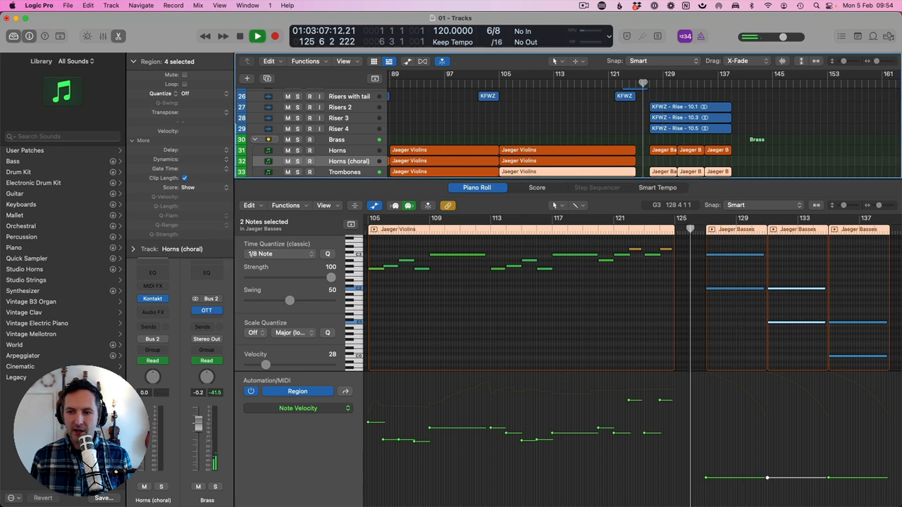
{"action": "key", "text": "p"}
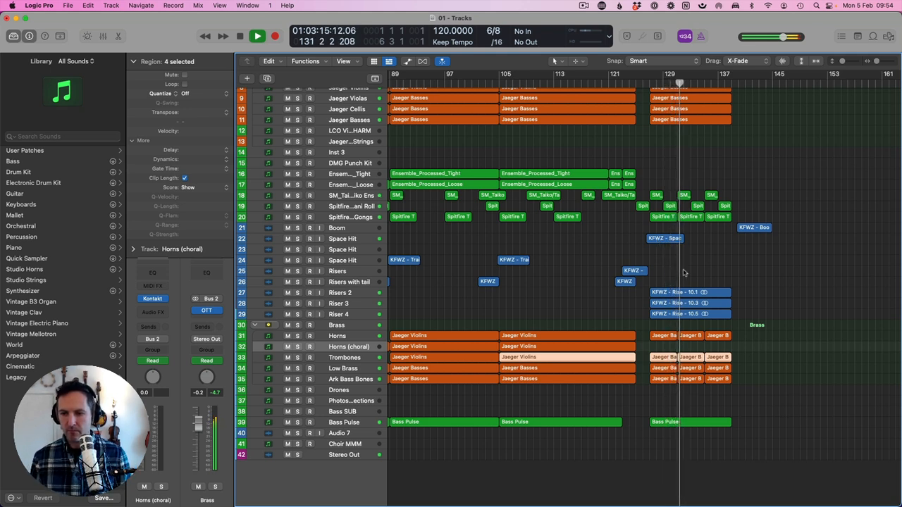
{"action": "key", "text": "space"}
Join the three Trombones regions from bar 127 into one region and fit all its notes in the Piano Roll.
{"action": "left_click", "coordinate": [674, 351]}
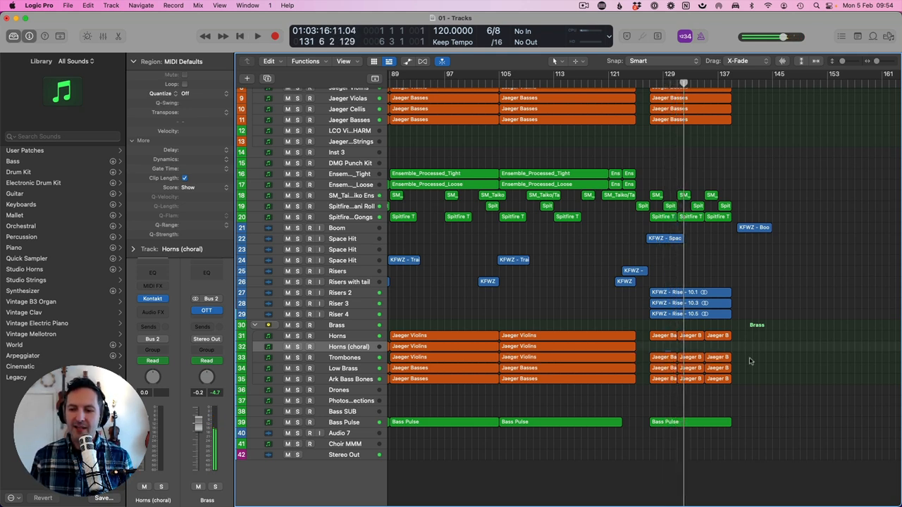
{"action": "left_click_drag", "start_coordinate": [750, 362], "coordinate": [753, 362]}
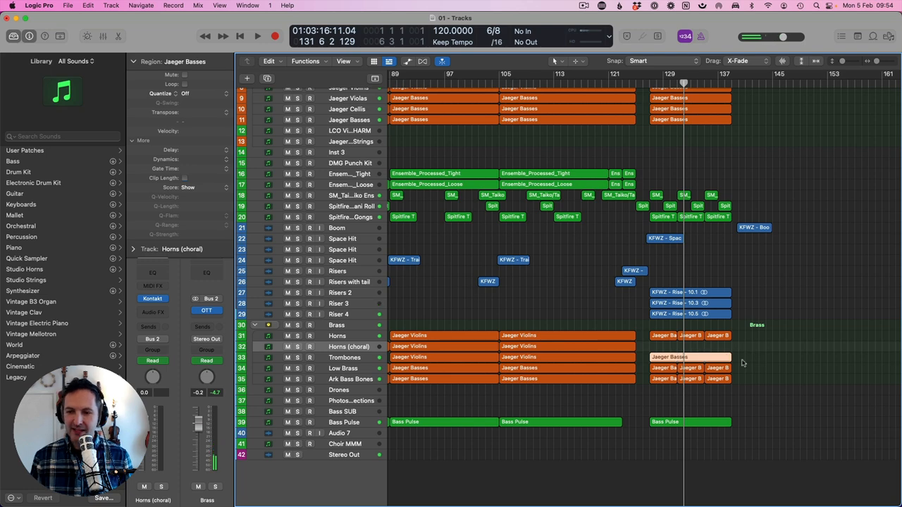
{"action": "double_click", "coordinate": [710, 361]}
{"action": "key", "text": "z"}
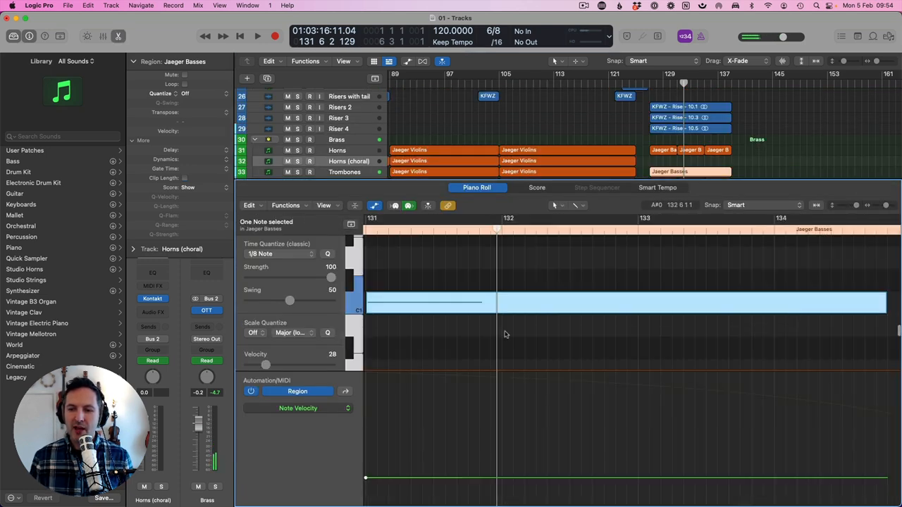
{"action": "left_click", "coordinate": [390, 337]}
{"action": "key", "text": "z"}
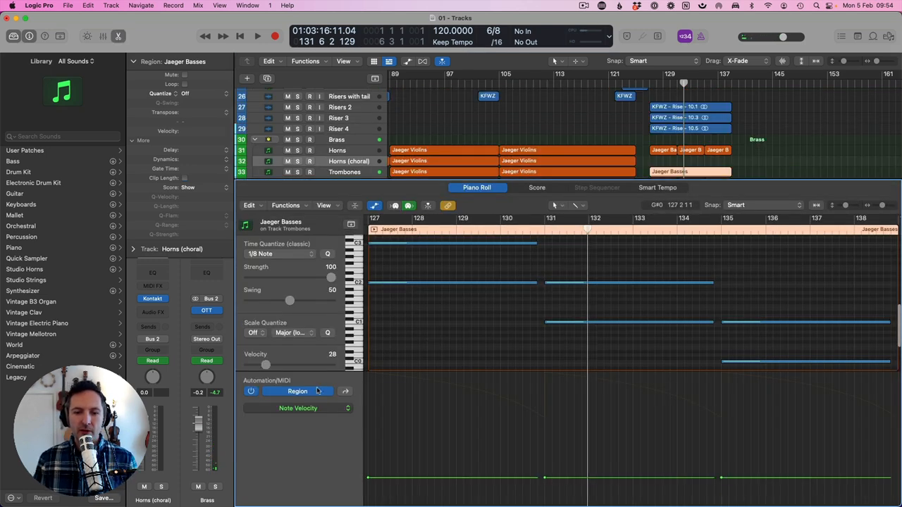
Show the Trombones' Modulation automation and reshape it to dip to 73 at bar 129 and 80 at bar 133, each rising back to 127.
{"action": "left_click", "coordinate": [343, 392]}
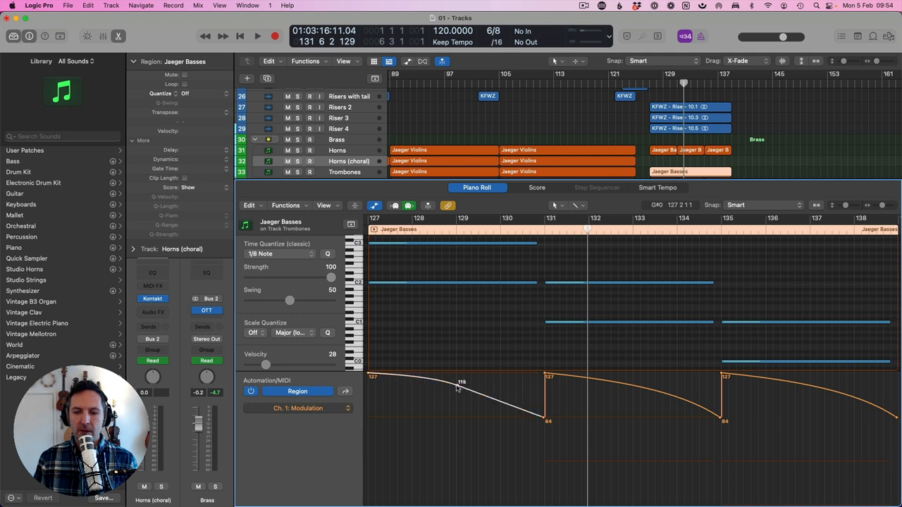
{"action": "left_click_drag", "start_coordinate": [457, 387], "coordinate": [458, 429]}
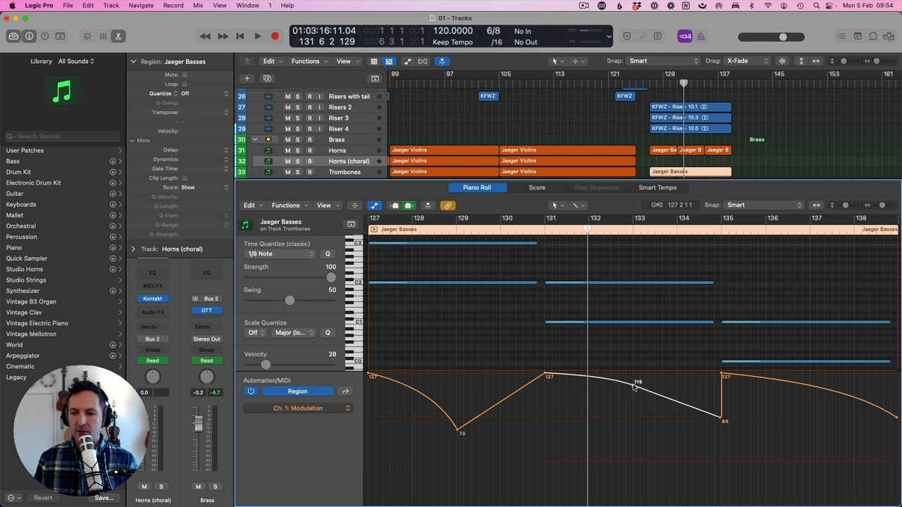
{"action": "left_click_drag", "start_coordinate": [634, 386], "coordinate": [633, 421]}
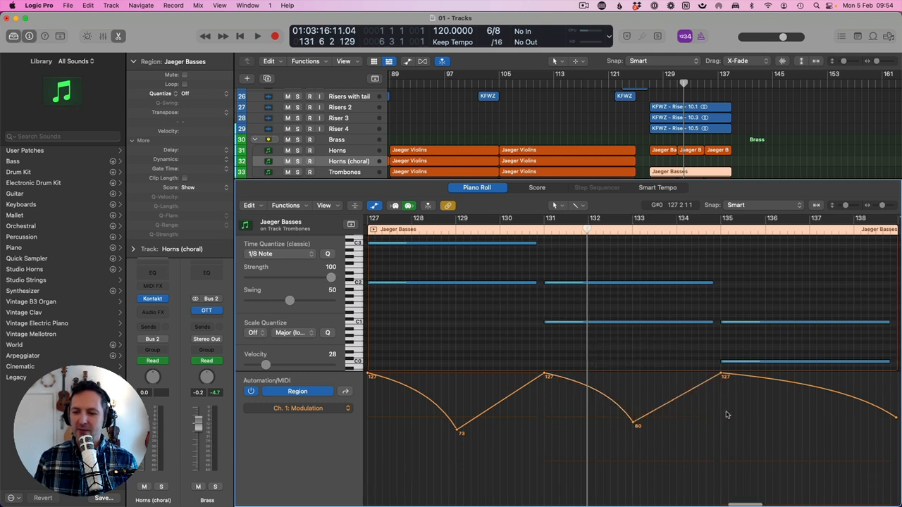
Lower the Trombones' Modulation point at bar 137 to 79 and raise the point at the end of the region to 127.
{"action": "scroll", "coordinate": [729, 412], "scroll_direction": "right", "scroll_amount": 3}
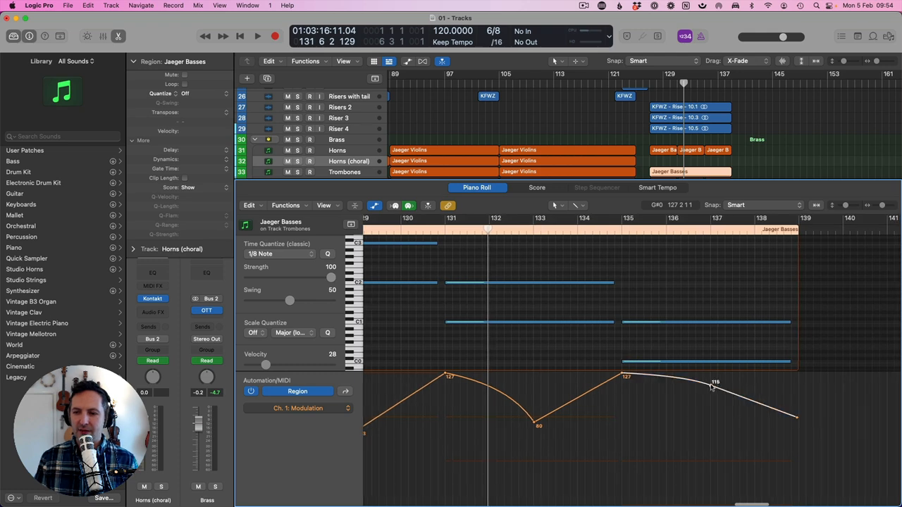
{"action": "scroll", "coordinate": [713, 390], "scroll_direction": "left", "scroll_amount": 10}
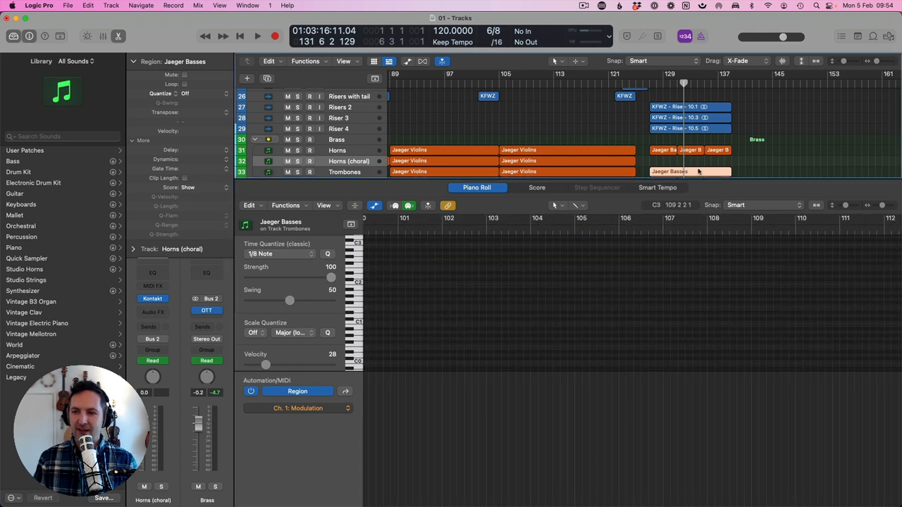
{"action": "key", "text": "e"}
{"action": "key", "text": "e"}
{"action": "scroll", "coordinate": [705, 318], "scroll_direction": "right", "scroll_amount": 8}
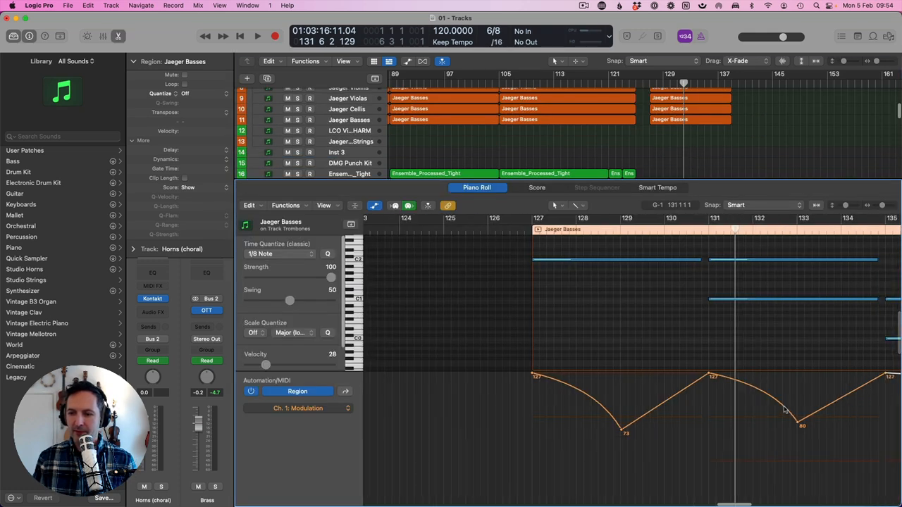
{"action": "left_click_drag", "start_coordinate": [703, 388], "coordinate": [703, 410]}
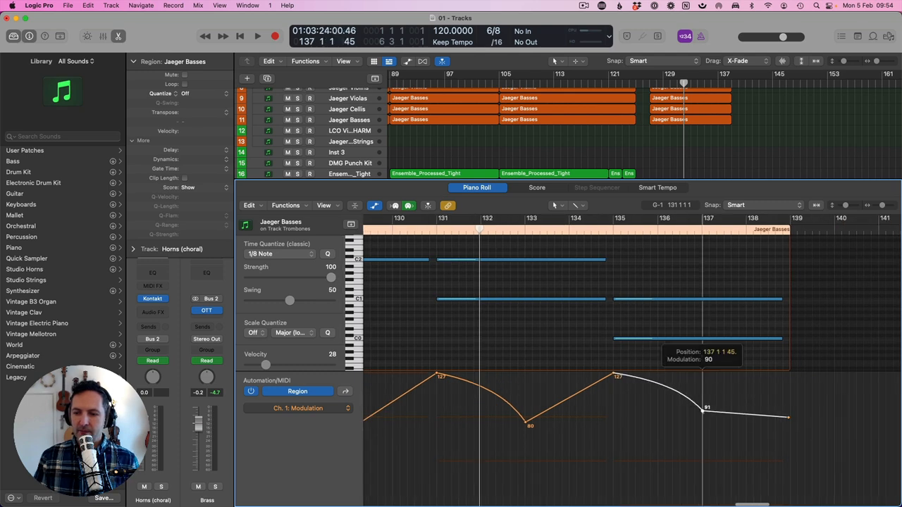
{"action": "left_click_drag", "start_coordinate": [788, 418], "coordinate": [788, 412]}
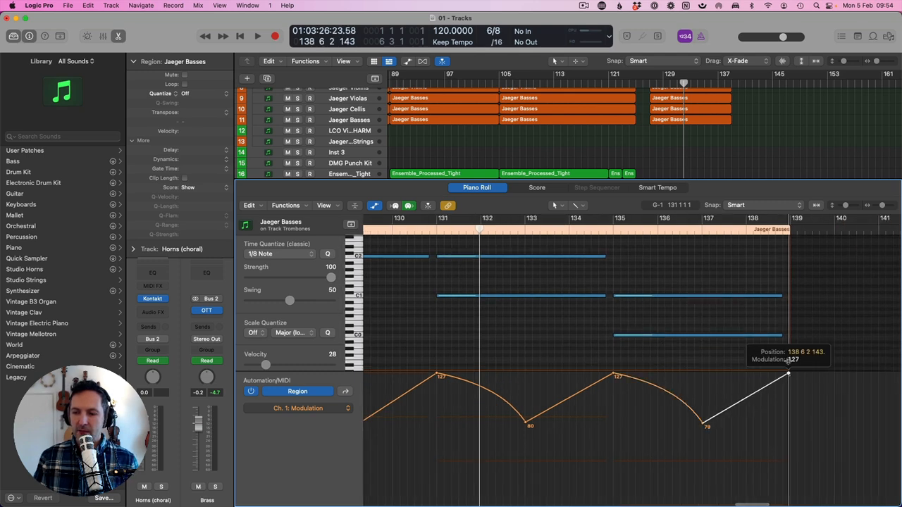
Open the Horns region from bar 127 and reshape its Modulation automation to dip to 70 at bar 129 and 79 at bar 133.
{"action": "left_click_drag", "start_coordinate": [788, 374], "coordinate": [788, 374]}
{"action": "scroll", "coordinate": [643, 110], "scroll_direction": "up", "scroll_amount": 5}
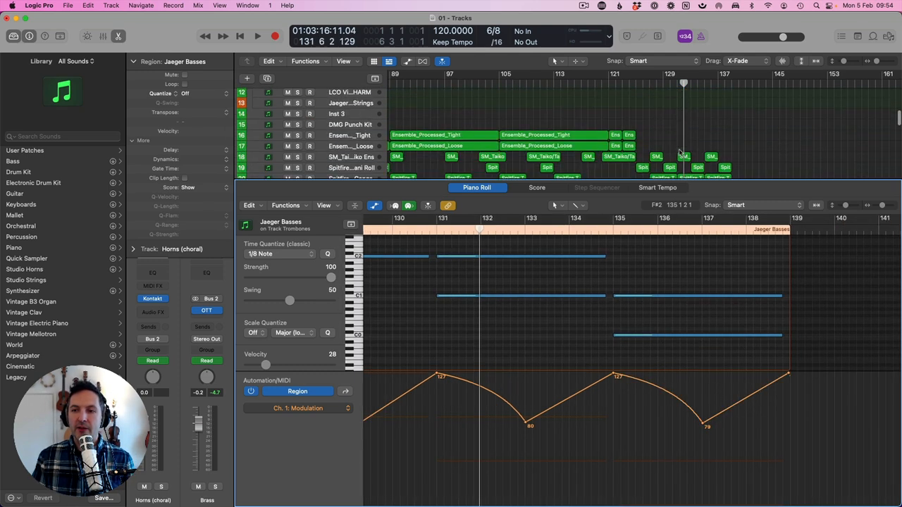
{"action": "scroll", "coordinate": [677, 129], "scroll_direction": "down", "scroll_amount": 10}
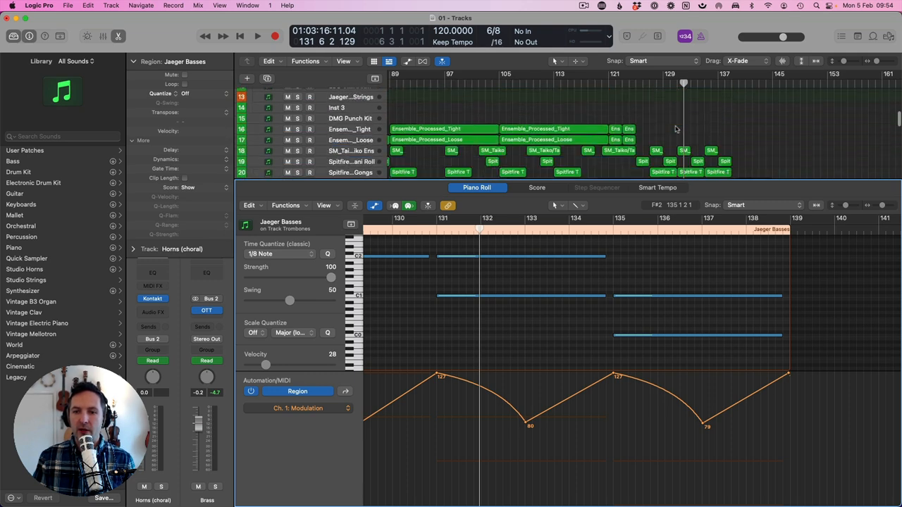
{"action": "left_click", "coordinate": [661, 129]}
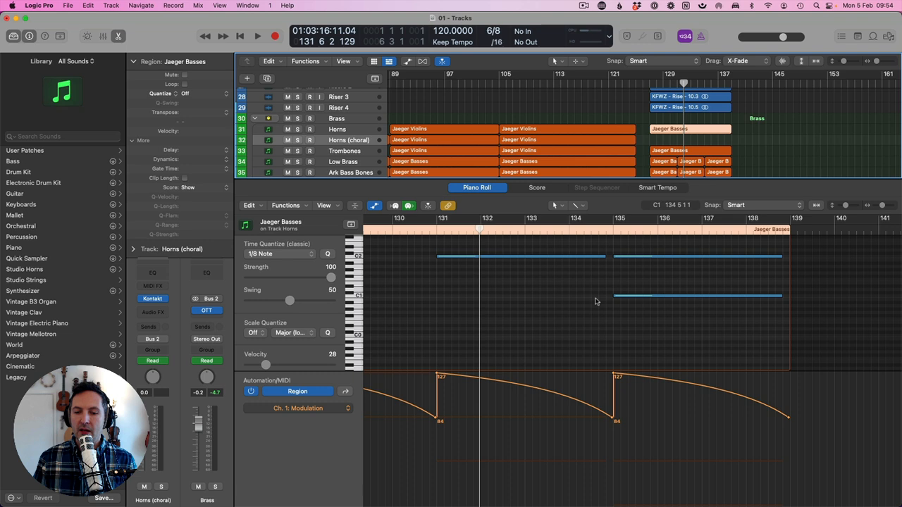
{"action": "scroll", "coordinate": [424, 401], "scroll_direction": "left", "scroll_amount": 3}
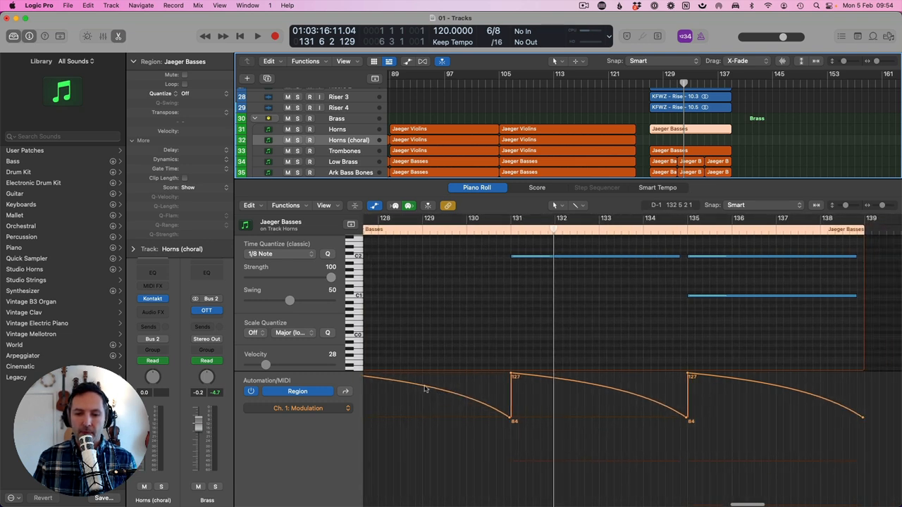
{"action": "left_click_drag", "start_coordinate": [424, 389], "coordinate": [424, 425]}
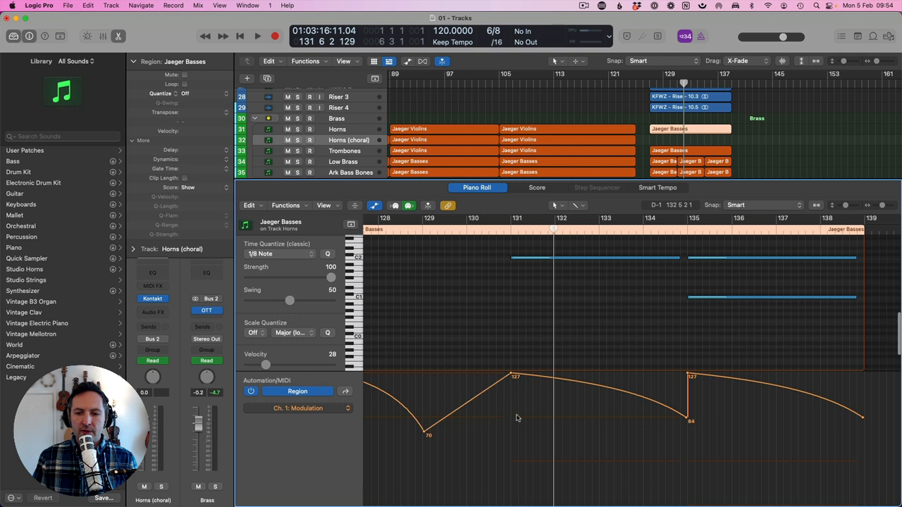
{"action": "left_click_drag", "start_coordinate": [601, 385], "coordinate": [600, 417]}
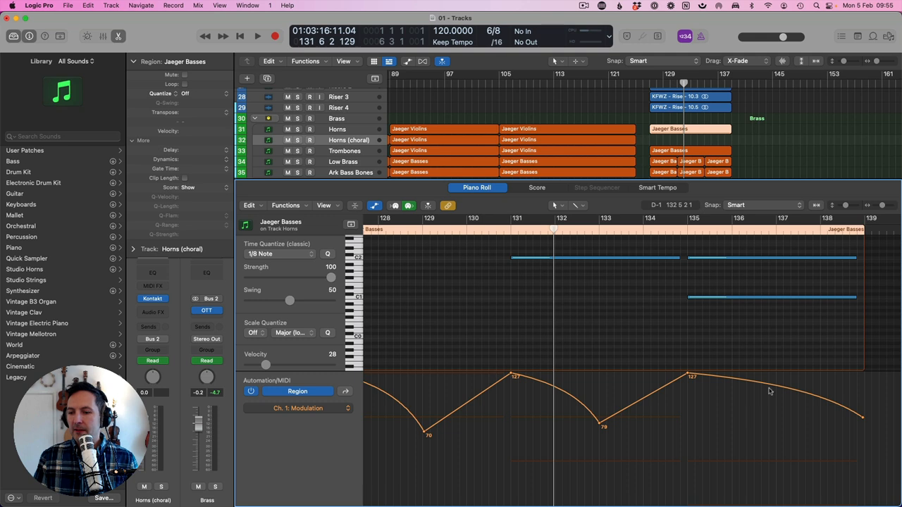
Lower the Horns' Modulation to 78 at bar 137 and raise the point at the end of the region to 127.
{"action": "left_click_drag", "start_coordinate": [777, 387], "coordinate": [779, 427]}
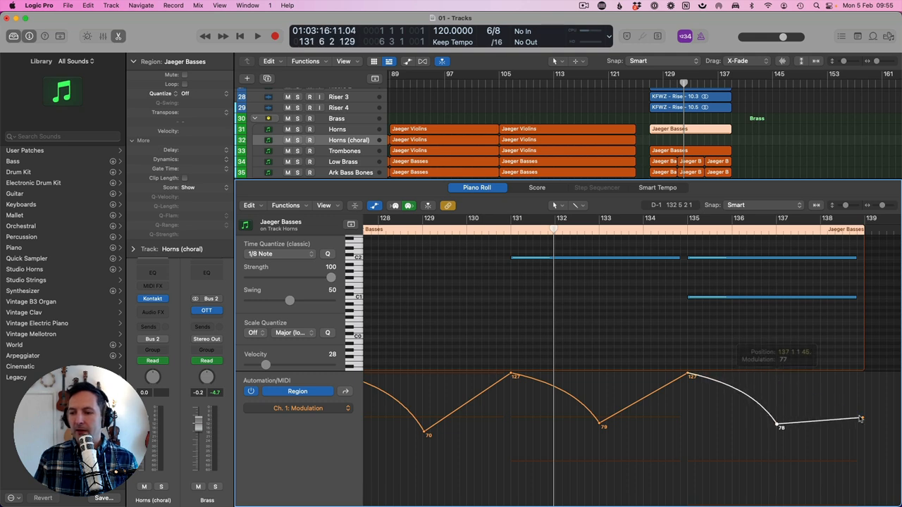
{"action": "left_click_drag", "start_coordinate": [865, 421], "coordinate": [865, 388]}
{"action": "left_click_drag", "start_coordinate": [871, 320], "coordinate": [871, 320]}
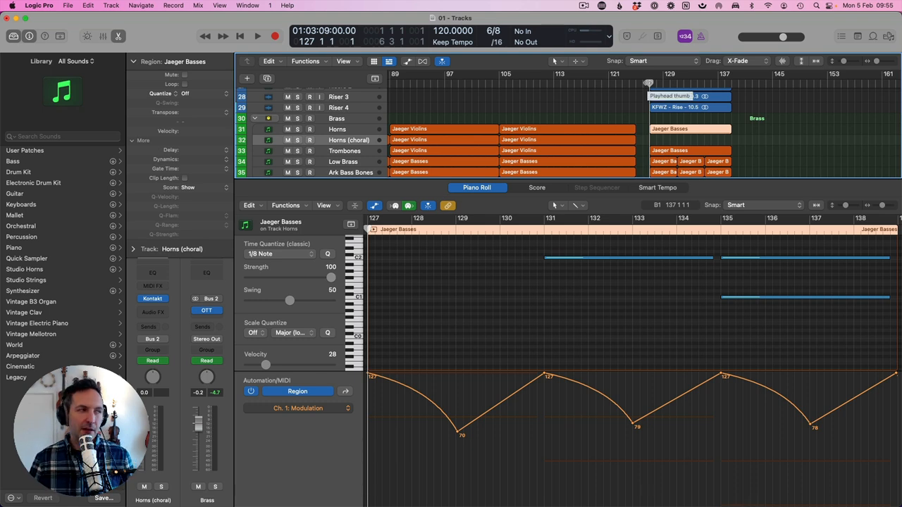
Play back the horn swells from bar 126, close the Piano Roll and clear the region selection.
{"action": "key", "text": "space"}
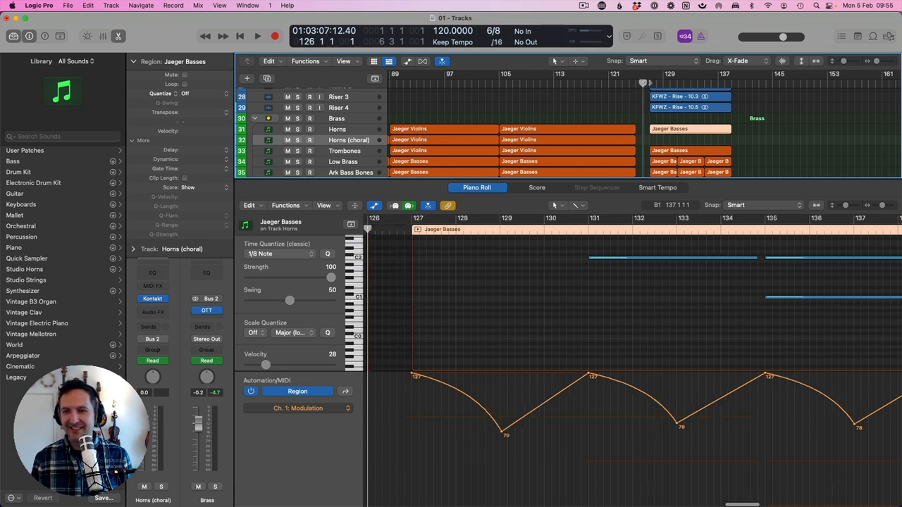
{"action": "key", "text": "space"}
{"action": "key", "text": "space"}
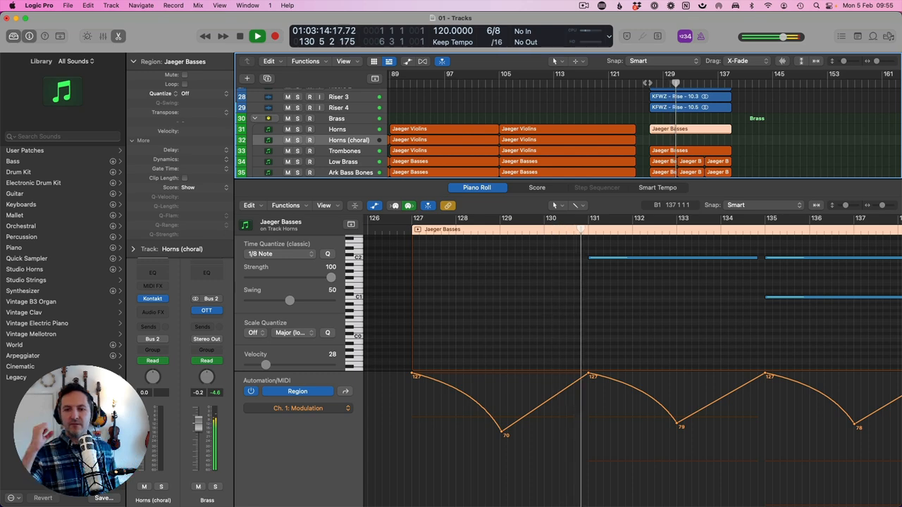
{"action": "key", "text": "p"}
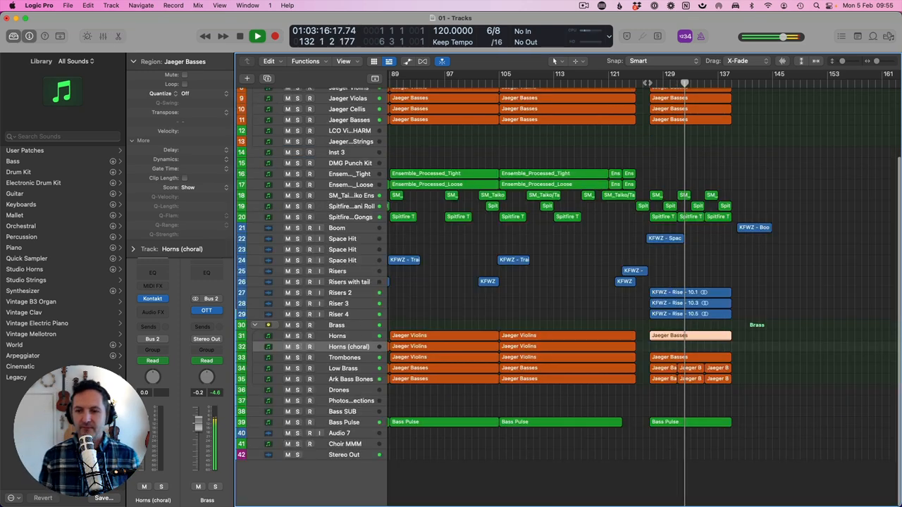
{"action": "left_click", "coordinate": [644, 152]}
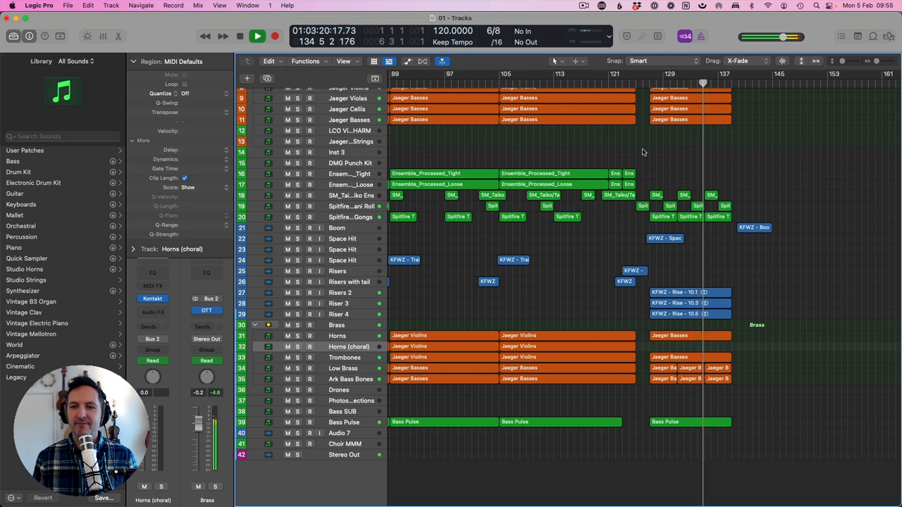
Fit the whole arrangement in view and play back from bar 73 and from around bar 89.
{"action": "key", "text": "z"}
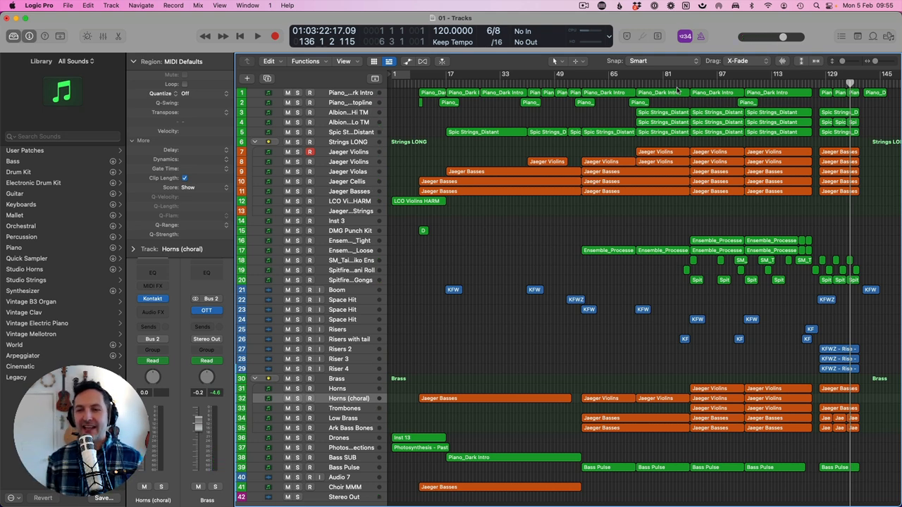
{"action": "left_click", "coordinate": [637, 79]}
{"action": "key", "text": "space"}
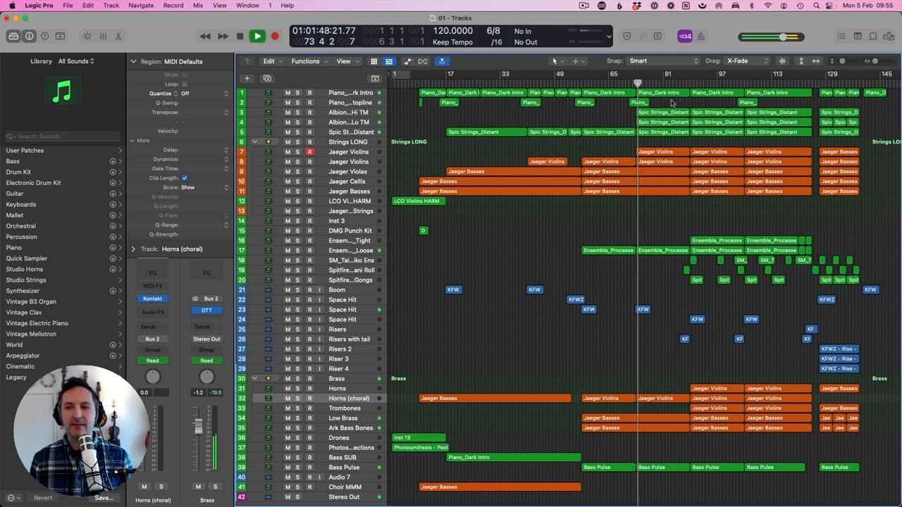
{"action": "key", "text": "space"}
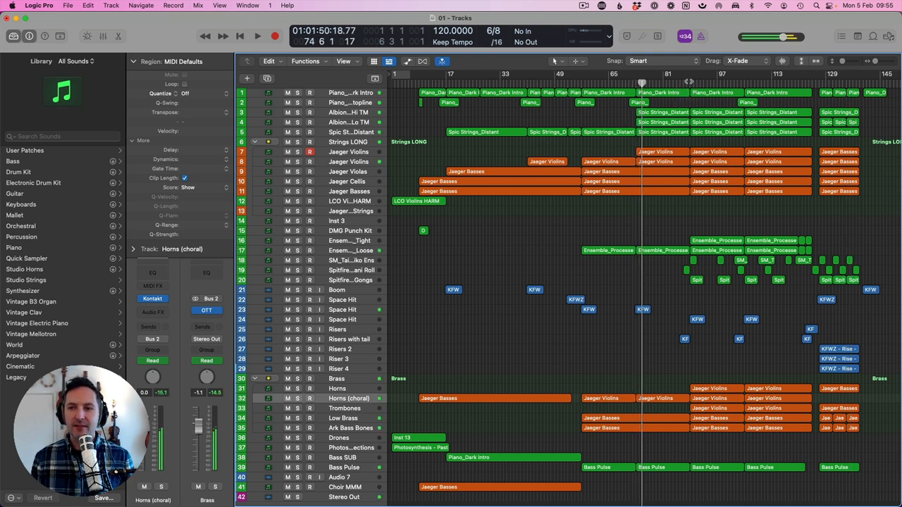
{"action": "left_click", "coordinate": [688, 80]}
{"action": "key", "text": "space"}
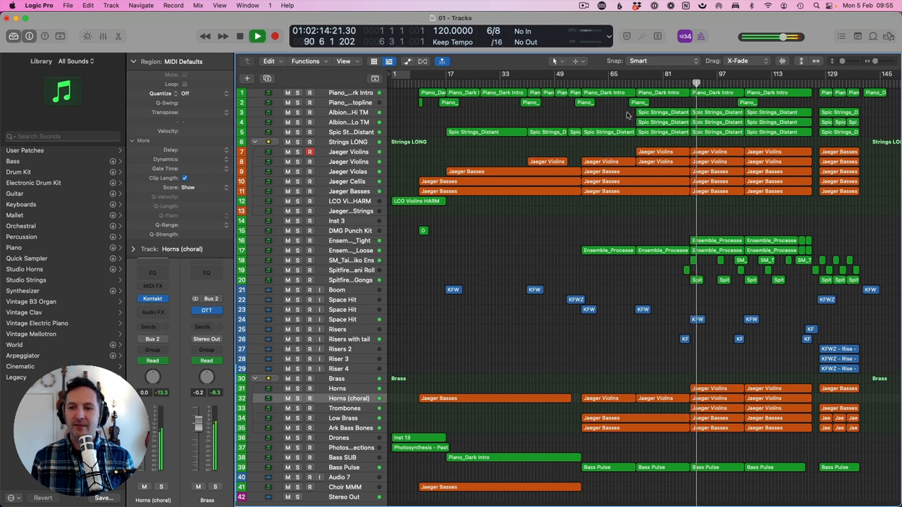
Open the three Albion Strings Hi TM regions between bars 73 and 125 together in the Piano Roll and select the notes from bar 105.
{"action": "left_click_drag", "start_coordinate": [625, 111], "coordinate": [808, 113]}
{"action": "key", "text": "p"}
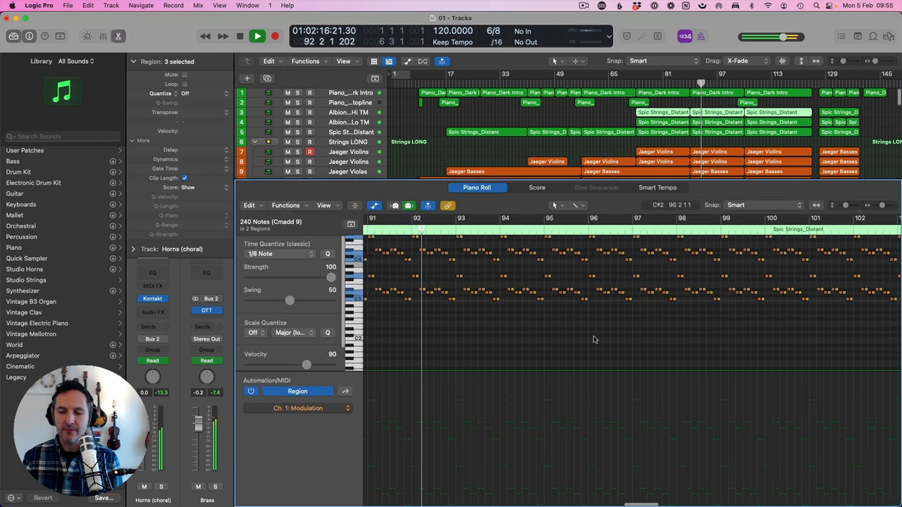
{"action": "key", "text": "z"}
{"action": "key", "text": "space"}
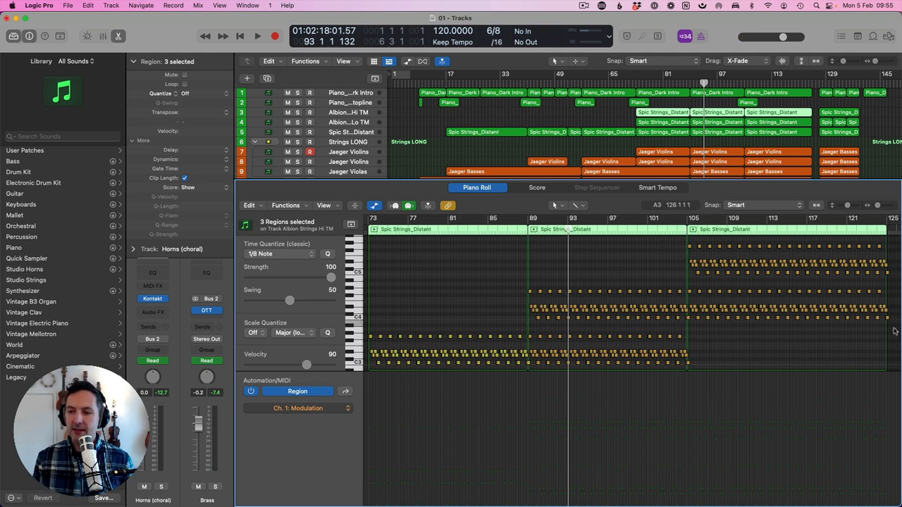
{"action": "left_click_drag", "start_coordinate": [895, 331], "coordinate": [697, 244]}
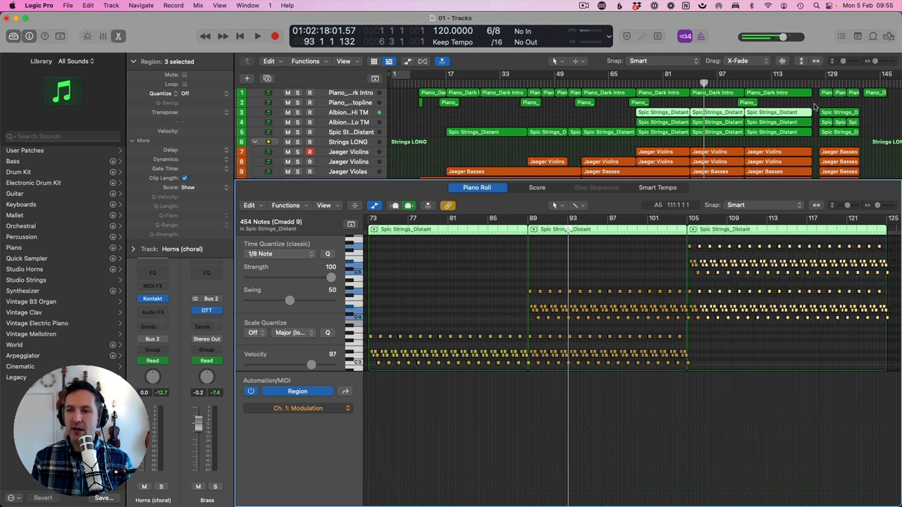
Raise the note velocities of the Albion Strings Hi TM regions, to 109 in the bar 105 region and 103 in the bar 89 region.
{"action": "left_click", "coordinate": [797, 112]}
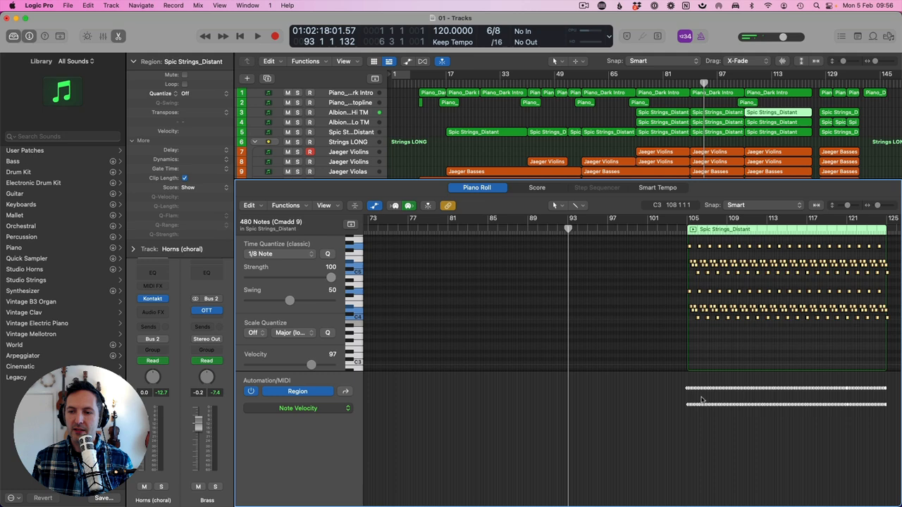
{"action": "left_click_drag", "start_coordinate": [692, 389], "coordinate": [693, 374]}
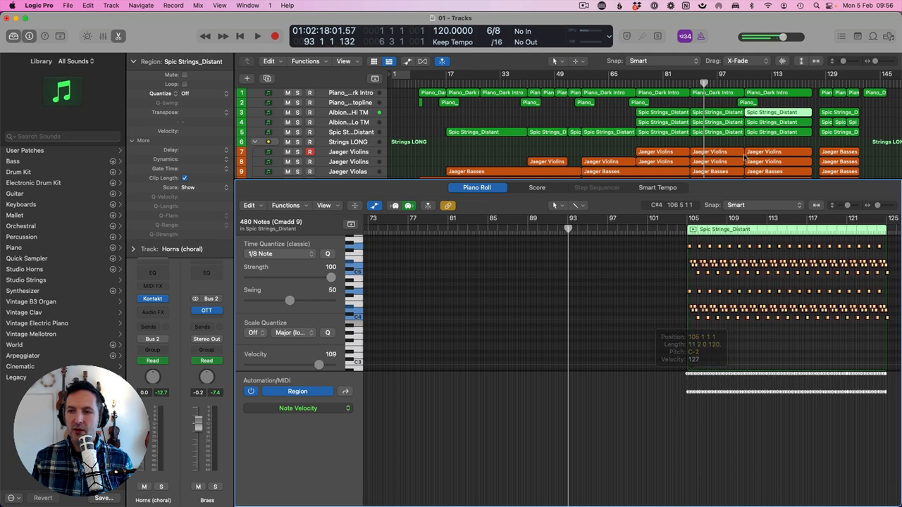
{"action": "left_click", "coordinate": [724, 114]}
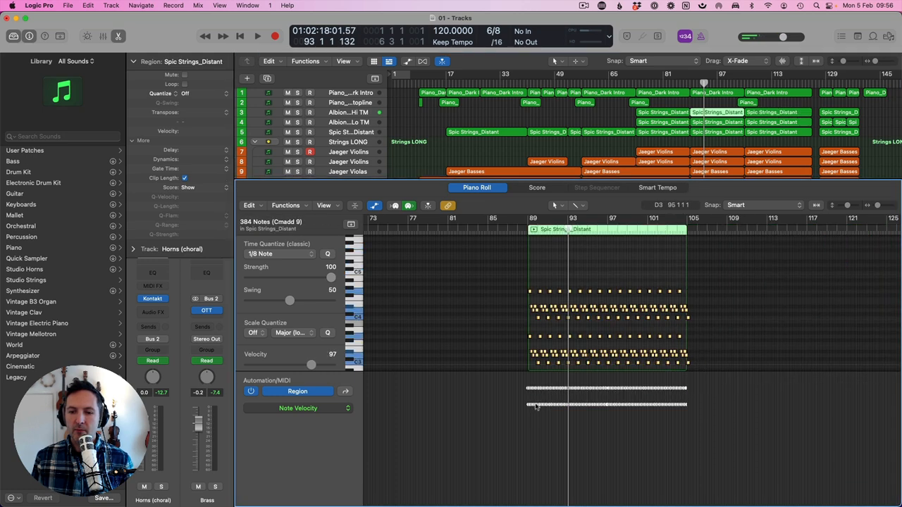
{"action": "left_click_drag", "start_coordinate": [543, 391], "coordinate": [543, 384]}
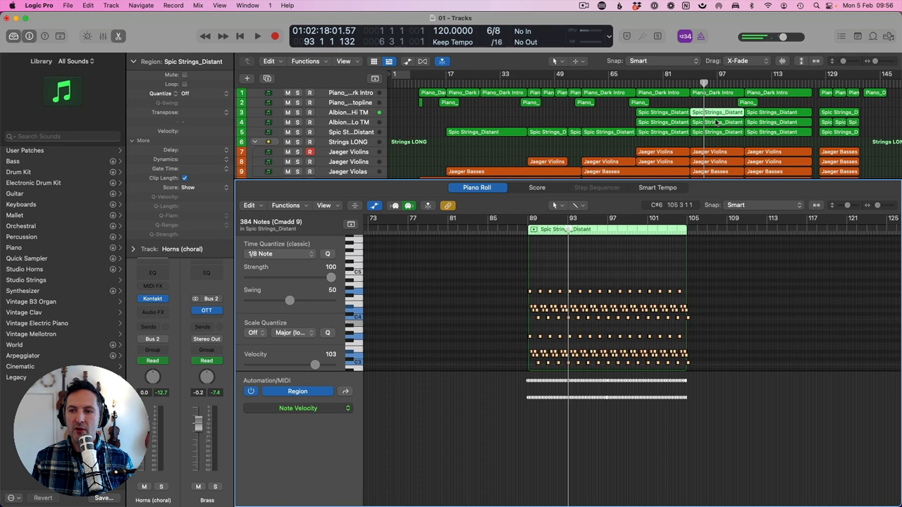
Select all notes in the Albion Strings Lo TM region at bar 89 and set their velocities uniformly to 112.
{"action": "left_click", "coordinate": [764, 123]}
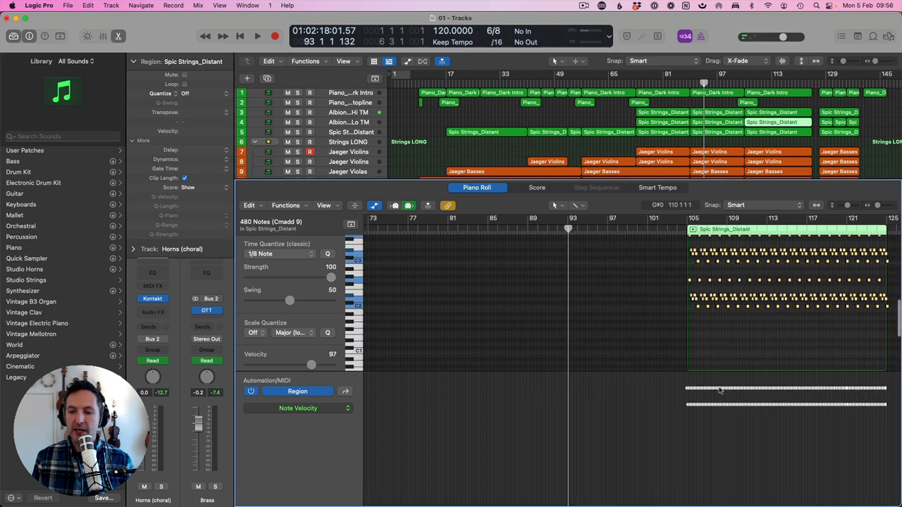
{"action": "left_click", "coordinate": [727, 123]}
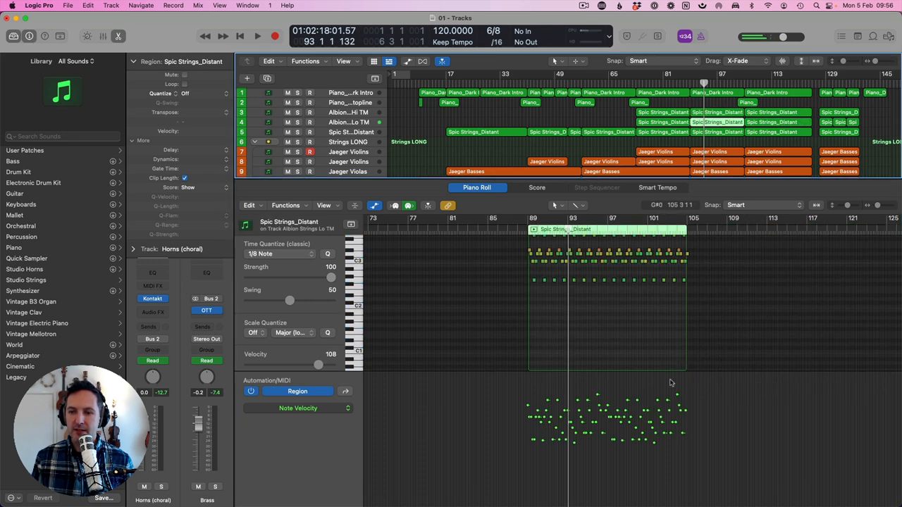
{"action": "key", "text": "super+a"}
{"action": "left_click_drag", "start_coordinate": [566, 421], "coordinate": [566, 406]}
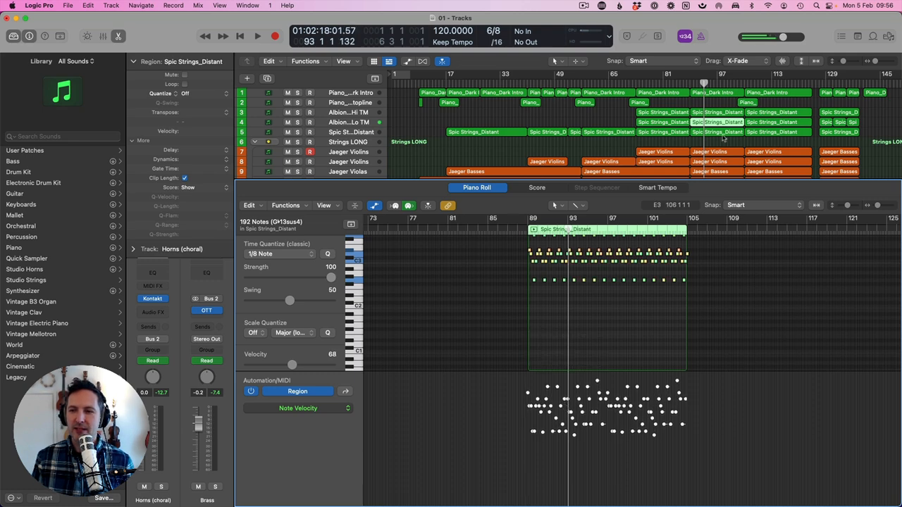
{"action": "left_click", "coordinate": [666, 123]}
{"action": "left_click", "coordinate": [711, 123]}
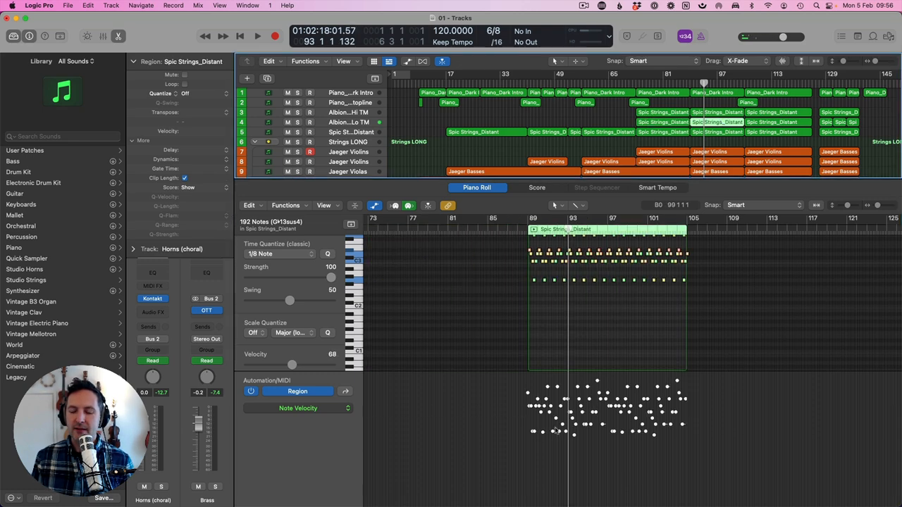
{"action": "left_click_drag", "start_coordinate": [299, 367], "coordinate": [321, 364]}
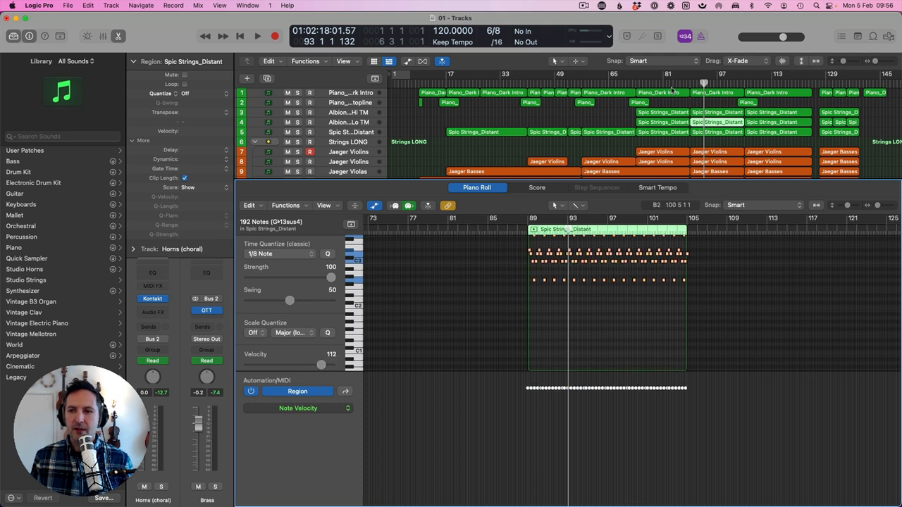
Play back from around bar 84 and inspect the note velocities of the Spic Strings Distant regions at bars 89 and 105.
{"action": "left_click", "coordinate": [675, 83]}
{"action": "key", "text": "space"}
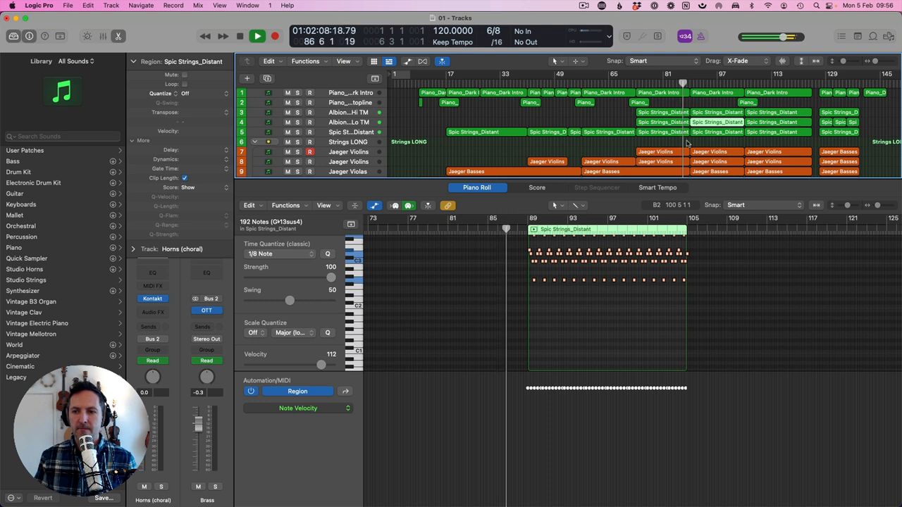
{"action": "left_click", "coordinate": [729, 133]}
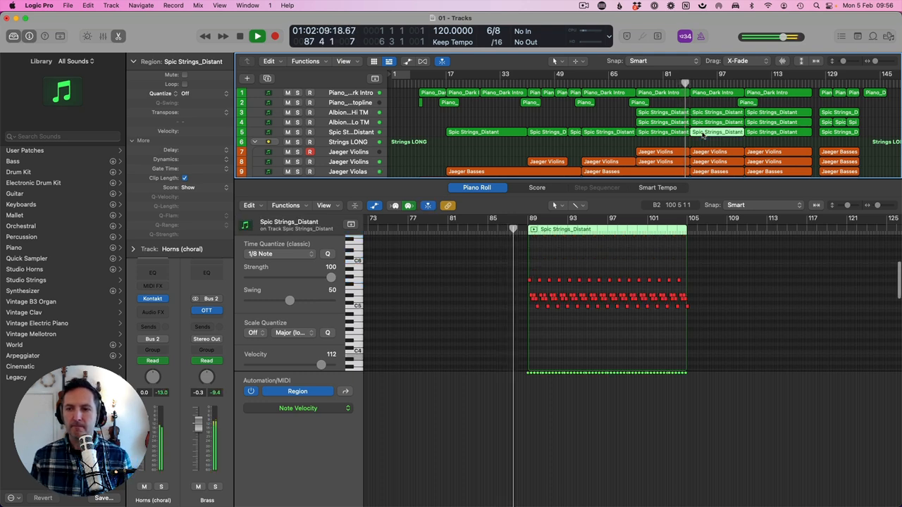
{"action": "left_click", "coordinate": [753, 134]}
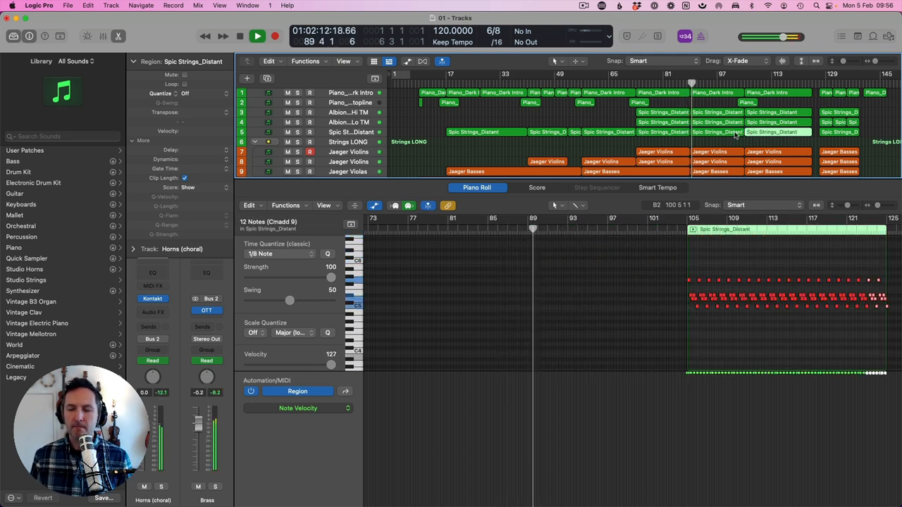
Close the Piano Roll, clear the region selection and play back the arrangement from bar 105.
{"action": "key", "text": "o"}
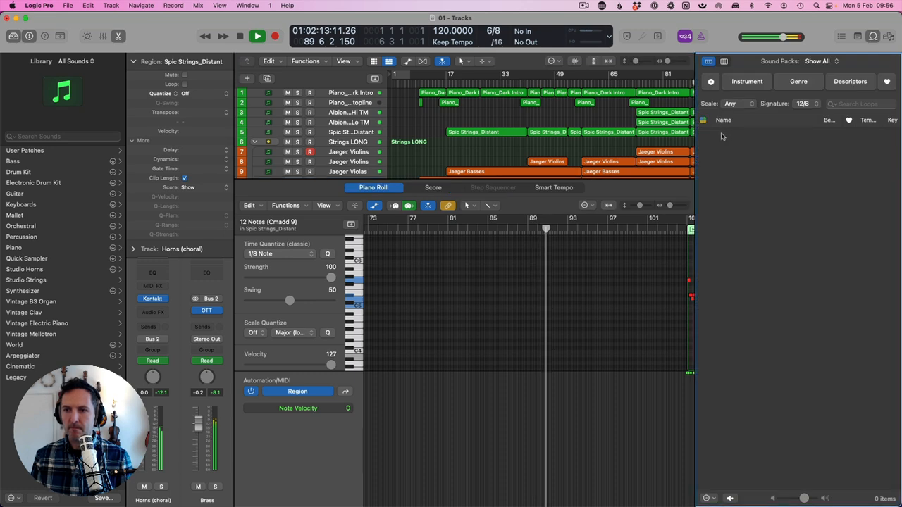
{"action": "key", "text": "o"}
{"action": "key", "text": "p"}
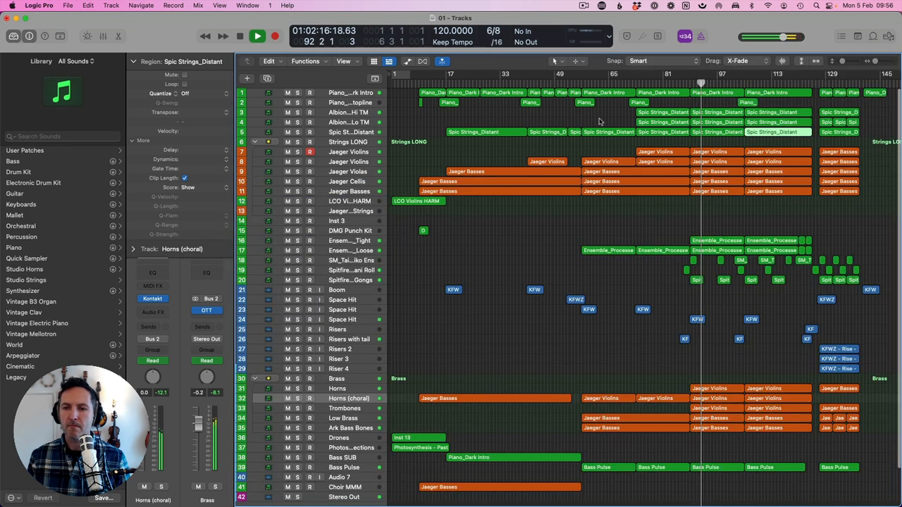
{"action": "left_click", "coordinate": [600, 121]}
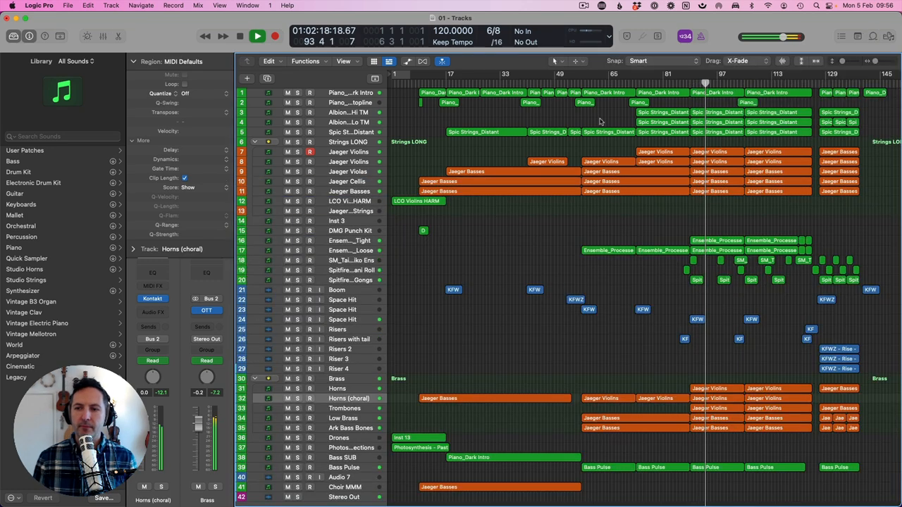
{"action": "key", "text": "space"}
{"action": "left_click", "coordinate": [745, 81]}
{"action": "key", "text": "space"}
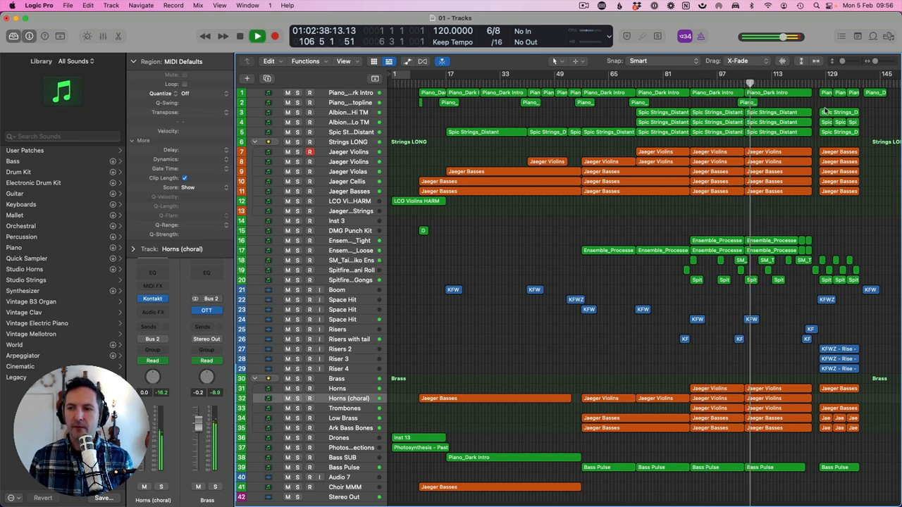
Open the short strings regions from bar 127 on the Albion Hi, Albion Lo and Spic Strings Distant tracks in the Piano Roll.
{"action": "left_click_drag", "start_coordinate": [819, 106], "coordinate": [859, 132]}
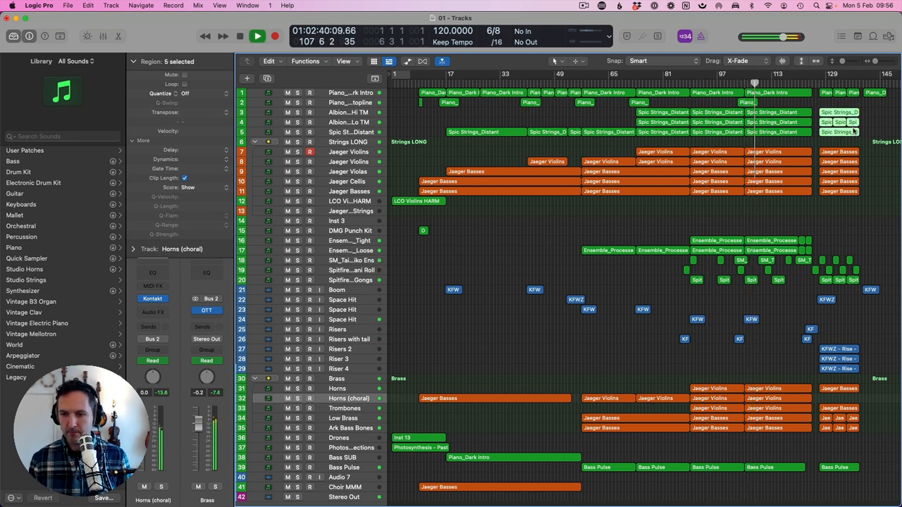
{"action": "key", "text": "p"}
{"action": "left_click", "coordinate": [701, 281]}
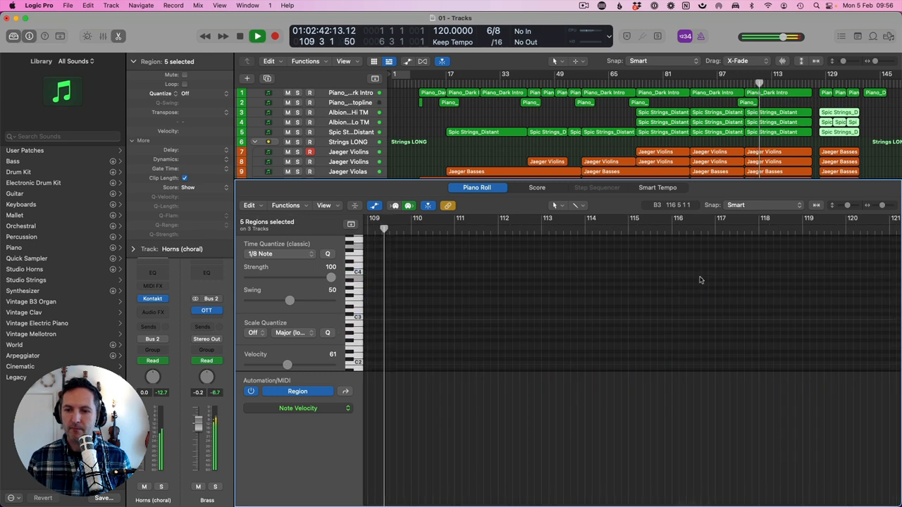
{"action": "key", "text": "z"}
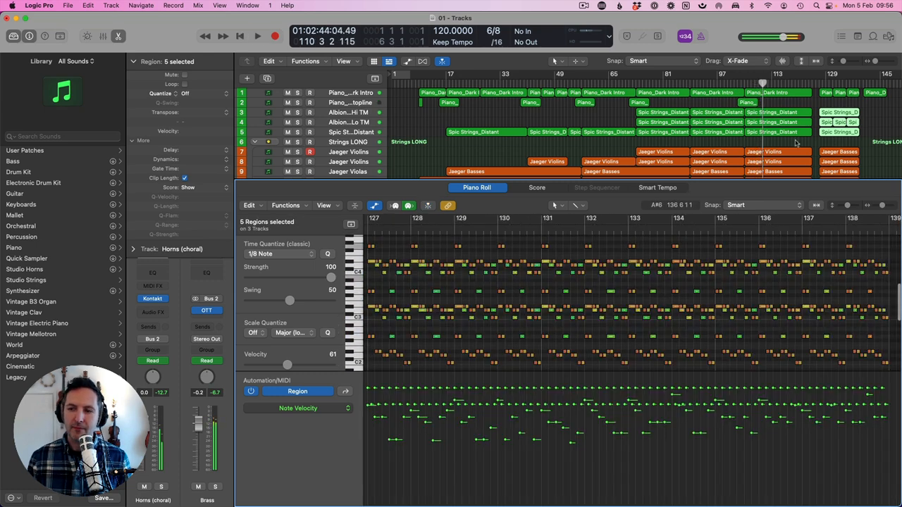
Join the three Albion Strings Lo TM regions from bar 127 into one region and move the playhead to bar 126.
{"action": "left_click_drag", "start_coordinate": [874, 115], "coordinate": [831, 122]}
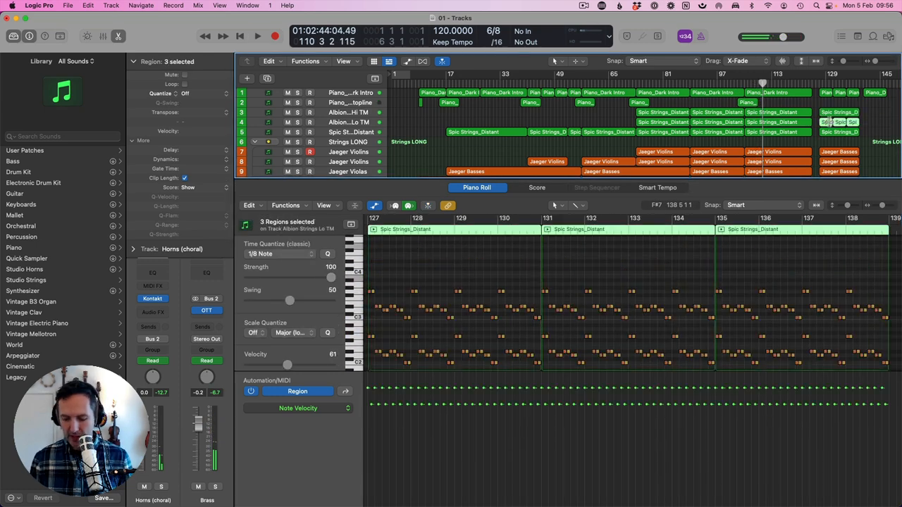
{"action": "key", "text": "super+j"}
{"action": "left_click", "coordinate": [817, 83]}
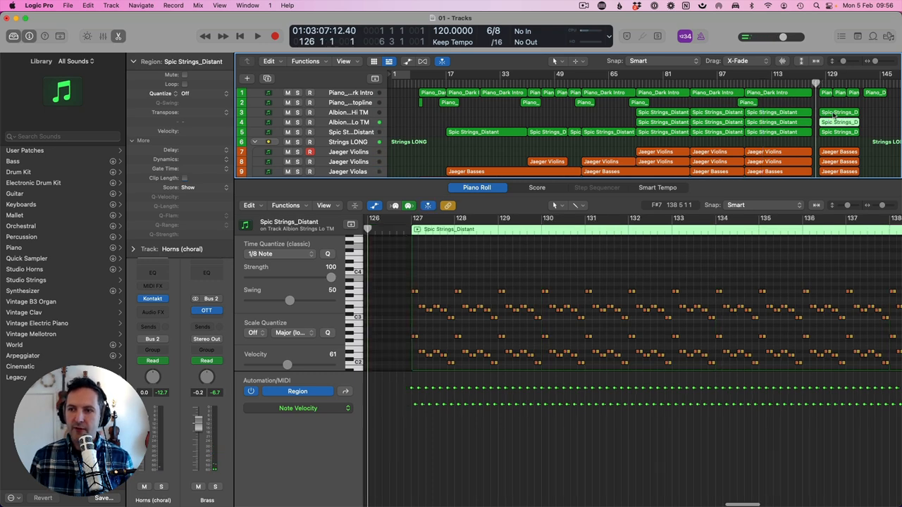
Select all notes in the Albion Strings Hi TM region at bar 127 and set their velocities to 127.
{"action": "left_click", "coordinate": [533, 410]}
{"action": "key", "text": "super+a"}
{"action": "left_click_drag", "start_coordinate": [533, 410], "coordinate": [515, 392]}
{"action": "left_click_drag", "start_coordinate": [317, 365], "coordinate": [321, 365]}
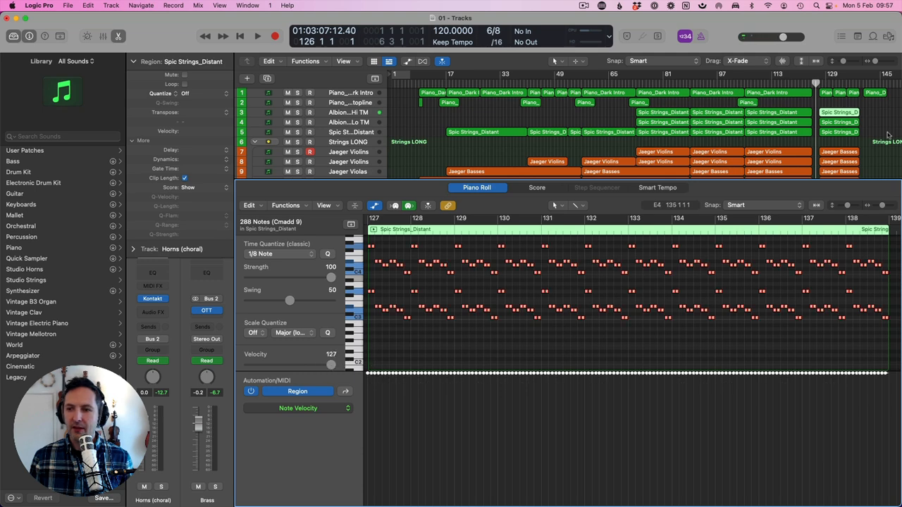
Select all notes in the joined Albion Strings Lo TM region at bar 127 and set their velocities to 127.
{"action": "left_click", "coordinate": [838, 123]}
{"action": "left_click", "coordinate": [513, 340]}
{"action": "key", "text": "super+a"}
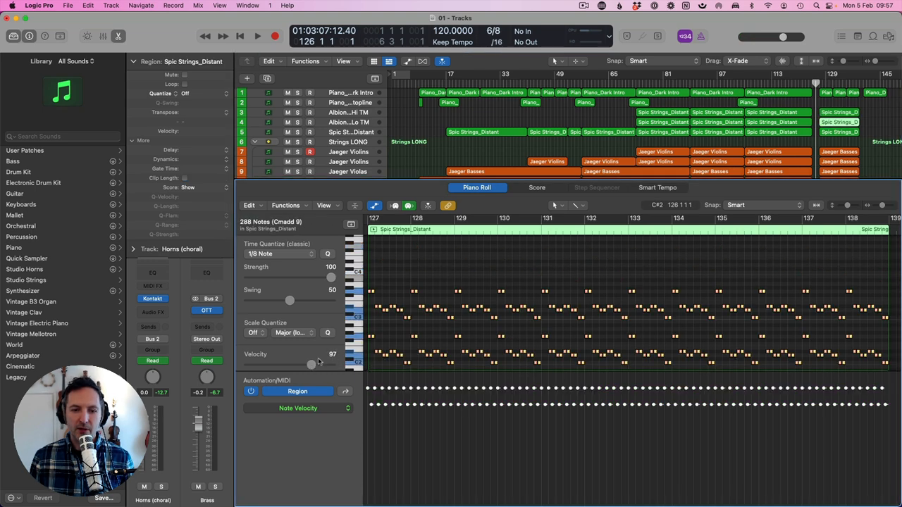
{"action": "left_click_drag", "start_coordinate": [329, 364], "coordinate": [345, 365]}
Select all notes in the Spic Strings Distant region at bar 127 and set their velocities to 127.
{"action": "left_click", "coordinate": [836, 133]}
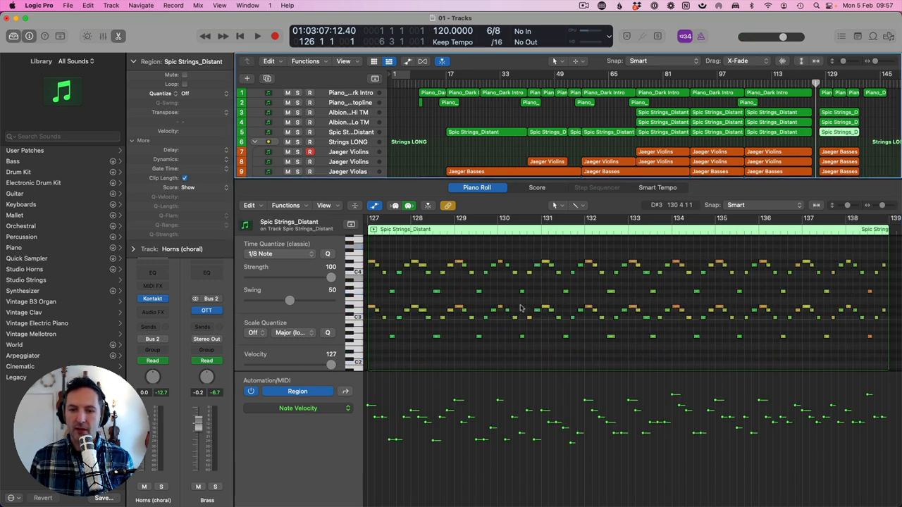
{"action": "key", "text": "super+a"}
{"action": "left_click_drag", "start_coordinate": [305, 365], "coordinate": [349, 365]}
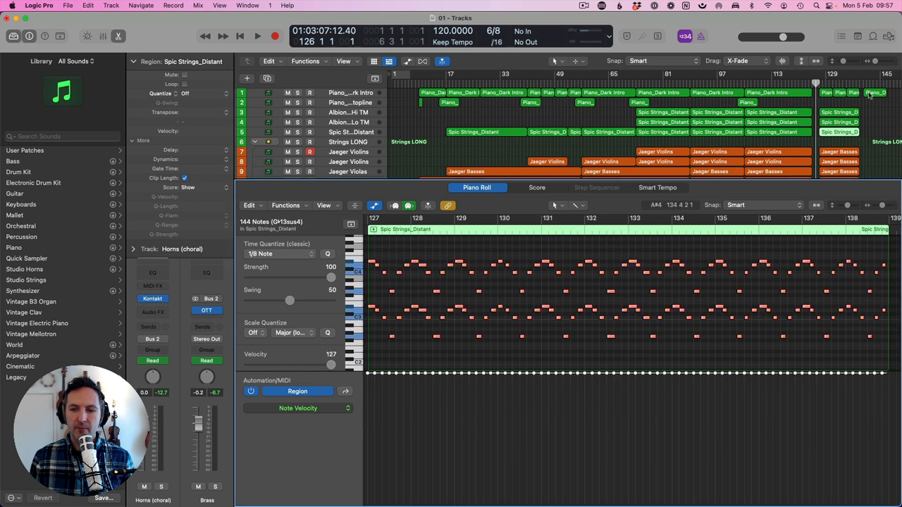
Close the Piano Roll, clear the region selection and play back the arrangement from around bar 122 to bar 140.
{"action": "left_click", "coordinate": [802, 83]}
{"action": "key", "text": "space"}
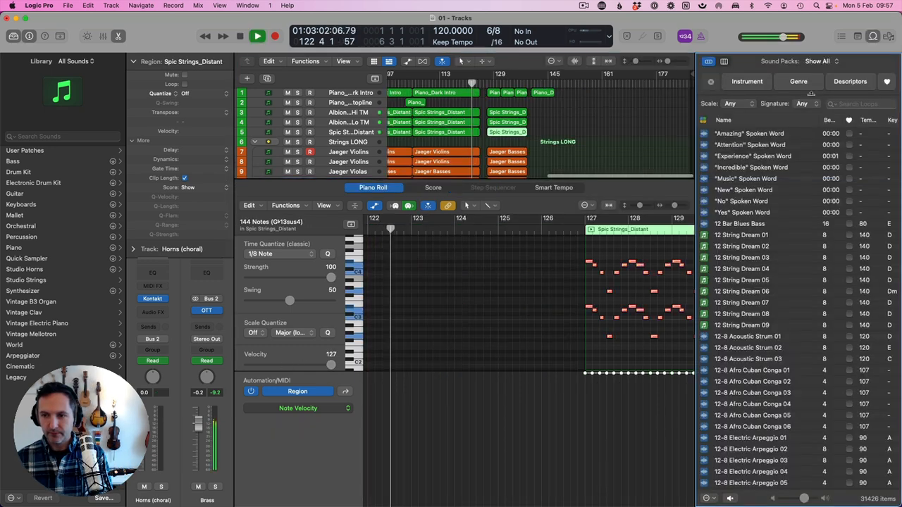
{"action": "key", "text": "p"}
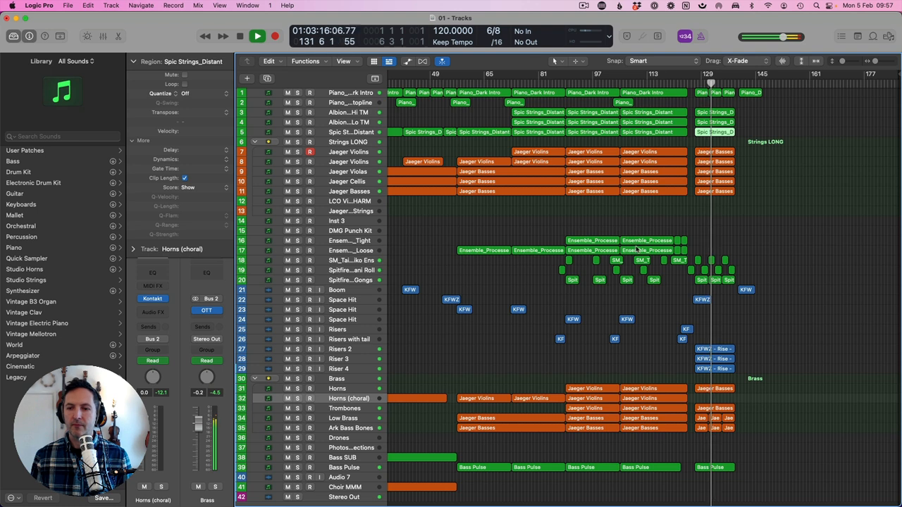
{"action": "left_click", "coordinate": [662, 217]}
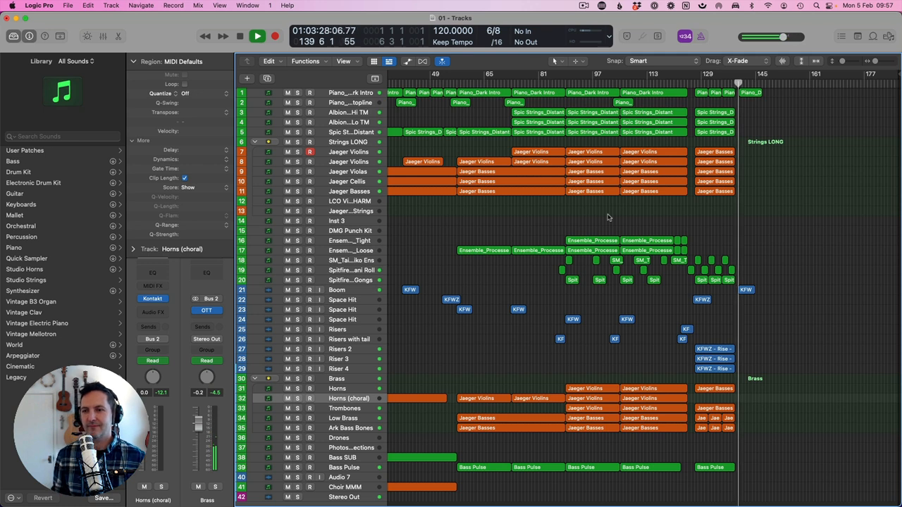
{"action": "key", "text": "space"}
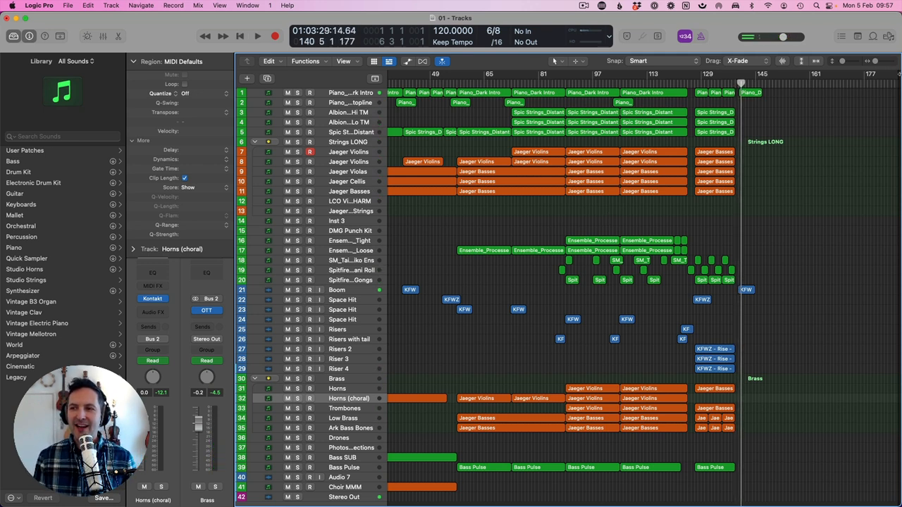
Create a volume fade-out on the main output for the closing Piano_Dark Intro region near bar 140.
{"action": "scroll", "coordinate": [777, 118], "scroll_direction": "left", "scroll_amount": 5}
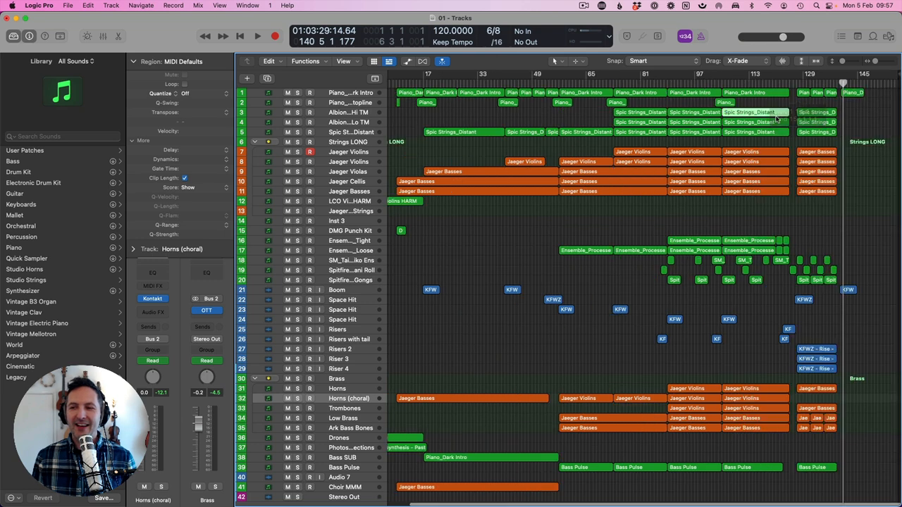
{"action": "left_click", "coordinate": [776, 115]}
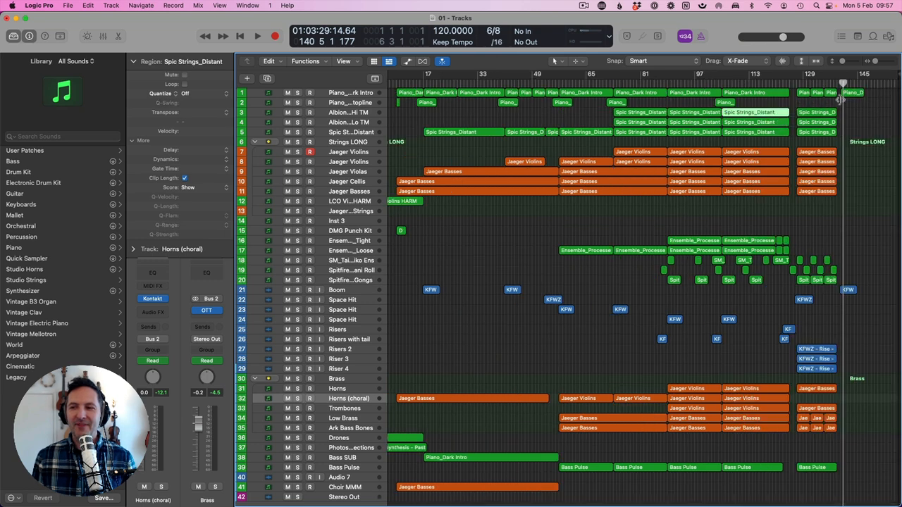
{"action": "left_click", "coordinate": [199, 6]}
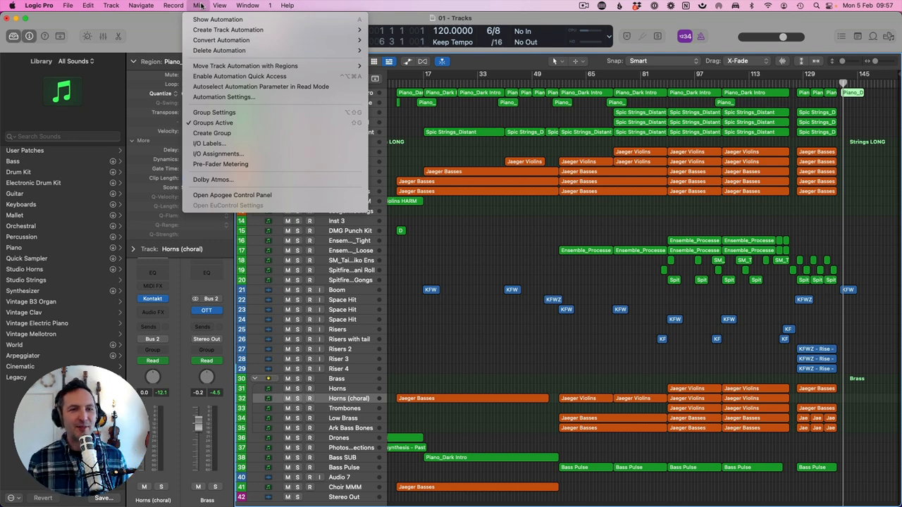
{"action": "mouse_move", "coordinate": [221, 4]}
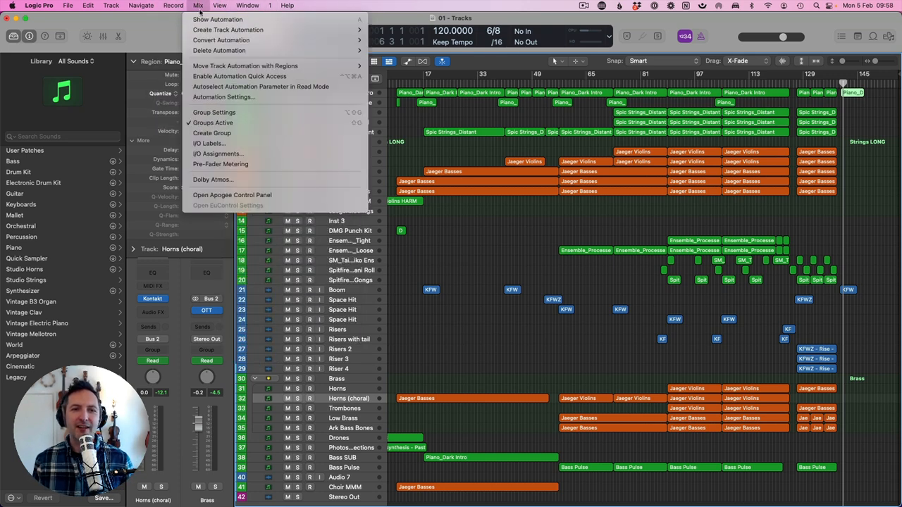
{"action": "mouse_move", "coordinate": [225, 31]}
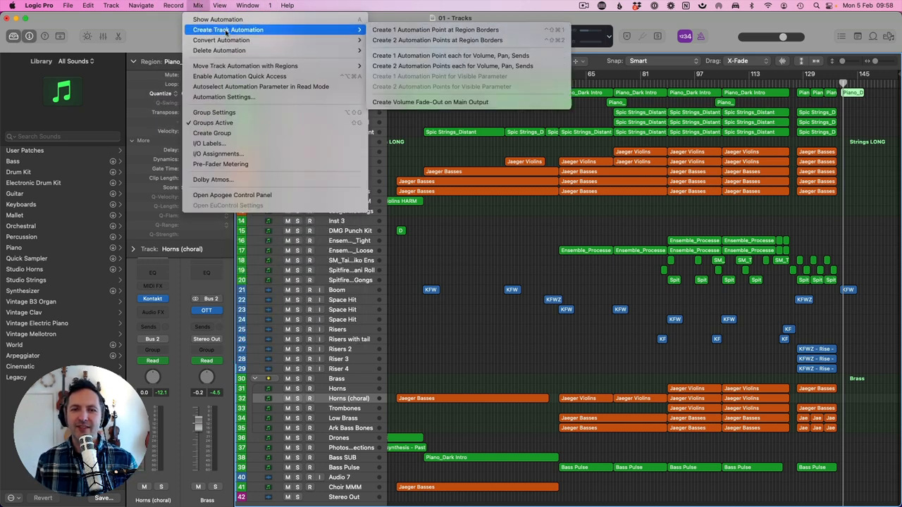
{"action": "left_click", "coordinate": [406, 103]}
{"action": "scroll", "coordinate": [849, 164], "scroll_direction": "down", "scroll_amount": 15}
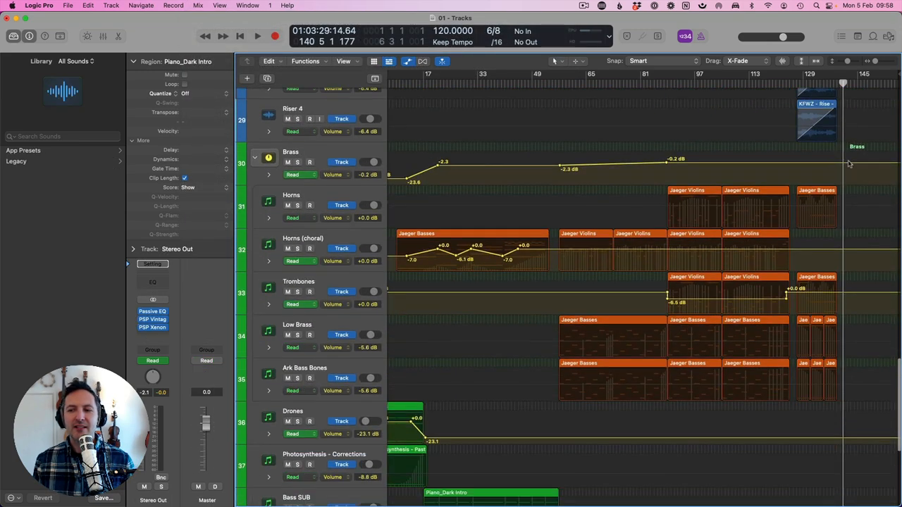
Hide the track automation and play back the ending from bar 140 to check the fade-out.
{"action": "key", "text": "a"}
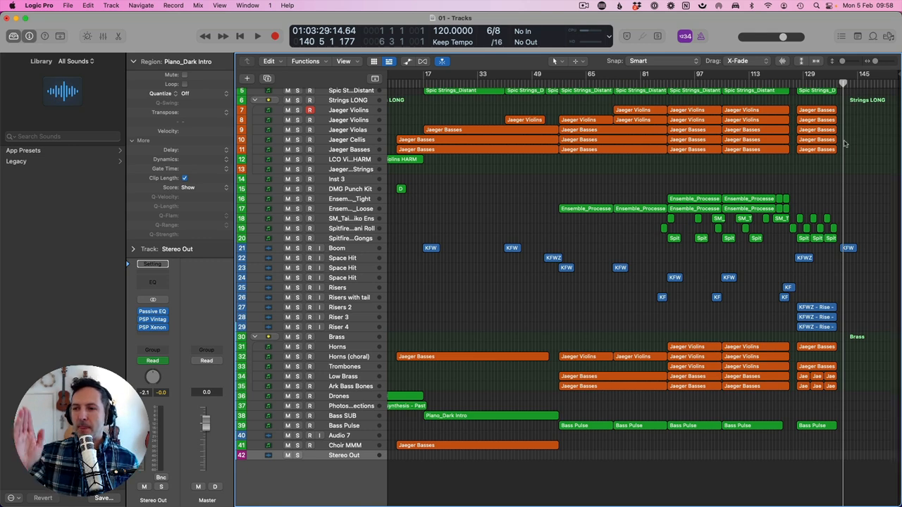
{"action": "key", "text": "space"}
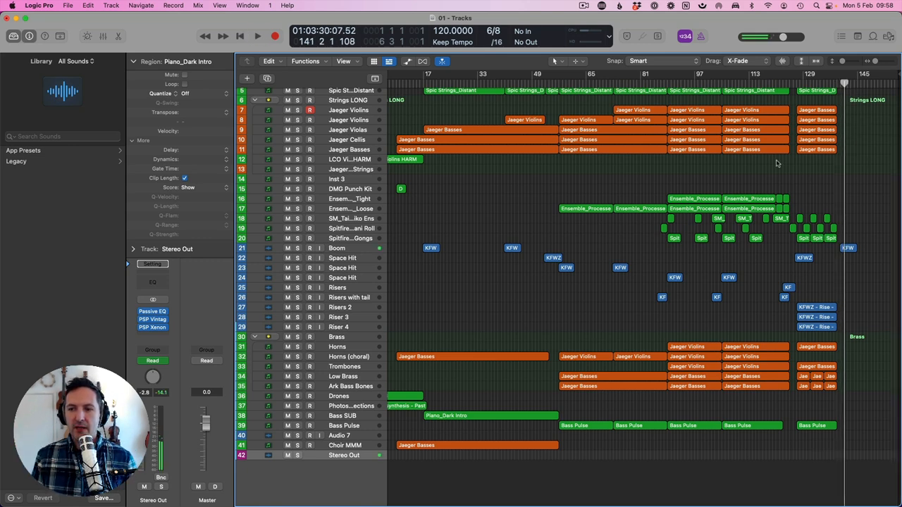
{"action": "scroll", "coordinate": [775, 164], "scroll_direction": "up", "scroll_amount": 3}
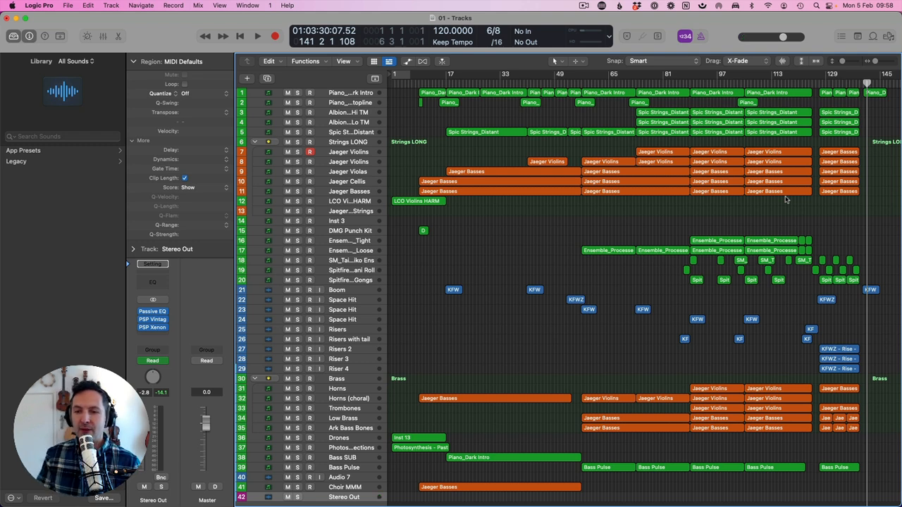
{"action": "key", "text": "space"}
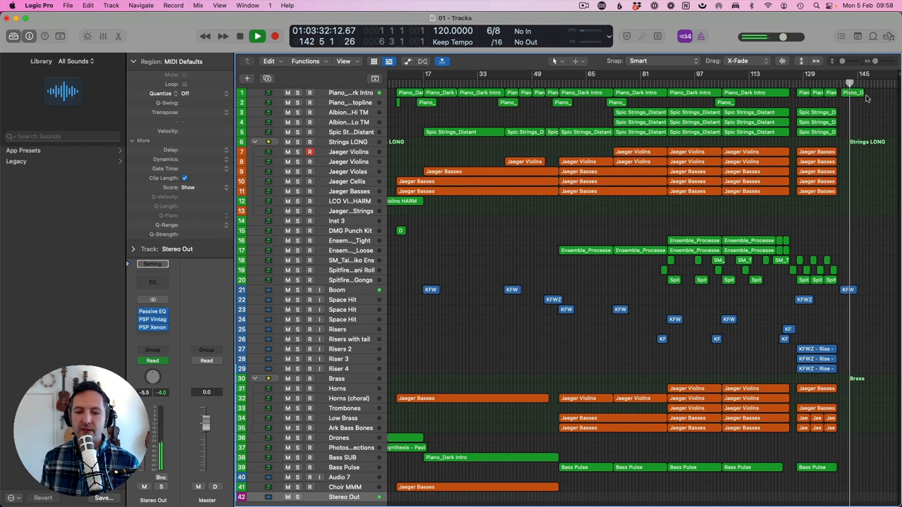
{"action": "key", "text": "space"}
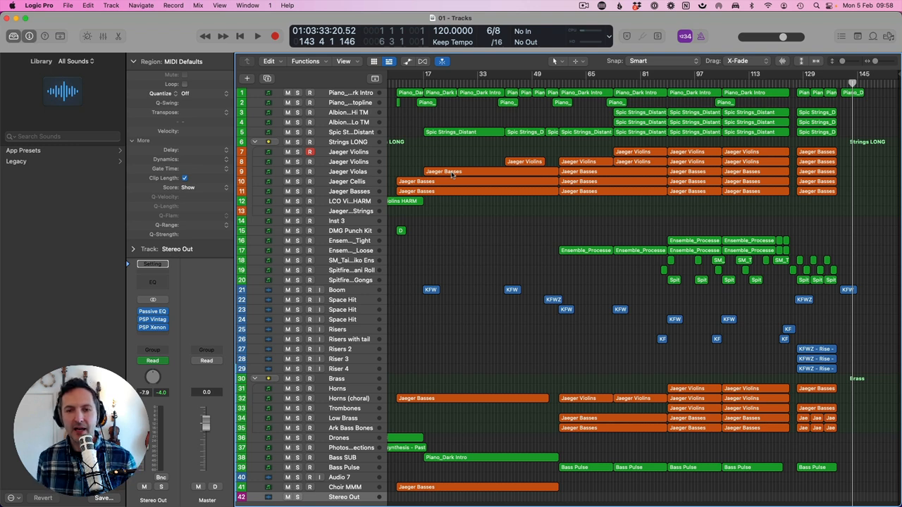
Rename the Strings LONG track stack to STEM_Strings LONG.
{"action": "left_click", "coordinate": [353, 143]}
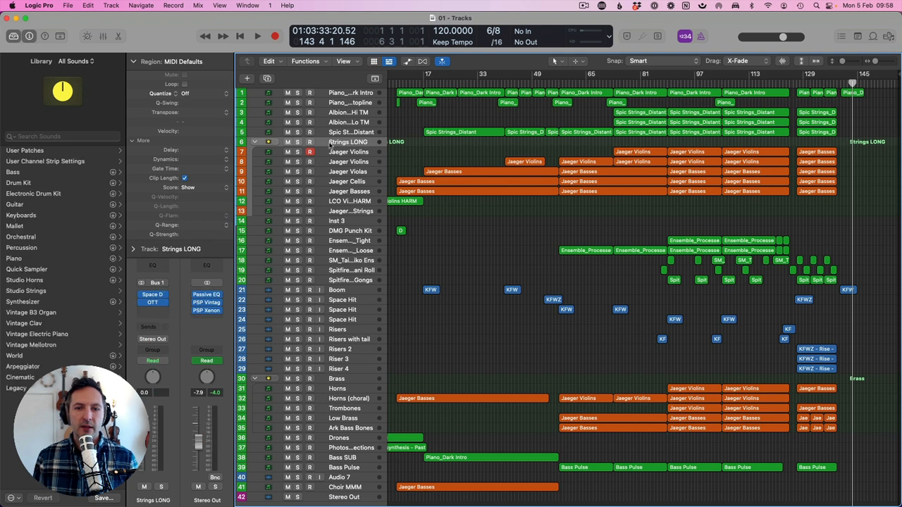
{"action": "double_click", "coordinate": [341, 143]}
{"action": "key", "text": "Left"}
{"action": "type", "text": "STEM_"}
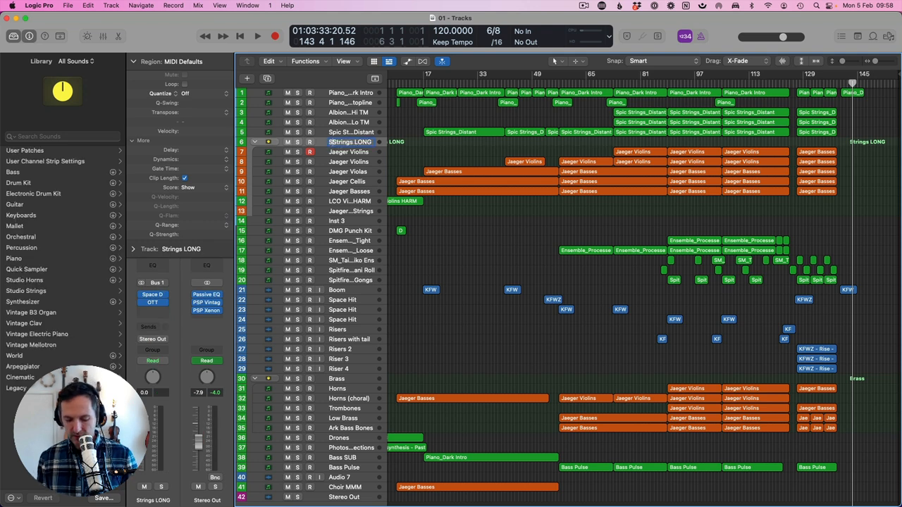
{"action": "key", "text": "Return"}
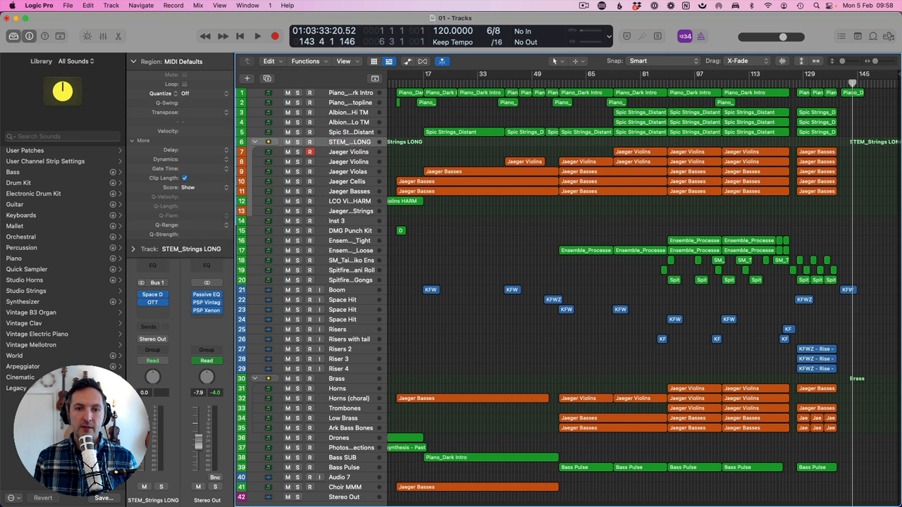
Rename the Brass track stack to STEM_Brass.
{"action": "left_click", "coordinate": [338, 382]}
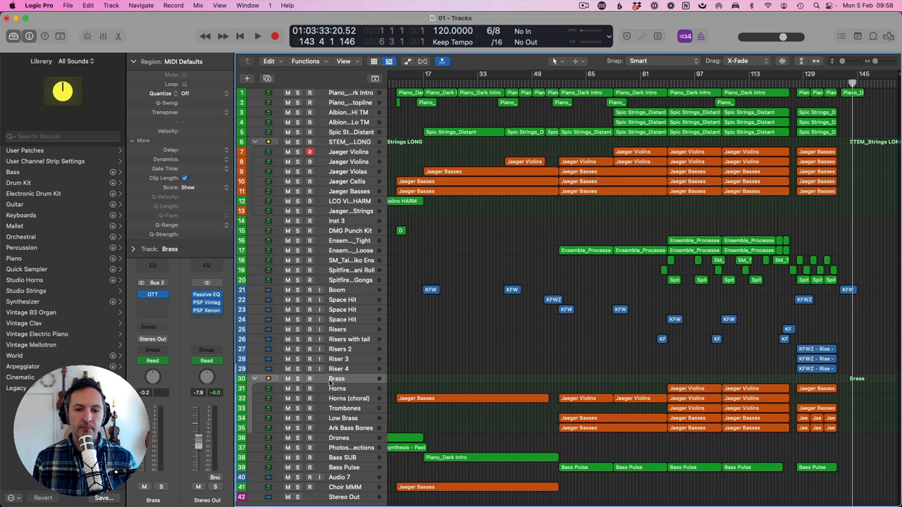
{"action": "double_click", "coordinate": [333, 380]}
{"action": "type", "text": "STEM_"}
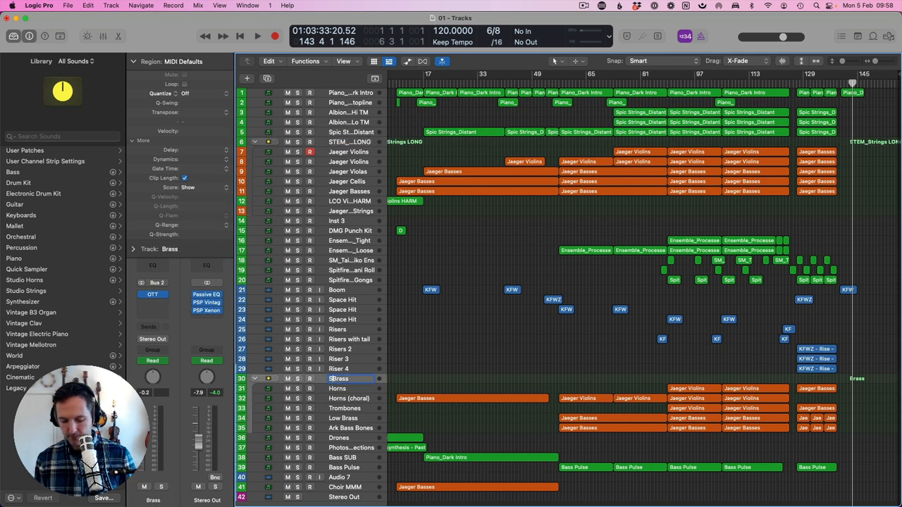
{"action": "key", "text": "Return"}
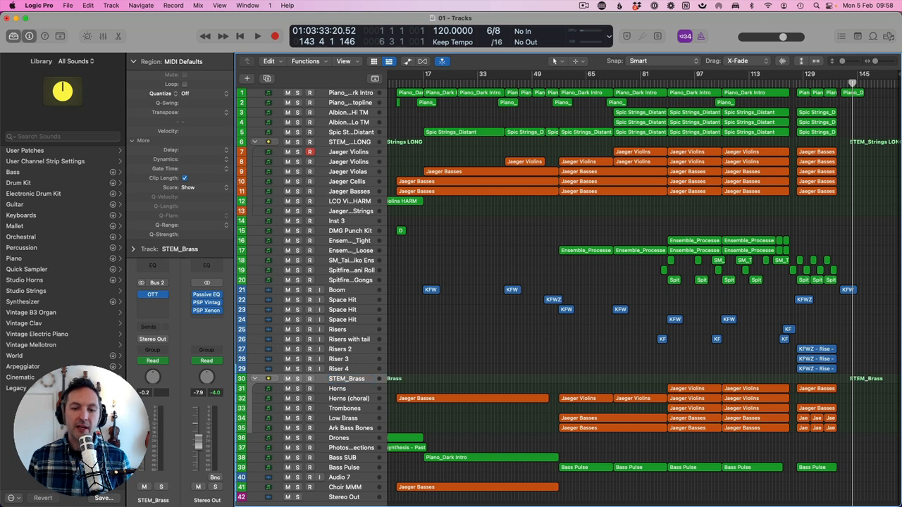
Delete the empty Audio 7 track.
{"action": "left_click", "coordinate": [343, 477]}
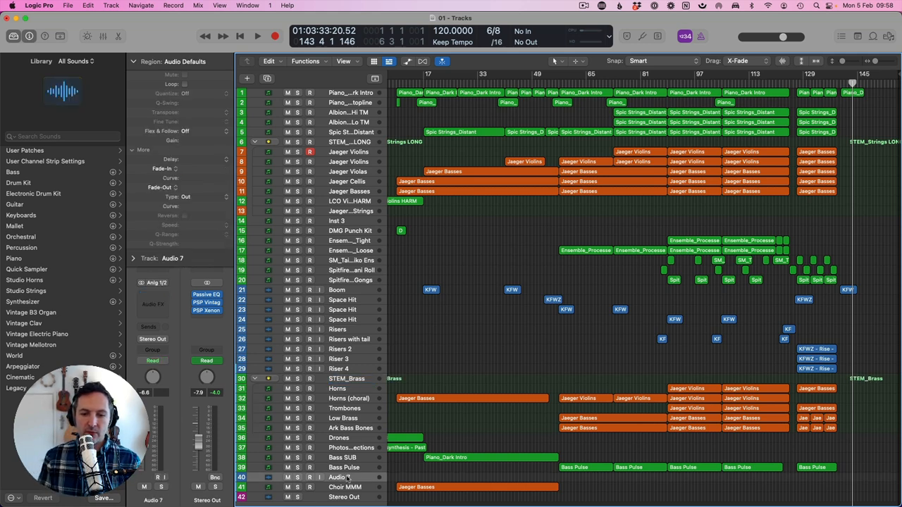
{"action": "scroll", "coordinate": [373, 477], "scroll_direction": "left", "scroll_amount": 2}
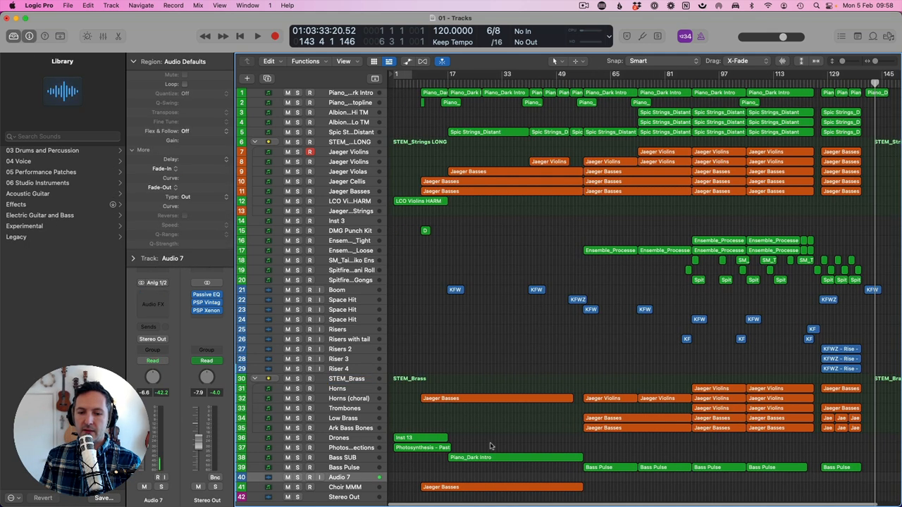
{"action": "key", "text": "super+BackSpace"}
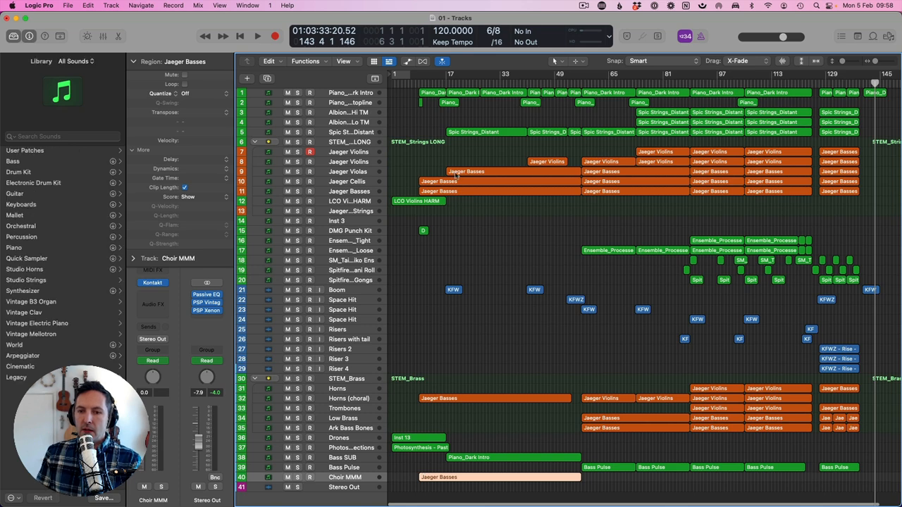
Delete the empty Inst 3 track above DMG Punch Kit and clear the region selection.
{"action": "scroll", "coordinate": [346, 141], "scroll_direction": "down", "scroll_amount": 1}
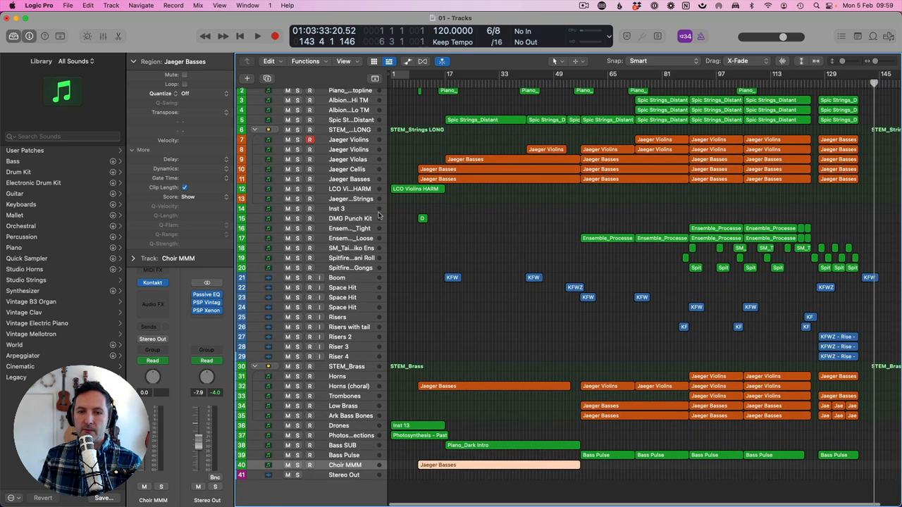
{"action": "left_click", "coordinate": [347, 210]}
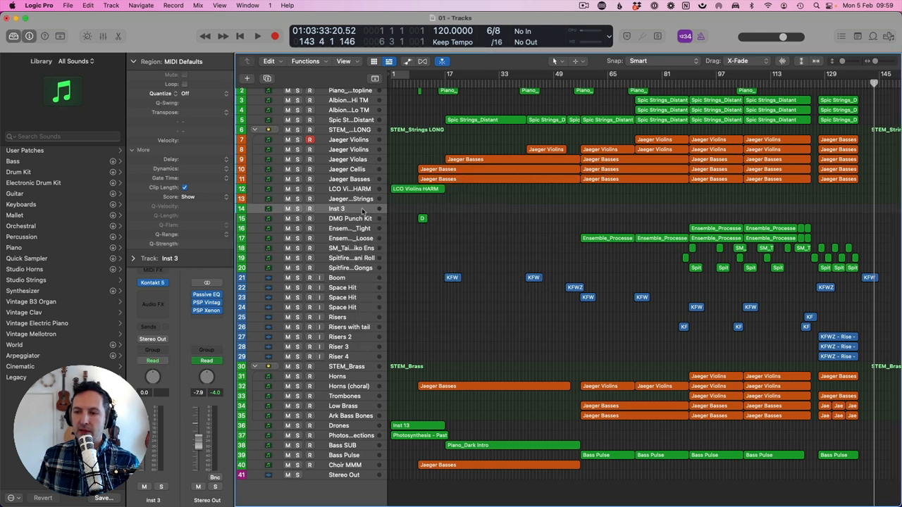
{"action": "key", "text": "super+BackSpace"}
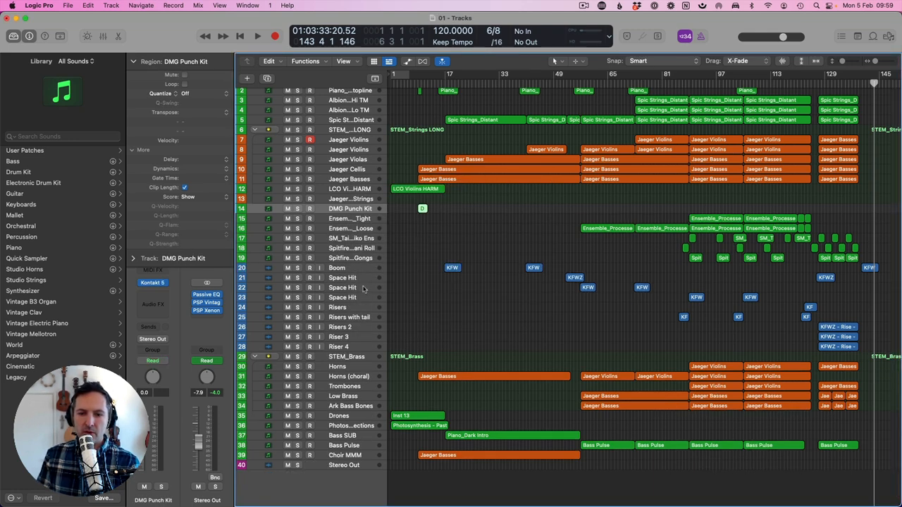
{"action": "left_click", "coordinate": [466, 311]}
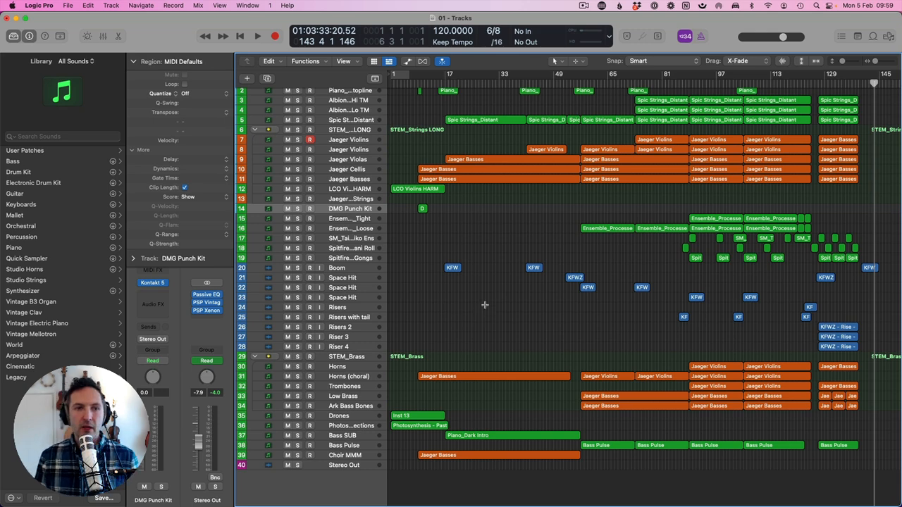
Save the project as a new alternative named 01 MIX.
{"action": "left_click", "coordinate": [67, 5]}
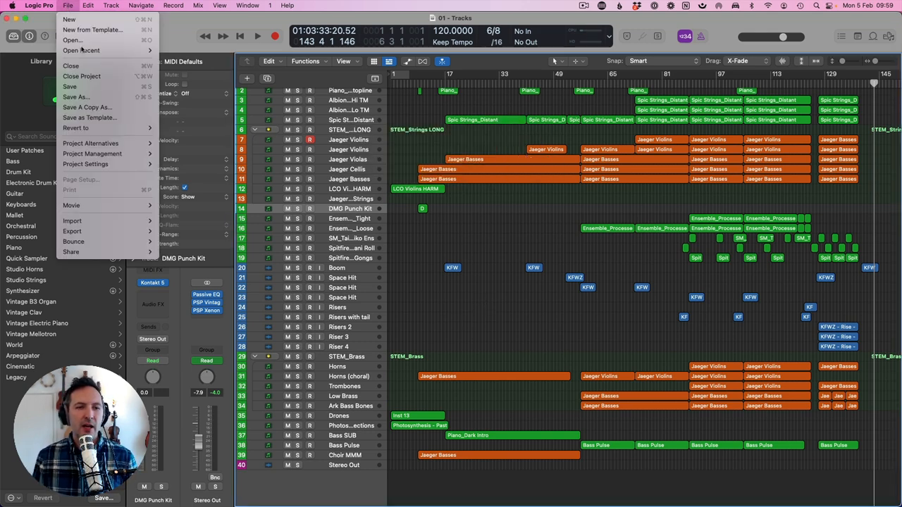
{"action": "mouse_move", "coordinate": [106, 143]}
{"action": "left_click", "coordinate": [174, 145]}
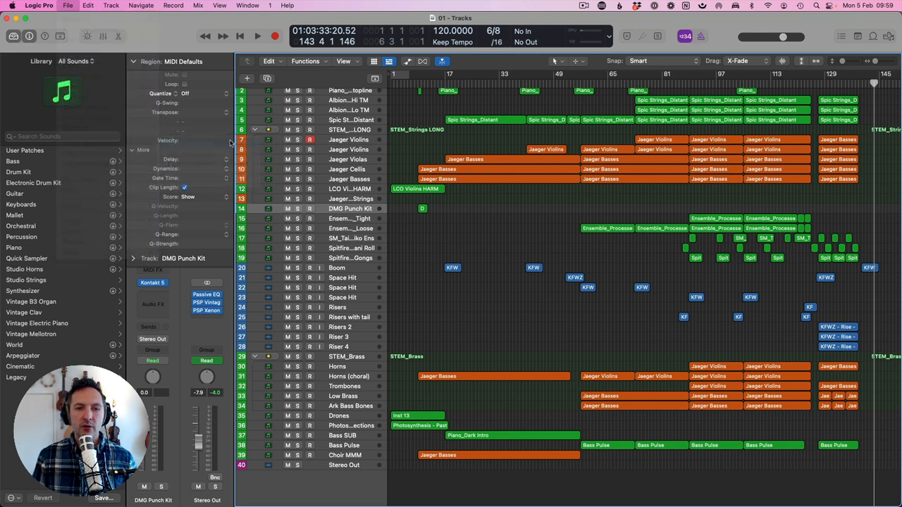
{"action": "type", "text": "01"}
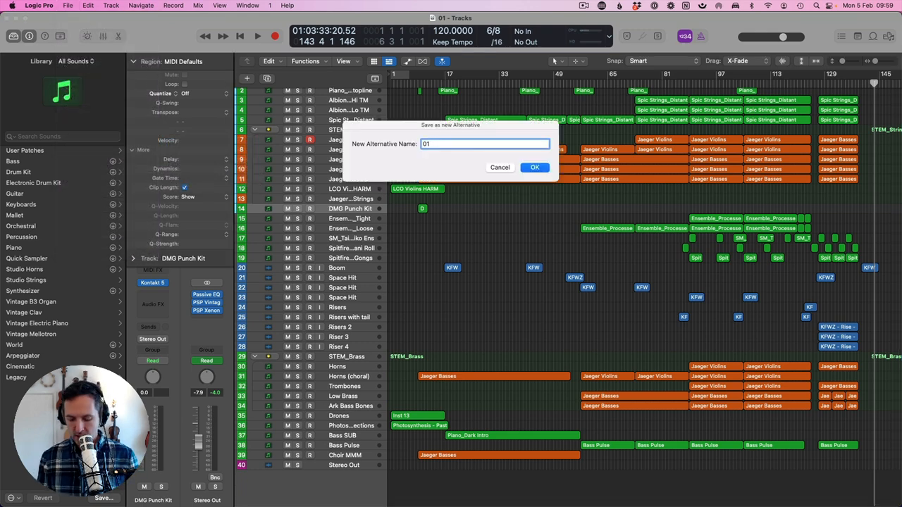
{"action": "type", "text": " MIX"}
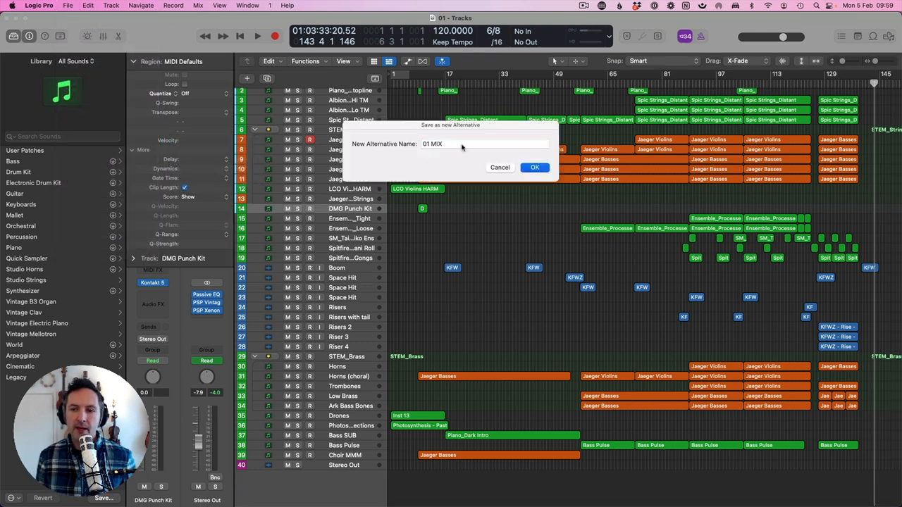
{"action": "key", "text": "Return"}
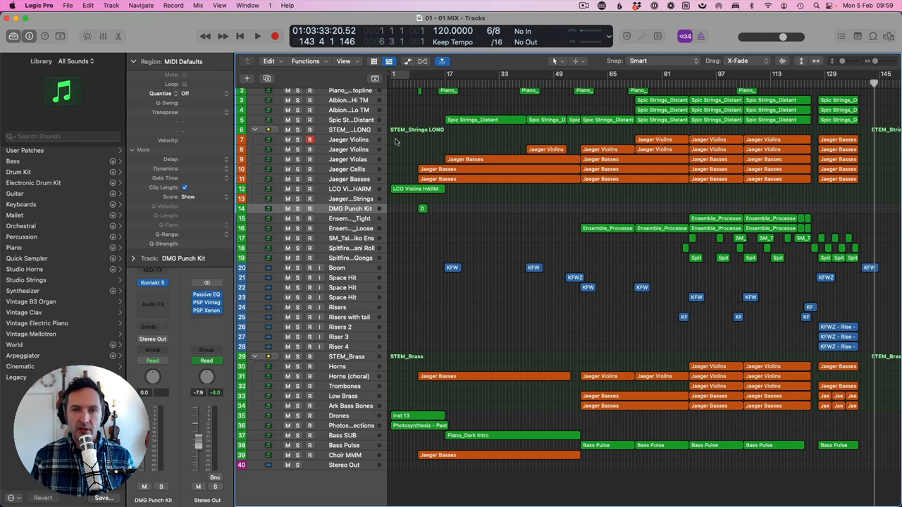
Bounce and replace all tracks with effect plug-ins active, volume/pan automation included and normalization set to Overload Protection Only.
{"action": "key", "text": "super+a"}
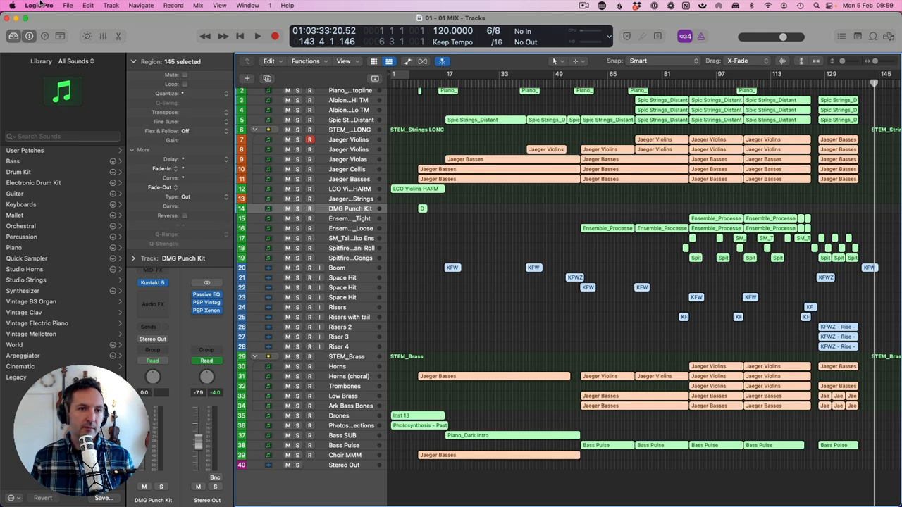
{"action": "left_click", "coordinate": [68, 5]}
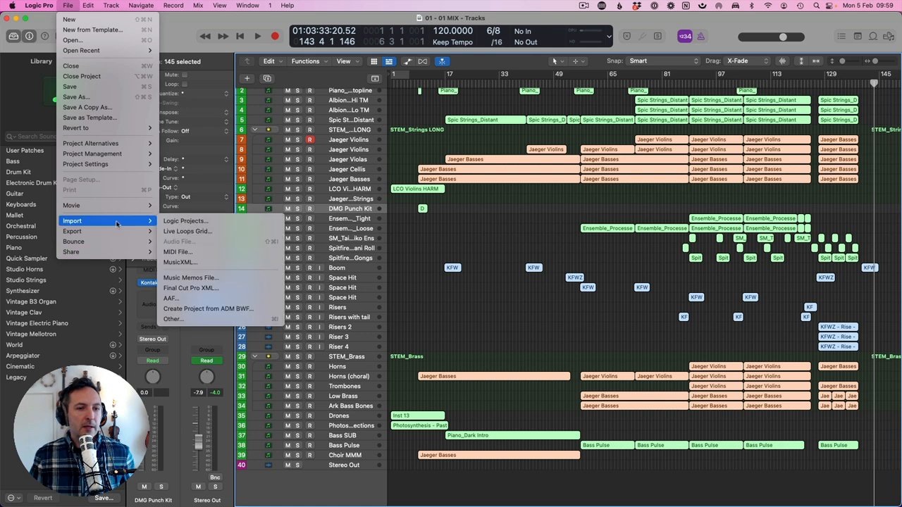
{"action": "mouse_move", "coordinate": [117, 244]}
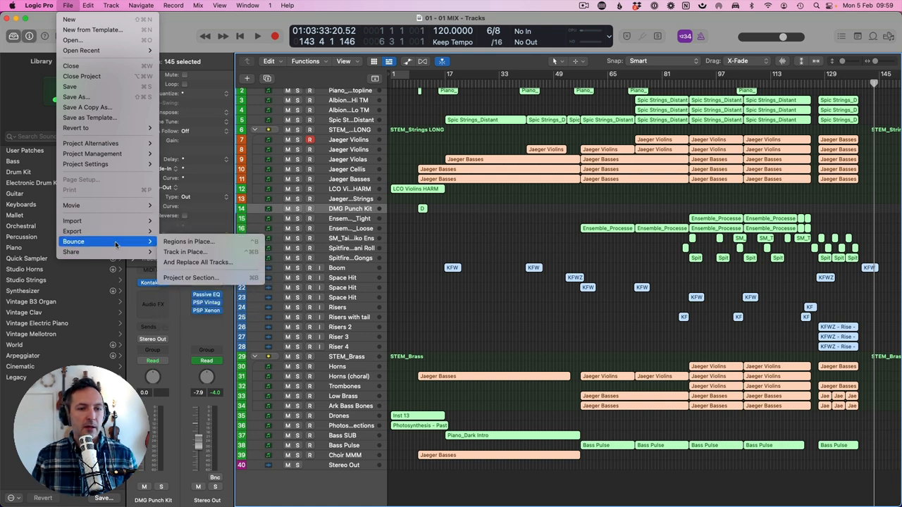
{"action": "left_click", "coordinate": [224, 262]}
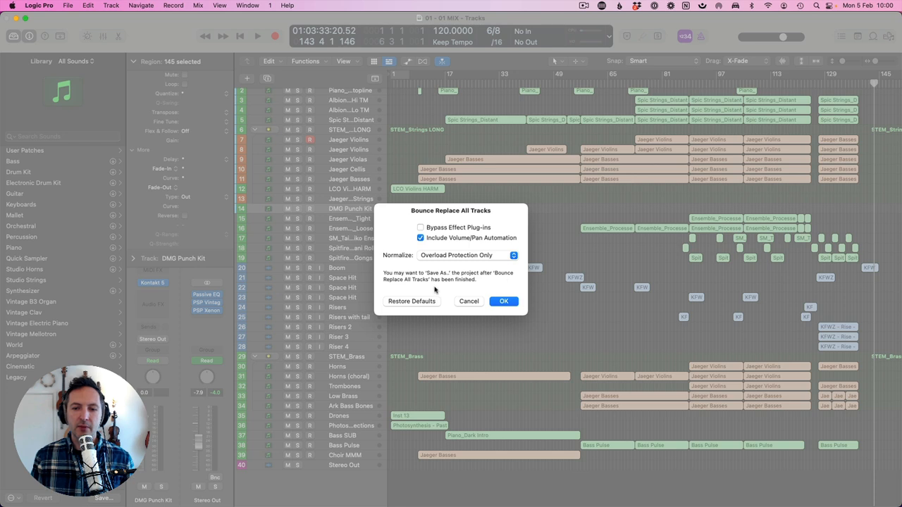
{"action": "left_click", "coordinate": [506, 302]}
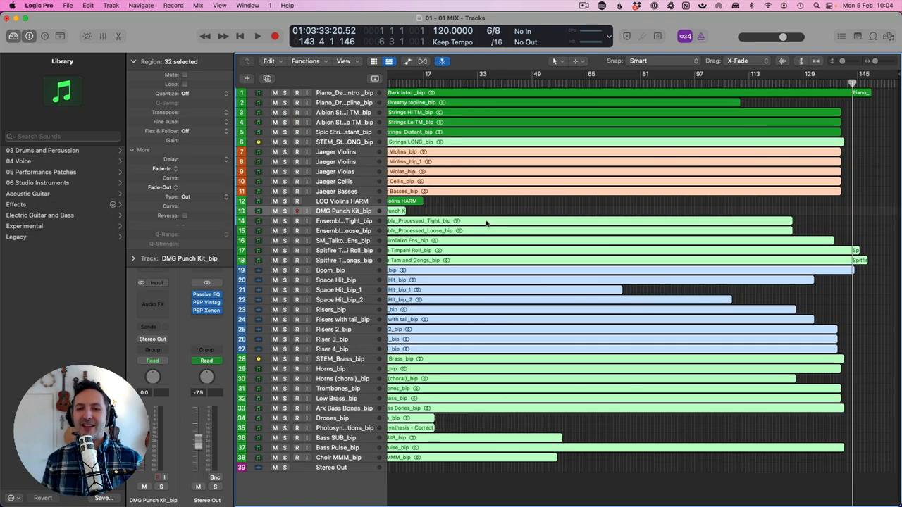
Deselect the bounced regions, return the playhead to the project start and save the project.
{"action": "left_click", "coordinate": [499, 206]}
{"action": "key", "text": "Return"}
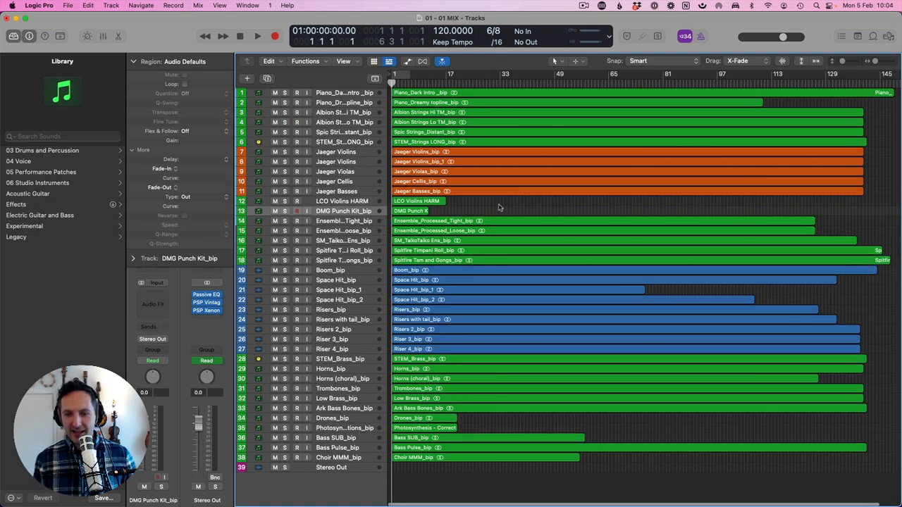
{"action": "key", "text": "super+s"}
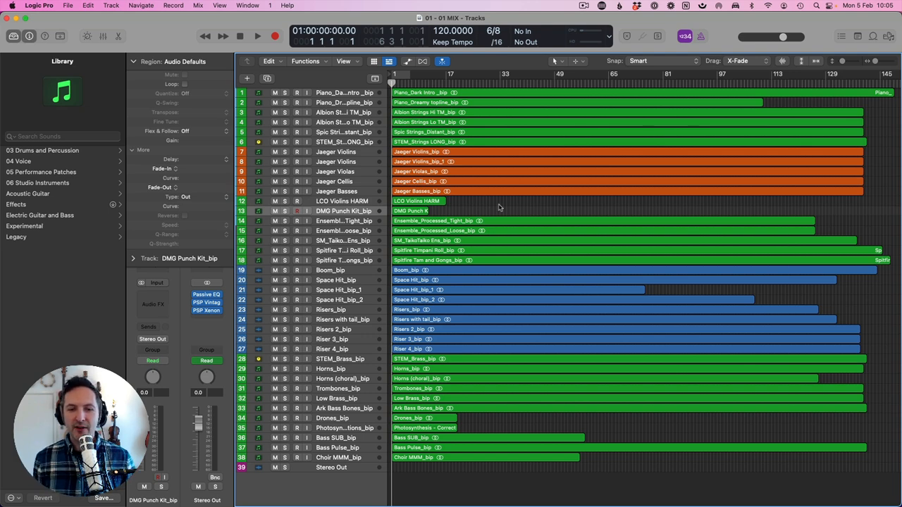
Inspect the LCO Violins HARM channel strip in the mixer.
{"action": "key", "text": "x"}
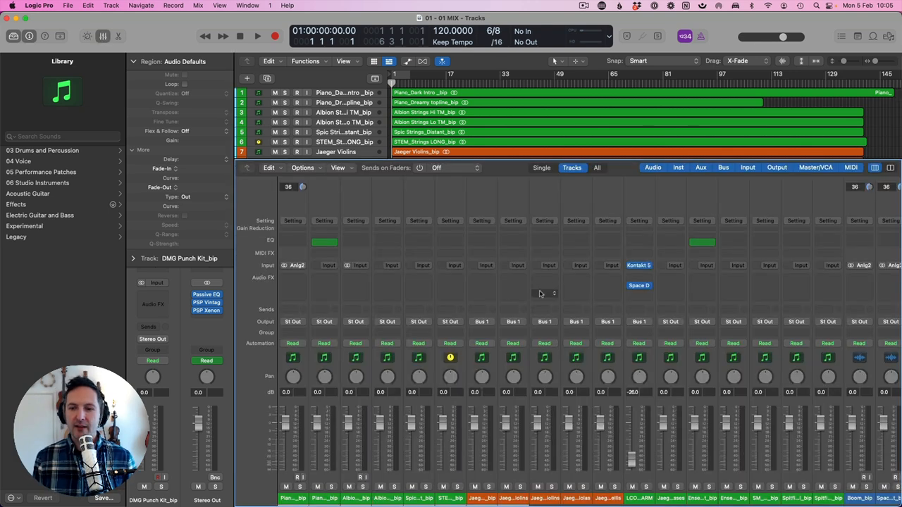
{"action": "scroll", "coordinate": [550, 292], "scroll_direction": "right", "scroll_amount": 2}
{"action": "scroll", "coordinate": [553, 293], "scroll_direction": "right", "scroll_amount": 2}
{"action": "left_click", "coordinate": [575, 480]}
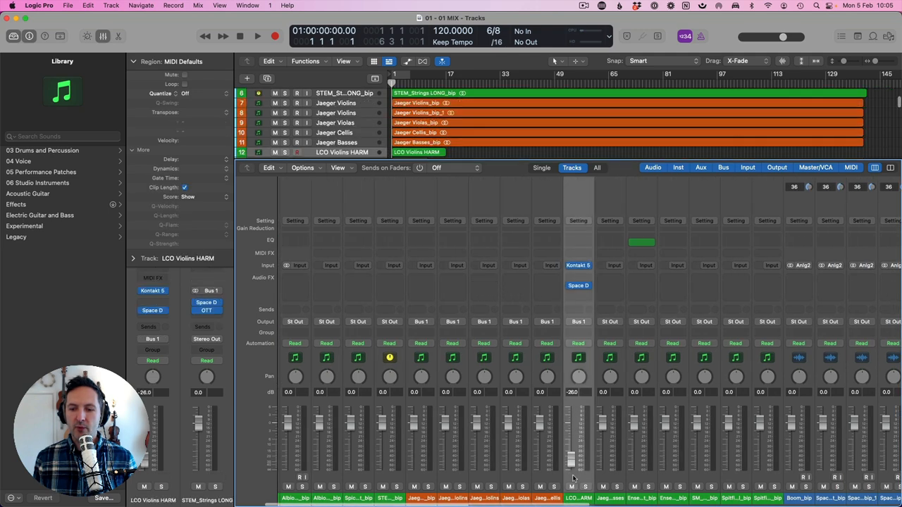
{"action": "key", "text": "x"}
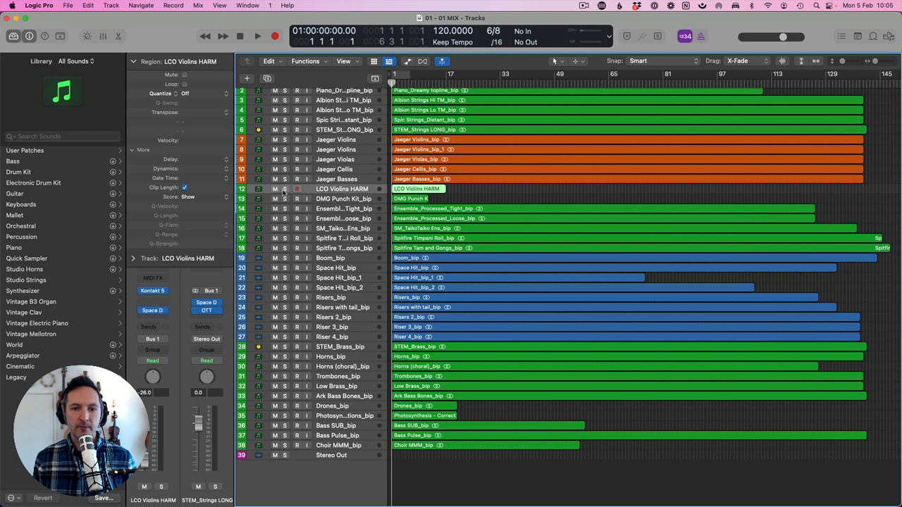
Inspect the LCO Violins HARM region and the DMG Punch Kit_bip audio waveform in the editor.
{"action": "double_click", "coordinate": [405, 189]}
{"action": "key", "text": "p"}
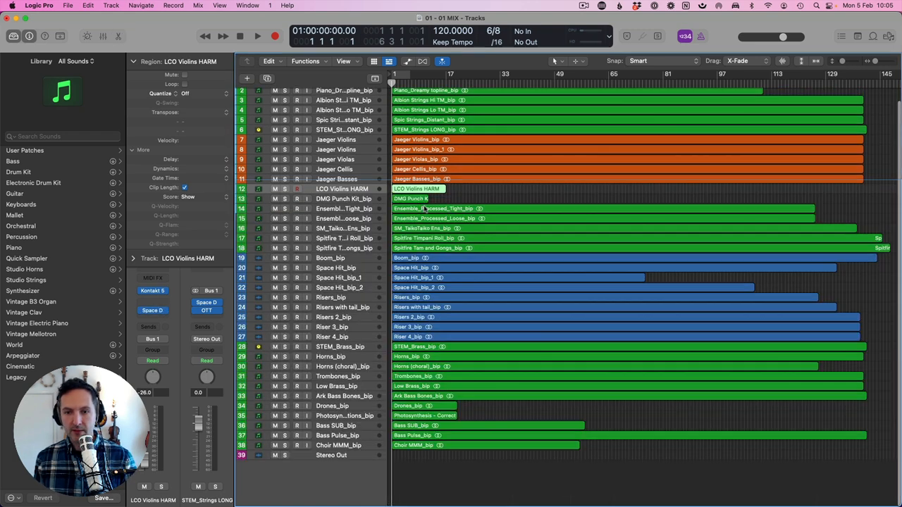
{"action": "double_click", "coordinate": [409, 200]}
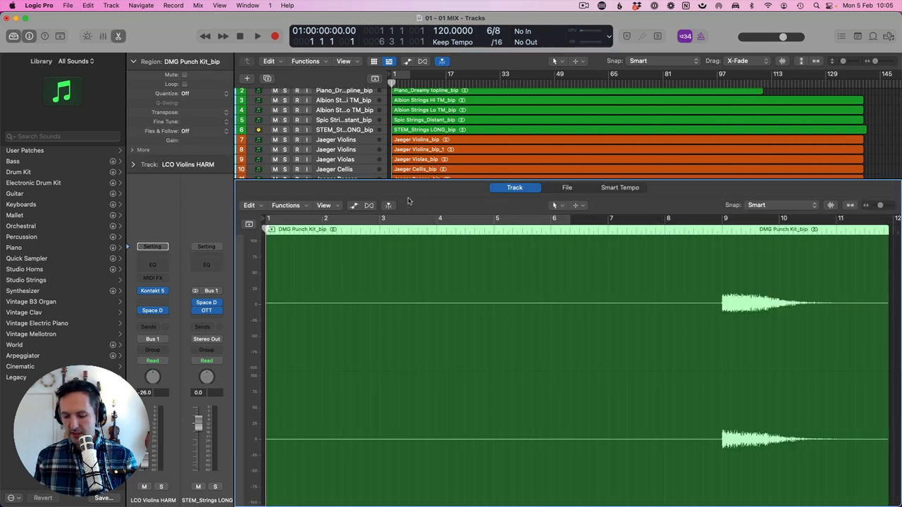
{"action": "key", "text": "p"}
{"action": "key", "text": "p"}
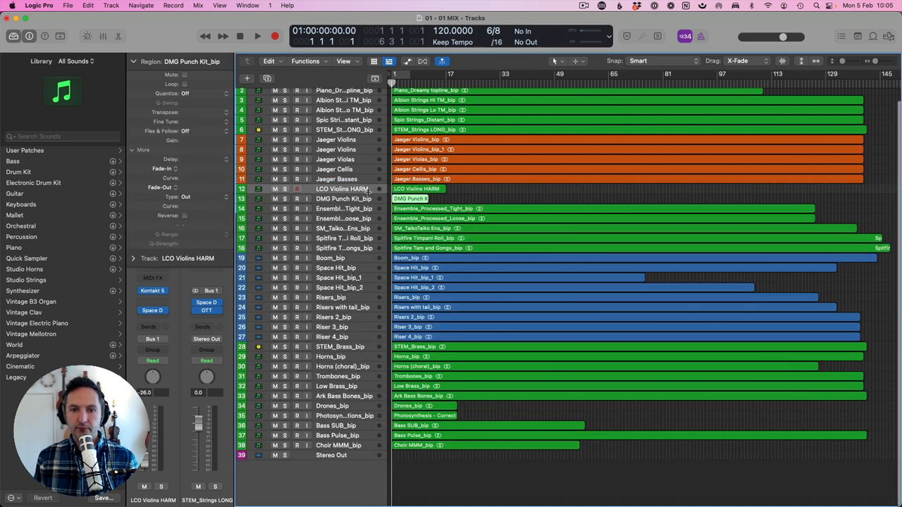
Bounce the LCO Violins HARM MIDI region in place to a new audio track.
{"action": "right_click", "coordinate": [416, 190]}
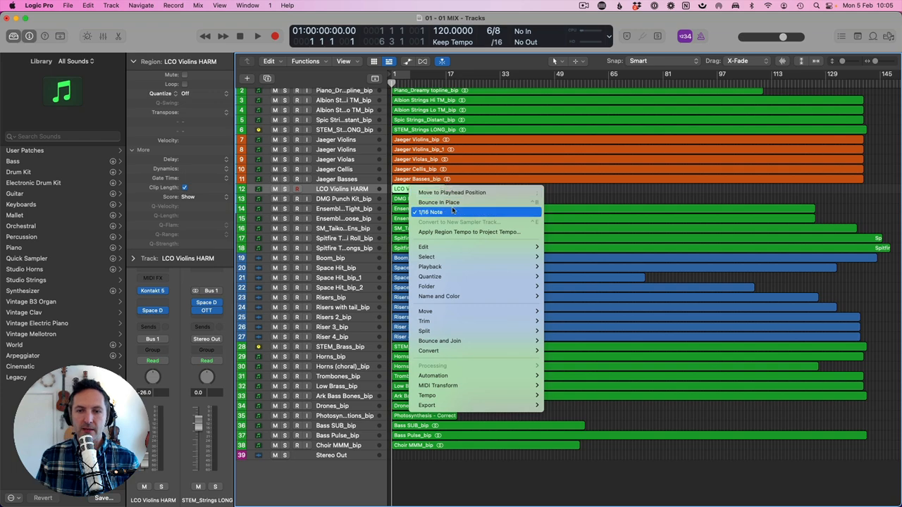
{"action": "left_click", "coordinate": [438, 202]}
{"action": "key", "text": "Return"}
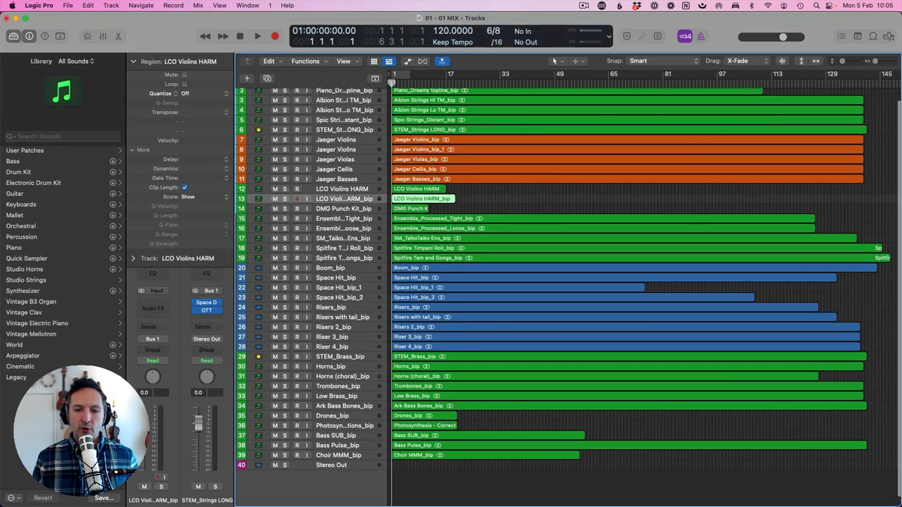
Delete the original LCO Violins HARM MIDI region and its track.
{"action": "left_click", "coordinate": [363, 190]}
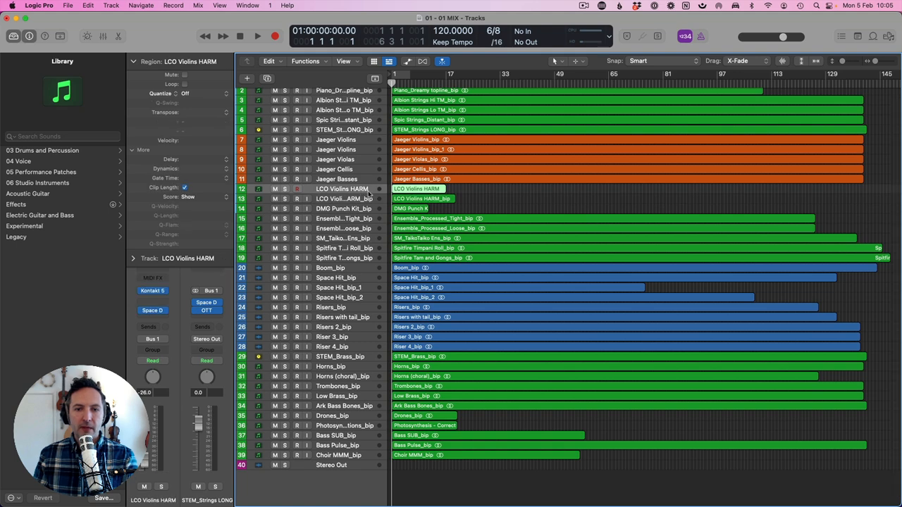
{"action": "key", "text": "Delete"}
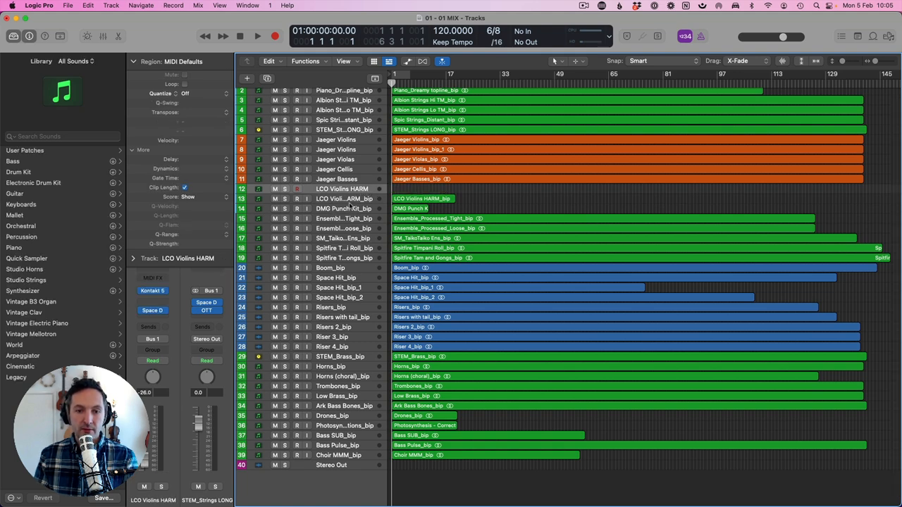
{"action": "key", "text": "super+BackSpace"}
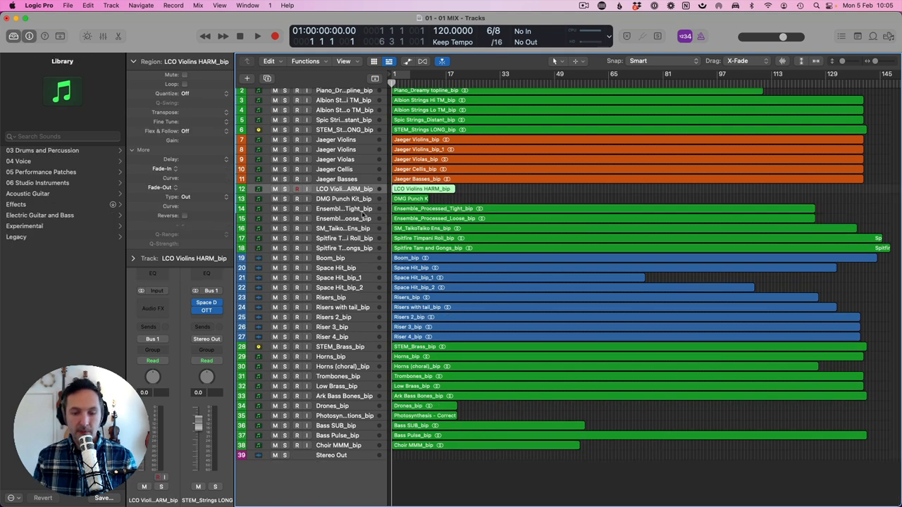
Inspect the STEM_Strings LONG and STEM_Brass bus channels at the far end of the mixer.
{"action": "key", "text": "x"}
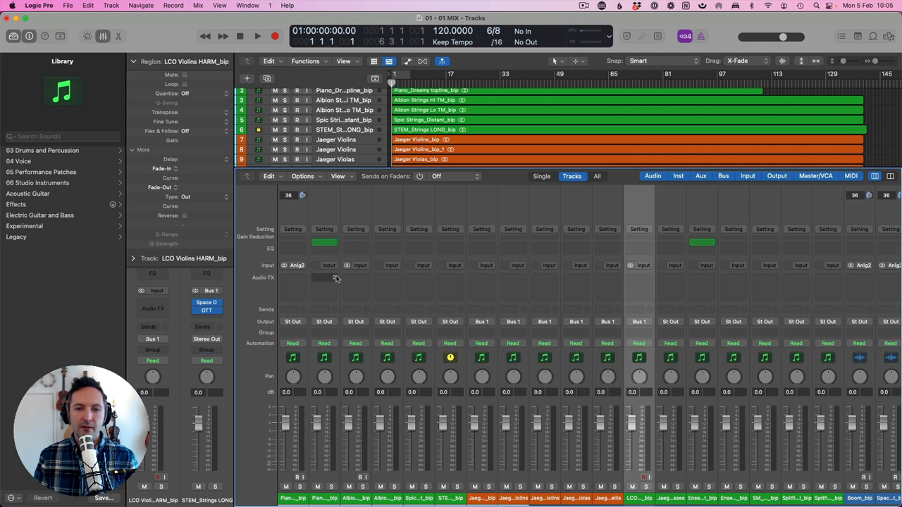
{"action": "scroll", "coordinate": [335, 260], "scroll_direction": "right", "scroll_amount": 10}
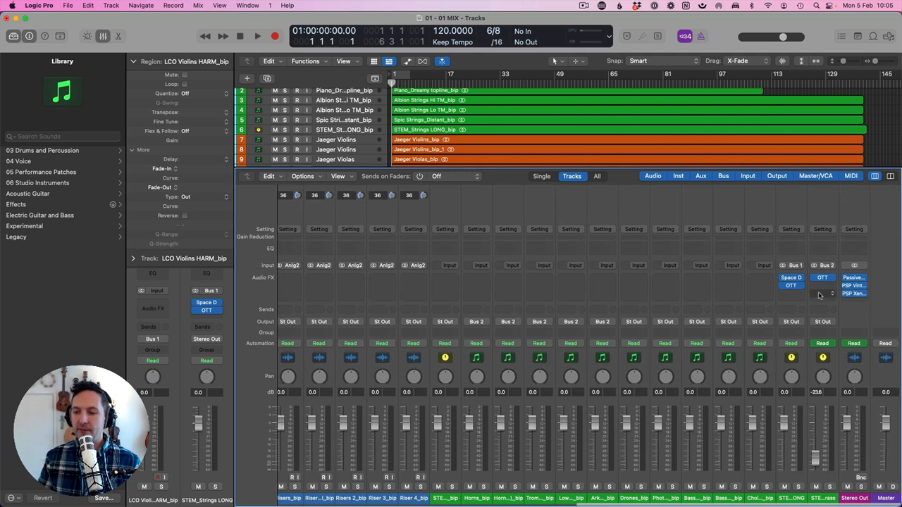
{"action": "left_click", "coordinate": [791, 480]}
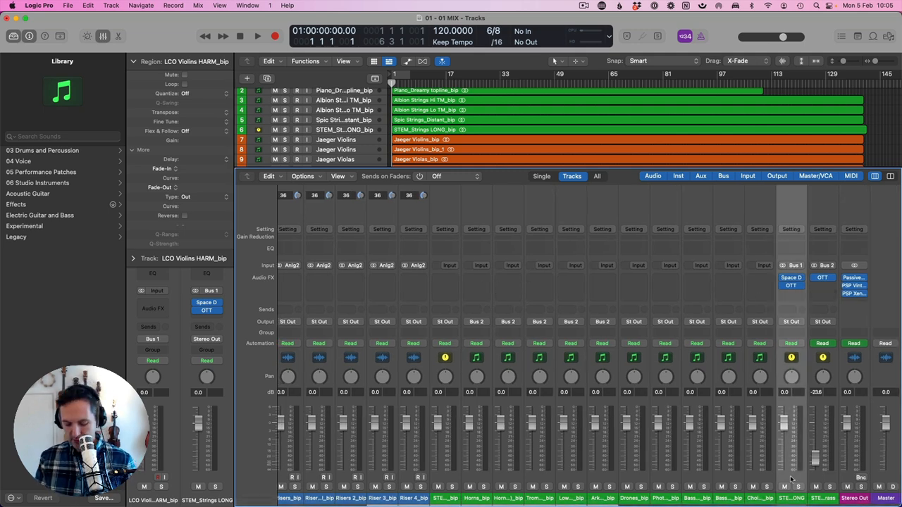
{"action": "key", "text": "x"}
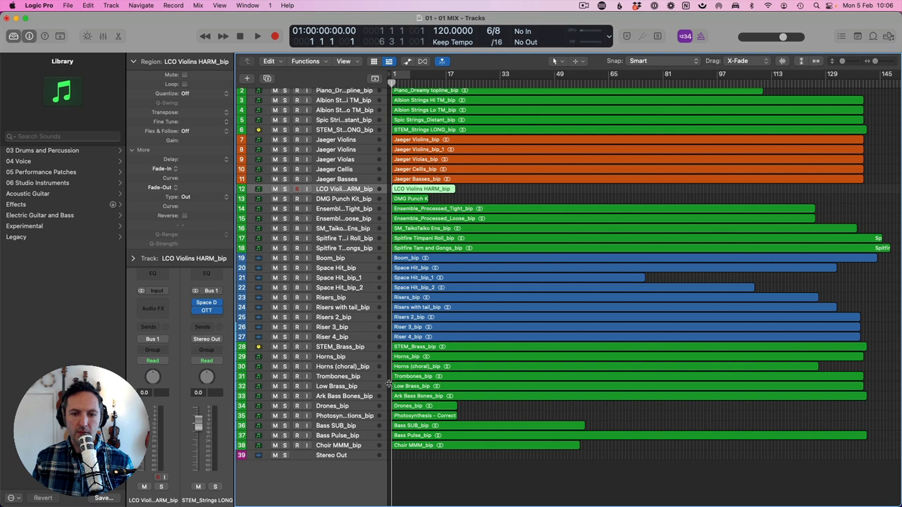
Widen the track headers to show more of the track names, and briefly recheck the mixer.
{"action": "left_click_drag", "start_coordinate": [387, 385], "coordinate": [418, 381]}
{"action": "key", "text": "x"}
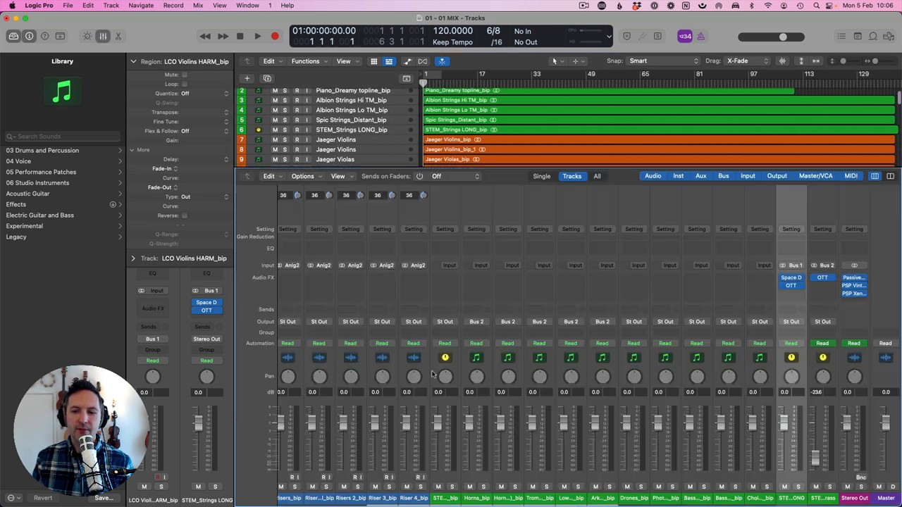
{"action": "key", "text": "x"}
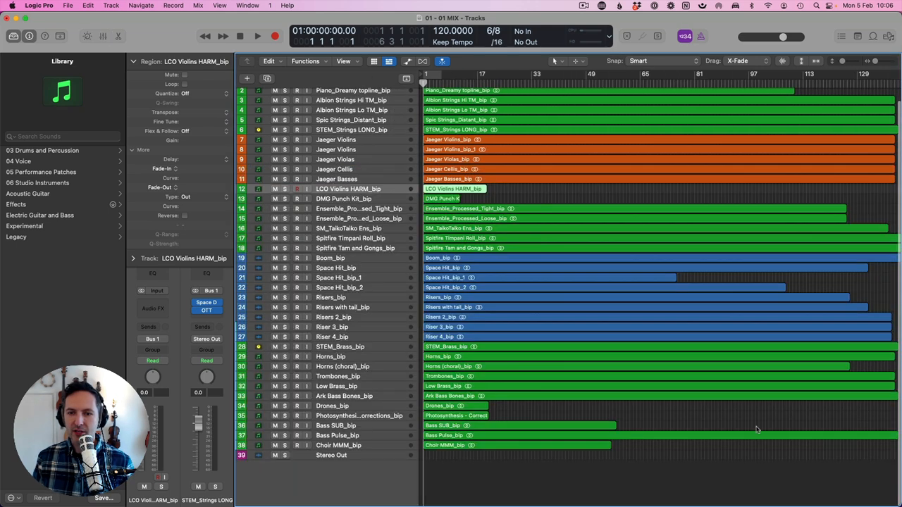
{"action": "left_click", "coordinate": [336, 131]}
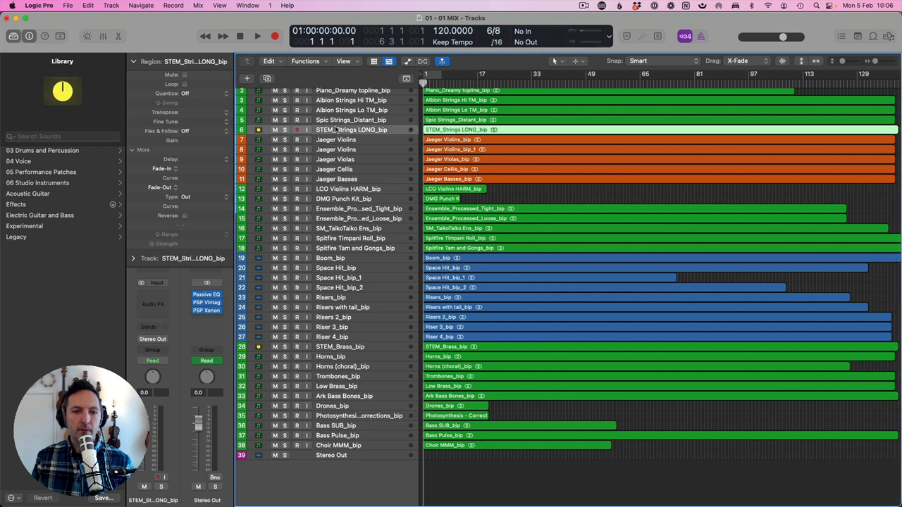
{"action": "key", "text": "x"}
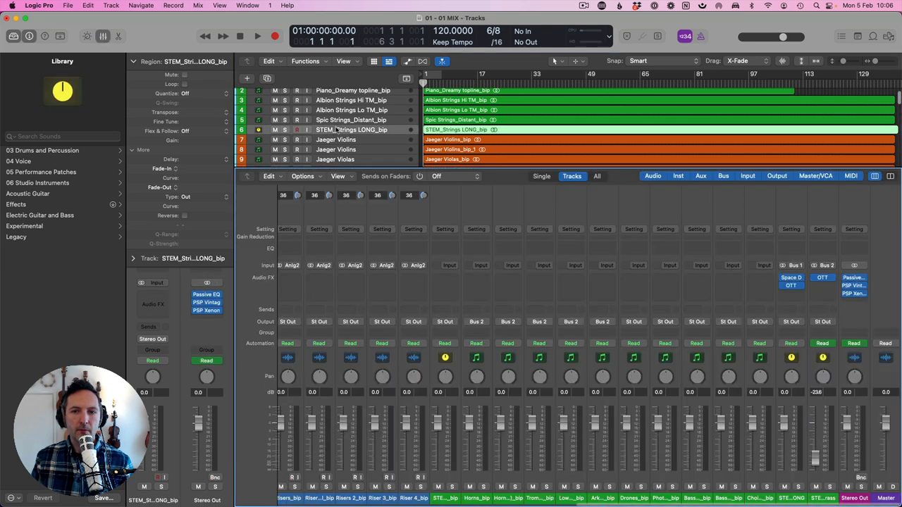
{"action": "key", "text": "x"}
{"action": "key", "text": "z"}
{"action": "key", "text": "z"}
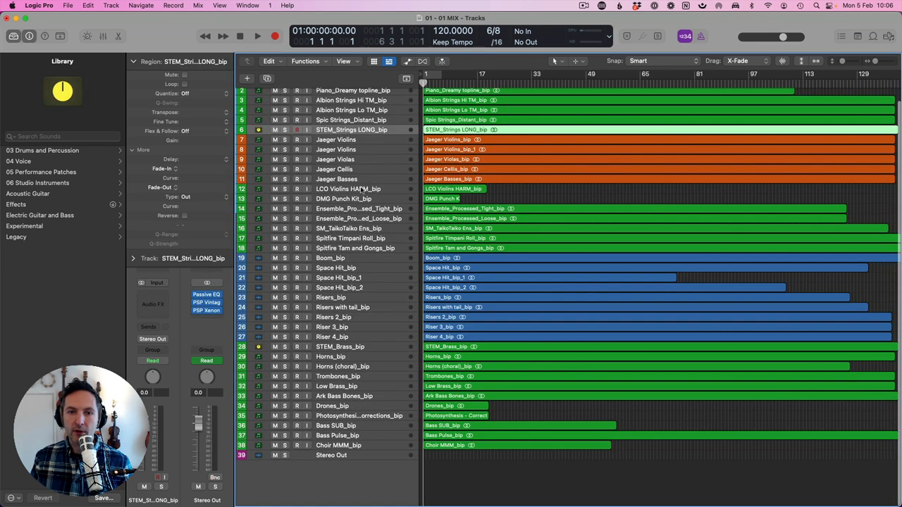
Try to delete the STEM_Strings LONG aux channel from the mixer.
{"action": "key", "text": "x"}
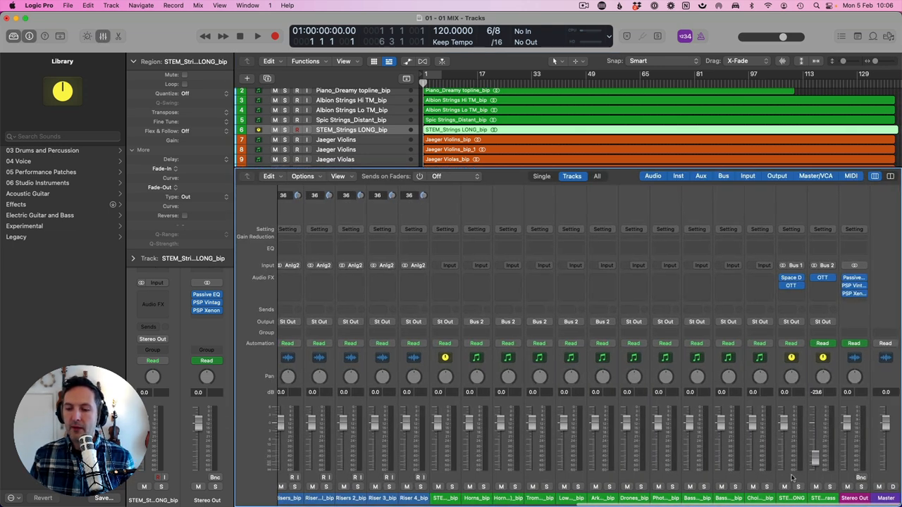
{"action": "right_click", "coordinate": [794, 478]}
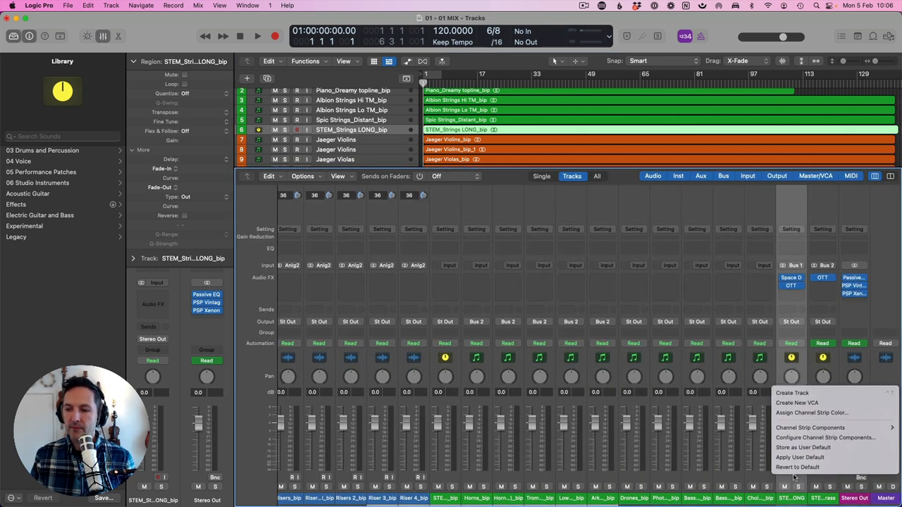
{"action": "left_click", "coordinate": [794, 478]}
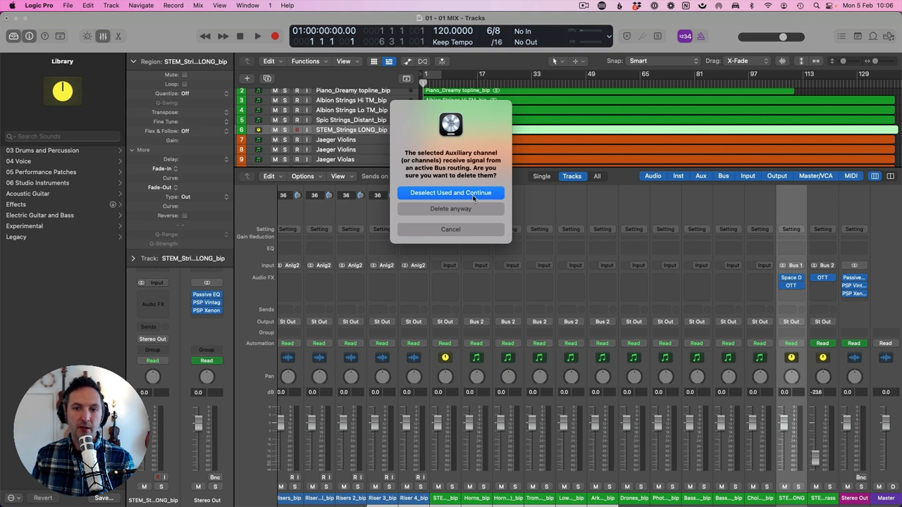
{"action": "left_click", "coordinate": [451, 229]}
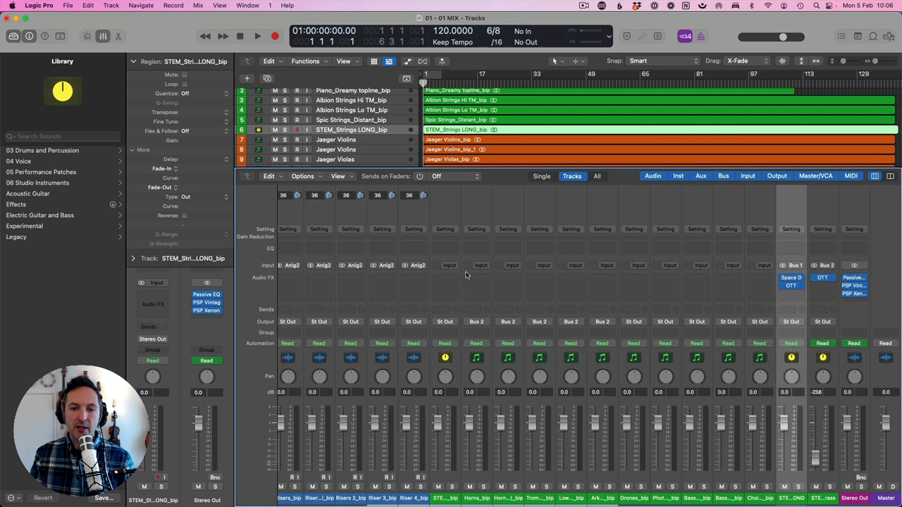
Route the outputs of the five Jaeger string tracks from Bus 1 to Stereo Output.
{"action": "scroll", "coordinate": [466, 275], "scroll_direction": "left", "scroll_amount": 10}
{"action": "scroll", "coordinate": [465, 275], "scroll_direction": "left", "scroll_amount": 6}
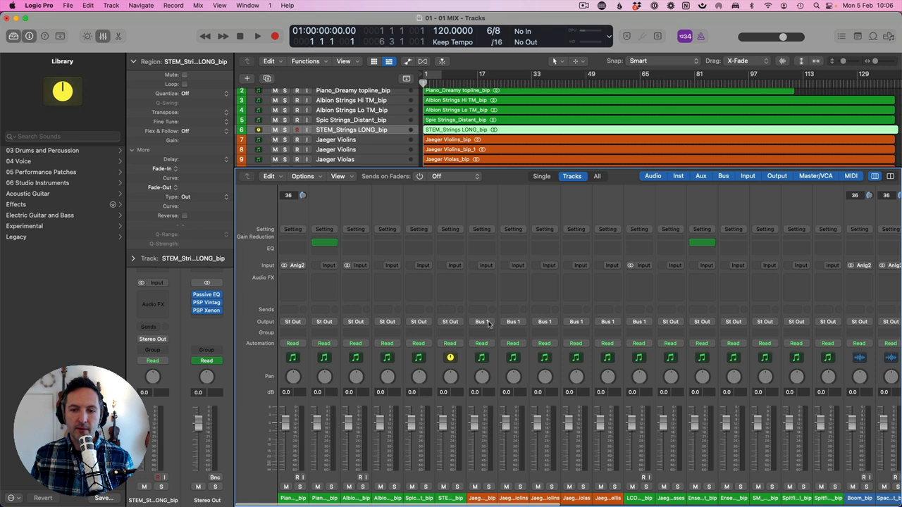
{"action": "left_click", "coordinate": [486, 480]}
{"action": "left_click", "coordinate": [612, 479], "text": "shift"}
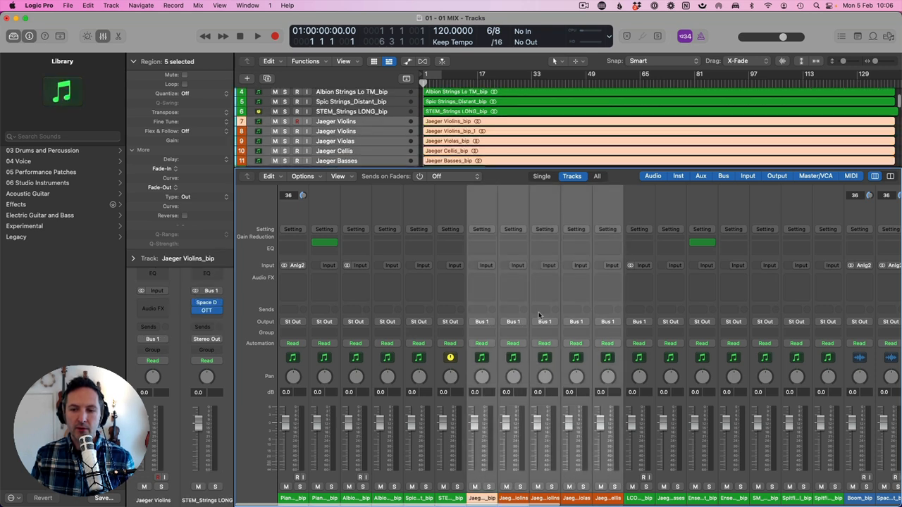
{"action": "left_click", "coordinate": [490, 323]}
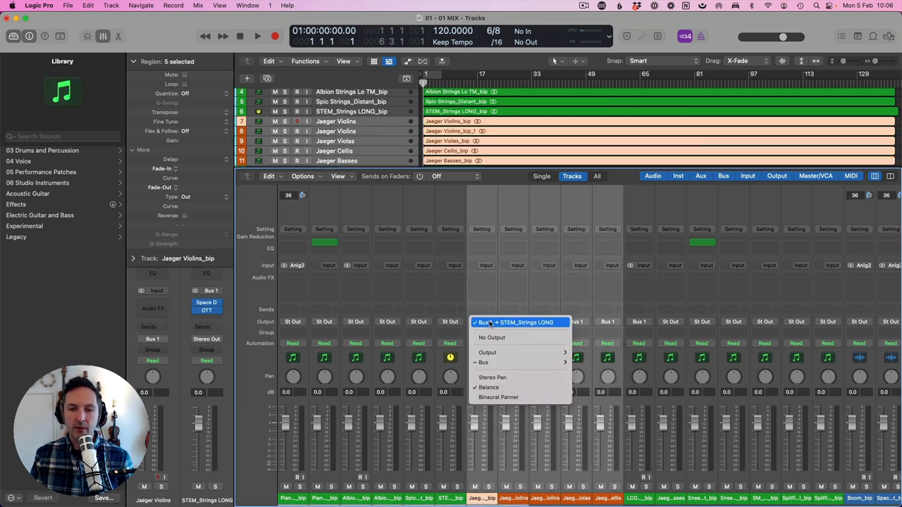
{"action": "mouse_move", "coordinate": [499, 353]}
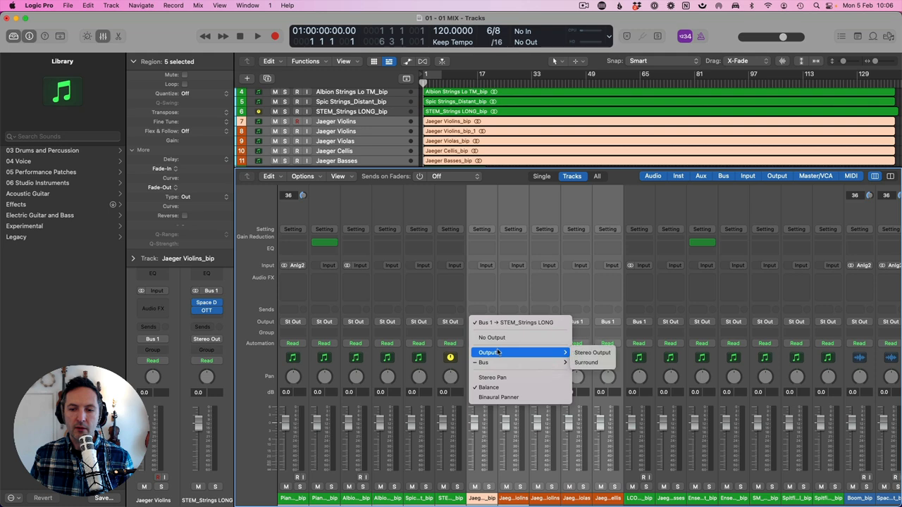
{"action": "left_click", "coordinate": [594, 353]}
Route the outputs of the five brass tracks, from Horns_bip to Ark Bass Bones_bip, to Stereo Output.
{"action": "scroll", "coordinate": [606, 352], "scroll_direction": "right", "scroll_amount": 10}
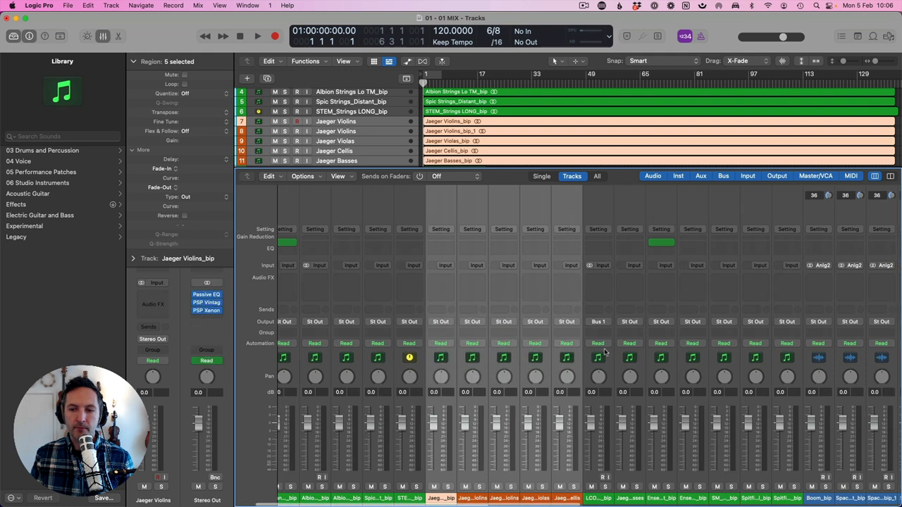
{"action": "scroll", "coordinate": [611, 355], "scroll_direction": "right", "scroll_amount": 3}
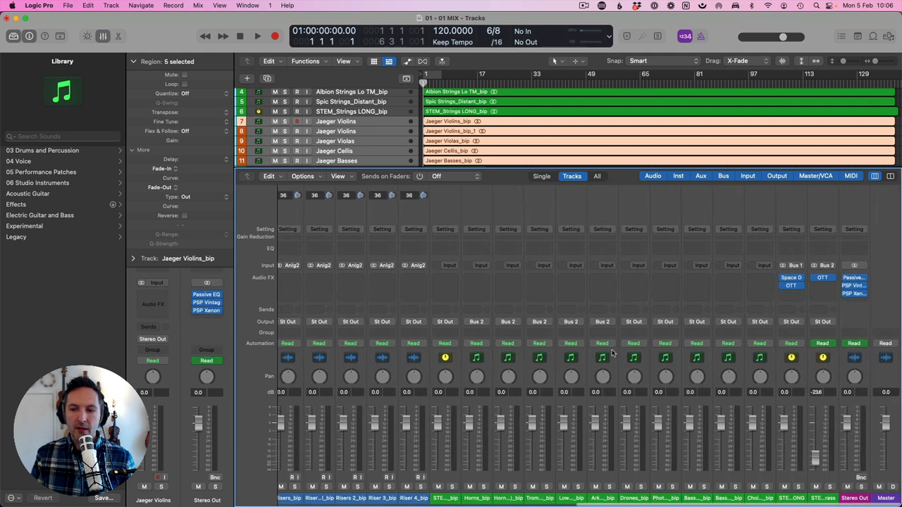
{"action": "left_click", "coordinate": [470, 371]}
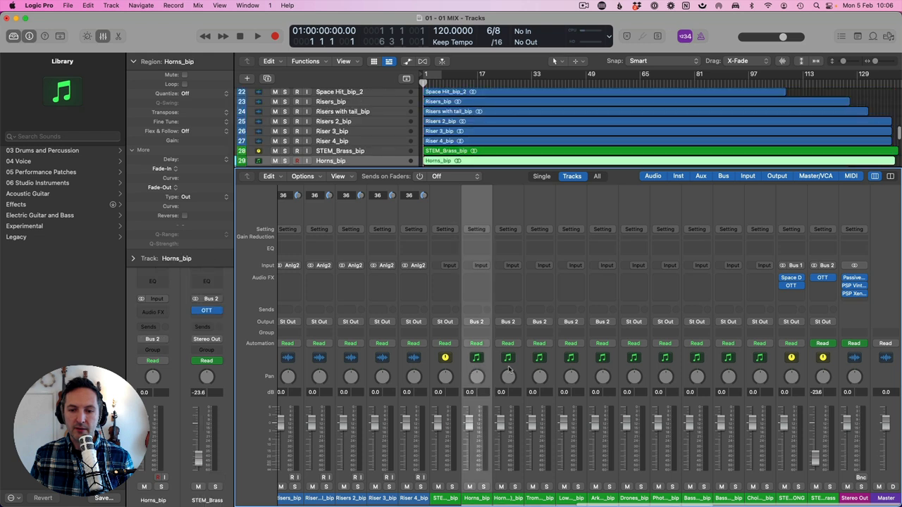
{"action": "left_click", "coordinate": [594, 368], "text": "shift"}
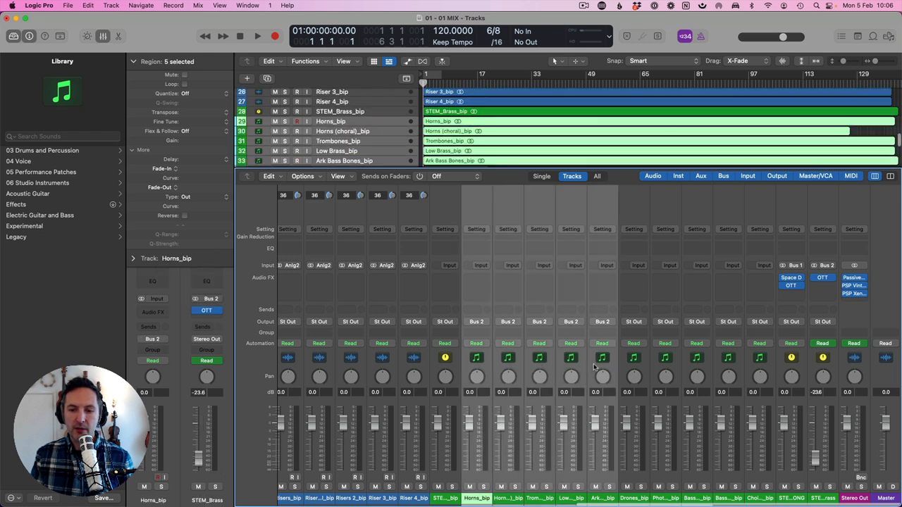
{"action": "left_click", "coordinate": [487, 324]}
{"action": "mouse_move", "coordinate": [479, 350]}
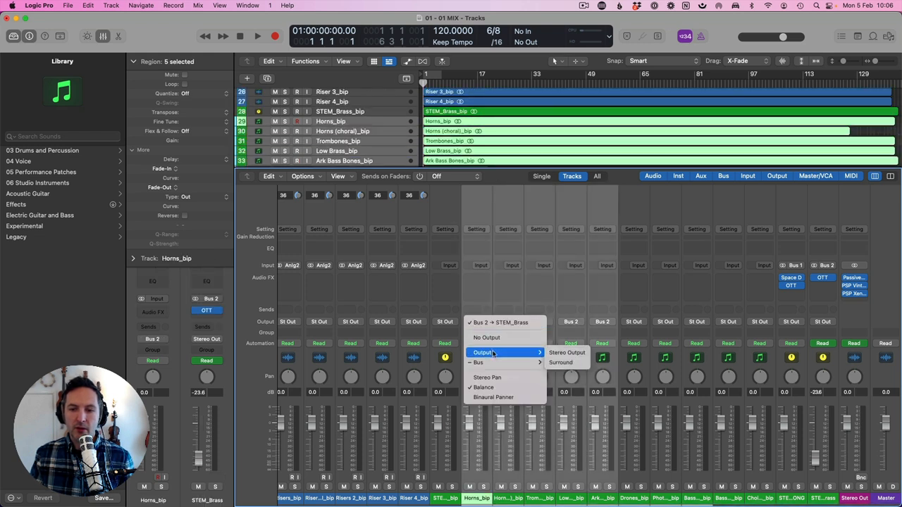
{"action": "left_click", "coordinate": [564, 353]}
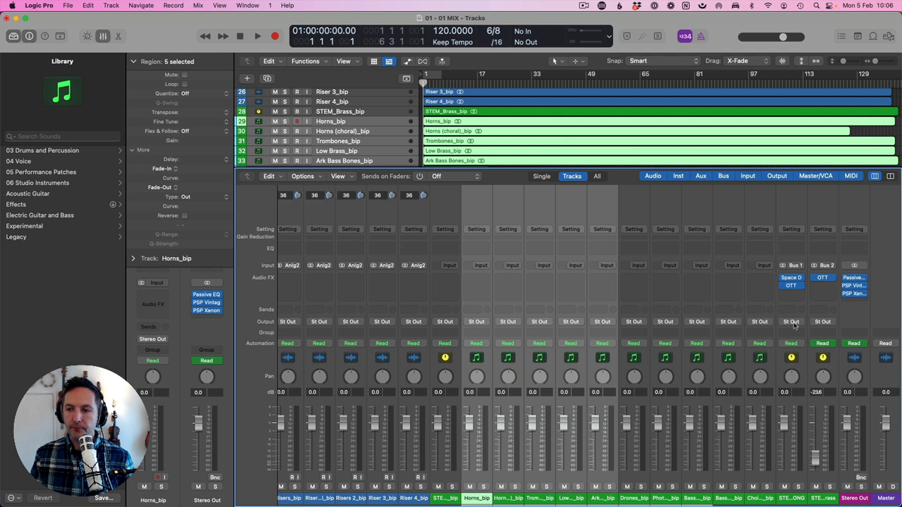
Try again to delete the STEM_Strings LONG aux channel after the rerouting.
{"action": "left_click", "coordinate": [791, 480]}
{"action": "key", "text": "Delete"}
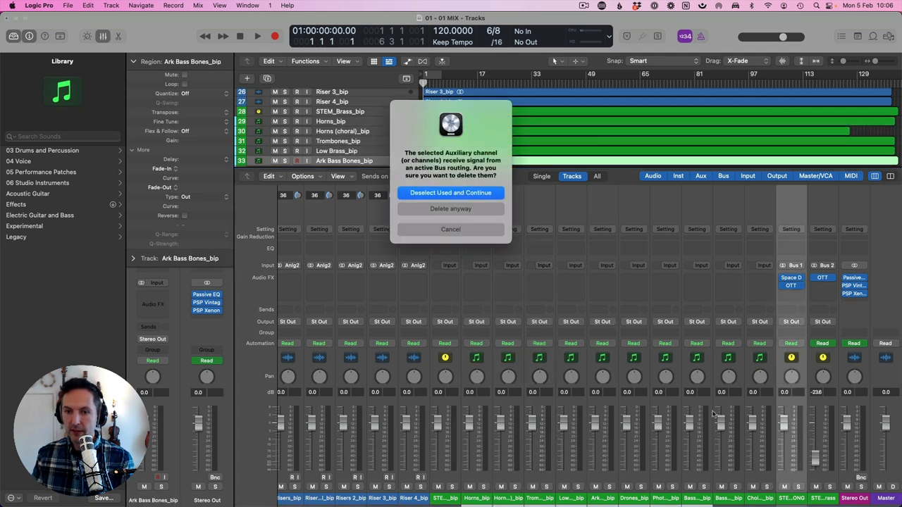
{"action": "key", "text": "Return"}
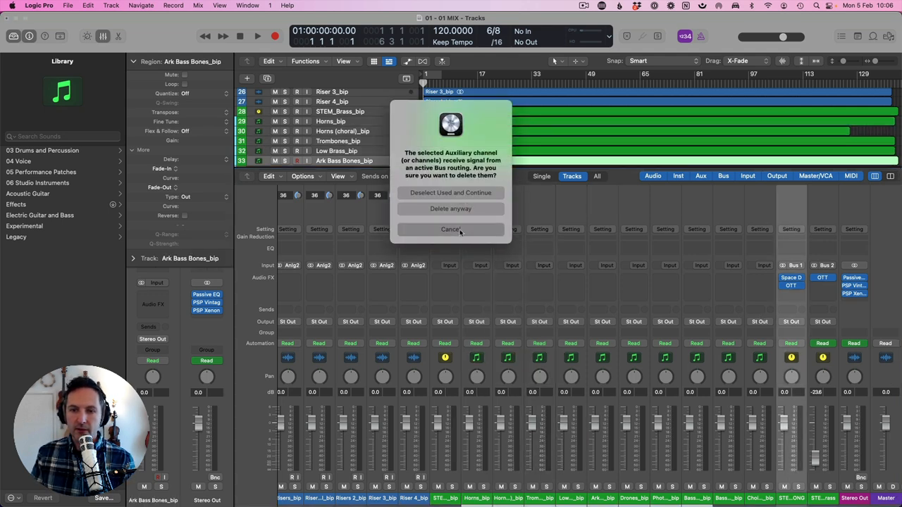
Remove Space Designer and OTT from the STEM_Strings LONG bus and OTT from the STEM_Brass bus.
{"action": "scroll", "coordinate": [571, 344], "scroll_direction": "left", "scroll_amount": 10}
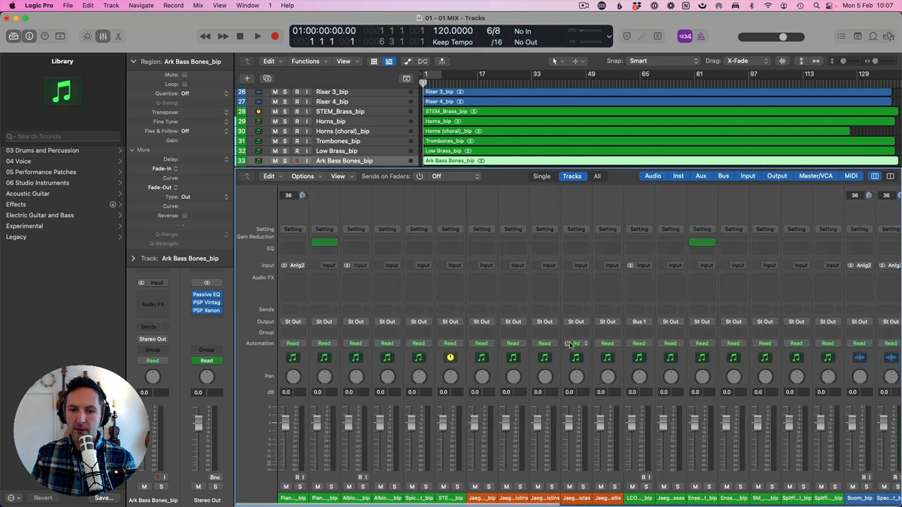
{"action": "scroll", "coordinate": [571, 344], "scroll_direction": "right", "scroll_amount": 10}
{"action": "scroll", "coordinate": [574, 344], "scroll_direction": "right", "scroll_amount": 5}
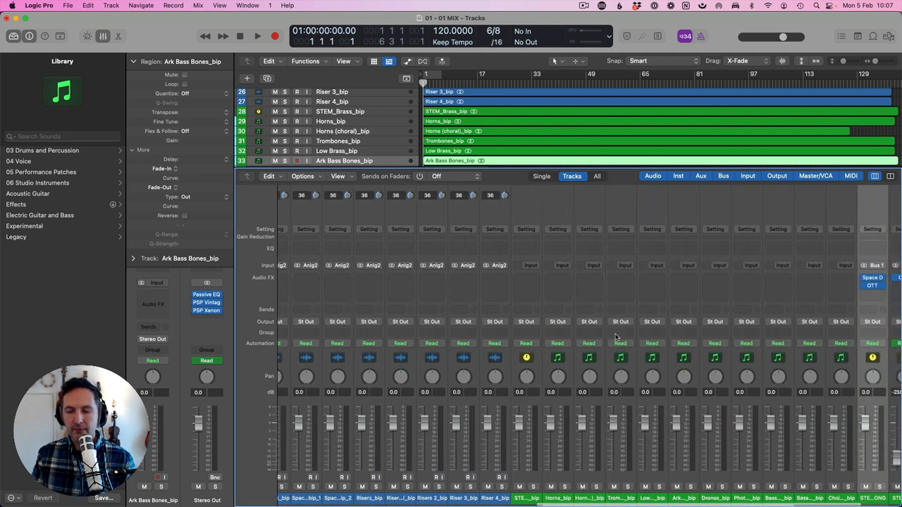
{"action": "left_click", "coordinate": [801, 280]}
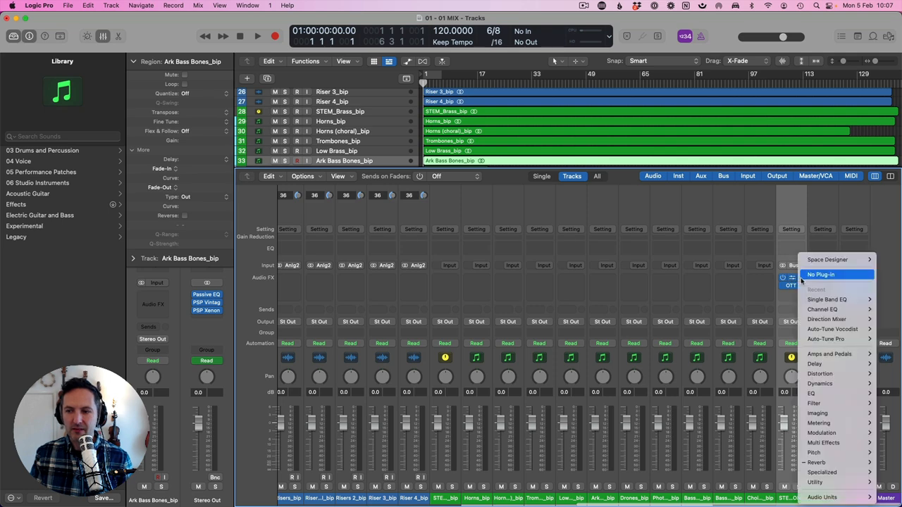
{"action": "left_click", "coordinate": [811, 269]}
{"action": "left_click", "coordinate": [801, 286]}
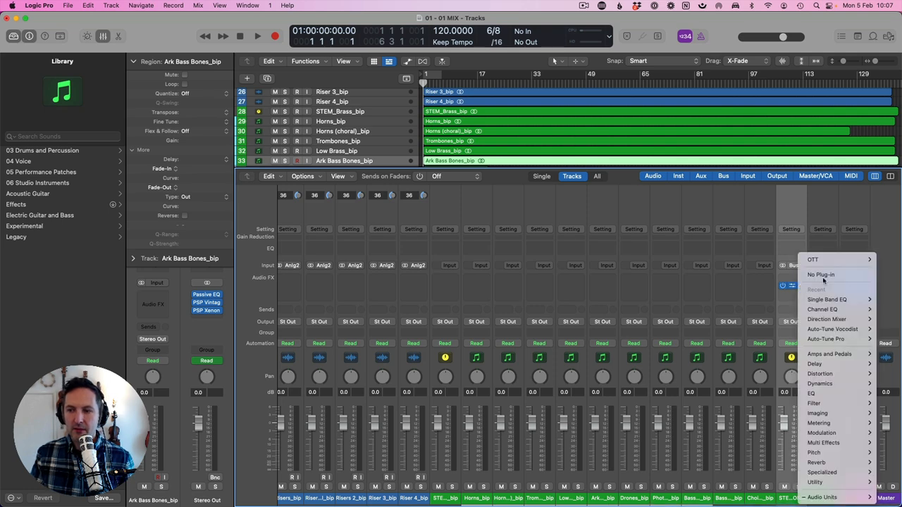
{"action": "left_click", "coordinate": [818, 269]}
{"action": "left_click", "coordinate": [834, 280]}
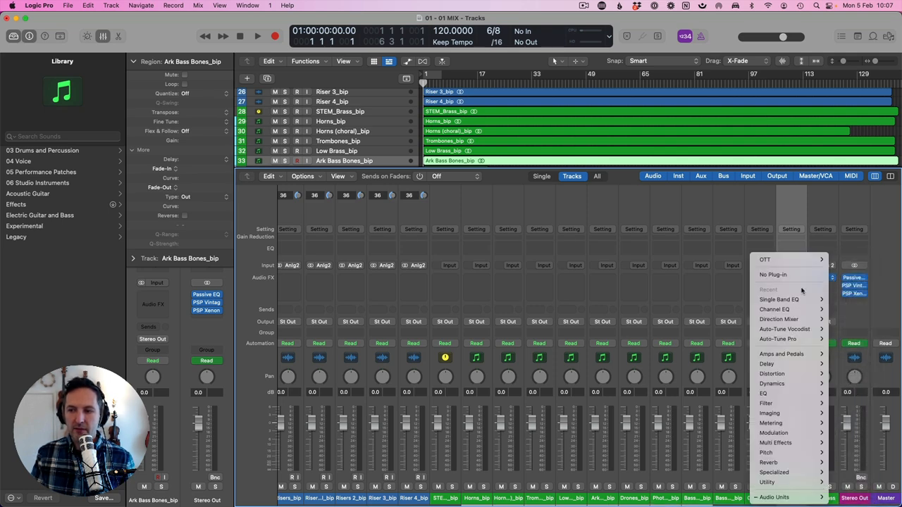
{"action": "left_click", "coordinate": [803, 272]}
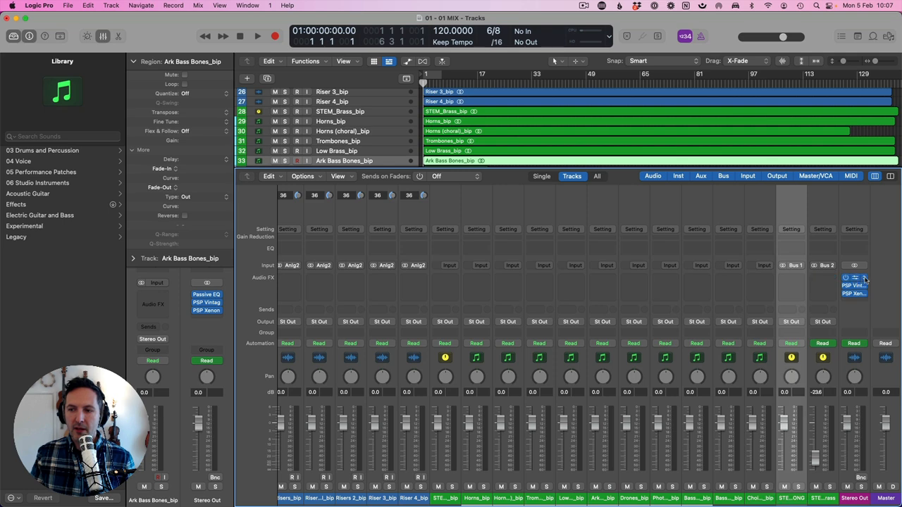
Remove Passive EQ, PSP VintageWarmer and PSP Xenon from the Stereo Out channel and close the mixer.
{"action": "left_click", "coordinate": [865, 279]}
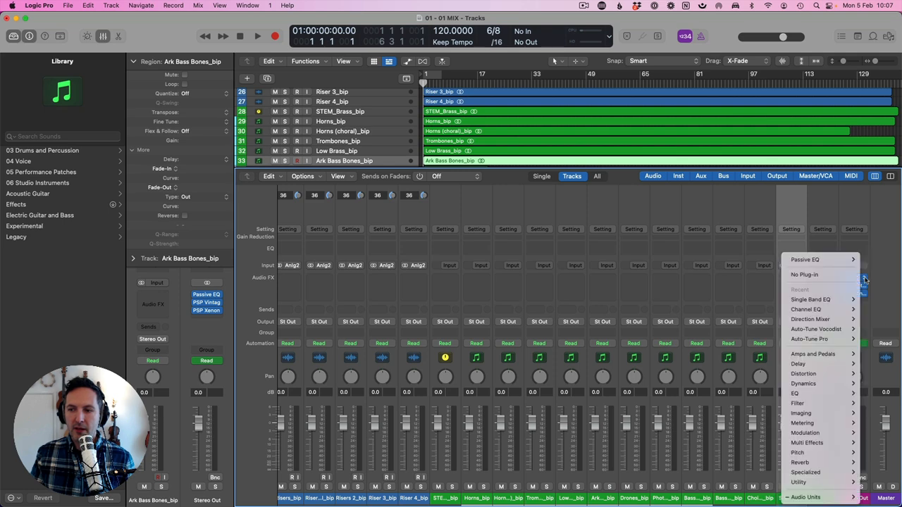
{"action": "left_click", "coordinate": [831, 275]}
{"action": "left_click", "coordinate": [864, 288]}
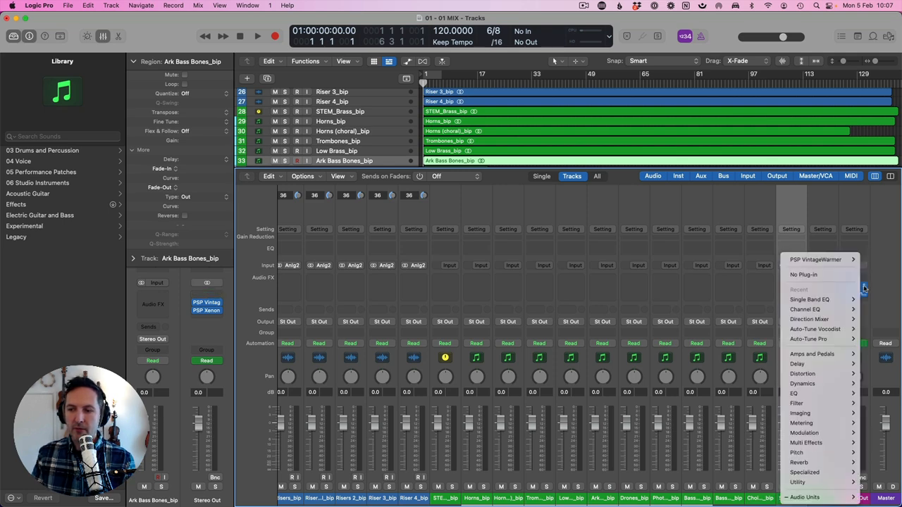
{"action": "left_click", "coordinate": [822, 274]}
{"action": "left_click", "coordinate": [865, 289]}
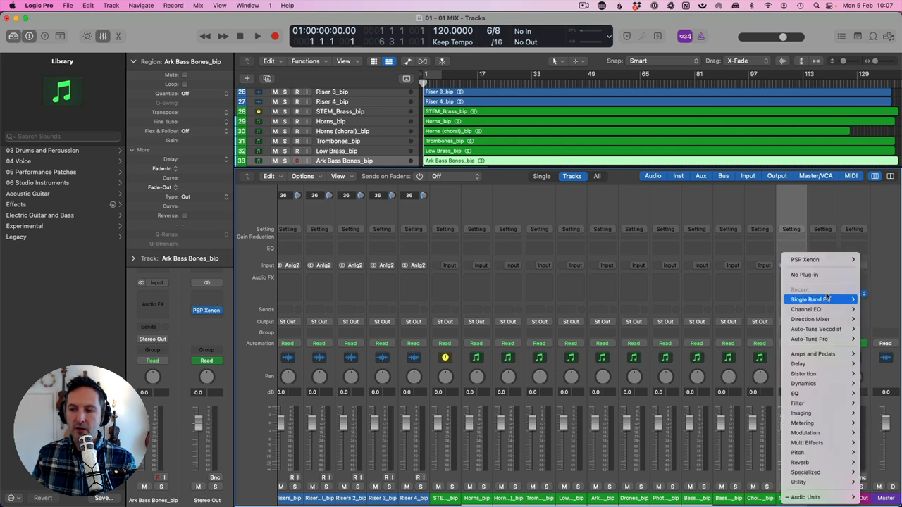
{"action": "left_click", "coordinate": [813, 275]}
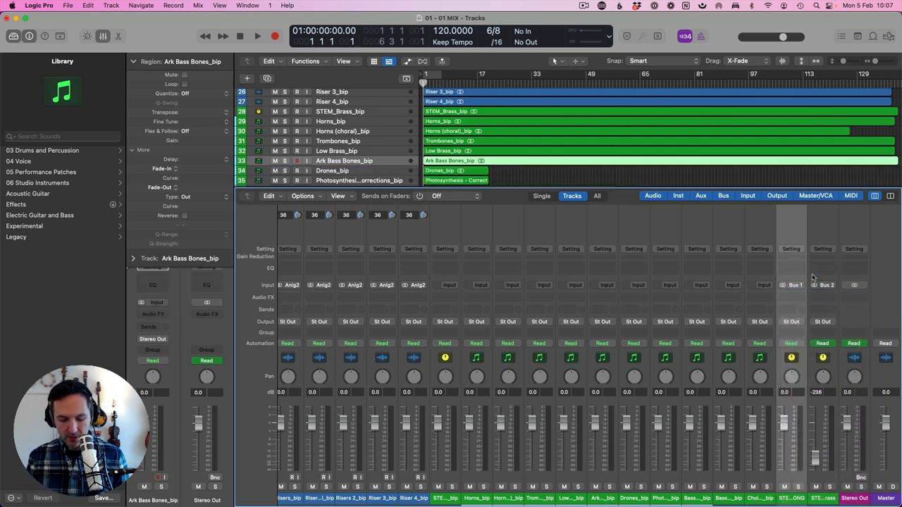
{"action": "key", "text": "x"}
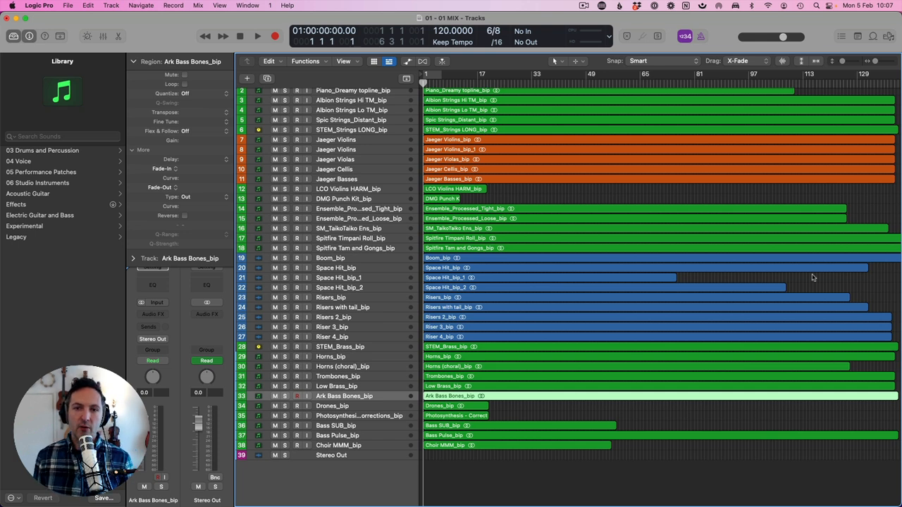
Play the arrangement from around bar 84 and briefly solo the STEM_Brass_bip track.
{"action": "key", "text": "space"}
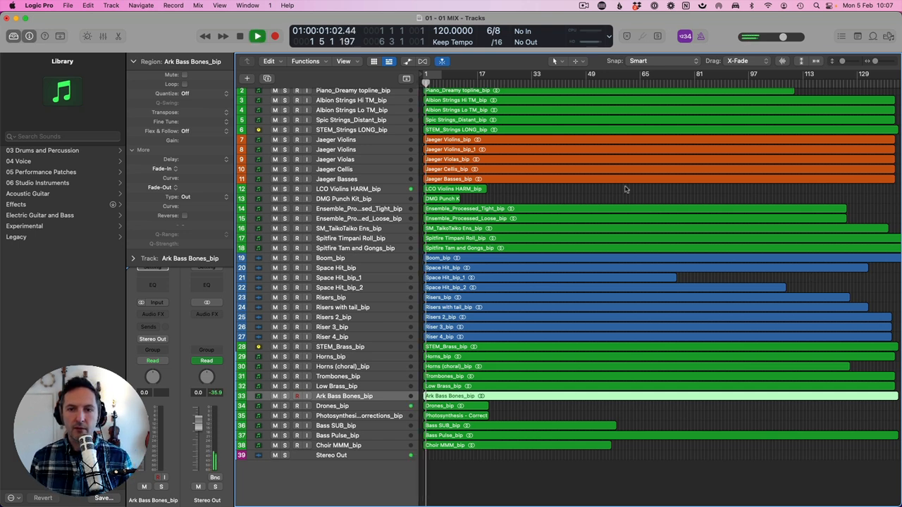
{"action": "left_click", "coordinate": [704, 85]}
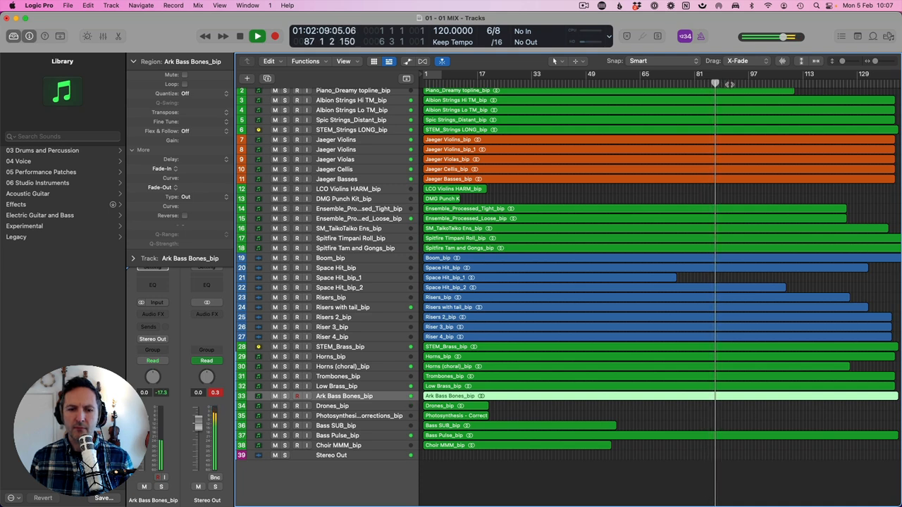
{"action": "left_click", "coordinate": [285, 347]}
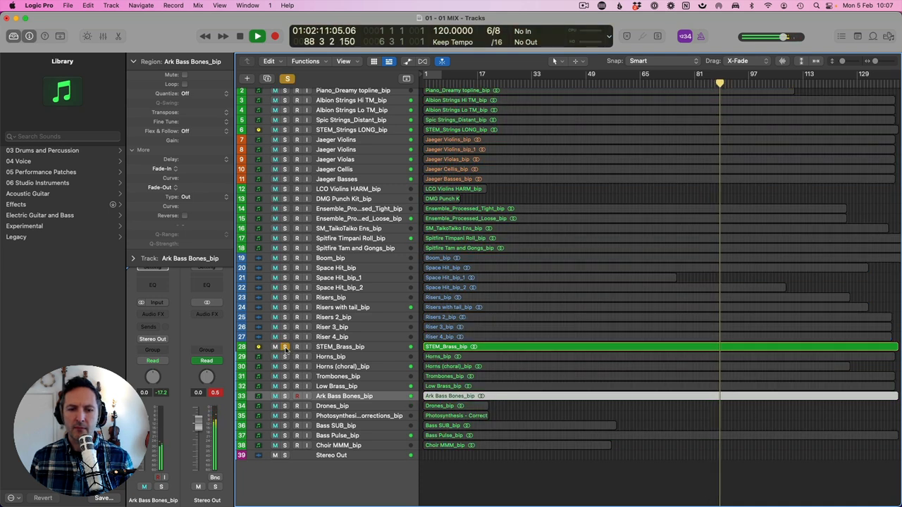
{"action": "left_click", "coordinate": [285, 346]}
Mute the five individual brass tracks, Horns_bip through Ark Bass Bones_bip, and the five Jaeger string tracks.
{"action": "left_click_drag", "start_coordinate": [275, 357], "coordinate": [278, 396]}
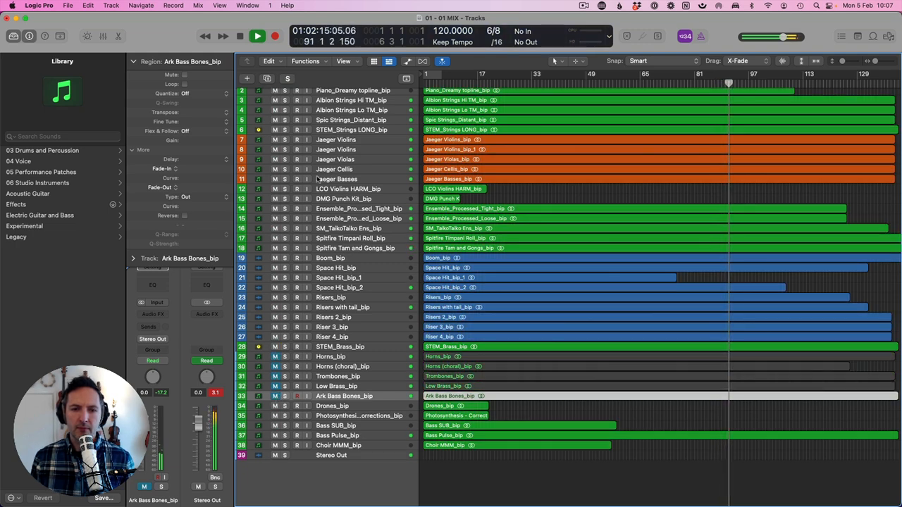
{"action": "left_click_drag", "start_coordinate": [275, 139], "coordinate": [275, 179]}
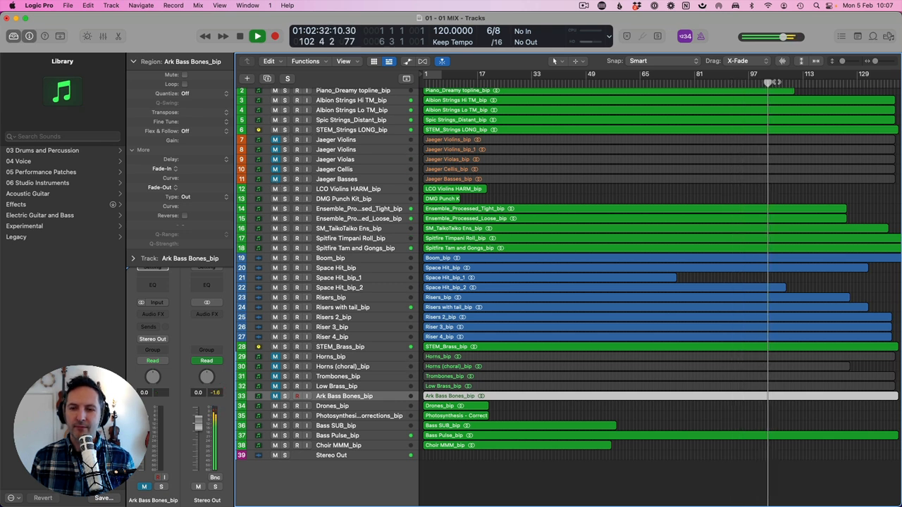
Solo STEM_Brass_bip together with the five individual brass tracks, Horns_bip through Ark Bass Bones_bip, and play from around bar 102.
{"action": "key", "text": "space"}
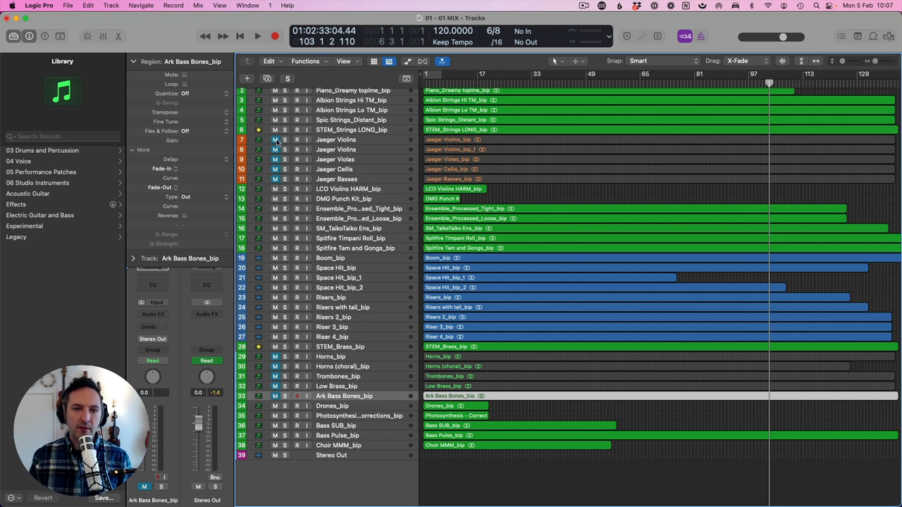
{"action": "mouse_move", "coordinate": [274, 140]}
{"action": "left_mouse_down"}
{"action": "mouse_move", "coordinate": [275, 188]}
{"action": "mouse_move", "coordinate": [275, 141]}
{"action": "left_mouse_up"}
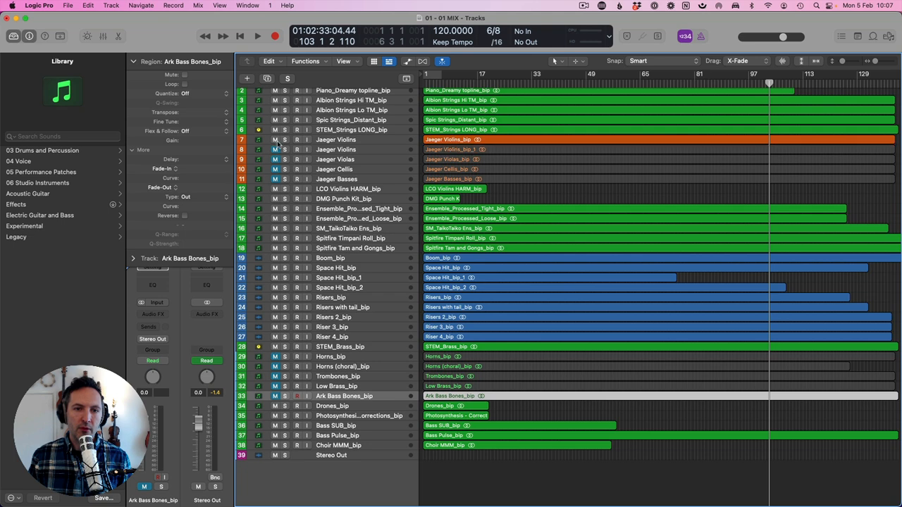
{"action": "left_click_drag", "start_coordinate": [285, 347], "coordinate": [286, 396]}
{"action": "key", "text": "space"}
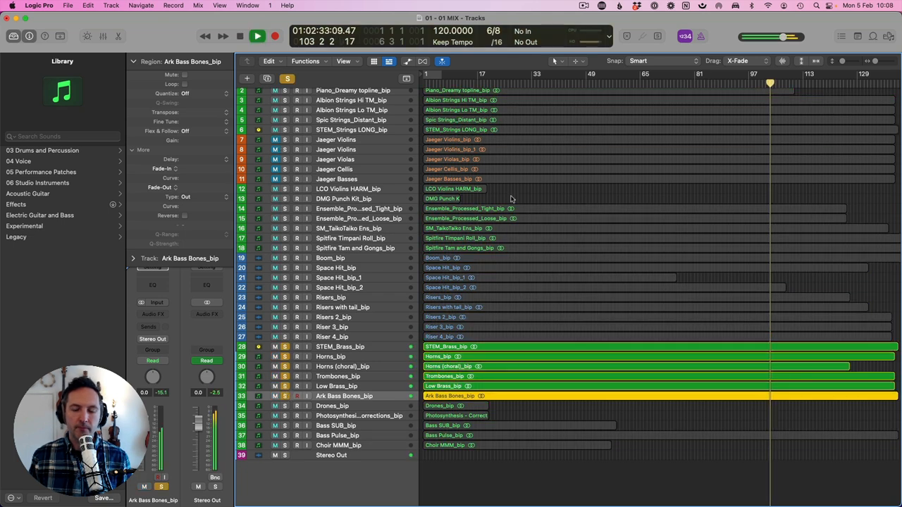
Compare the brass stem with the individual brass tracks by alternating their solos during playback, finishing with only STEM_Brass_bip soloed.
{"action": "left_click", "coordinate": [285, 347]}
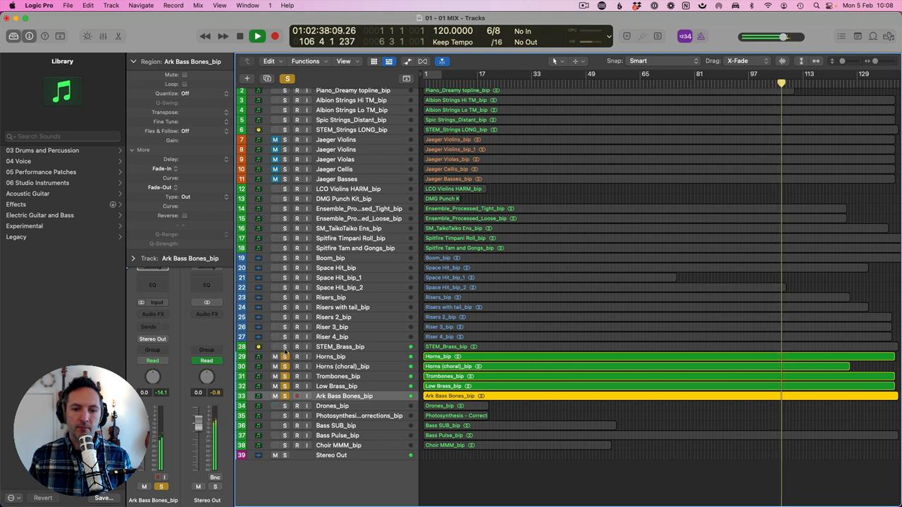
{"action": "left_click", "coordinate": [285, 347]}
{"action": "left_click_drag", "start_coordinate": [284, 356], "coordinate": [285, 399]}
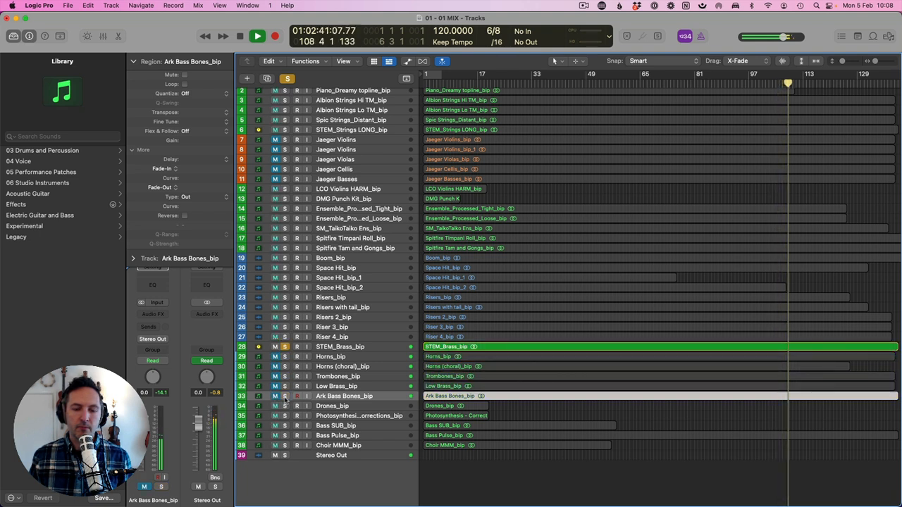
{"action": "left_click", "coordinate": [284, 348]}
{"action": "left_click_drag", "start_coordinate": [285, 357], "coordinate": [277, 396]}
{"action": "left_click", "coordinate": [285, 347]}
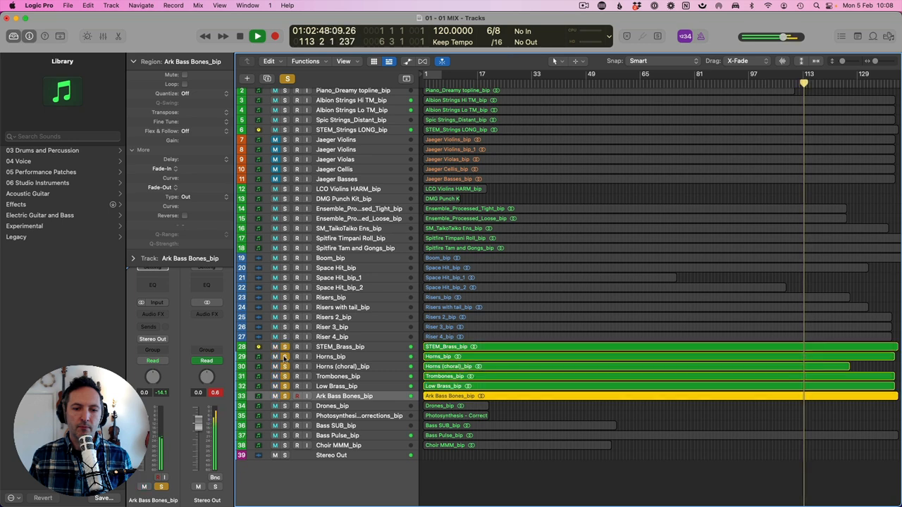
{"action": "left_click_drag", "start_coordinate": [285, 357], "coordinate": [285, 397]}
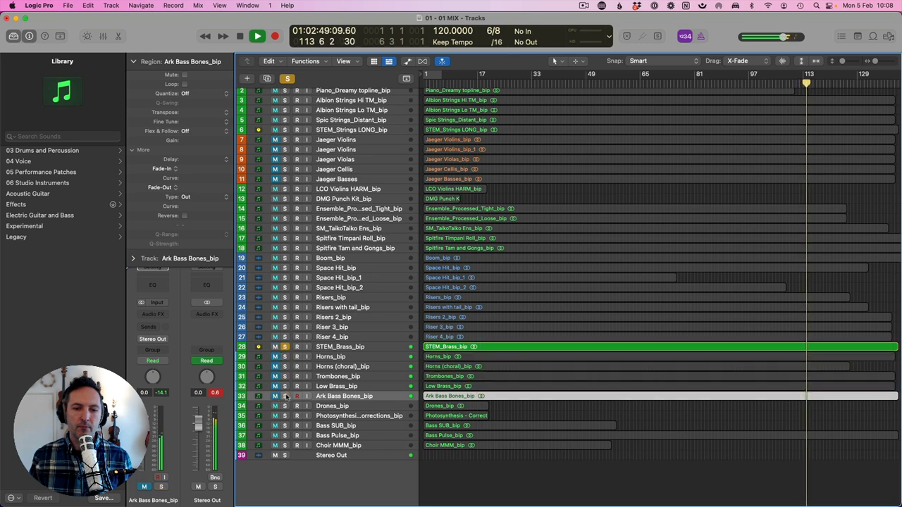
Clear the solo on STEM_Brass_bip, unmute that track, and play the full arrangement to around bar 128.
{"action": "left_click", "coordinate": [285, 346]}
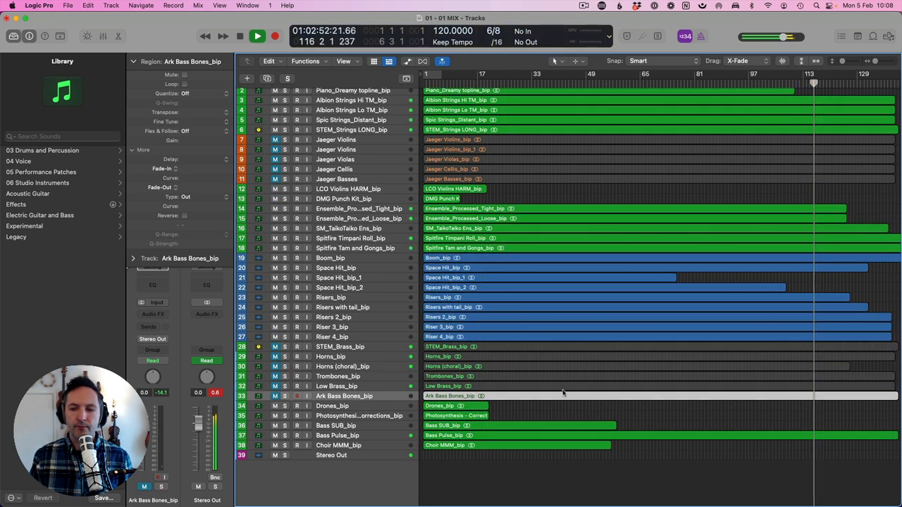
{"action": "left_click", "coordinate": [275, 347]}
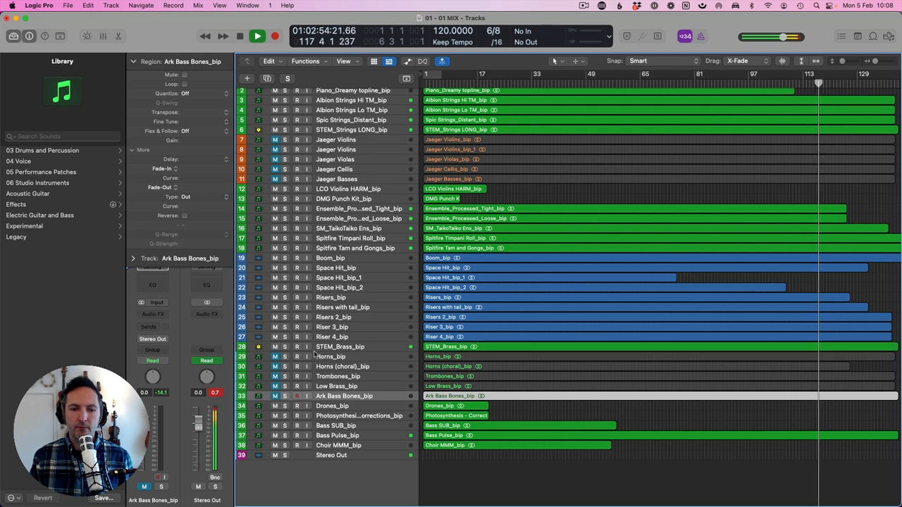
{"action": "left_click", "coordinate": [645, 461]}
{"action": "key", "text": "z"}
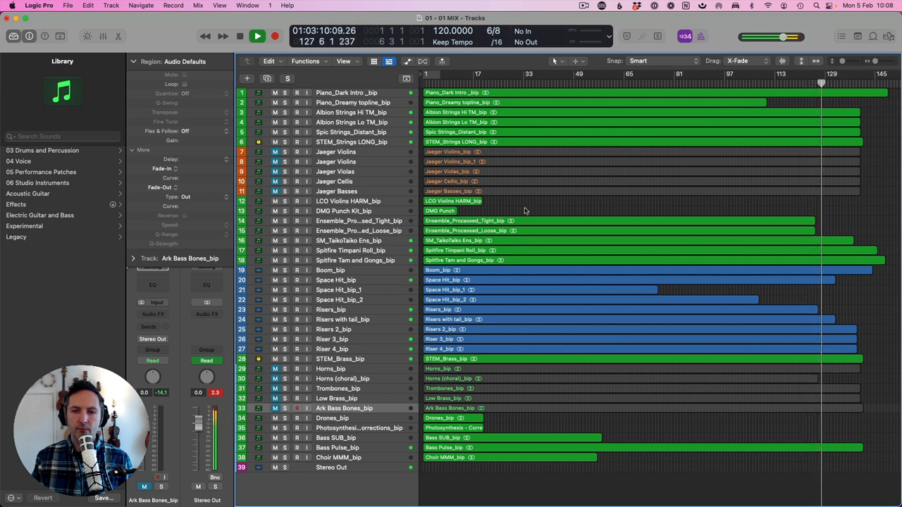
{"action": "key", "text": "space"}
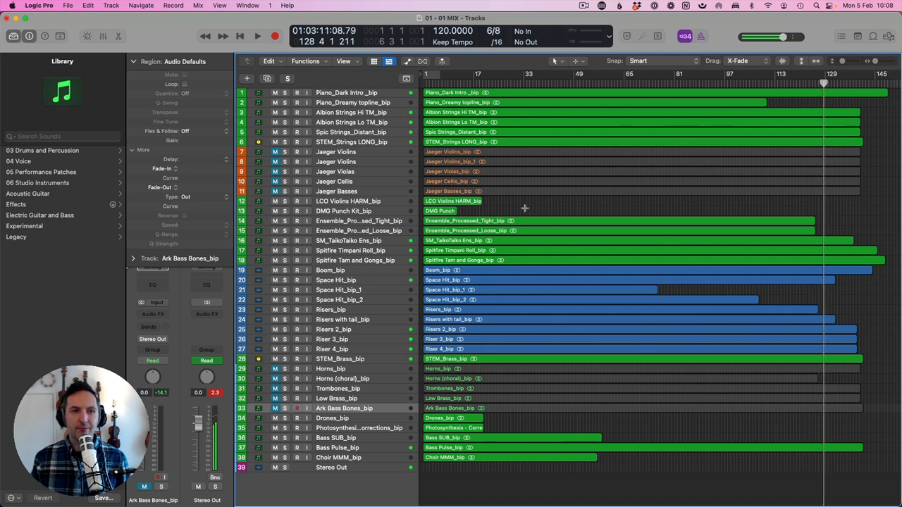